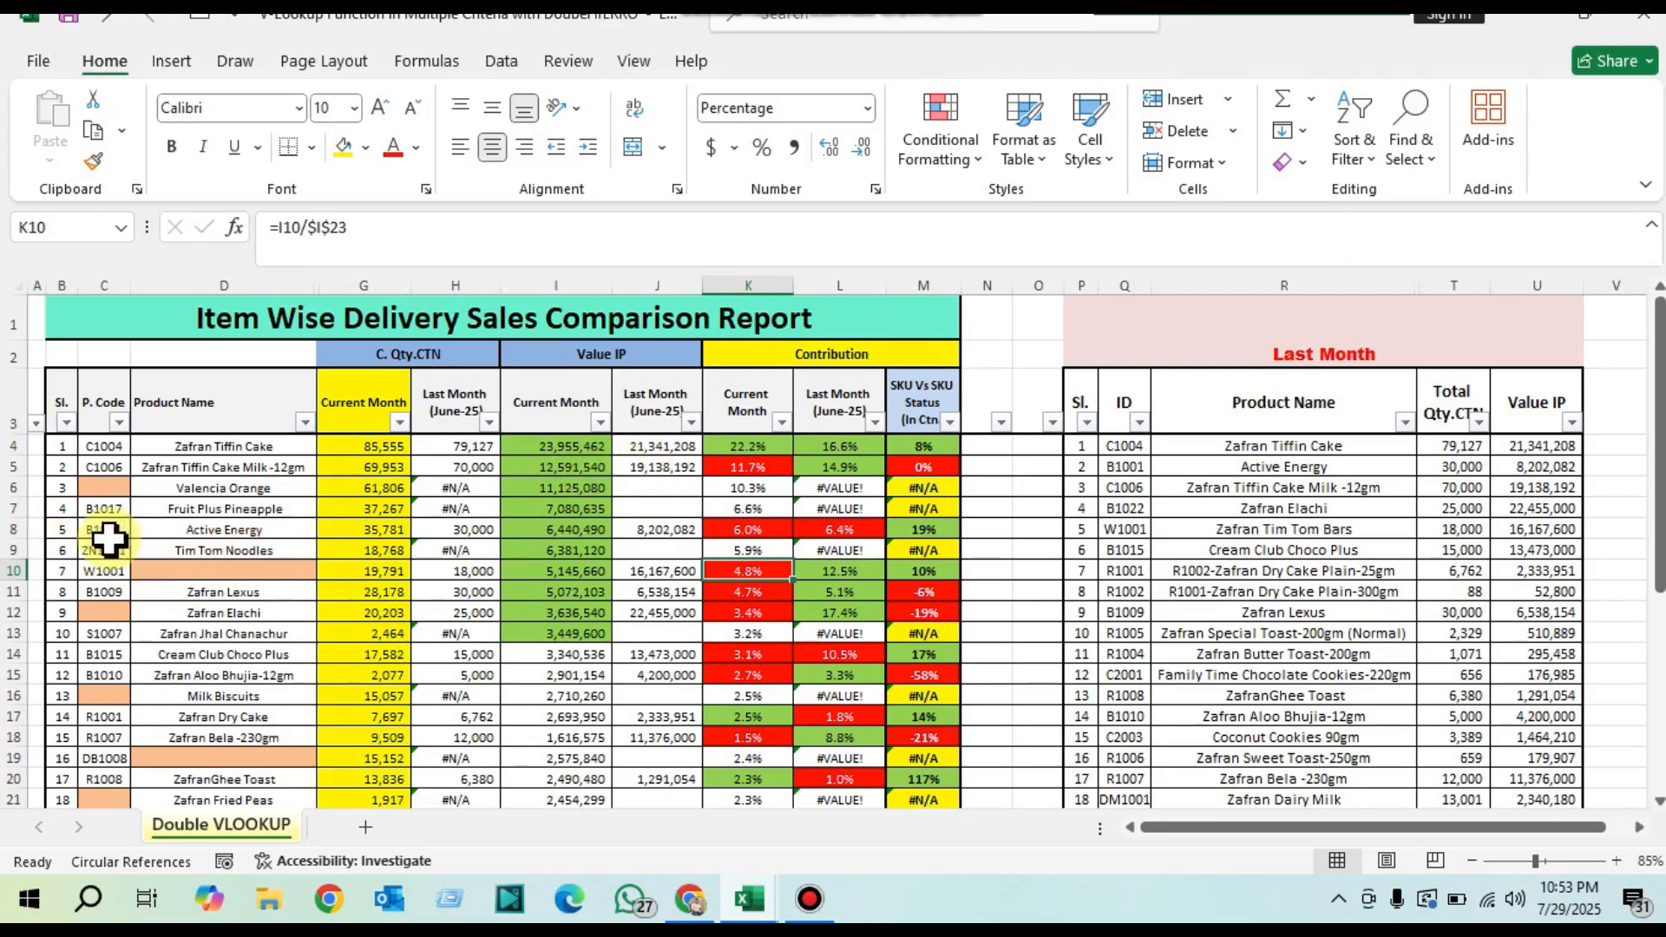
Step: Examine the report's P. Code and Product Name columns against the ID, product, quantity and value data in the Last Month table
left_click_drag(102, 446, 96, 584)
left_click_drag(119, 401, 234, 428)
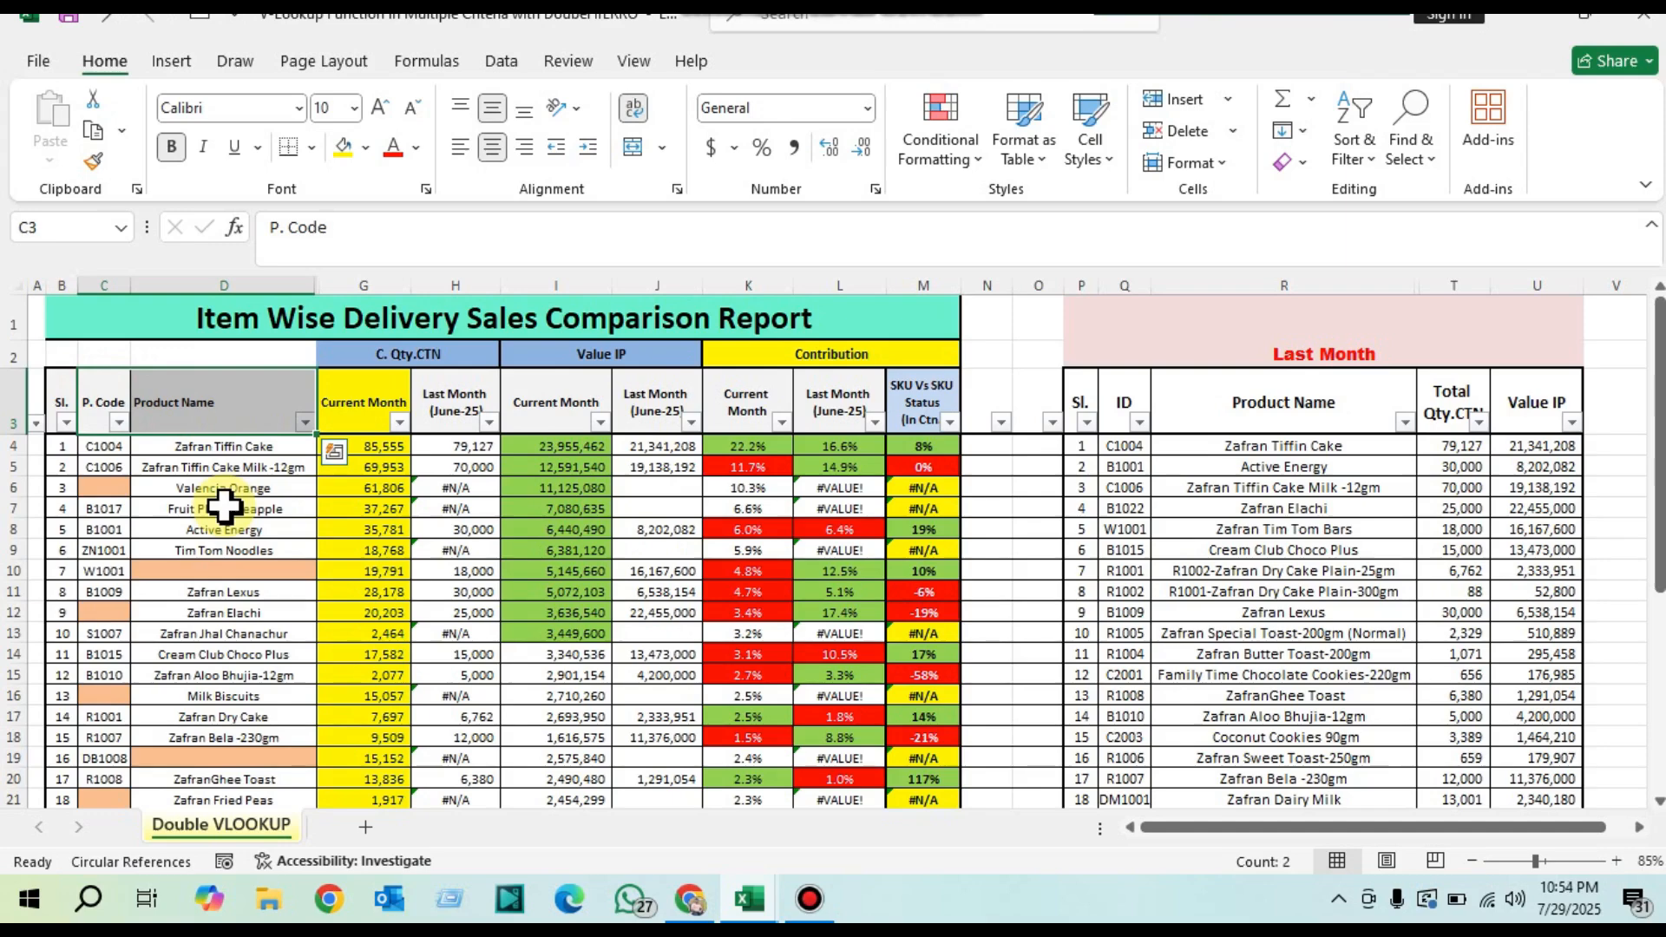
left_click_drag(105, 446, 116, 580)
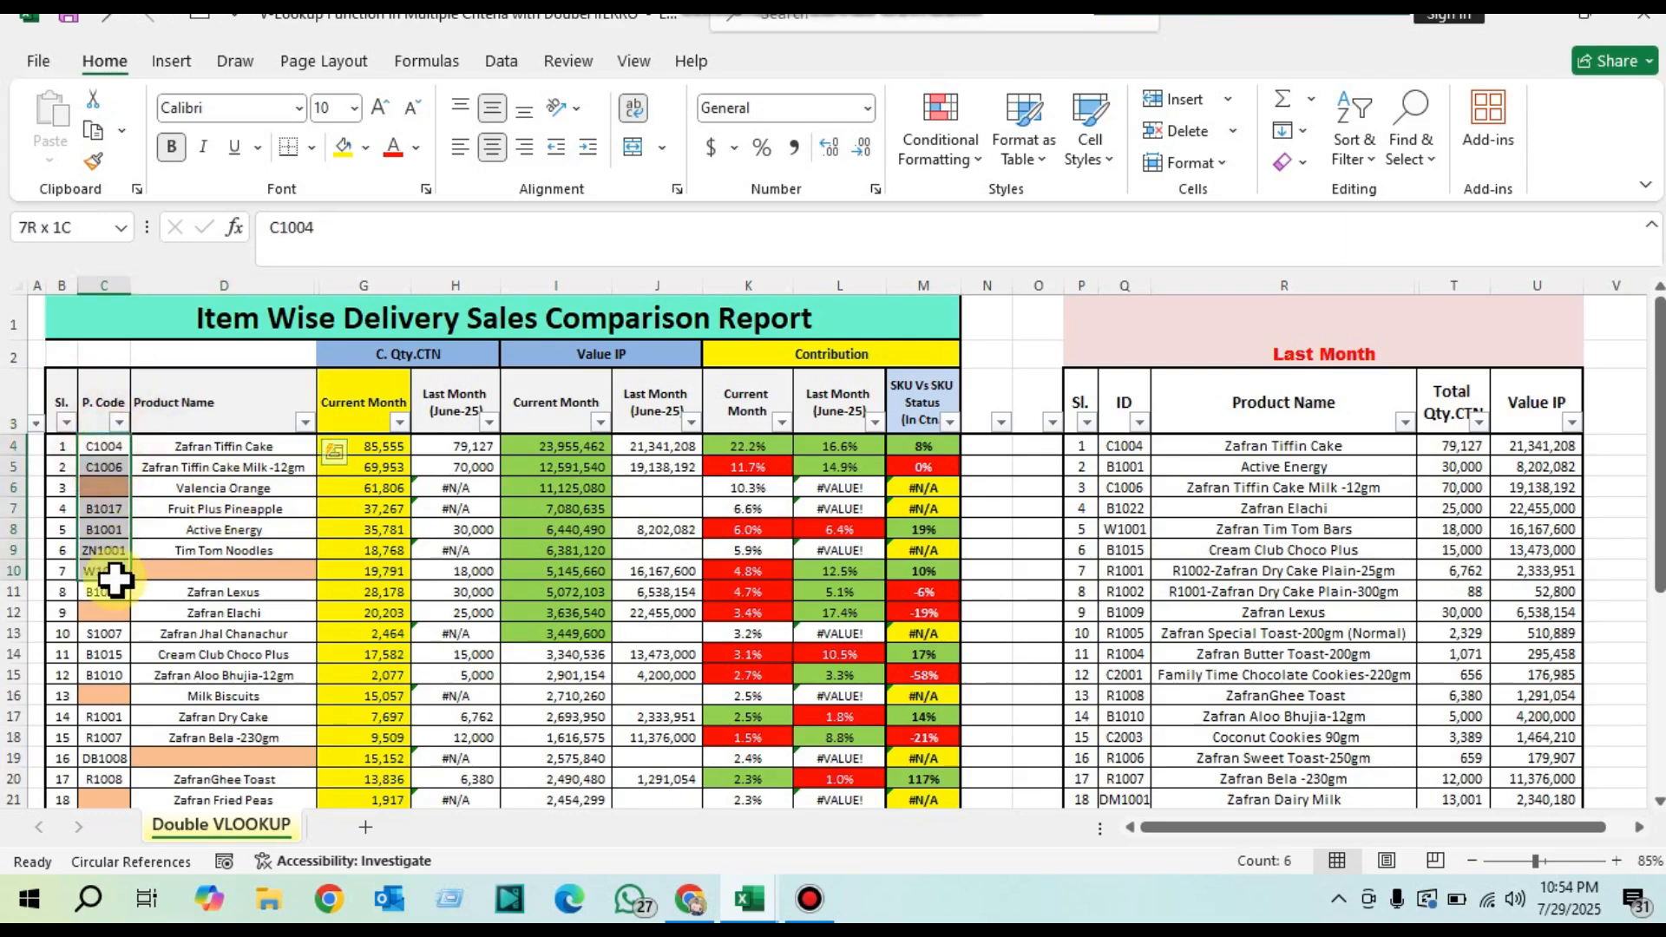
left_click(1124, 445)
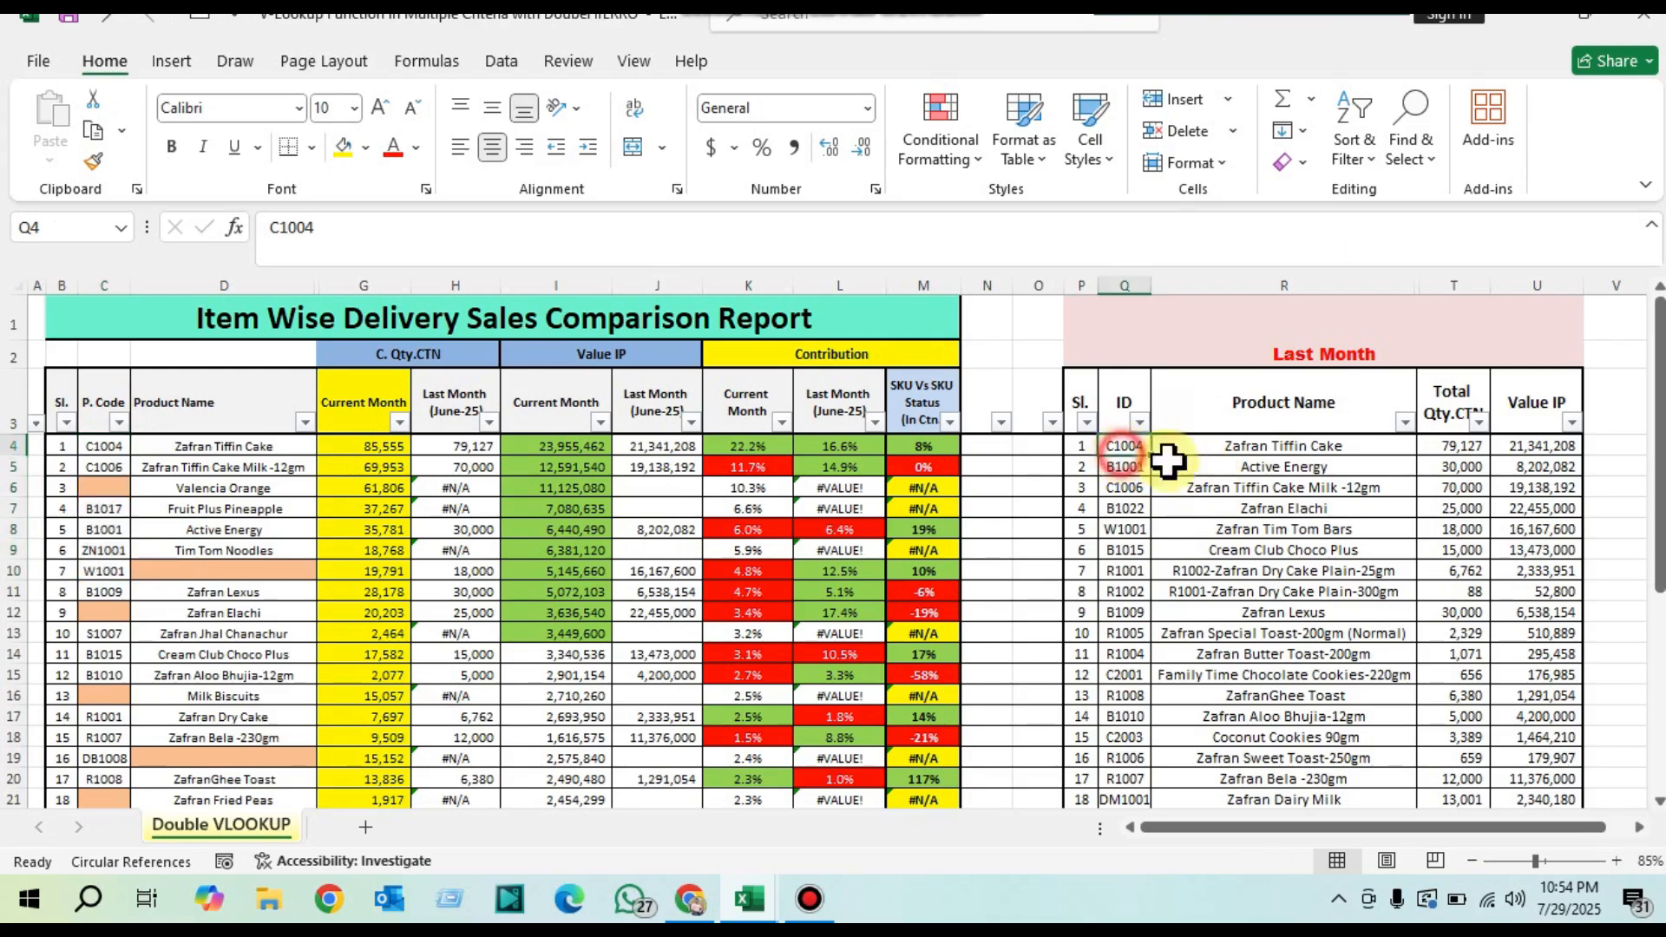
left_click_drag(1167, 461, 1536, 716)
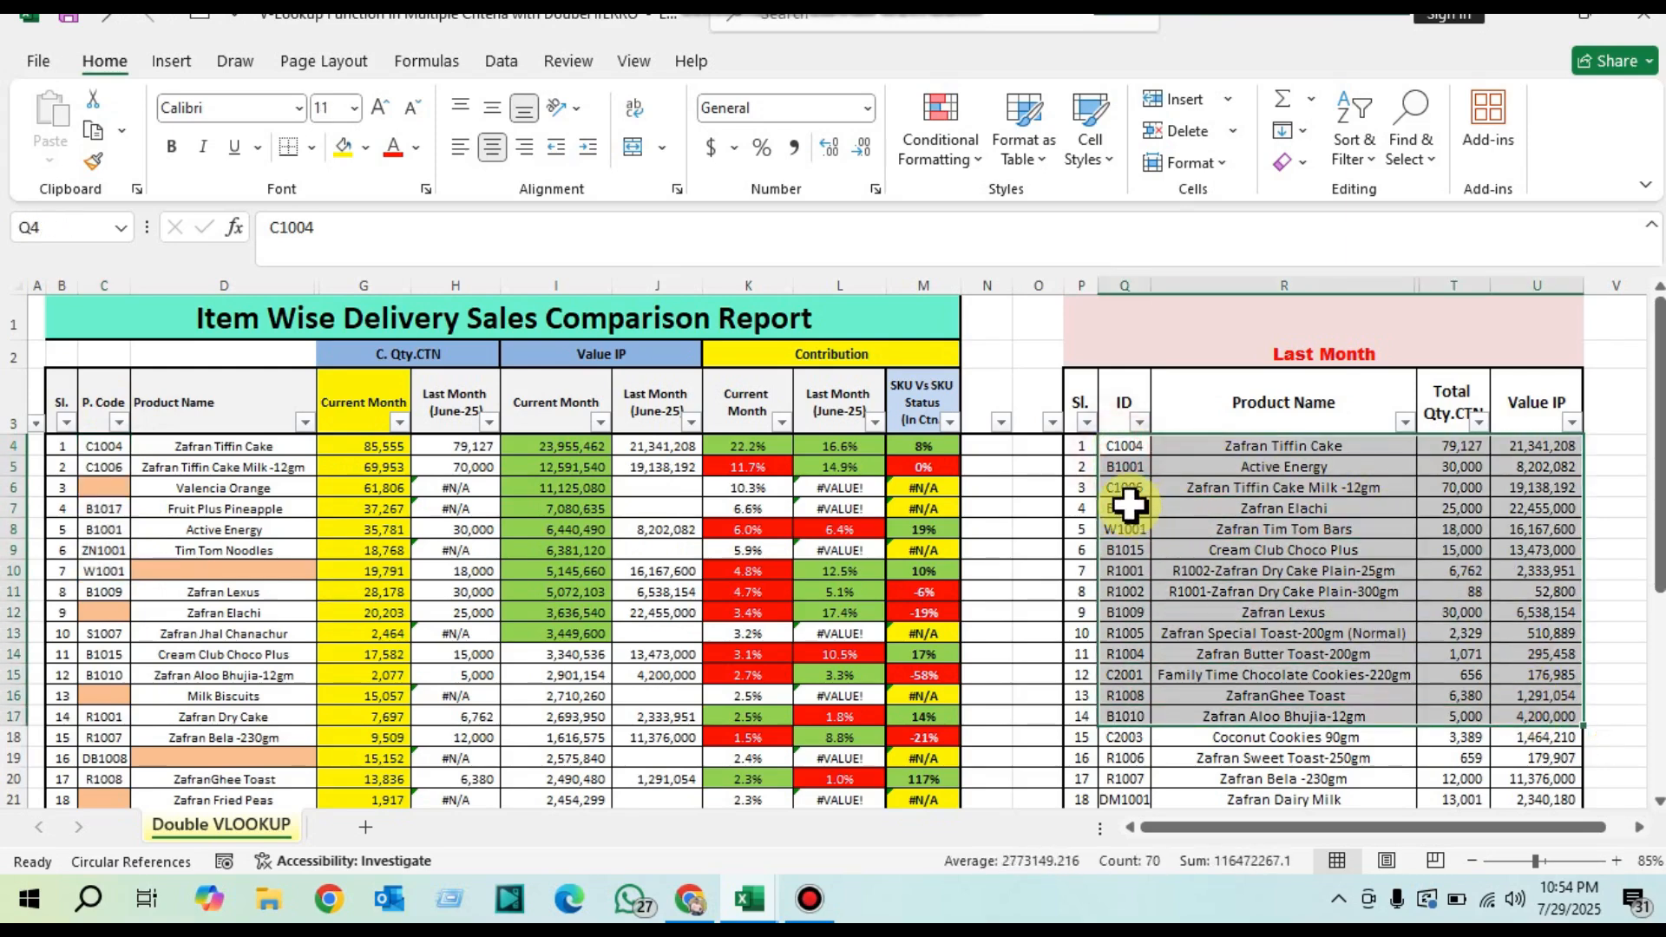
left_click_drag(108, 443, 114, 551)
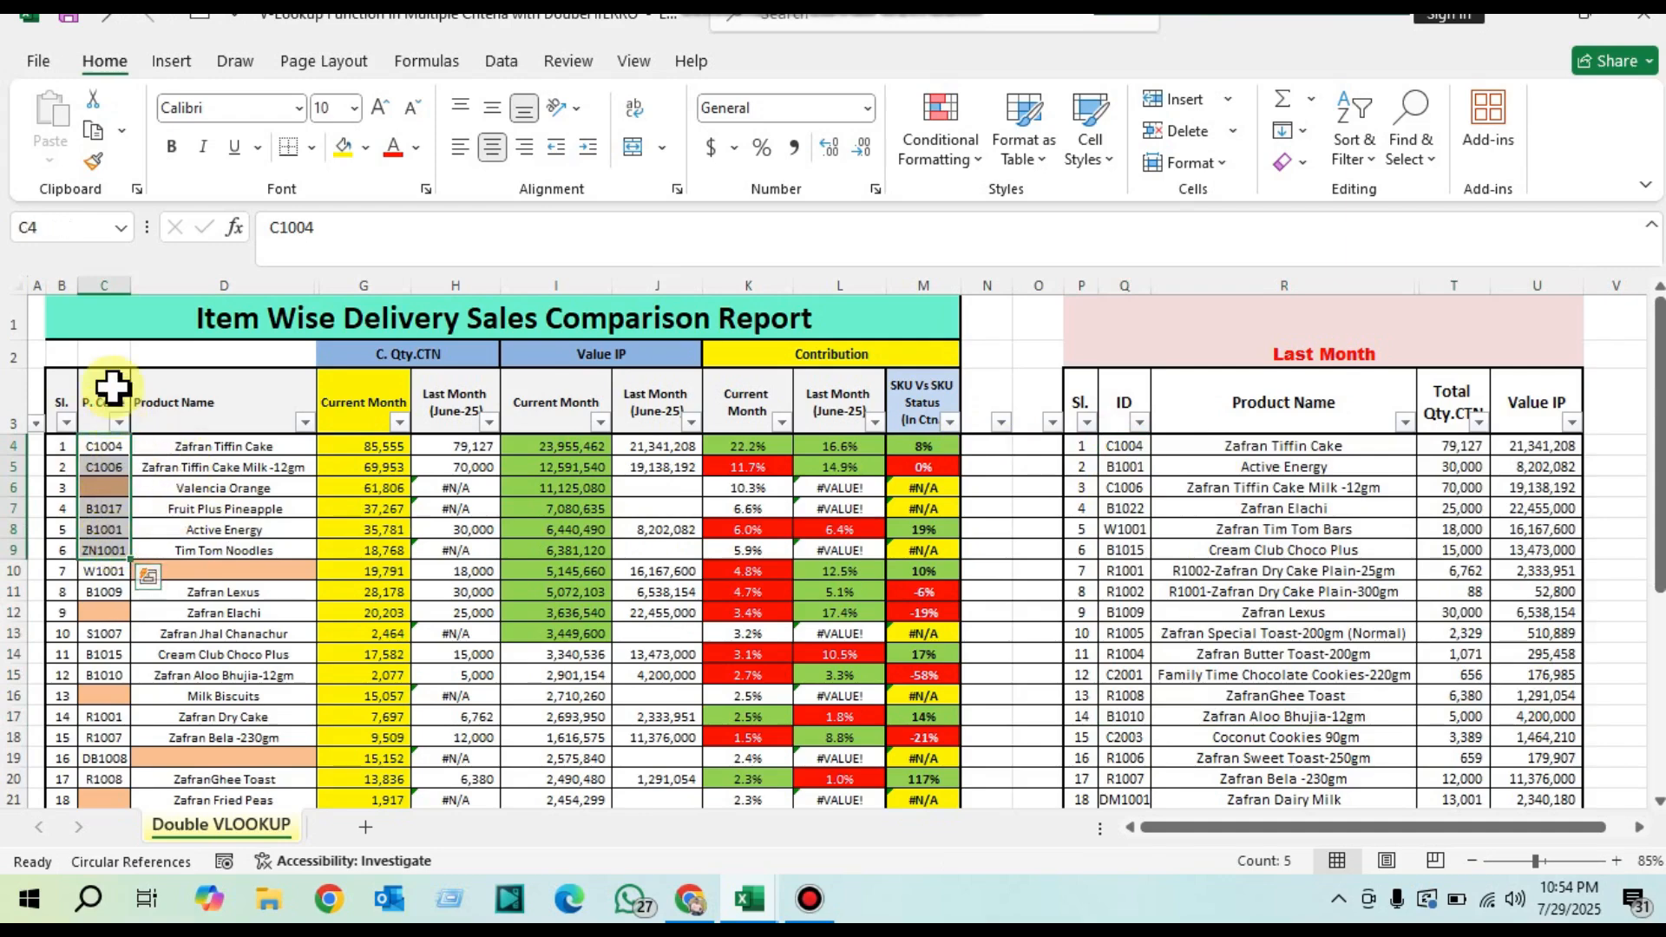
left_click_drag(111, 388, 241, 575)
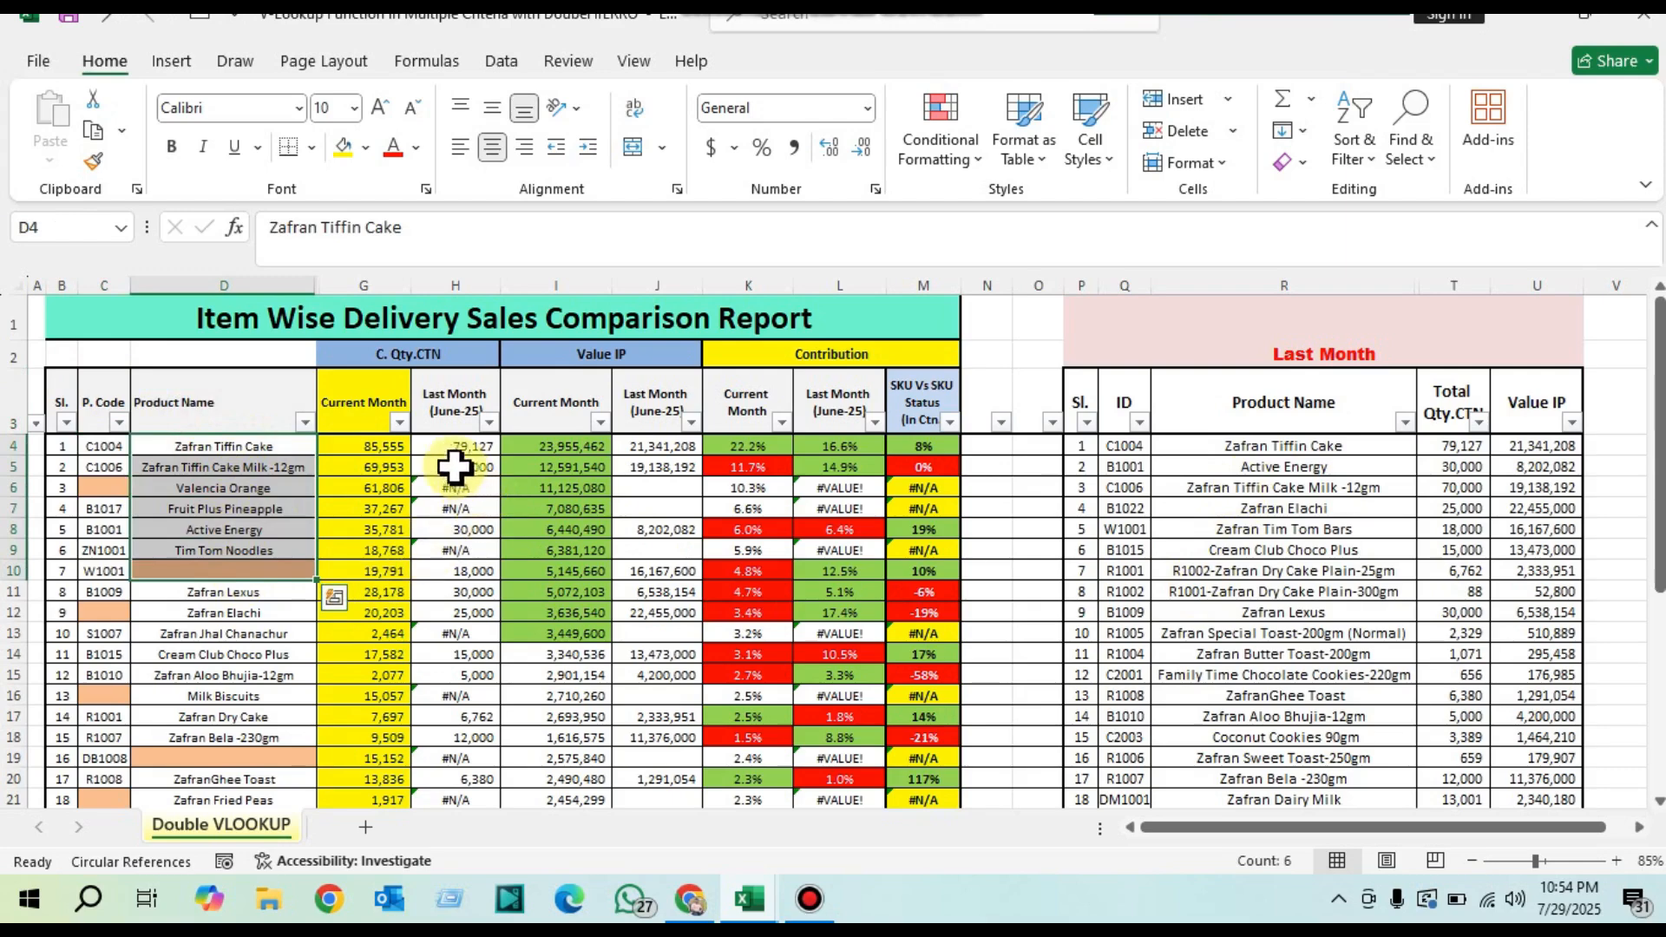
left_click_drag(466, 446, 469, 550)
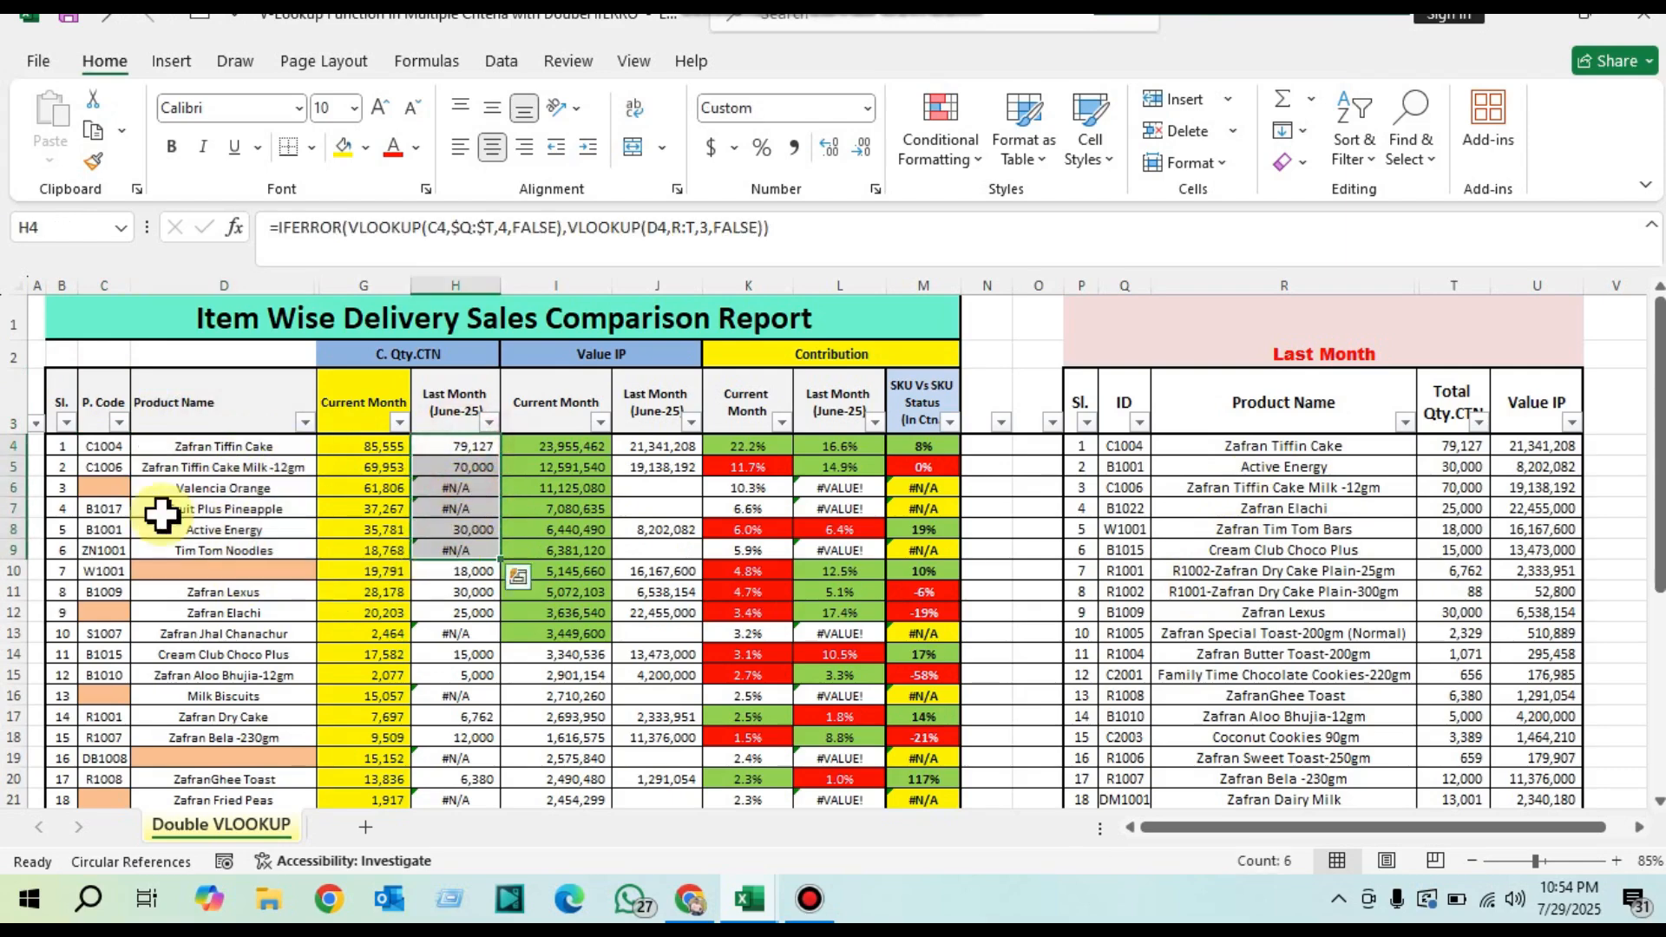
left_click_drag(93, 445, 119, 543)
left_click_drag(197, 442, 217, 551)
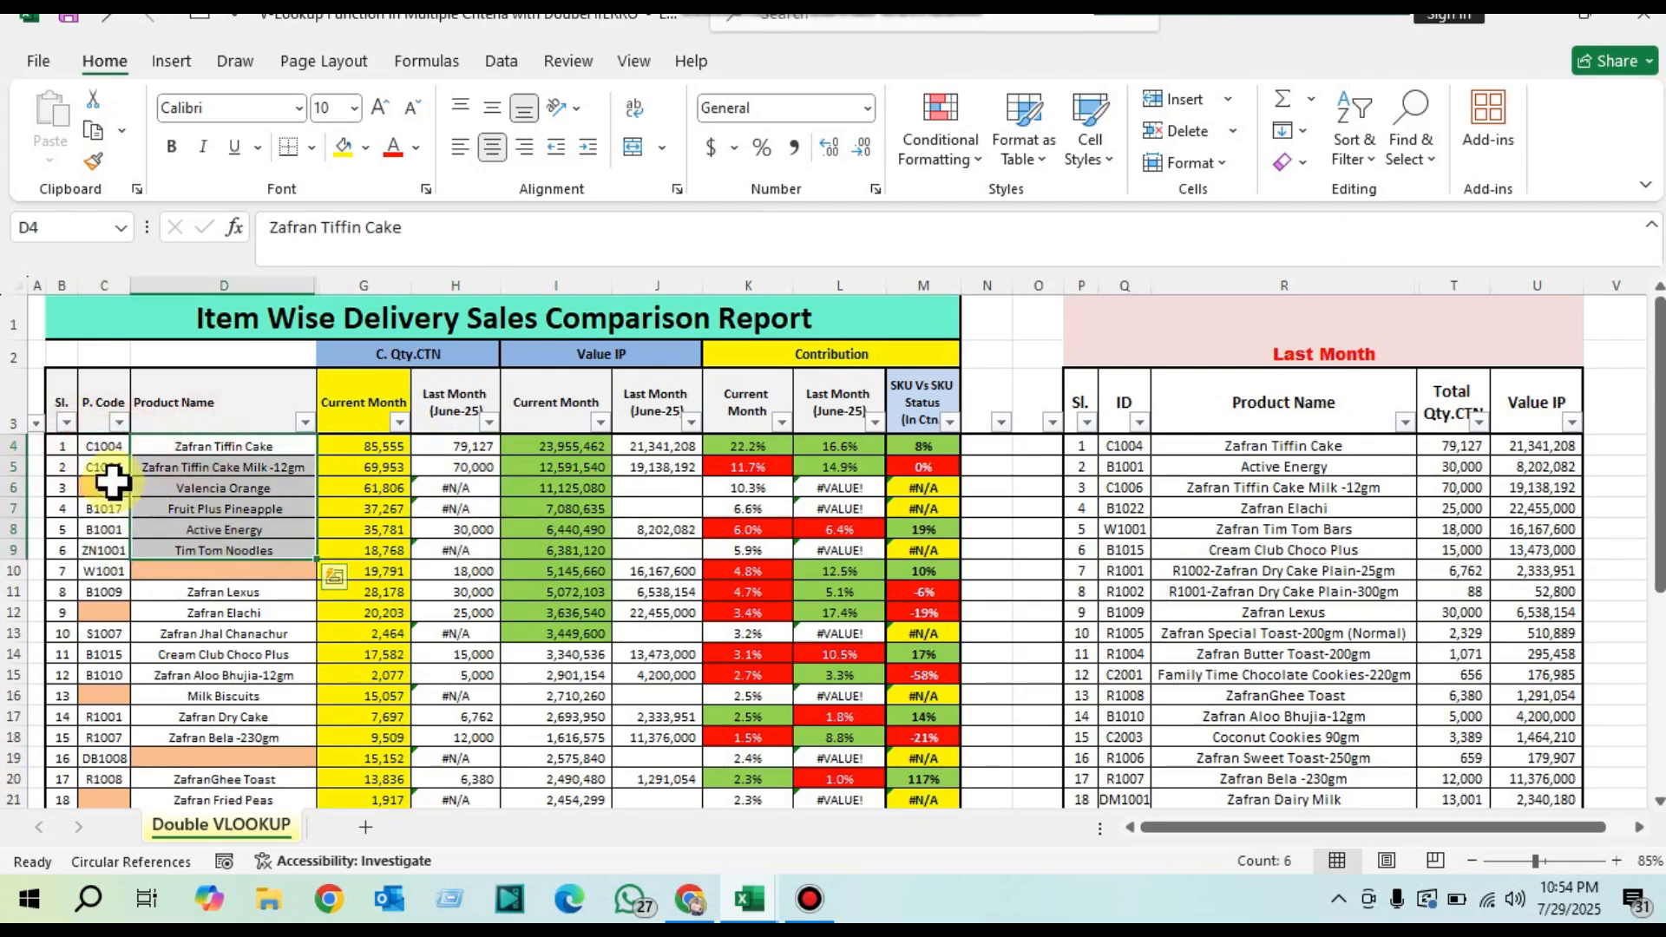
left_click_drag(101, 446, 217, 573)
left_click_drag(1124, 446, 1284, 469)
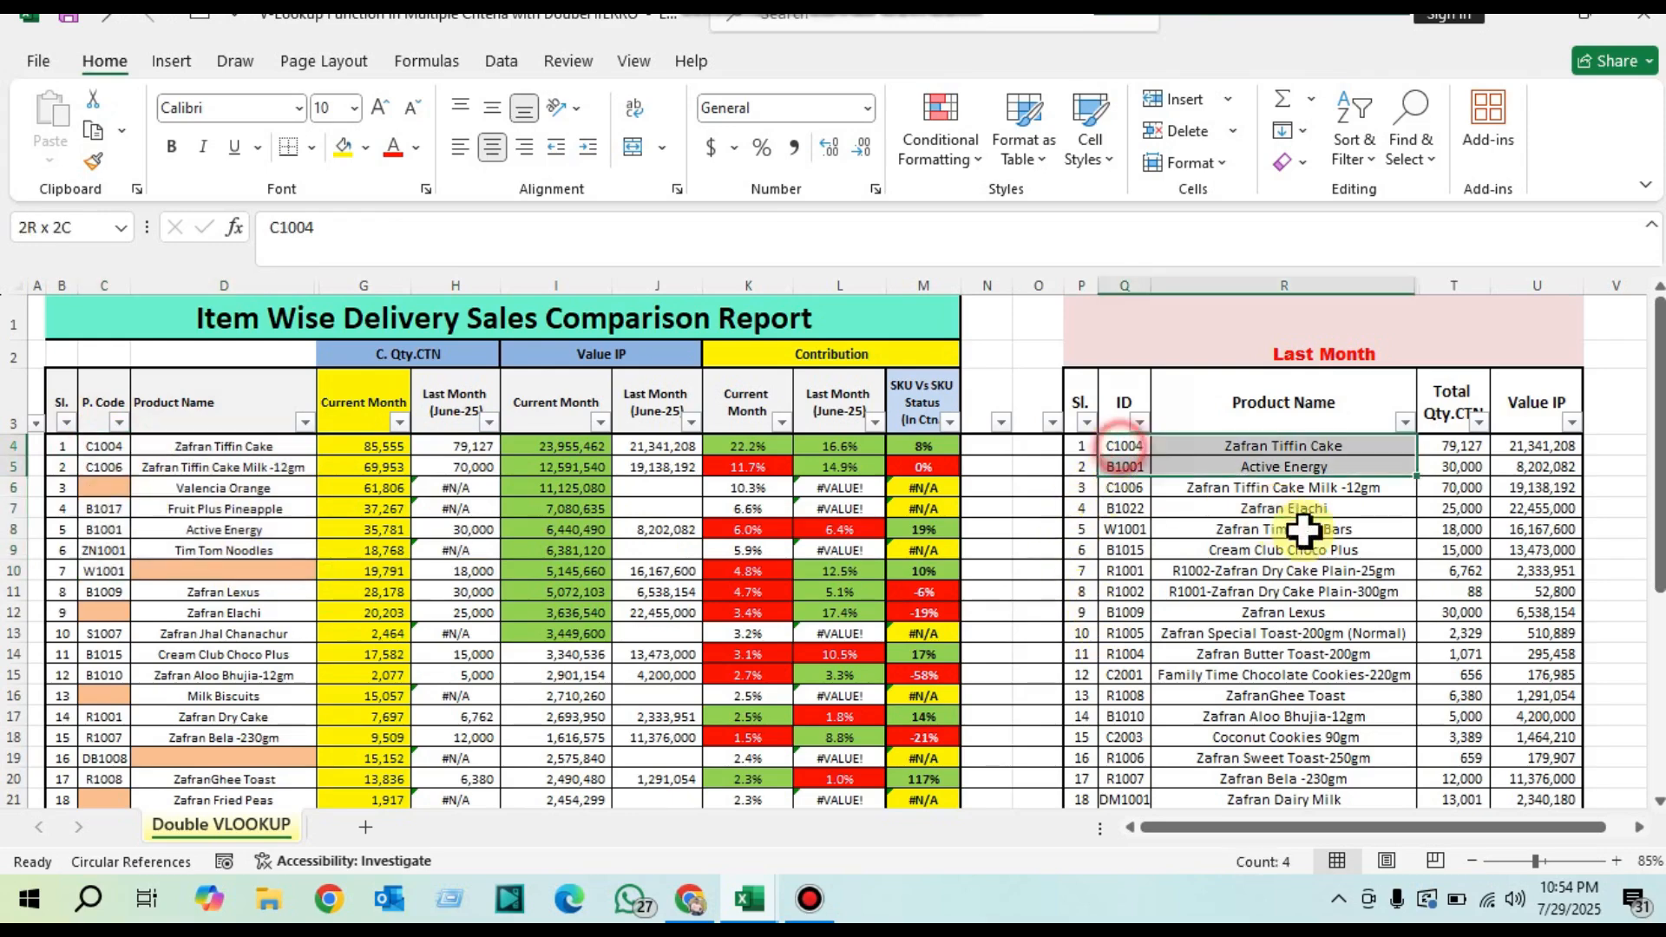
left_click_drag(1304, 529, 1476, 737)
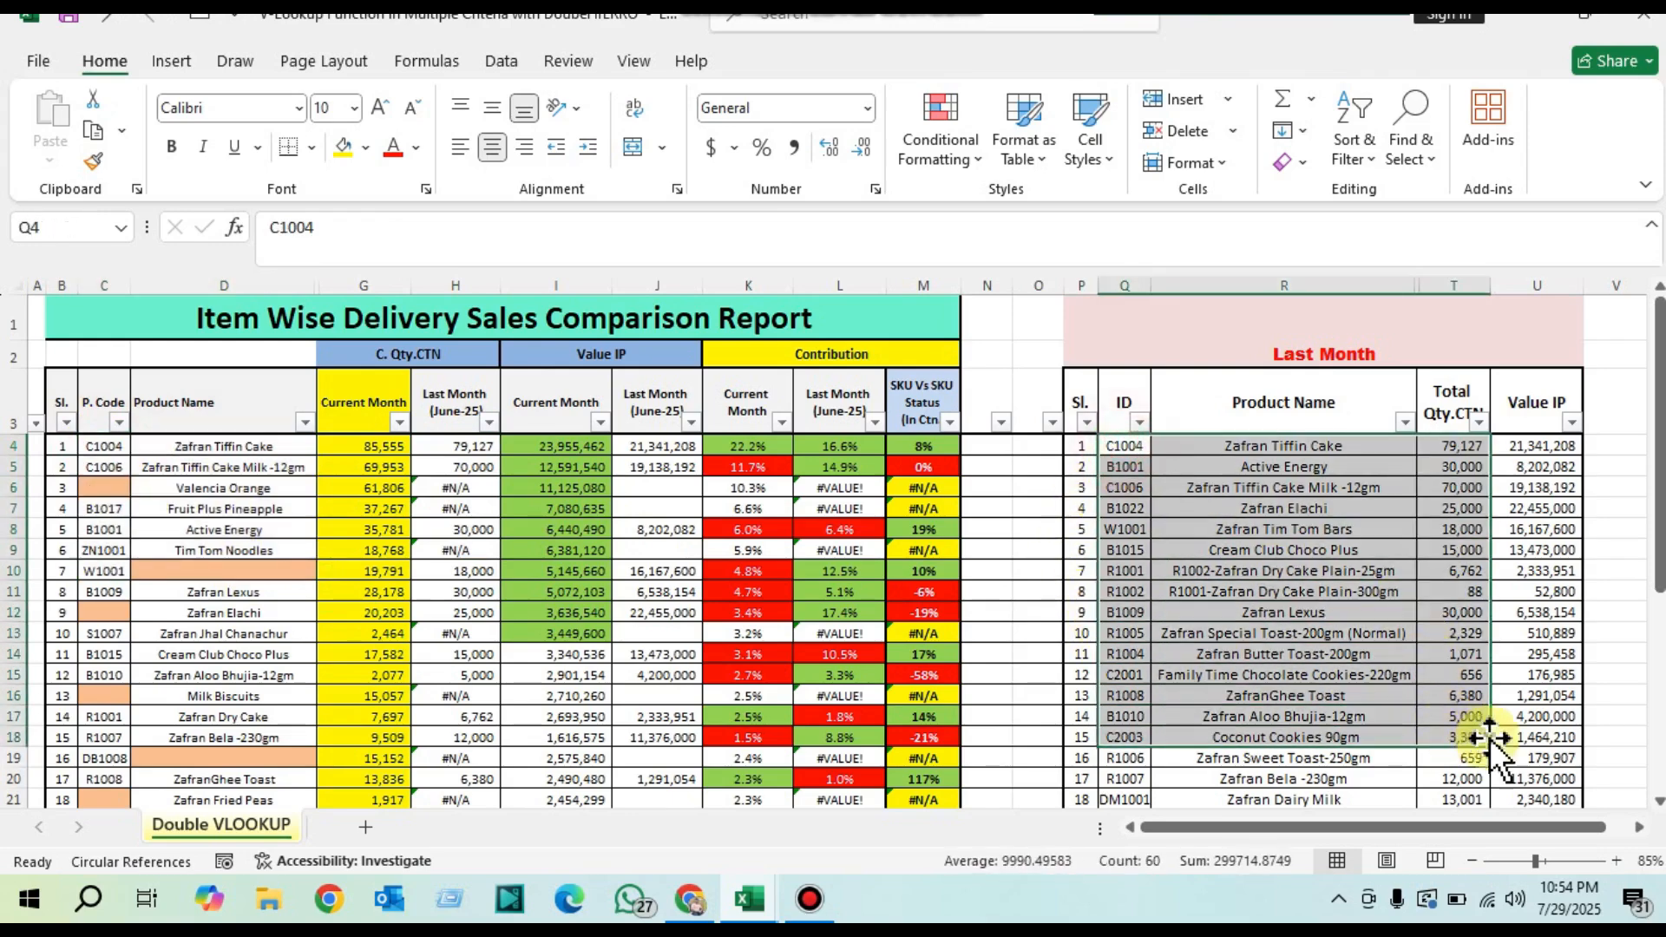
Step: Inspect the formulas behind the June-25 quantity and Value IP columns and the Last Month contribution column, including the error cells
left_click(451, 490)
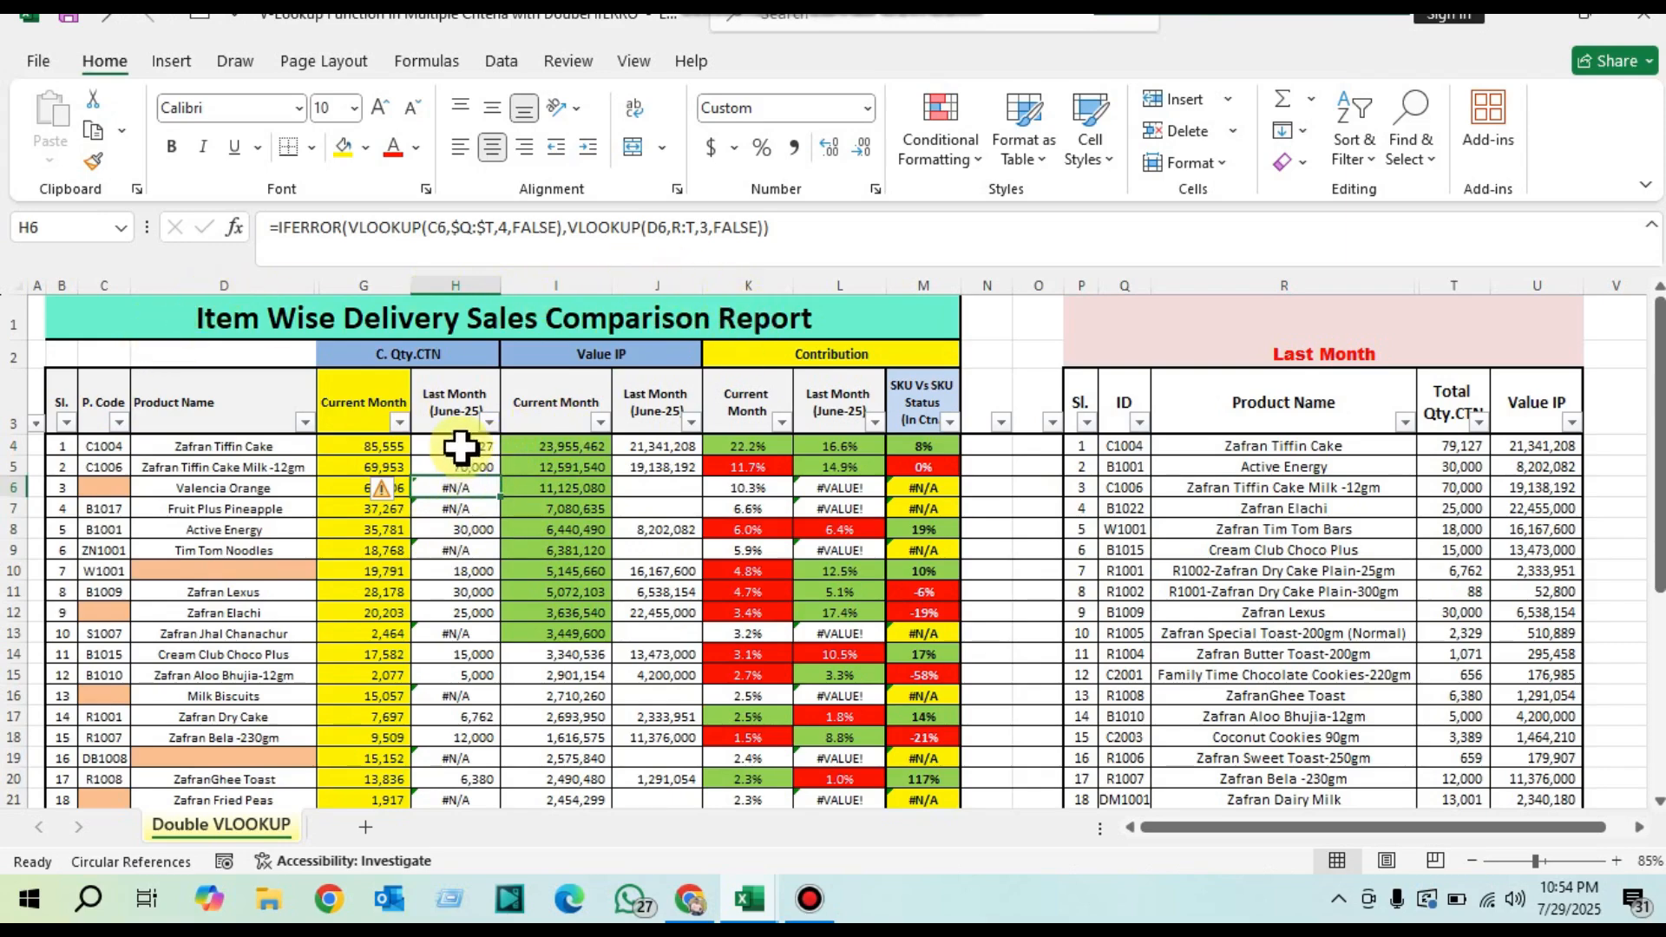
left_click_drag(465, 444, 483, 628)
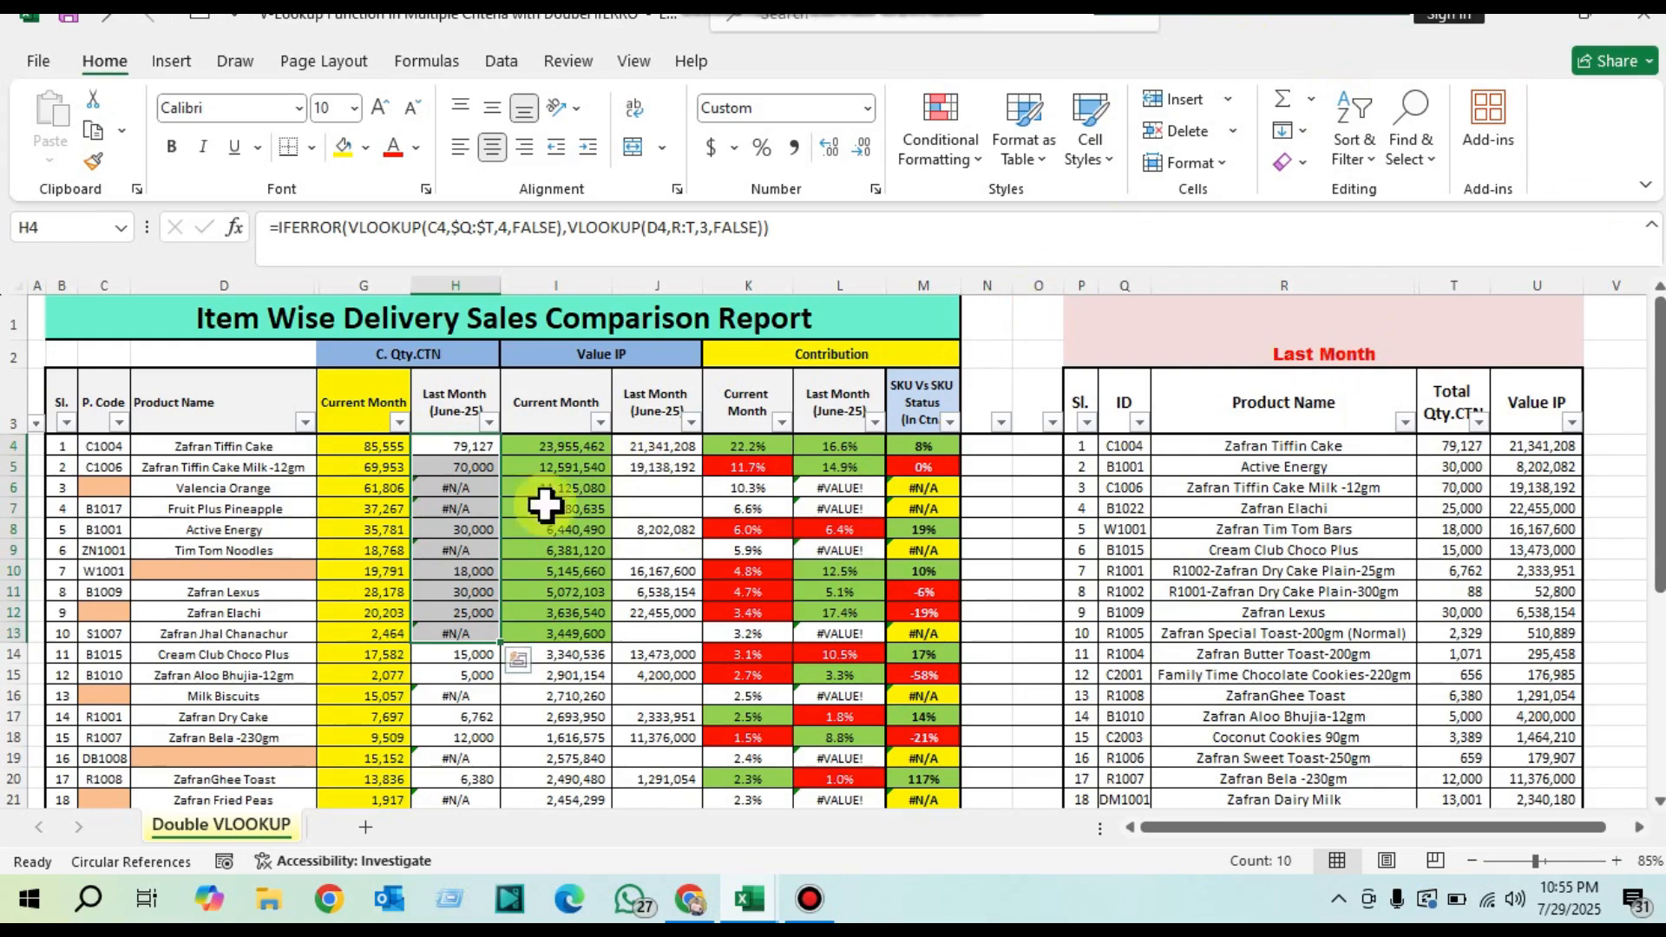
key("ctrl+v")
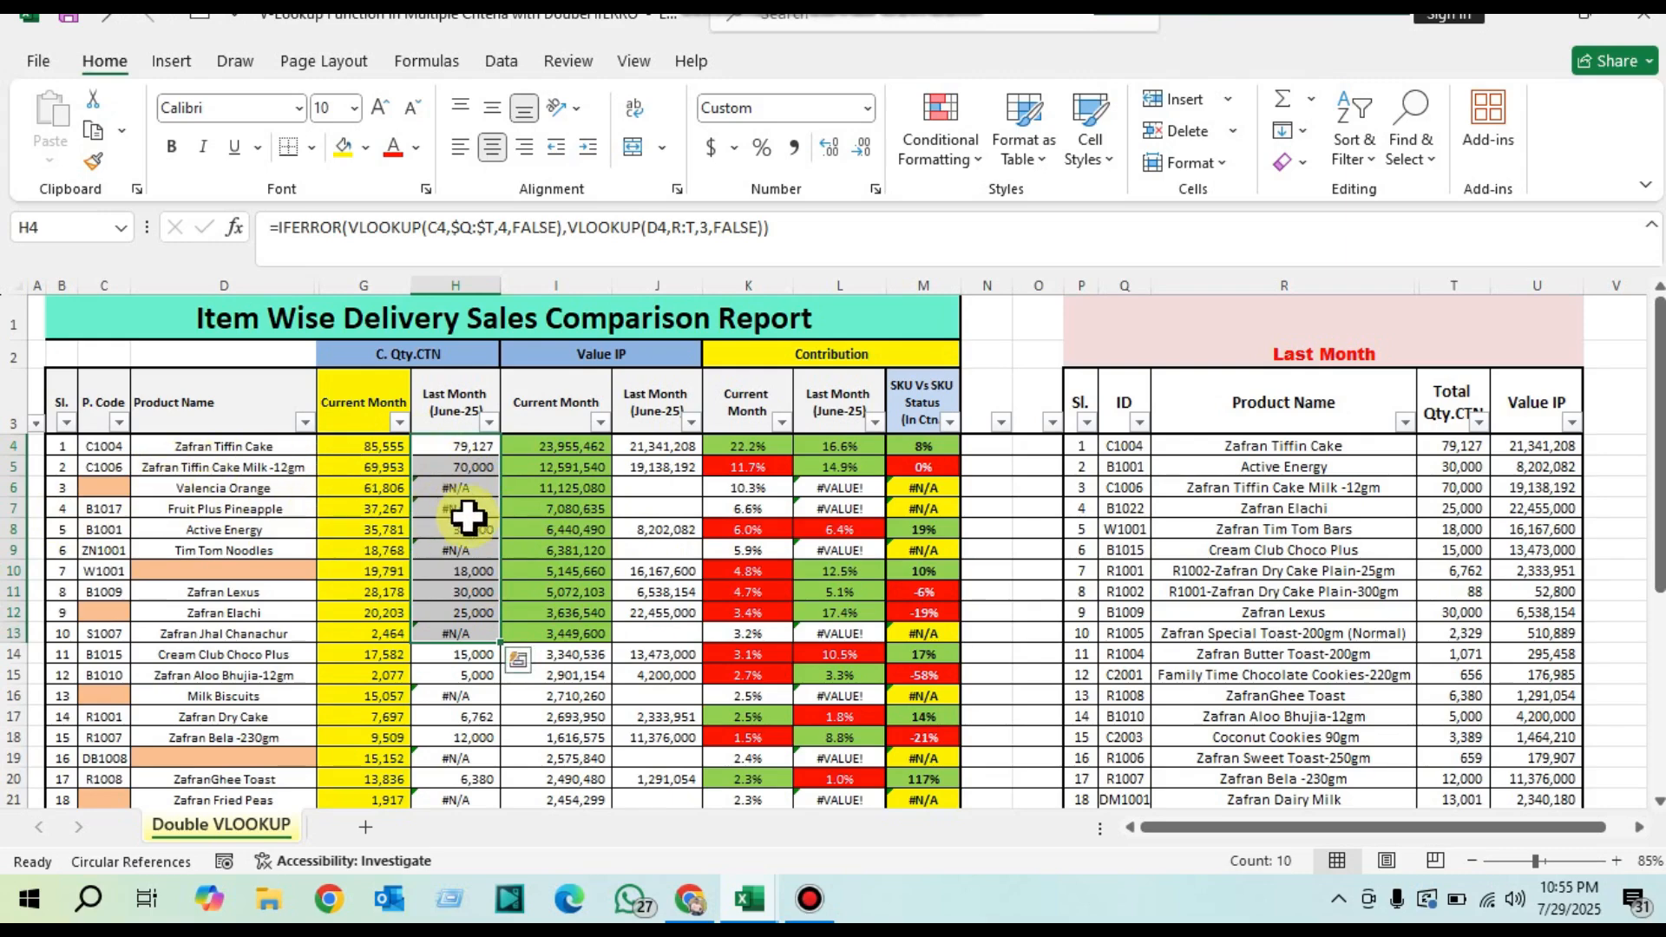
left_click(450, 453)
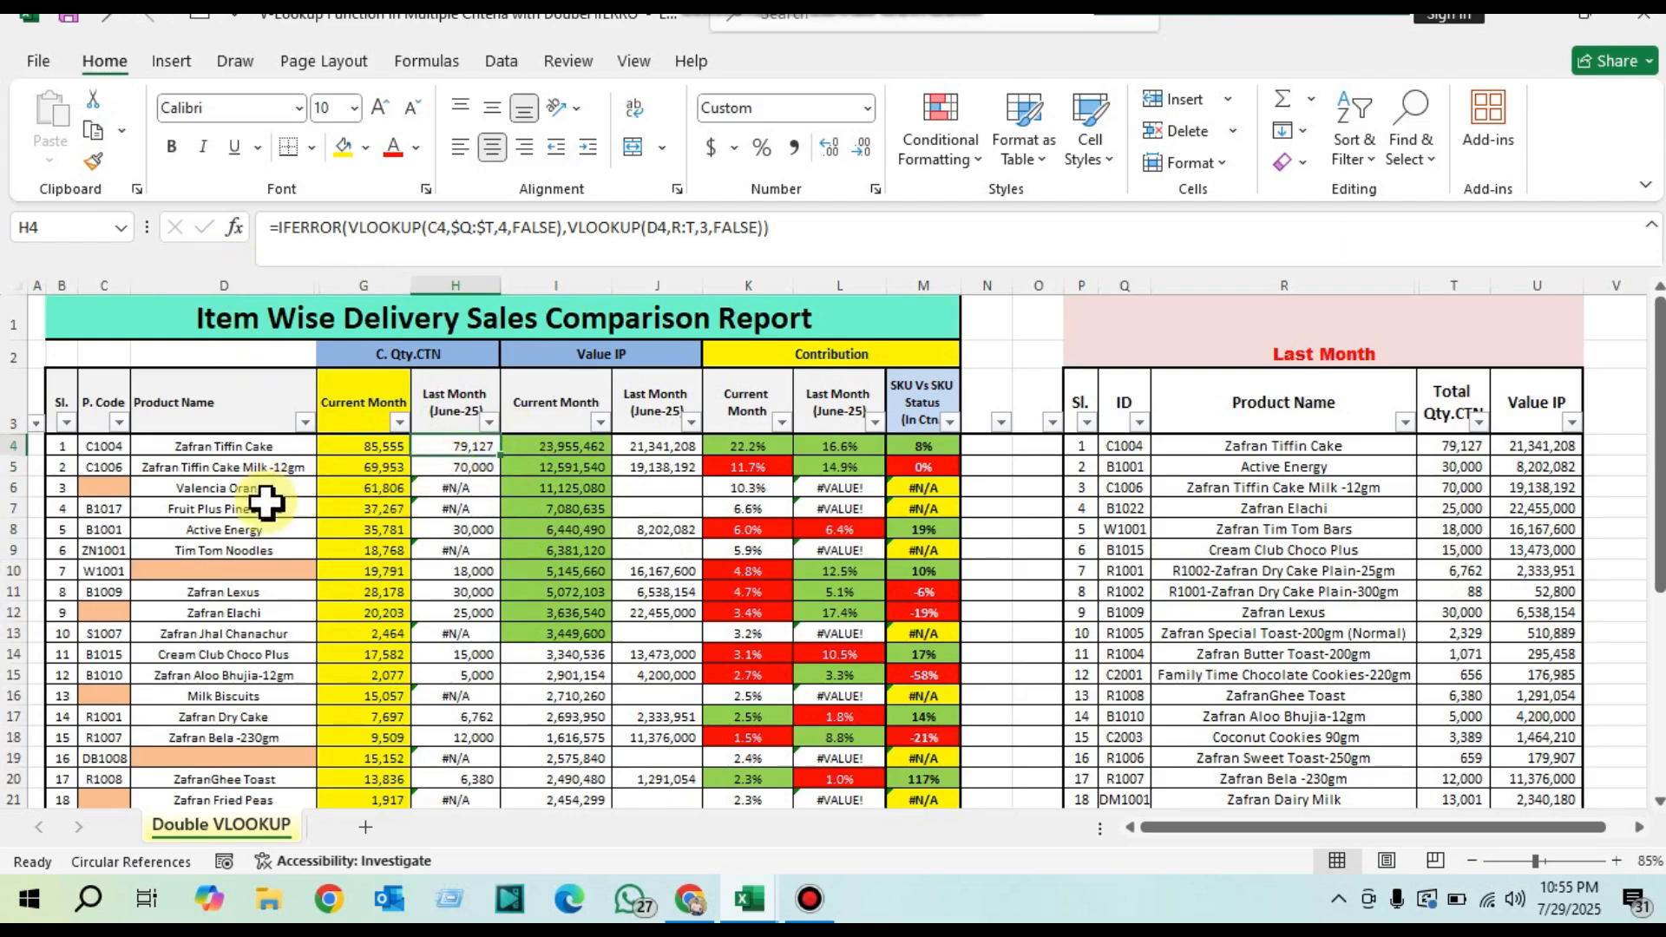
left_click(446, 487)
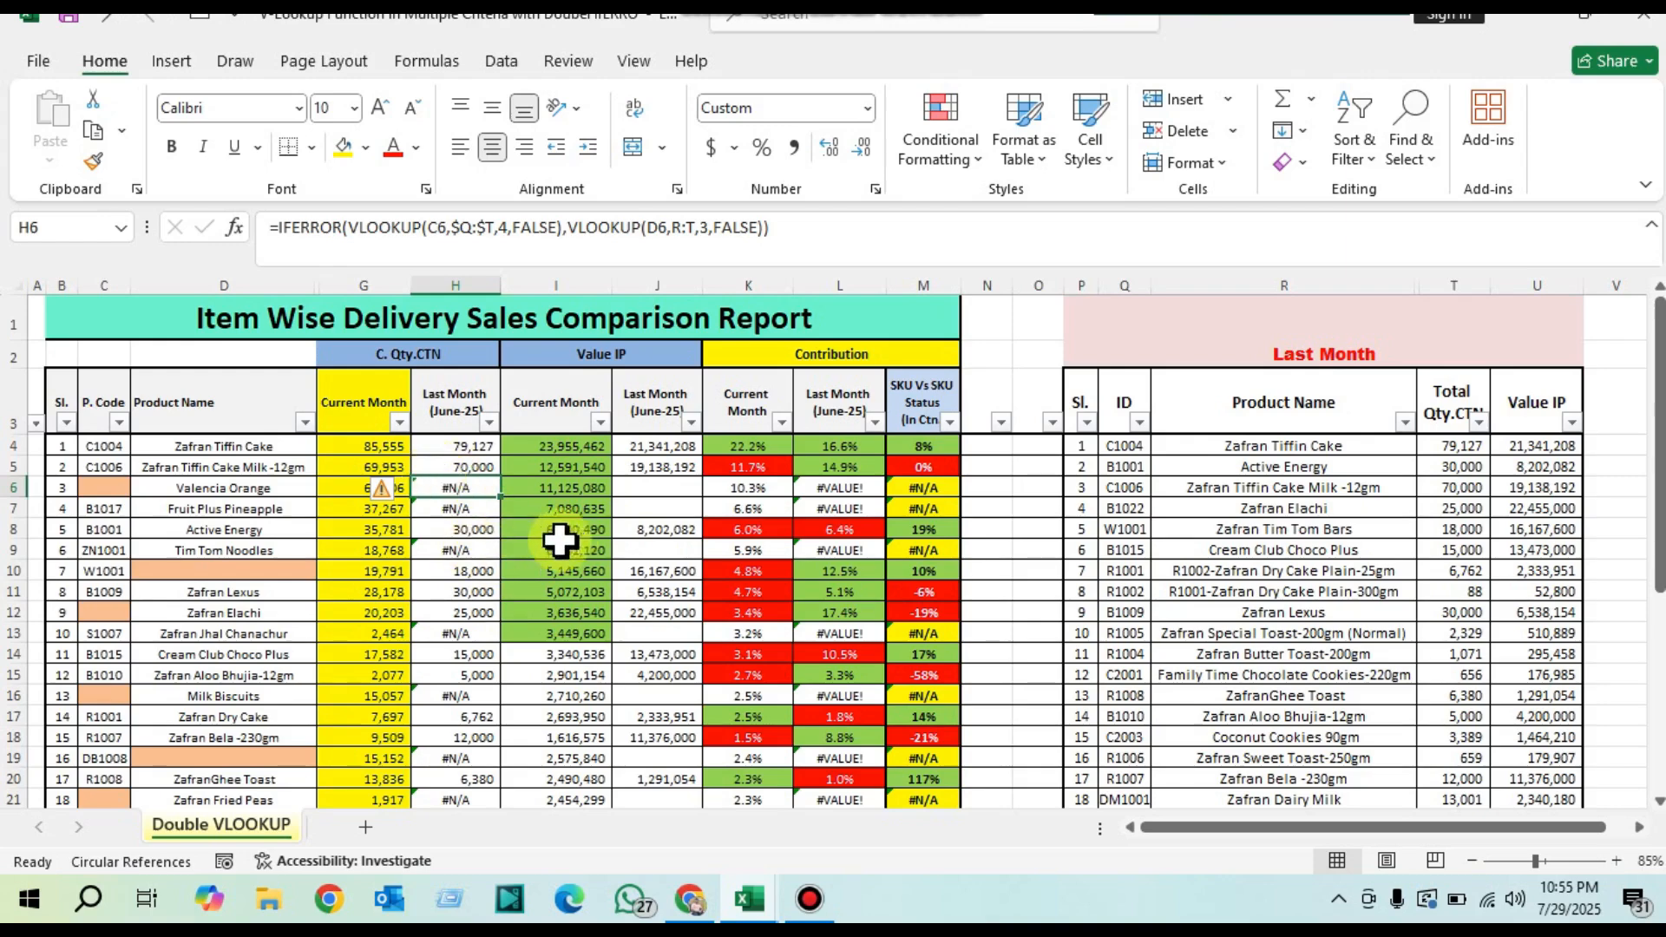
left_click_drag(660, 446, 664, 631)
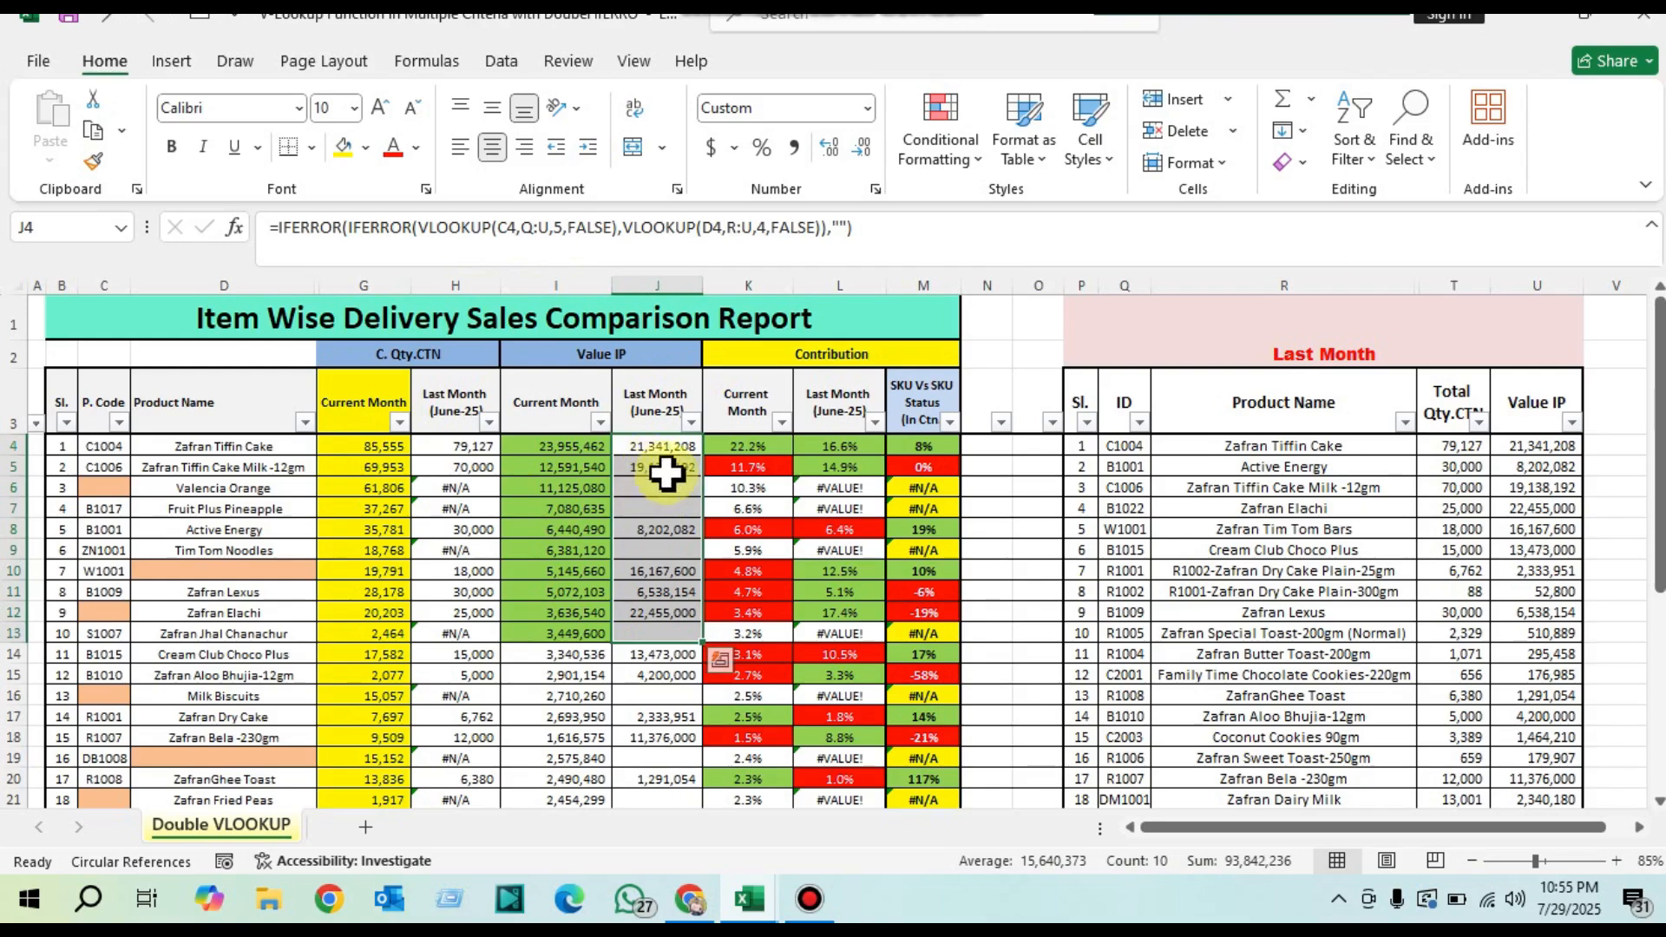
left_click_drag(655, 446, 668, 540)
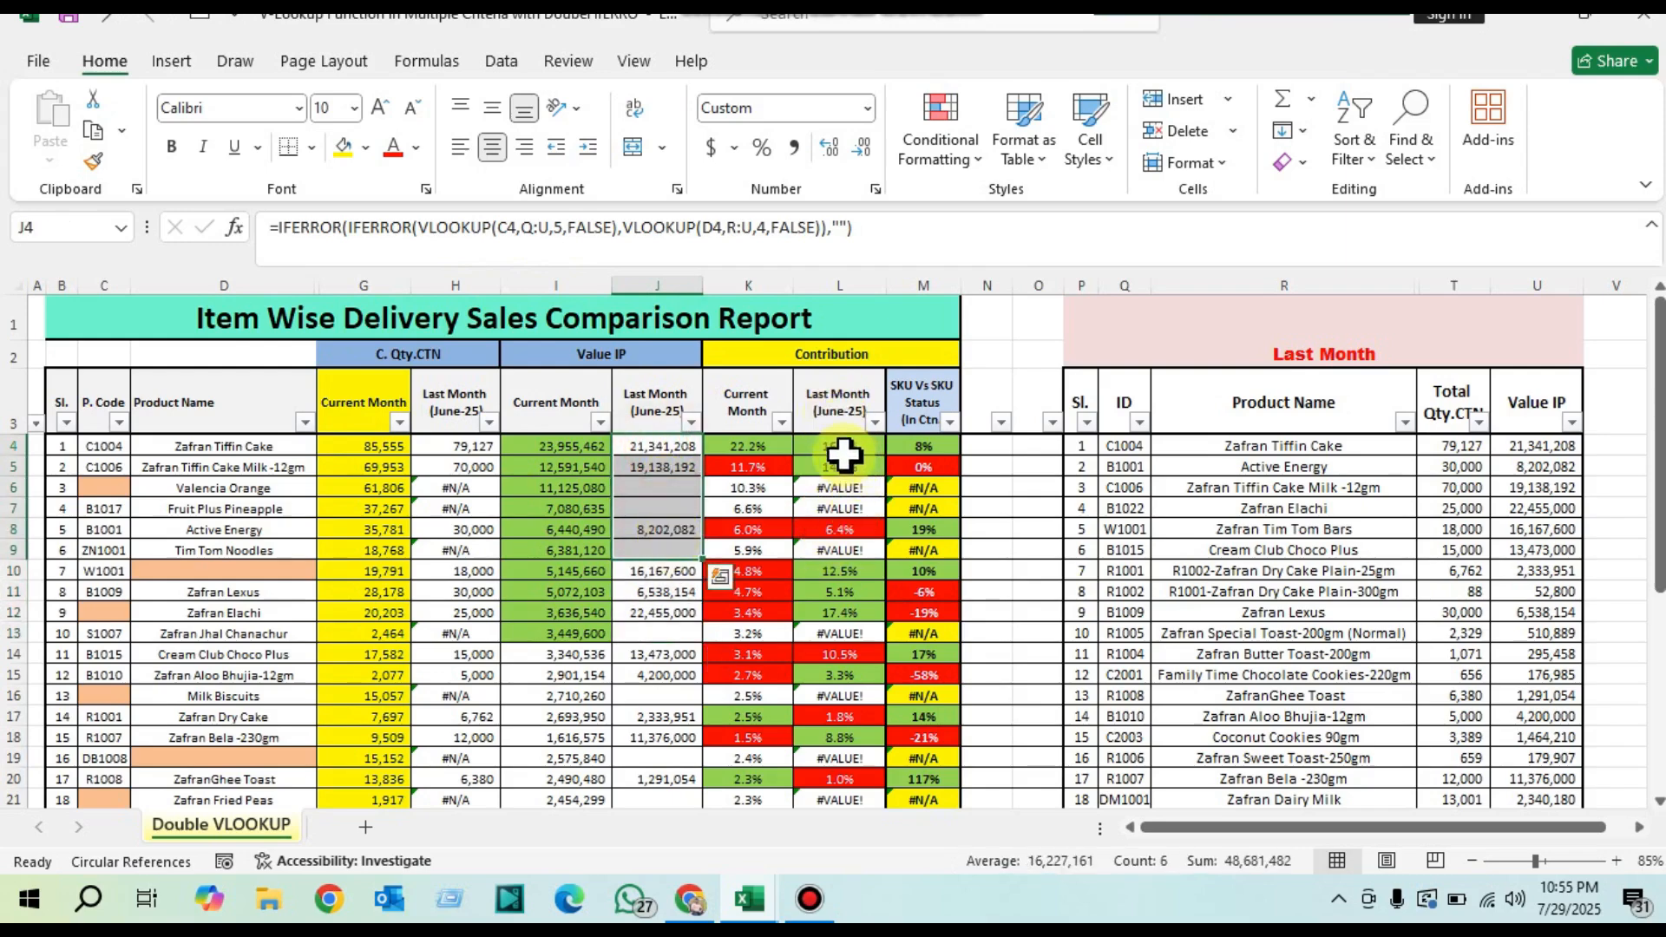
left_click_drag(837, 437, 840, 696)
left_click(835, 490)
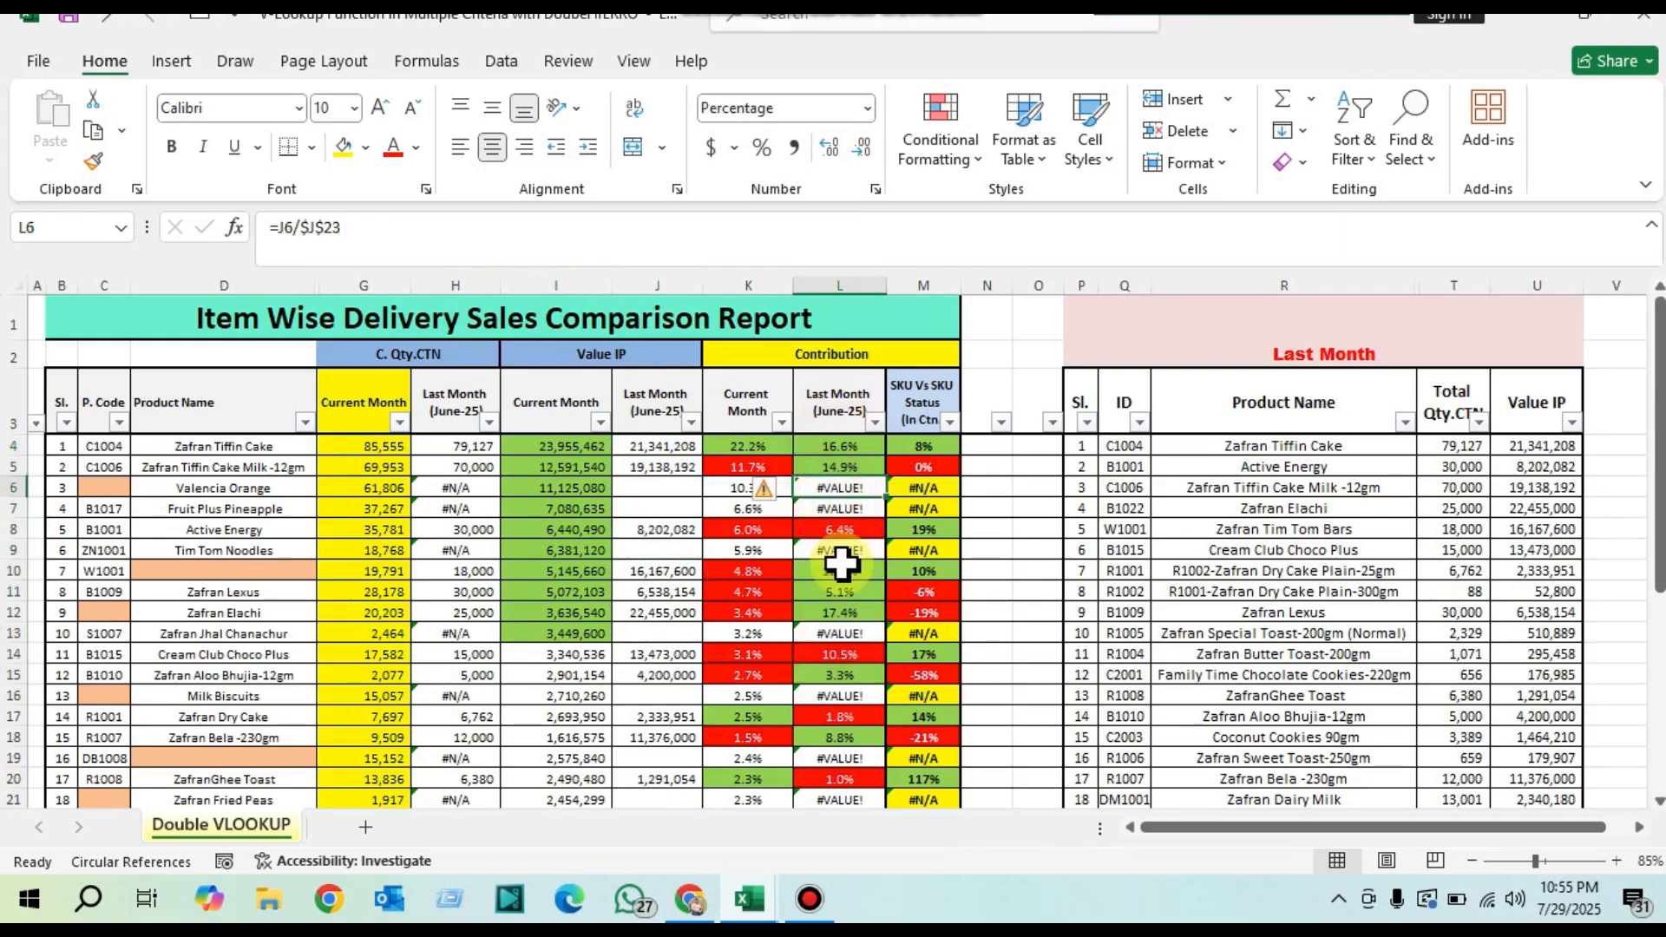
left_click_drag(482, 444, 767, 486)
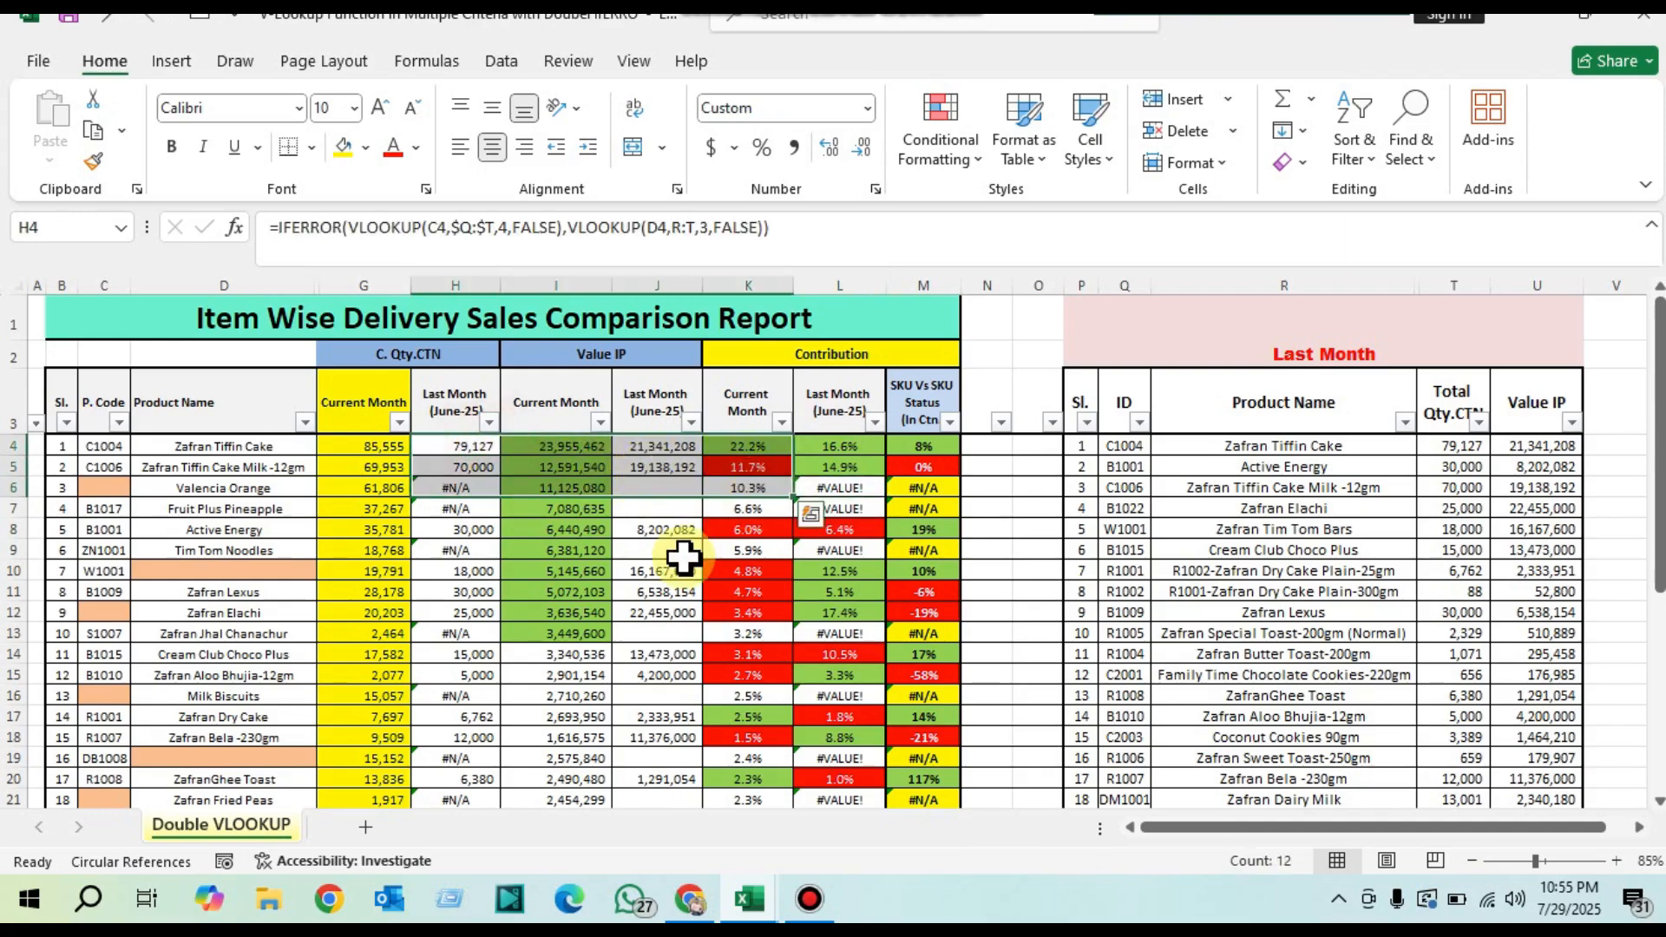
Step: Review the nested IFERROR and VLOOKUP formulas in H4 and column J, along with the contribution cells that depend on them
left_click(446, 443)
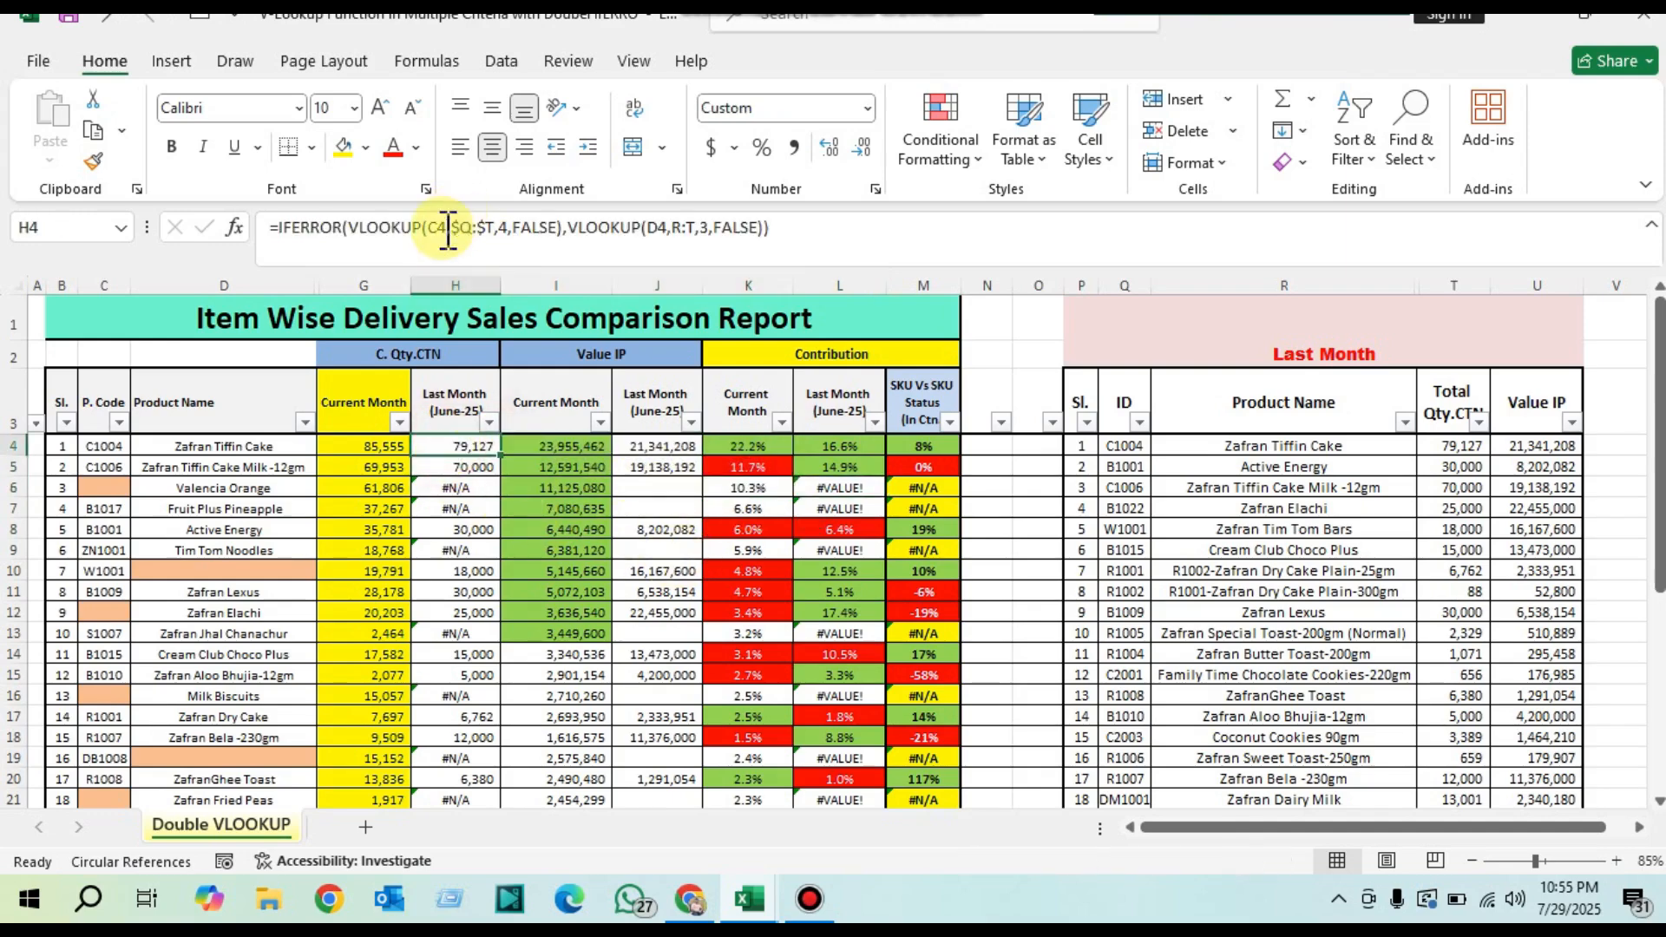
left_click_drag(416, 230, 622, 232)
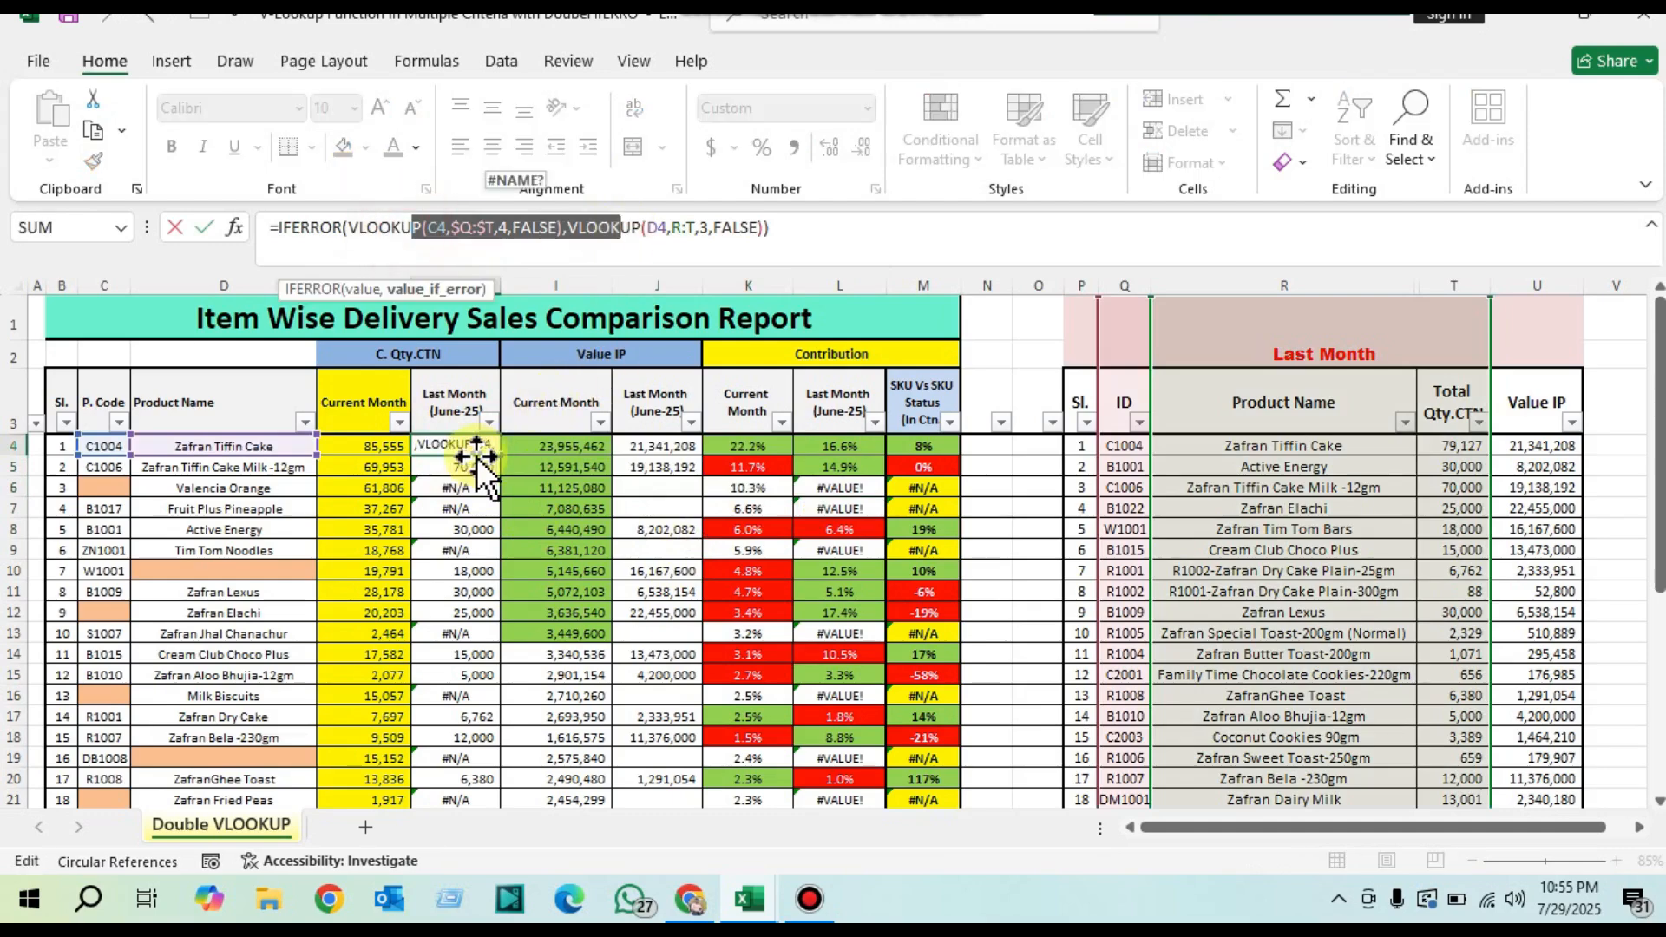
key("Escape")
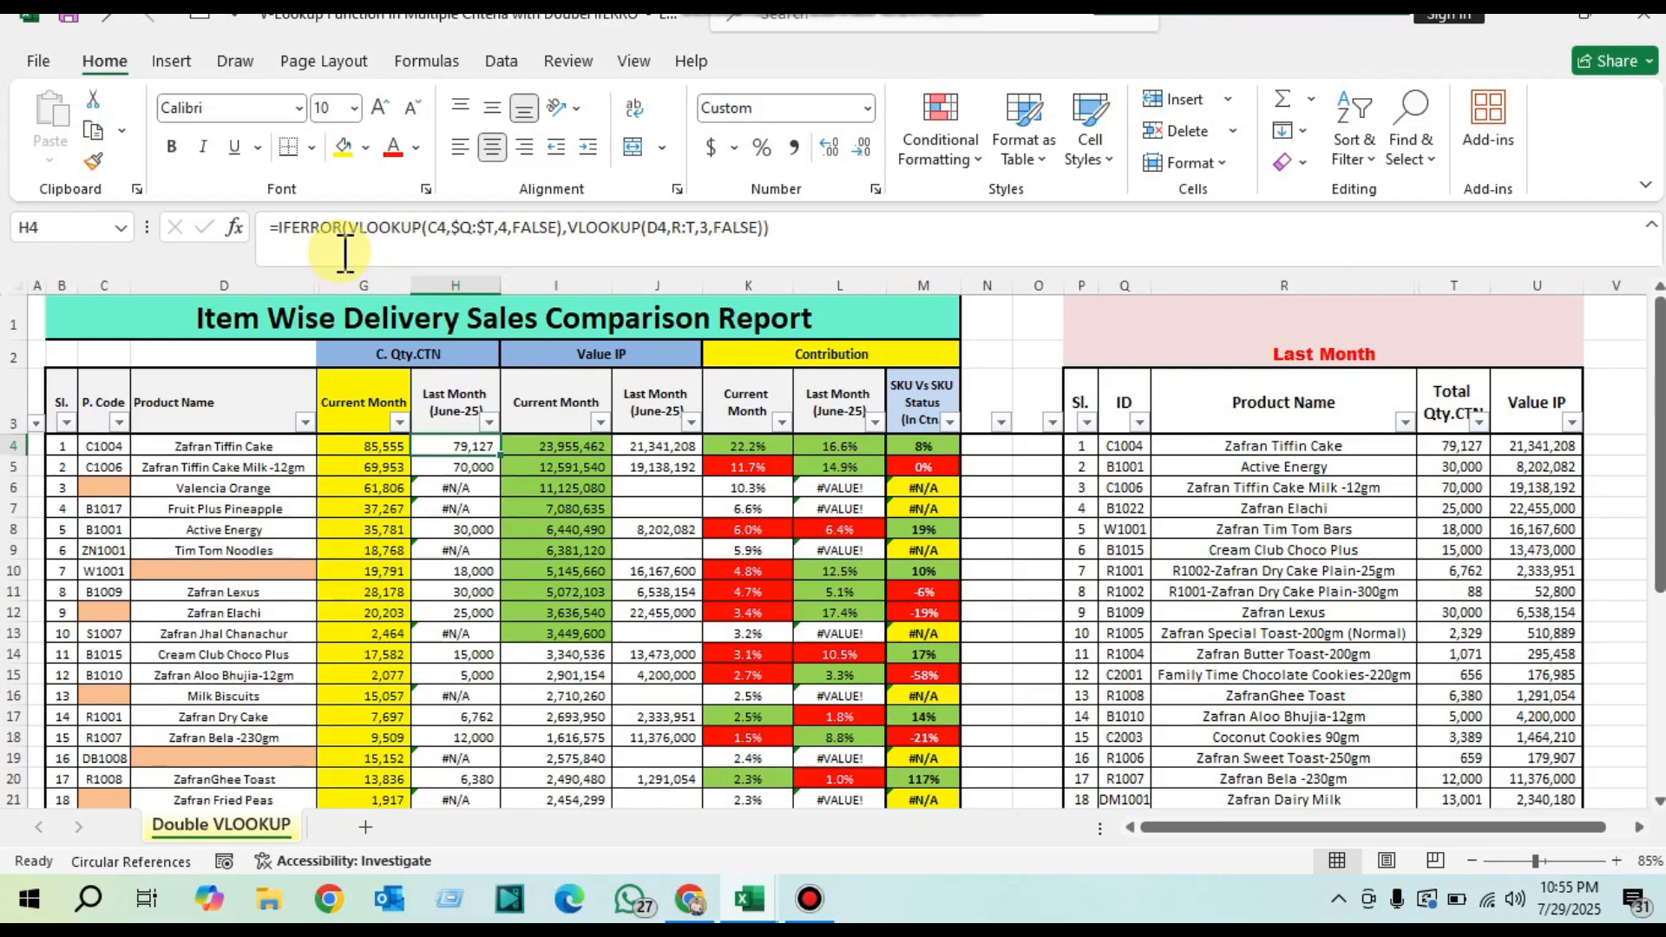
left_click_drag(661, 466, 687, 584)
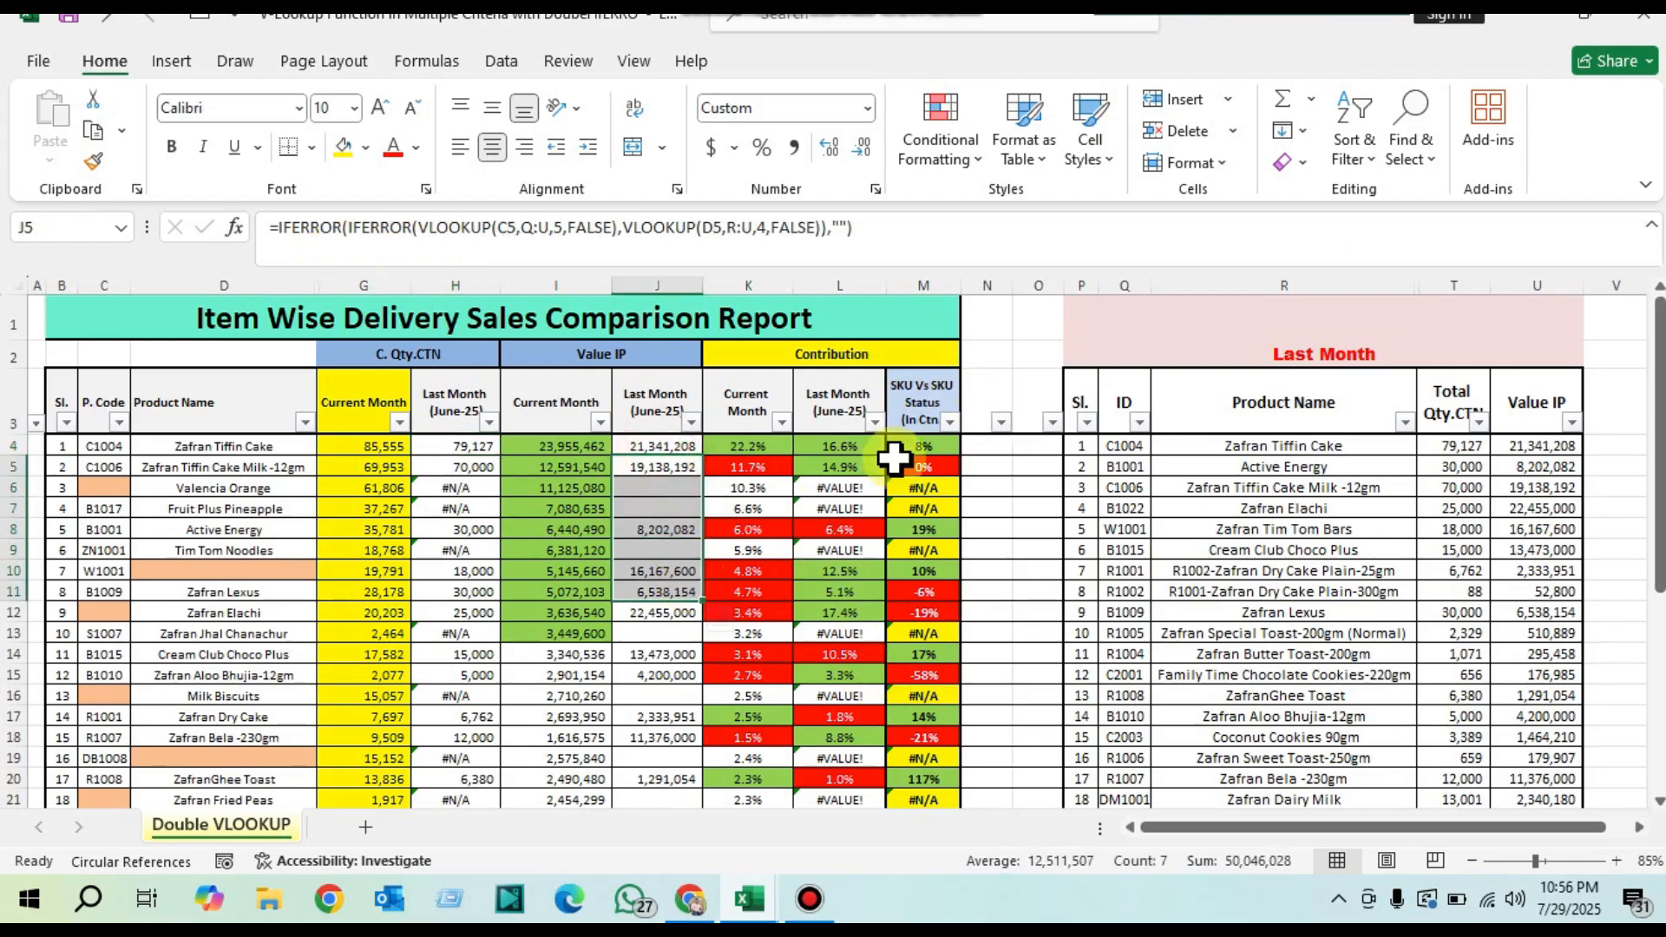
left_click_drag(643, 446, 669, 677)
scroll(713, 529, "up", 2)
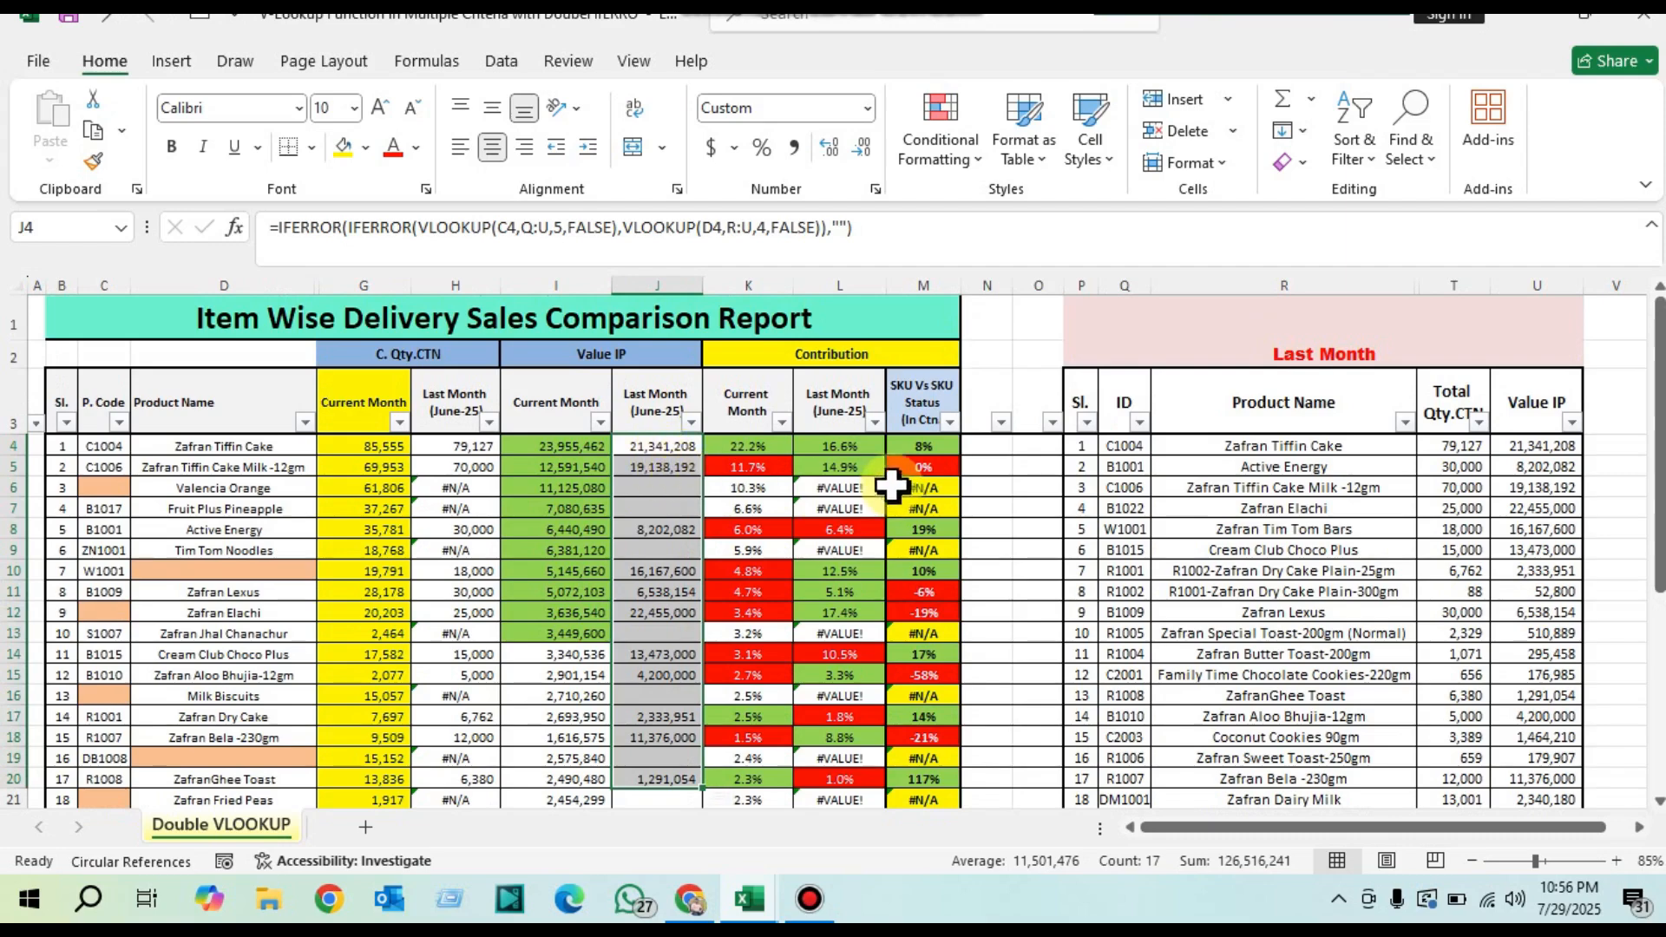
left_click_drag(847, 488, 857, 590)
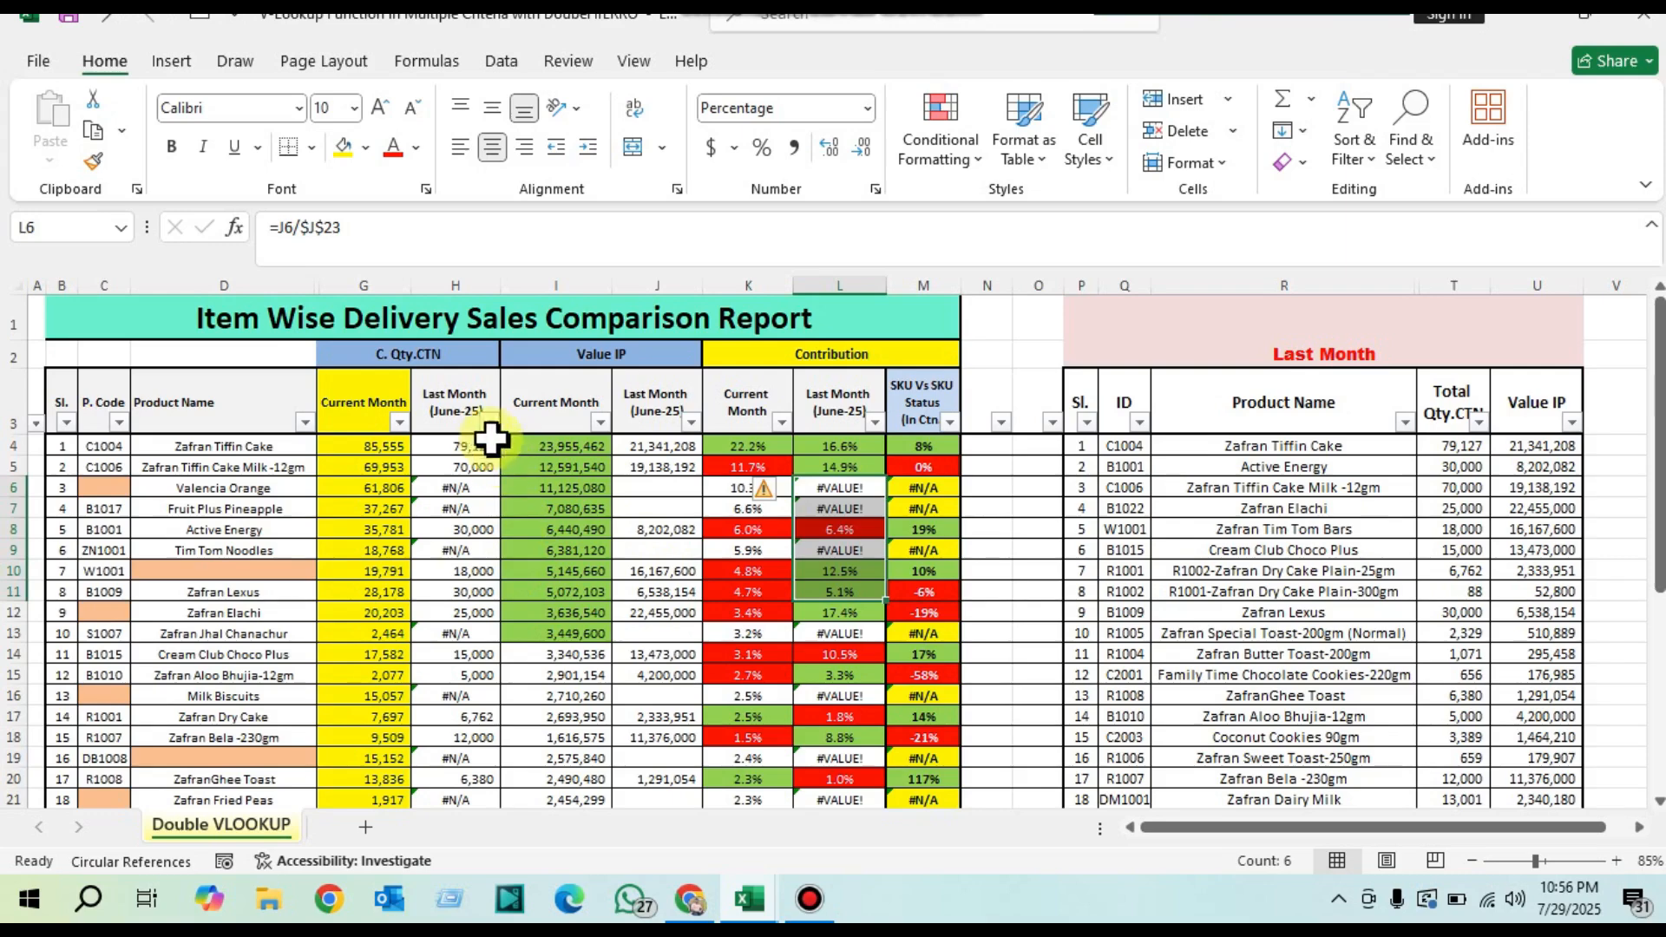
Step: Clear the formulas in H4:H22 and J4:J22, the June-25 columns under C. Qty.CTN and Value IP, keeping the Grand Total row
left_click_drag(469, 446, 454, 744)
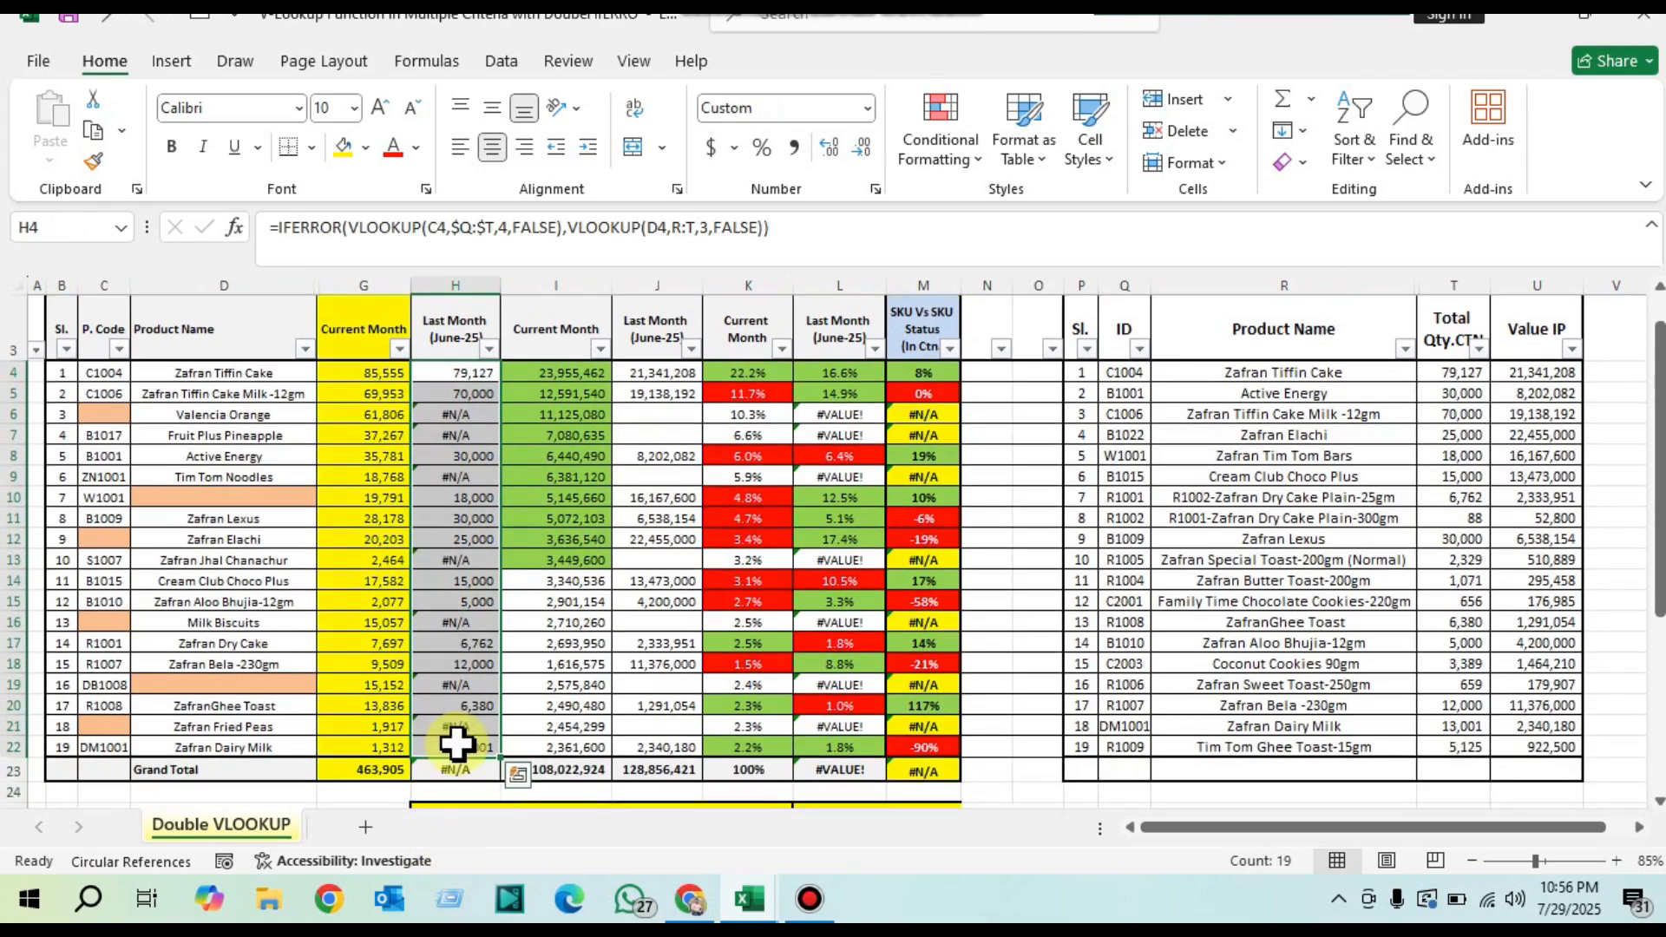
key("Delete")
scroll(668, 521, "up", 1)
left_click_drag(662, 451, 666, 746)
key("Delete")
scroll(576, 674, "up", 1)
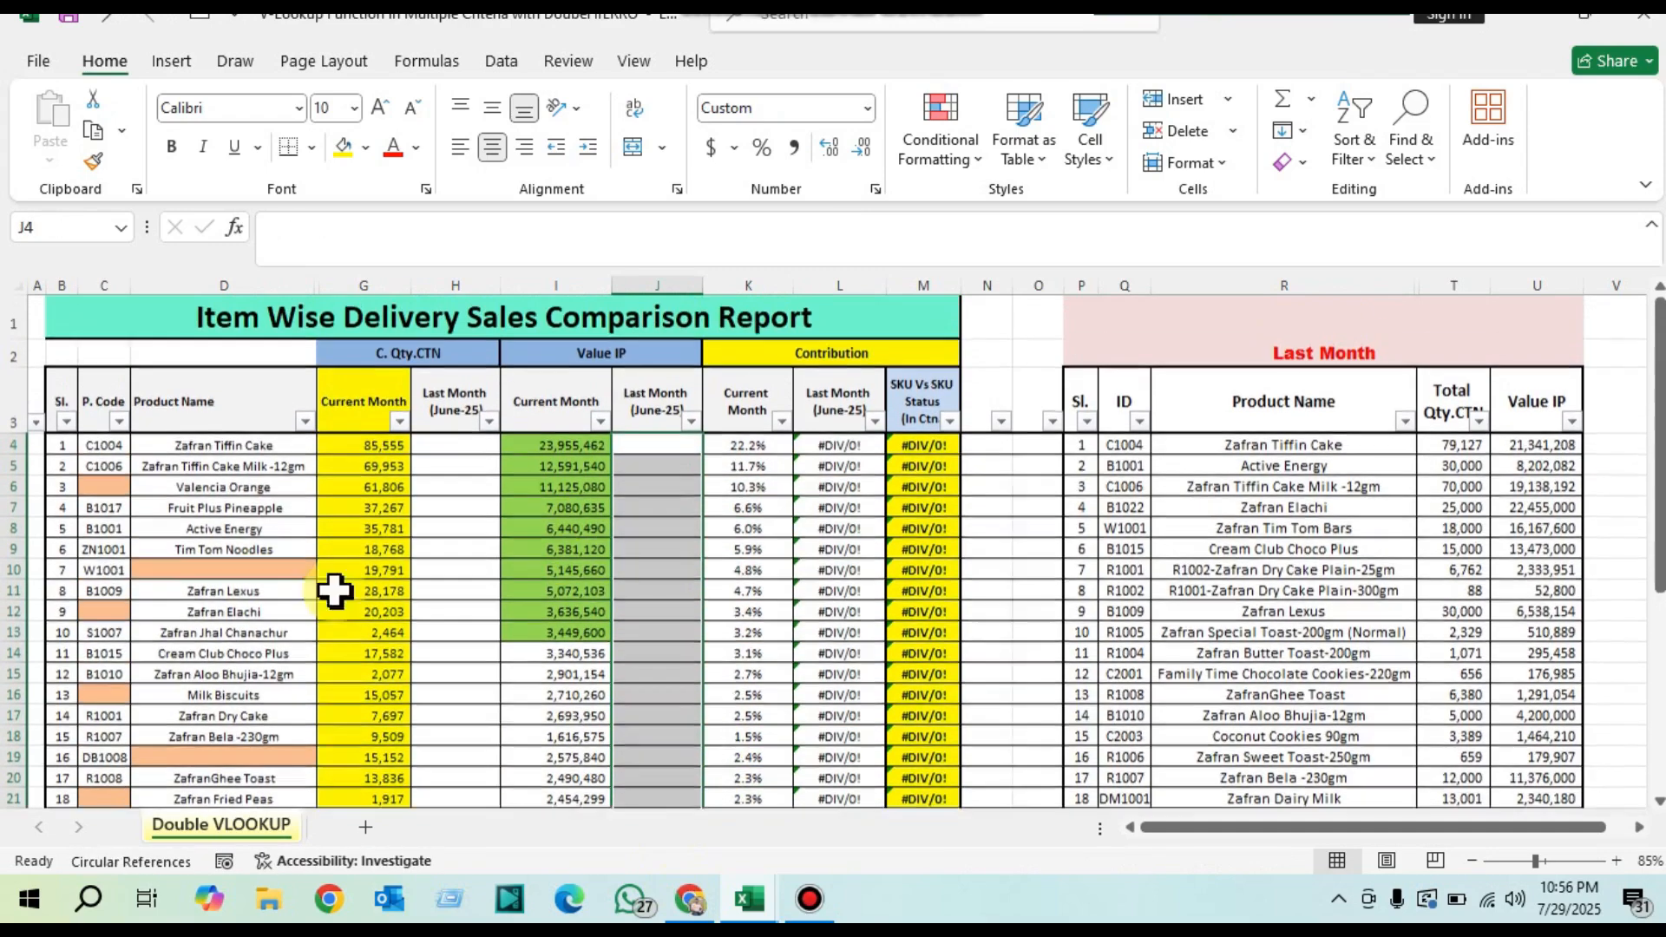
Step: Check which codes and product names can serve as lookup keys, and which Last Month columns supply the quantity and value
left_click_drag(106, 448, 95, 598)
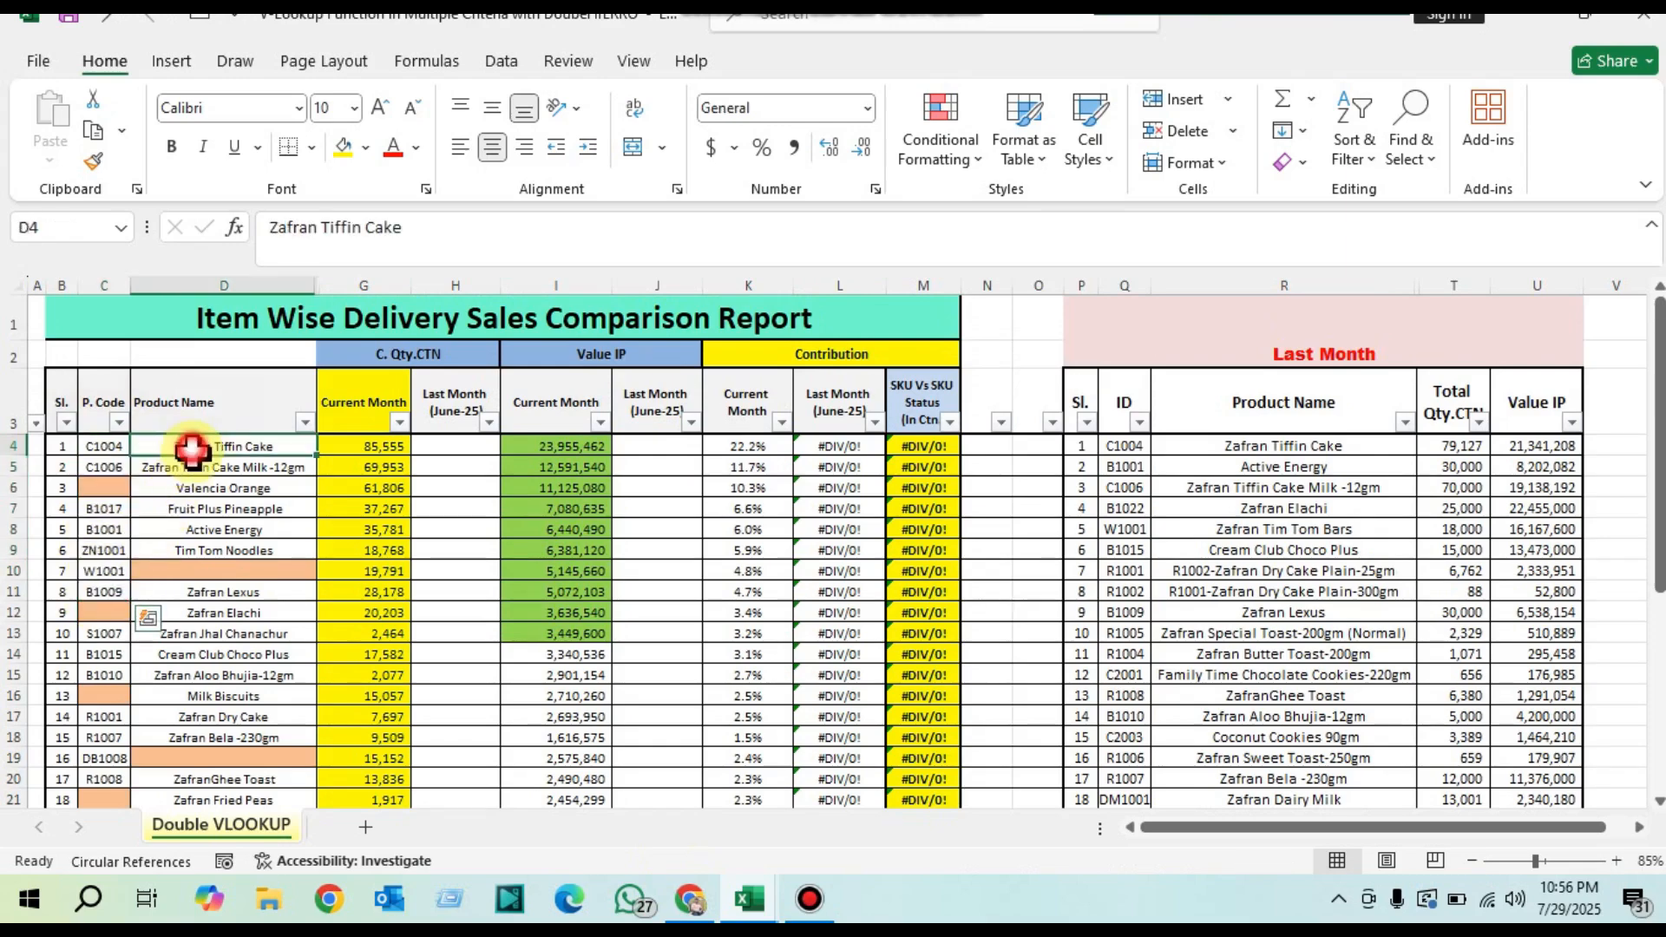
left_click_drag(194, 443, 243, 534)
left_click_drag(1124, 446, 1545, 779)
left_click_drag(1447, 446, 1466, 573)
left_click(446, 446)
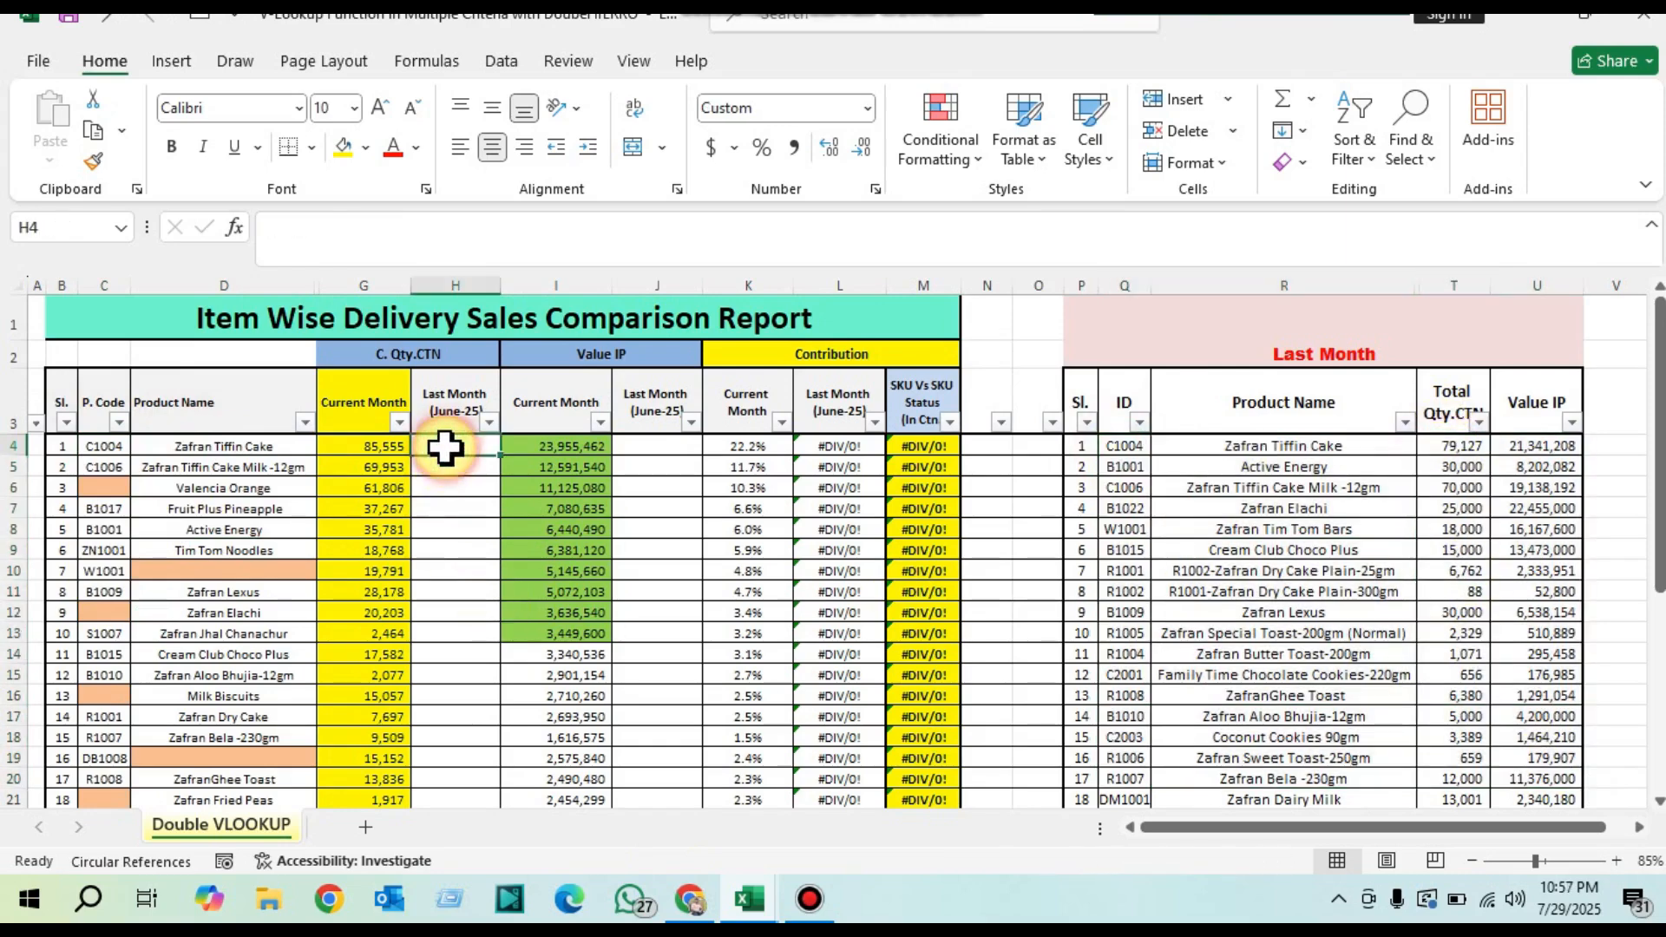
left_click(1545, 442)
left_click(642, 446)
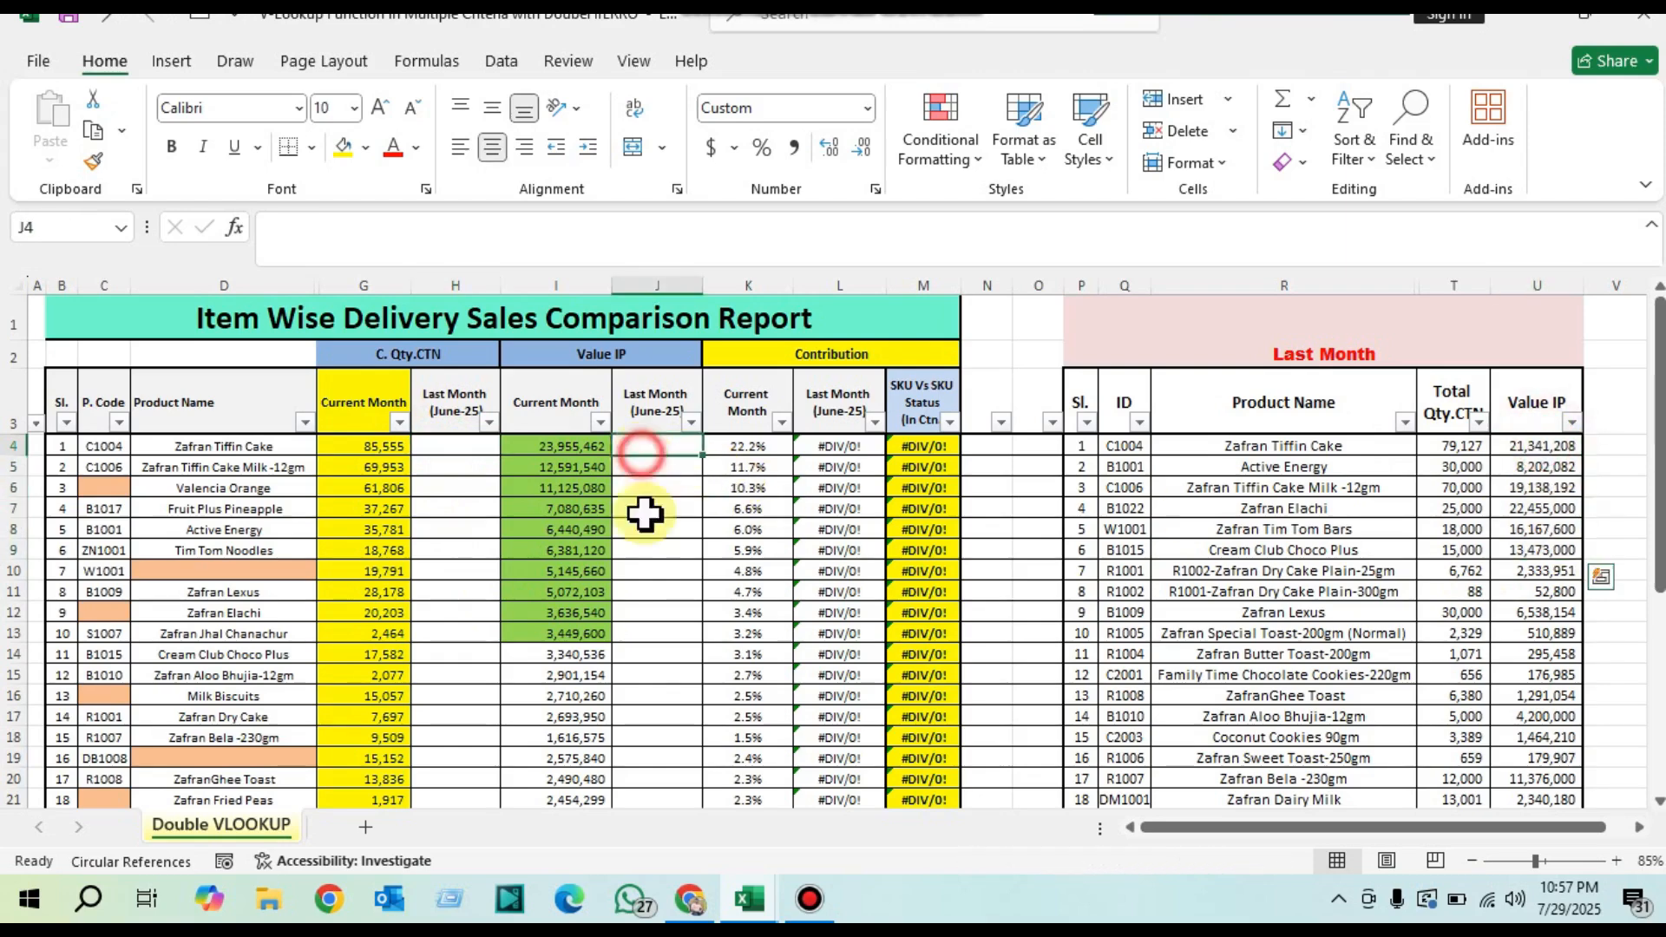
left_click(102, 446)
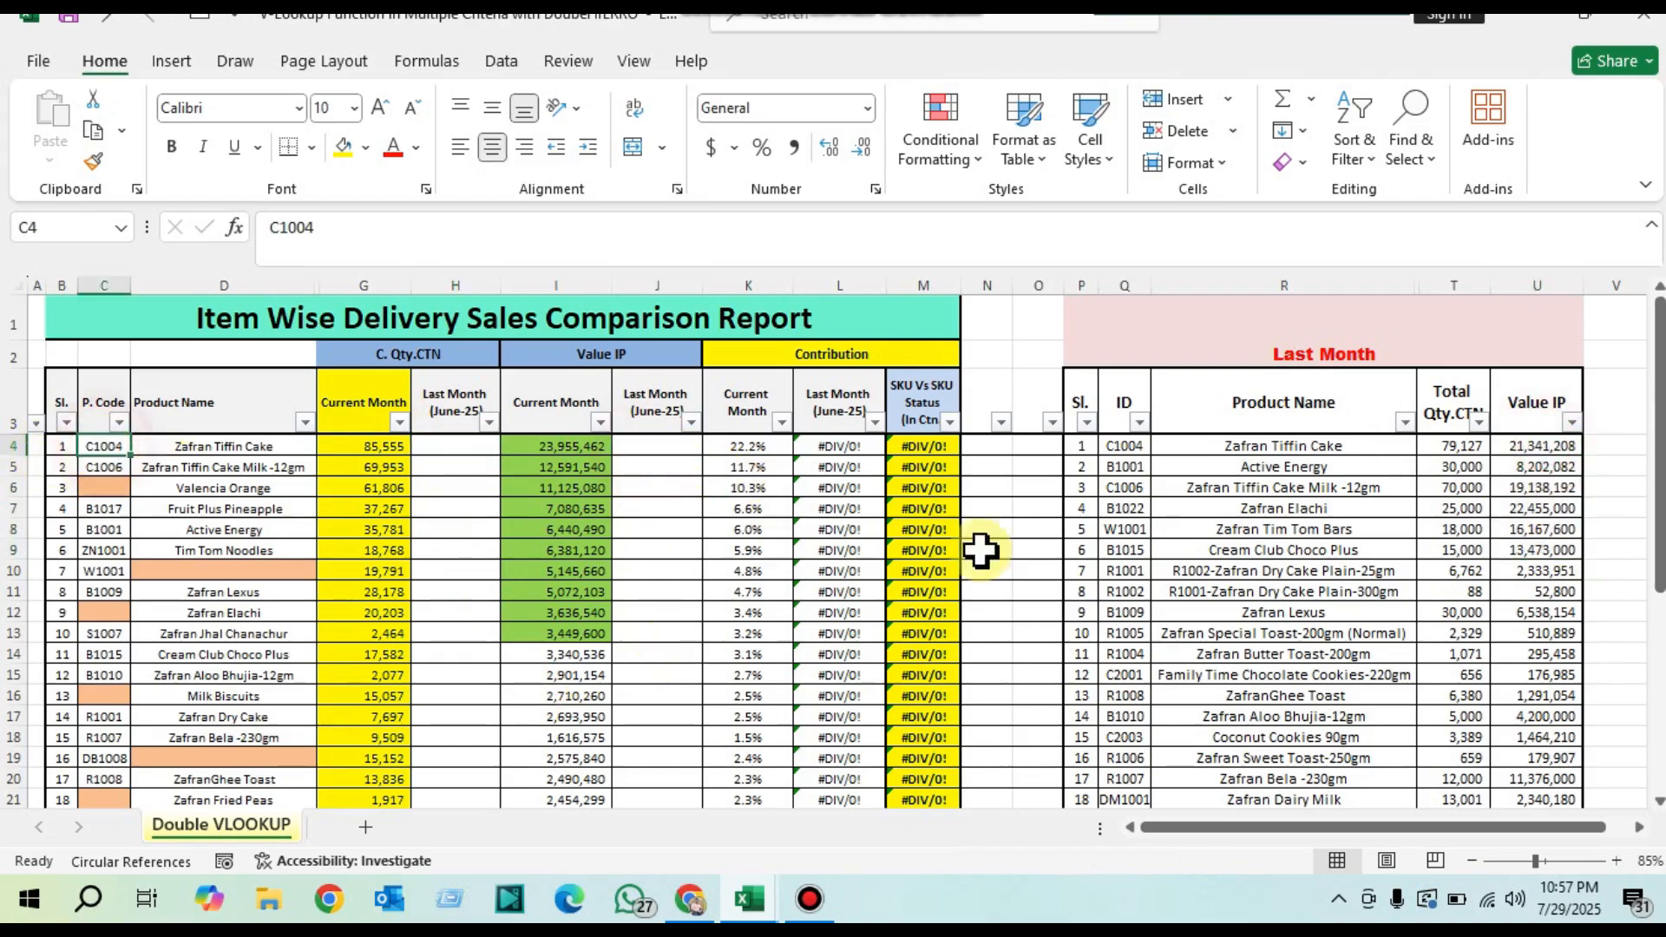
left_click(95, 489)
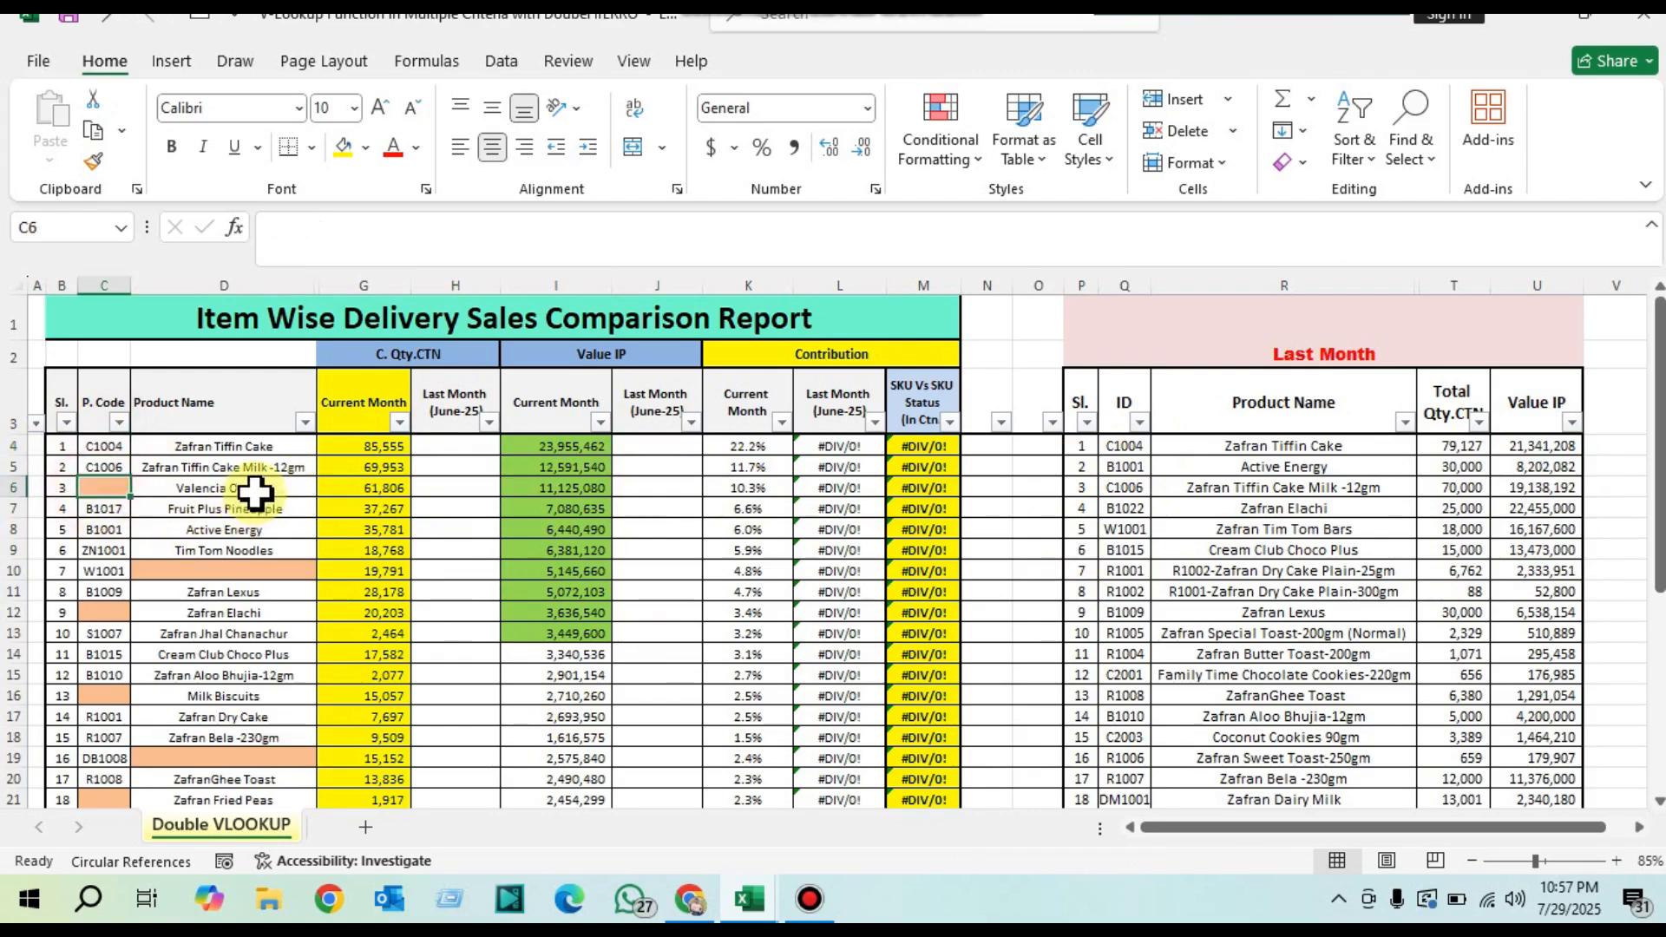
left_click(254, 492)
left_click(1233, 444)
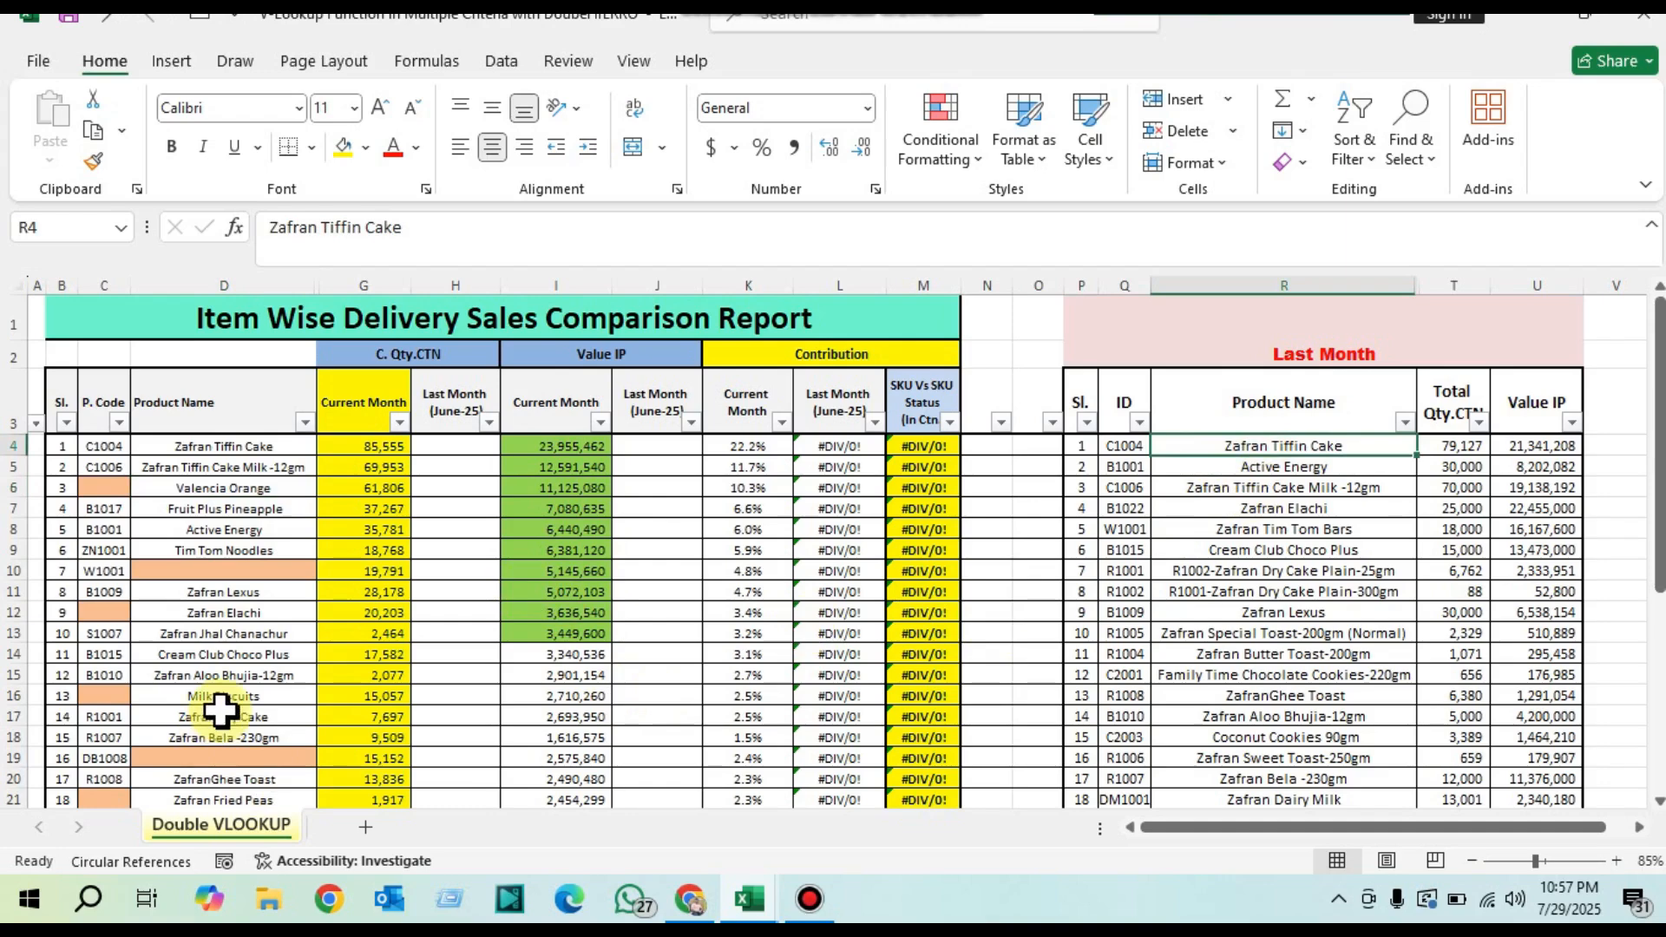
Step: Start a VLOOKUP formula in H4 with the product code in C4 as the lookup value
left_click(460, 445)
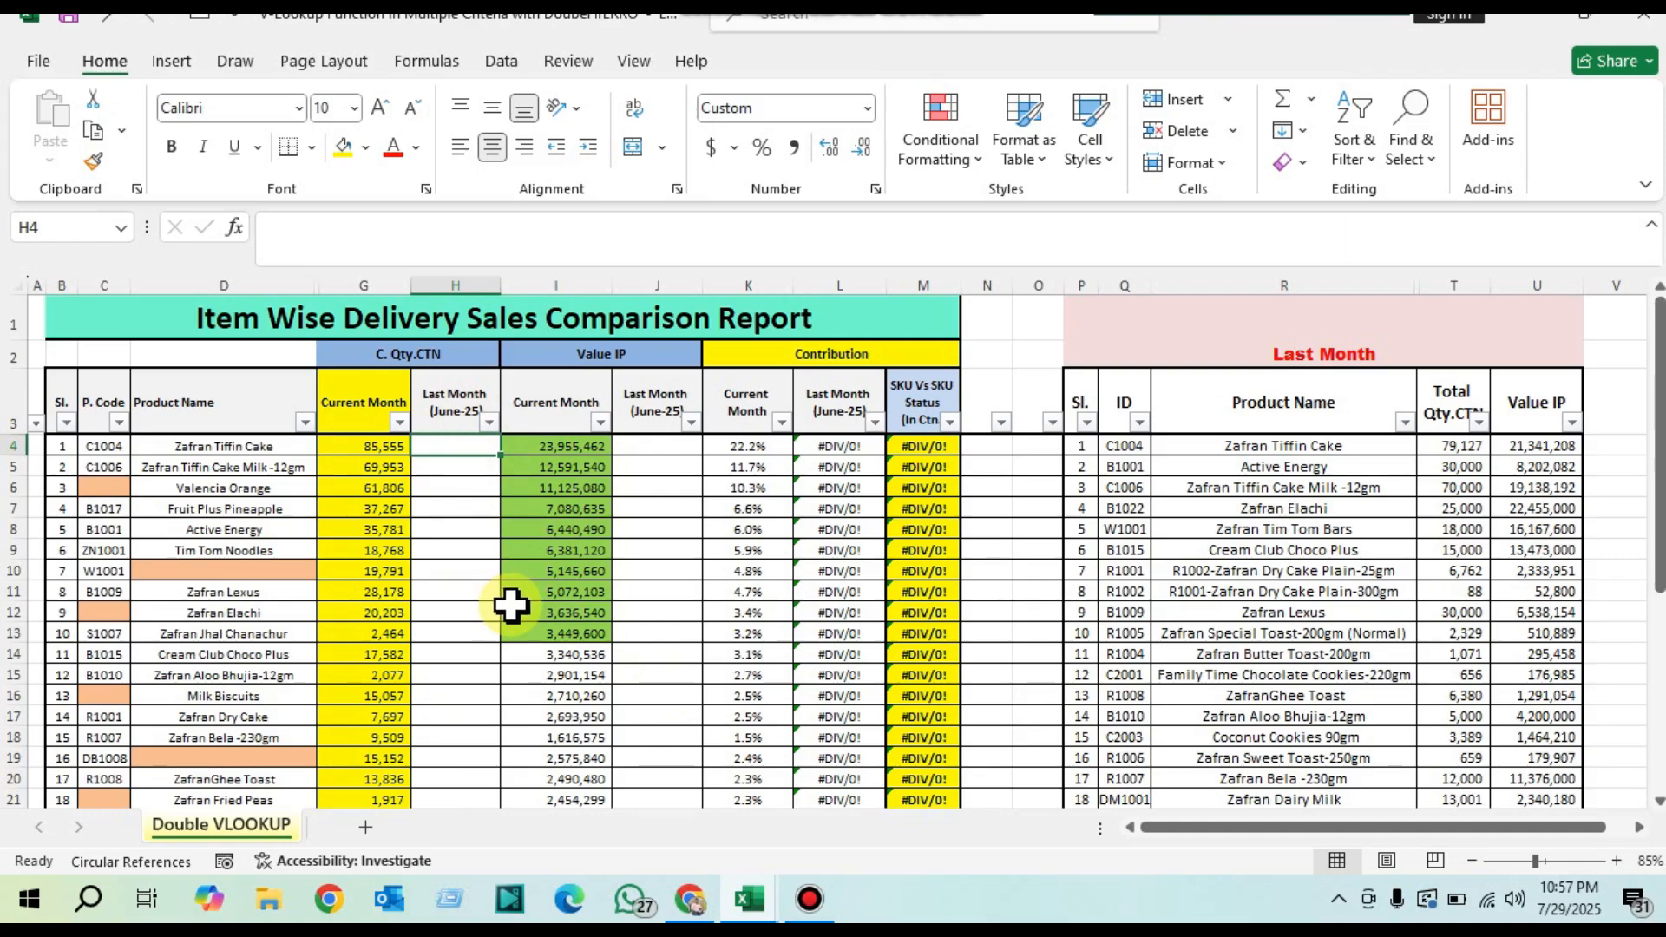
type("=")
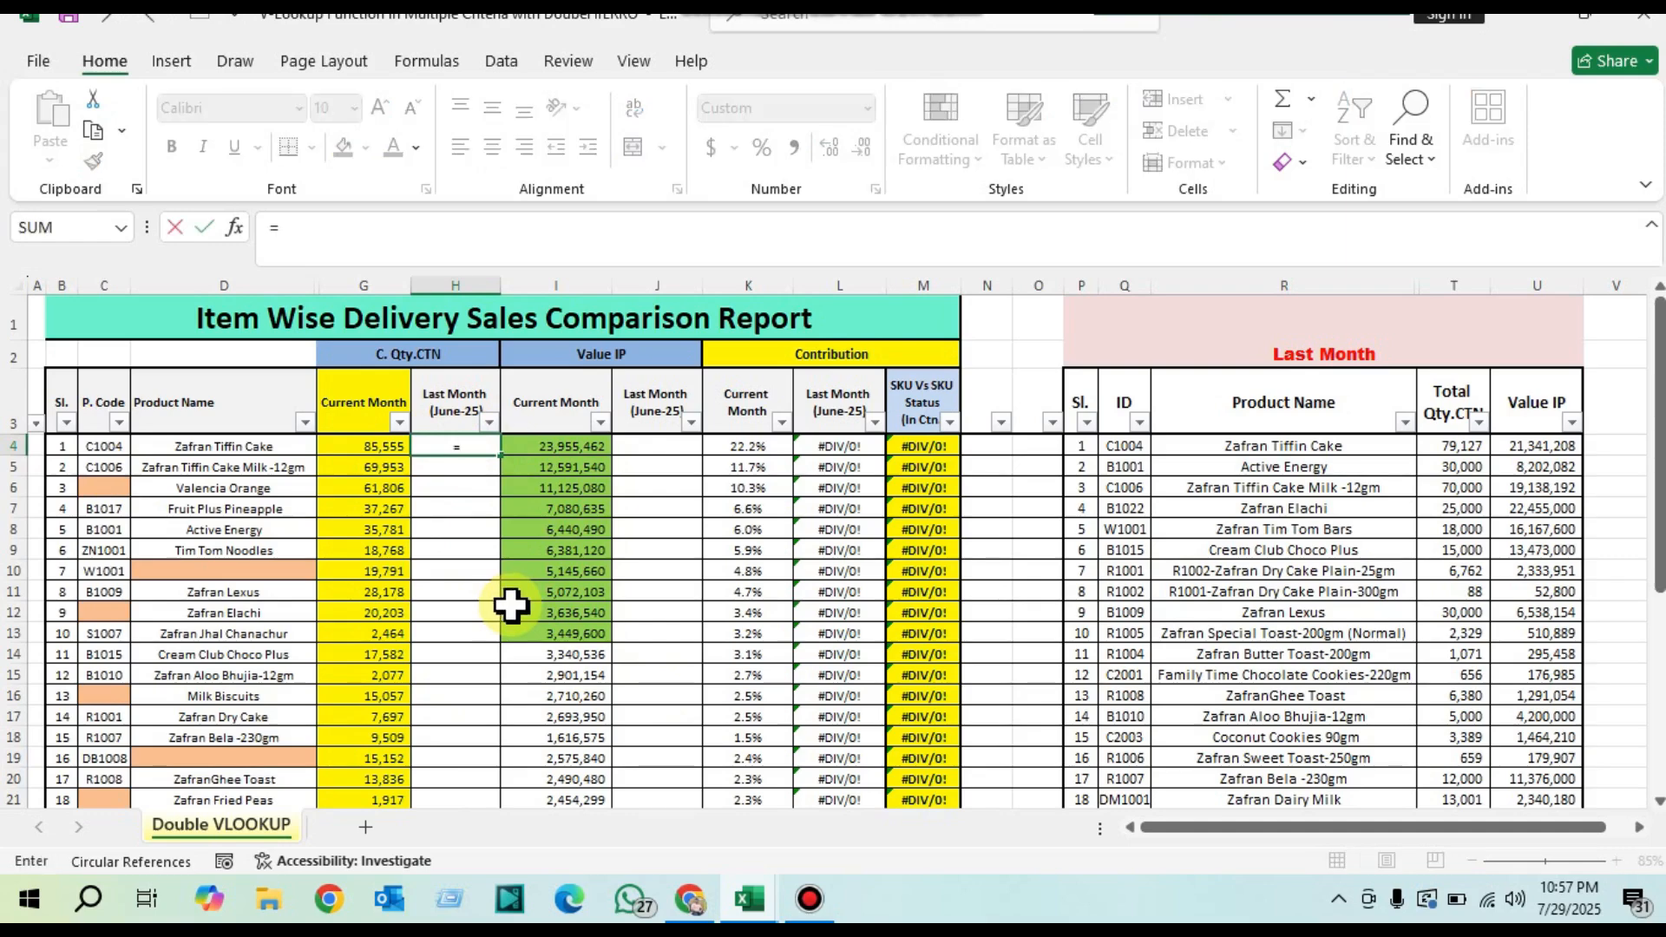
type("vl")
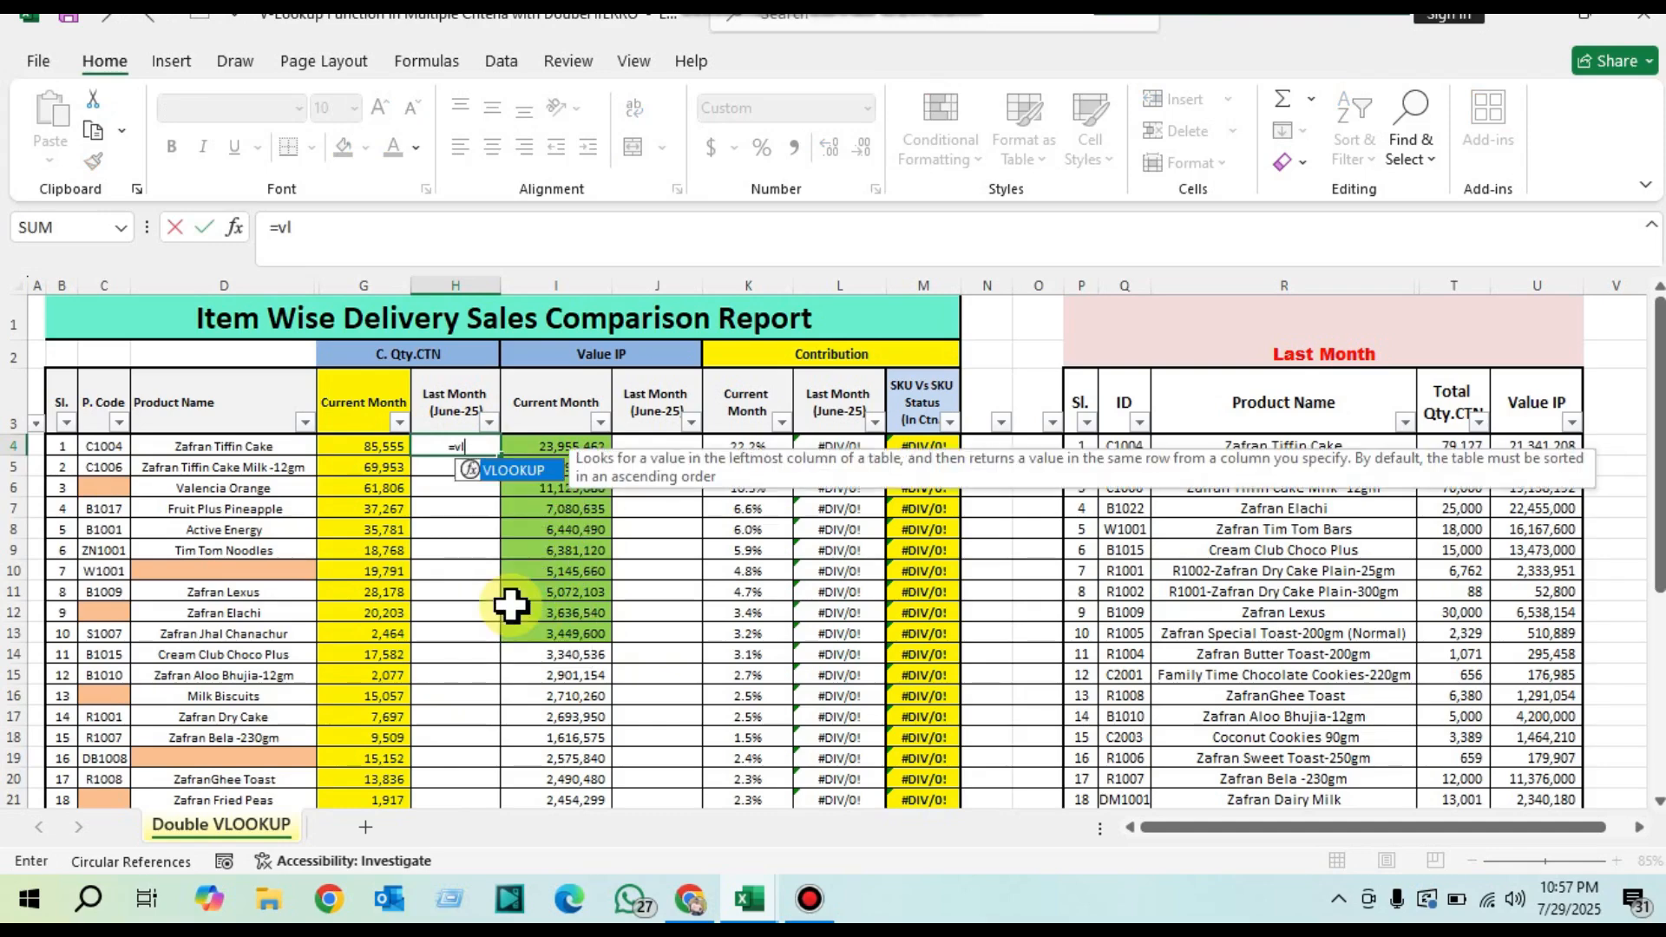
double_click(506, 469)
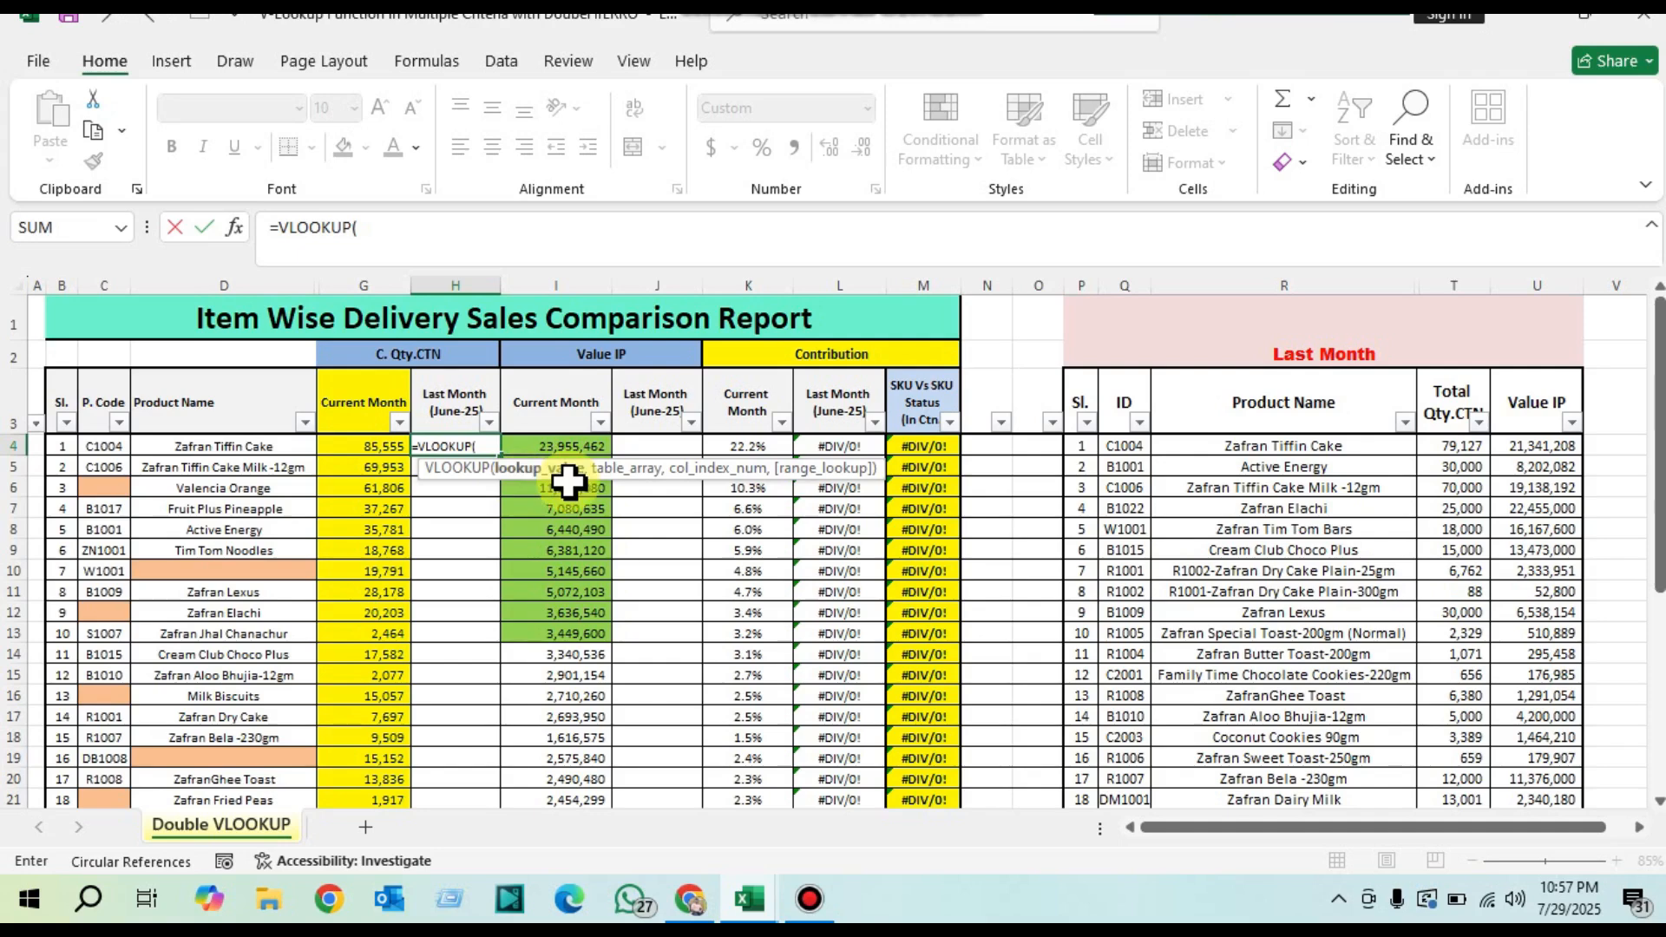
left_click(105, 448)
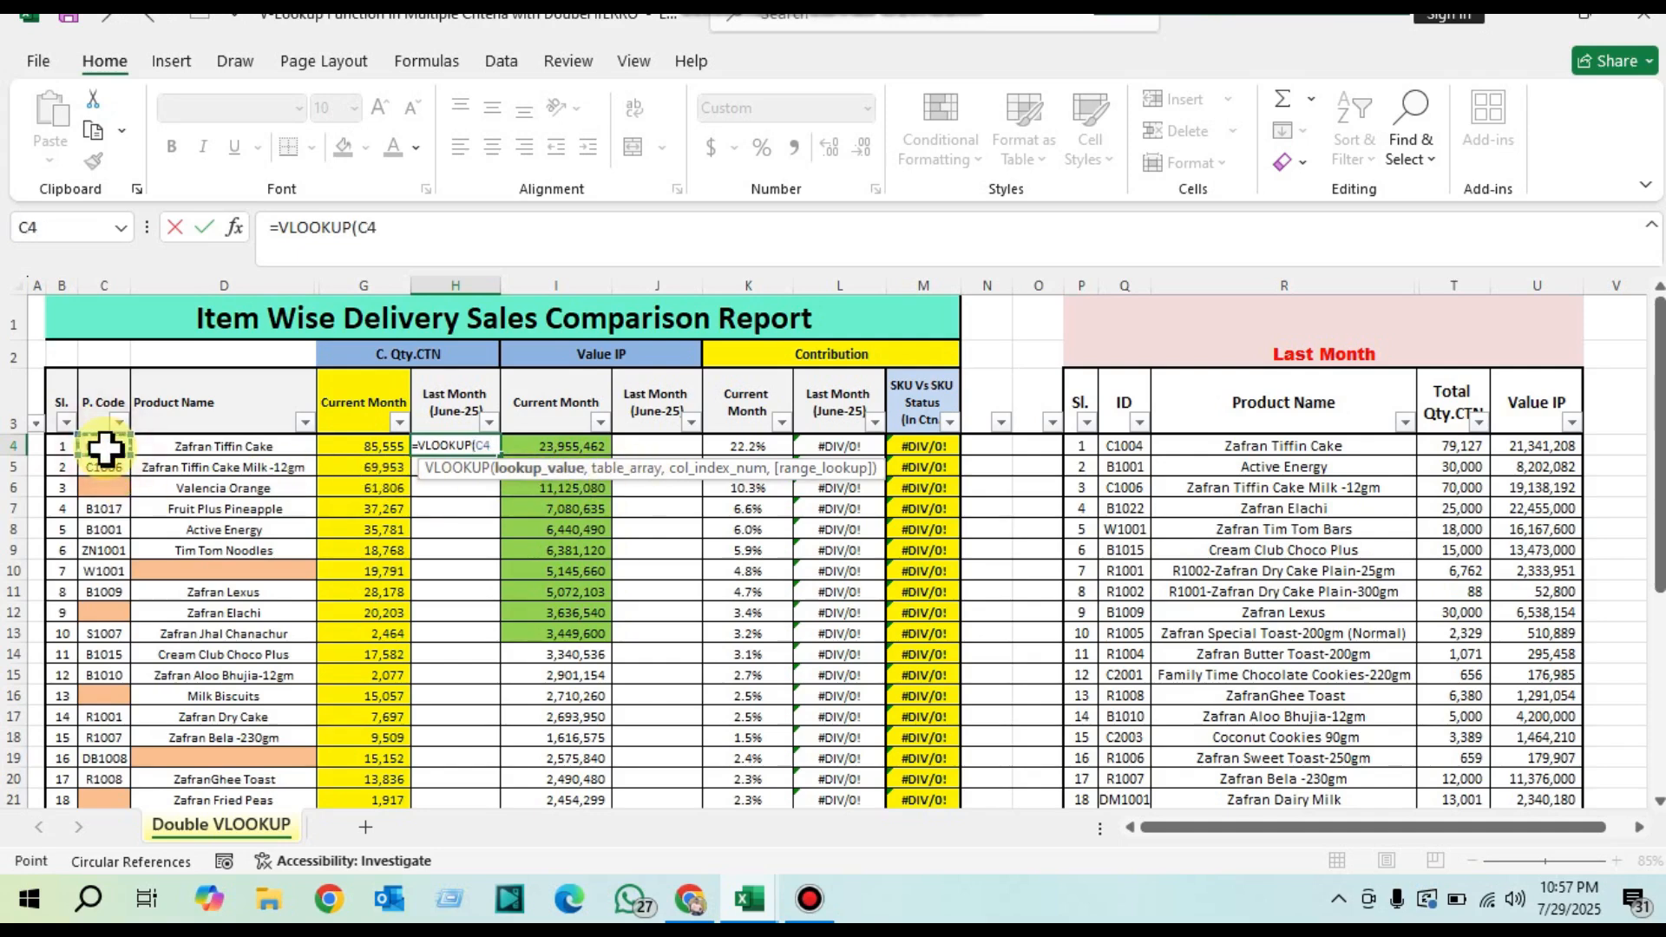
type(",")
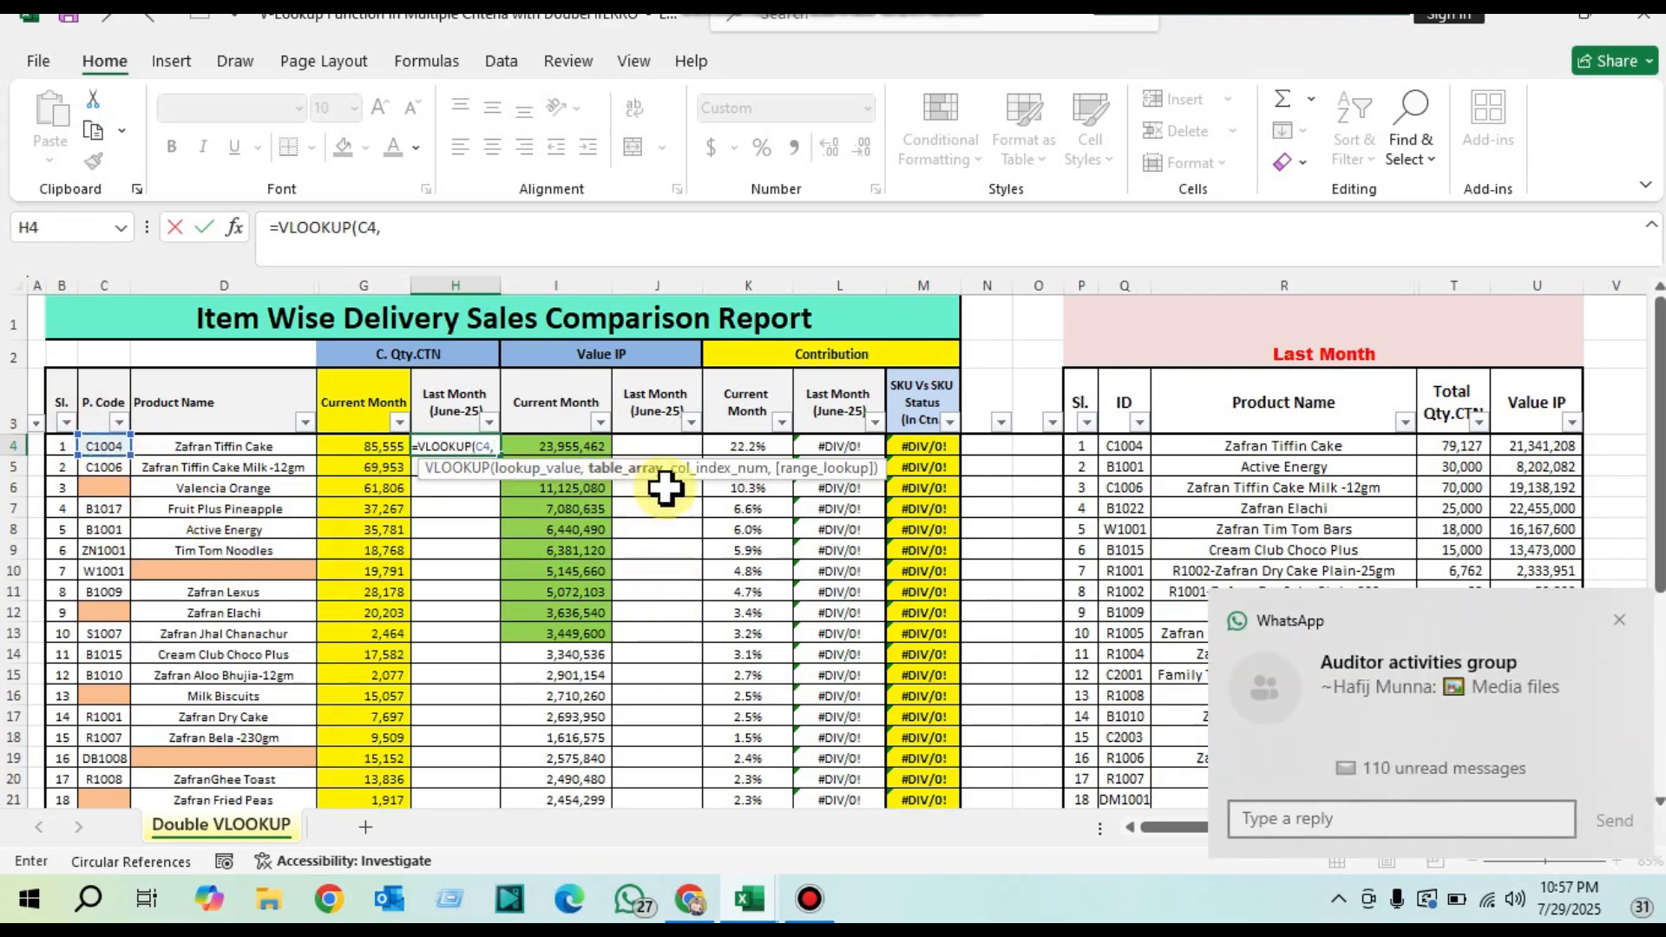
left_click(1490, 901)
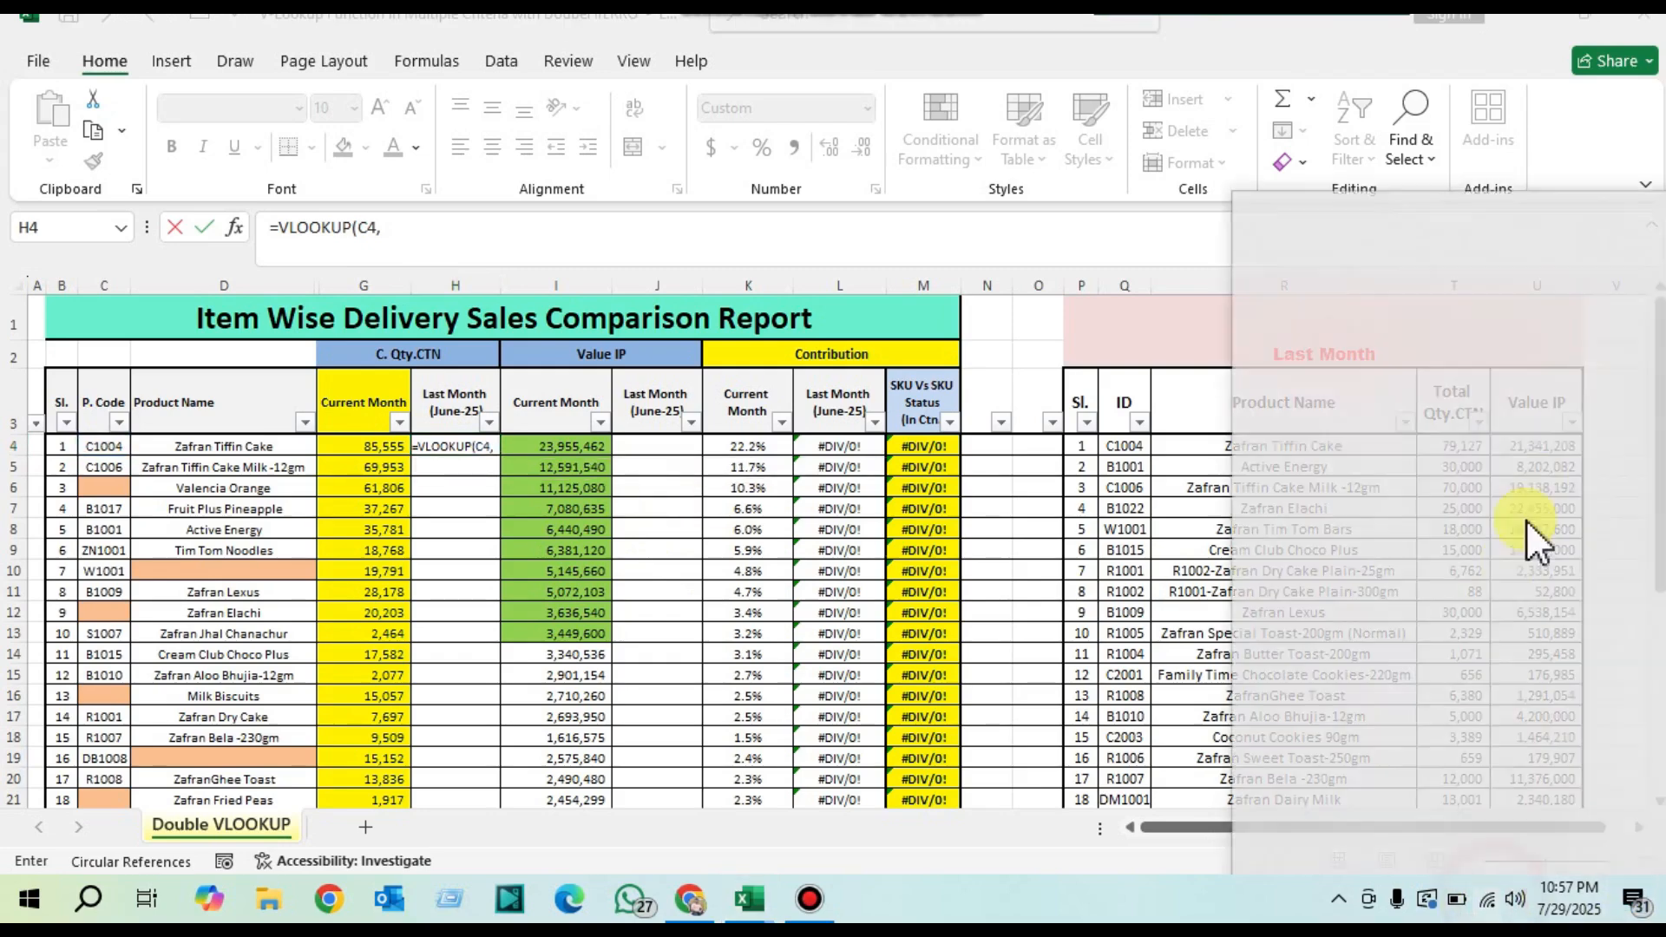
left_click(966, 540)
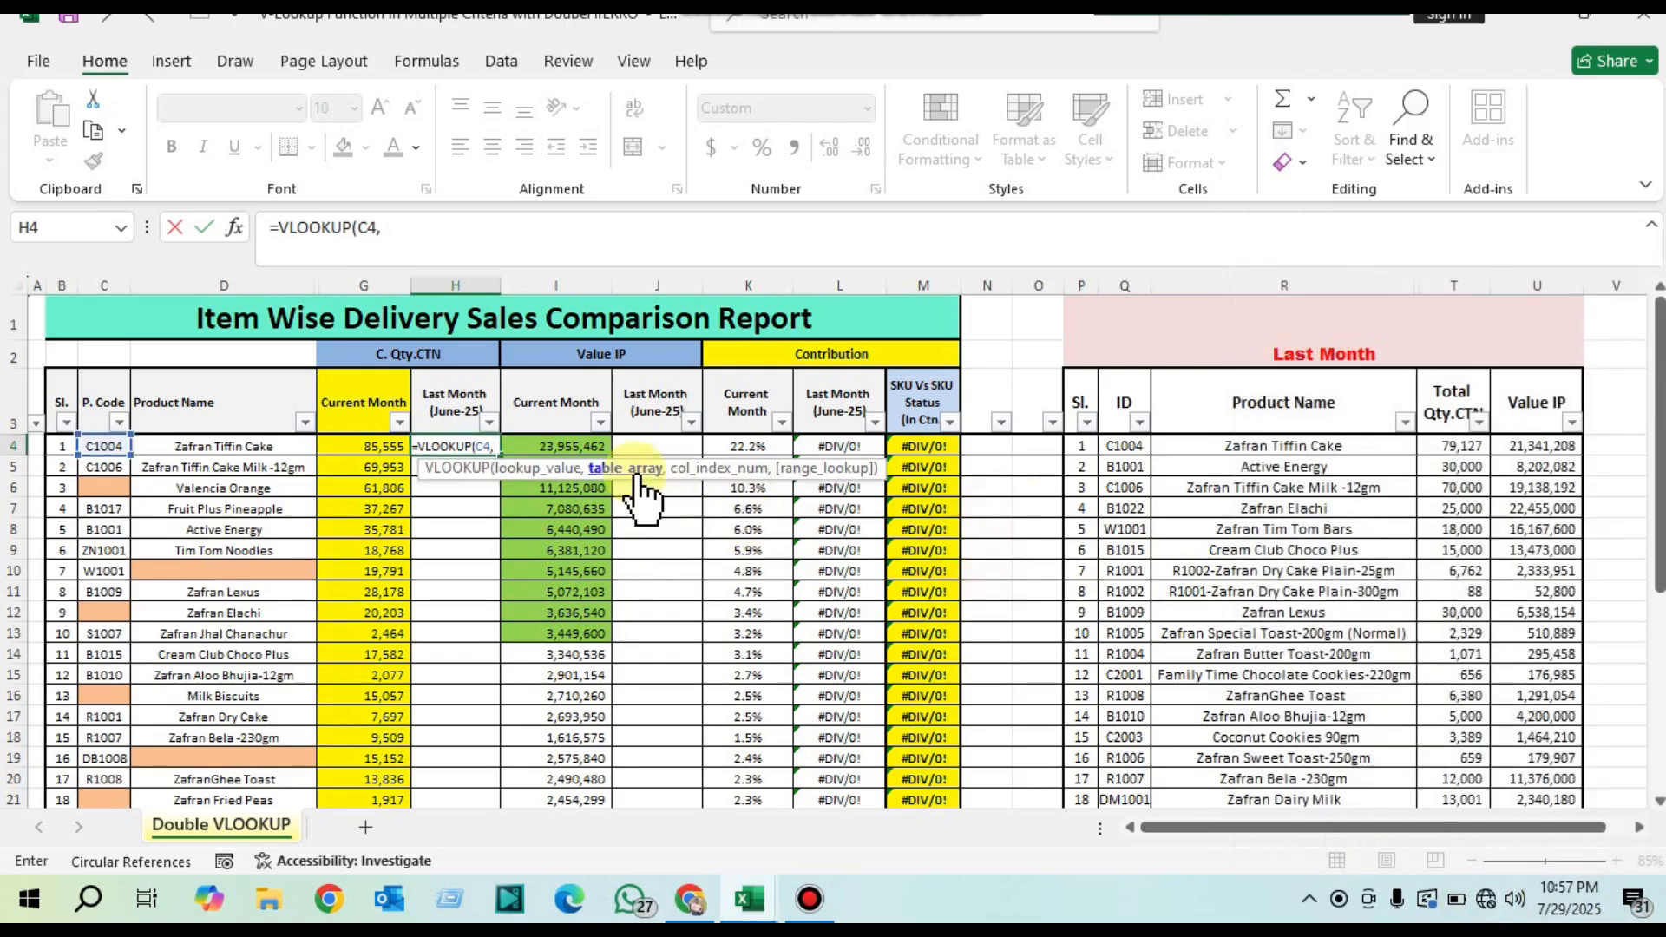
Step: Set the H4 lookup's table array to whole columns Q:T of the Last Month table, from ID to Total Qty.CTN
left_click_drag(1132, 420, 1566, 771)
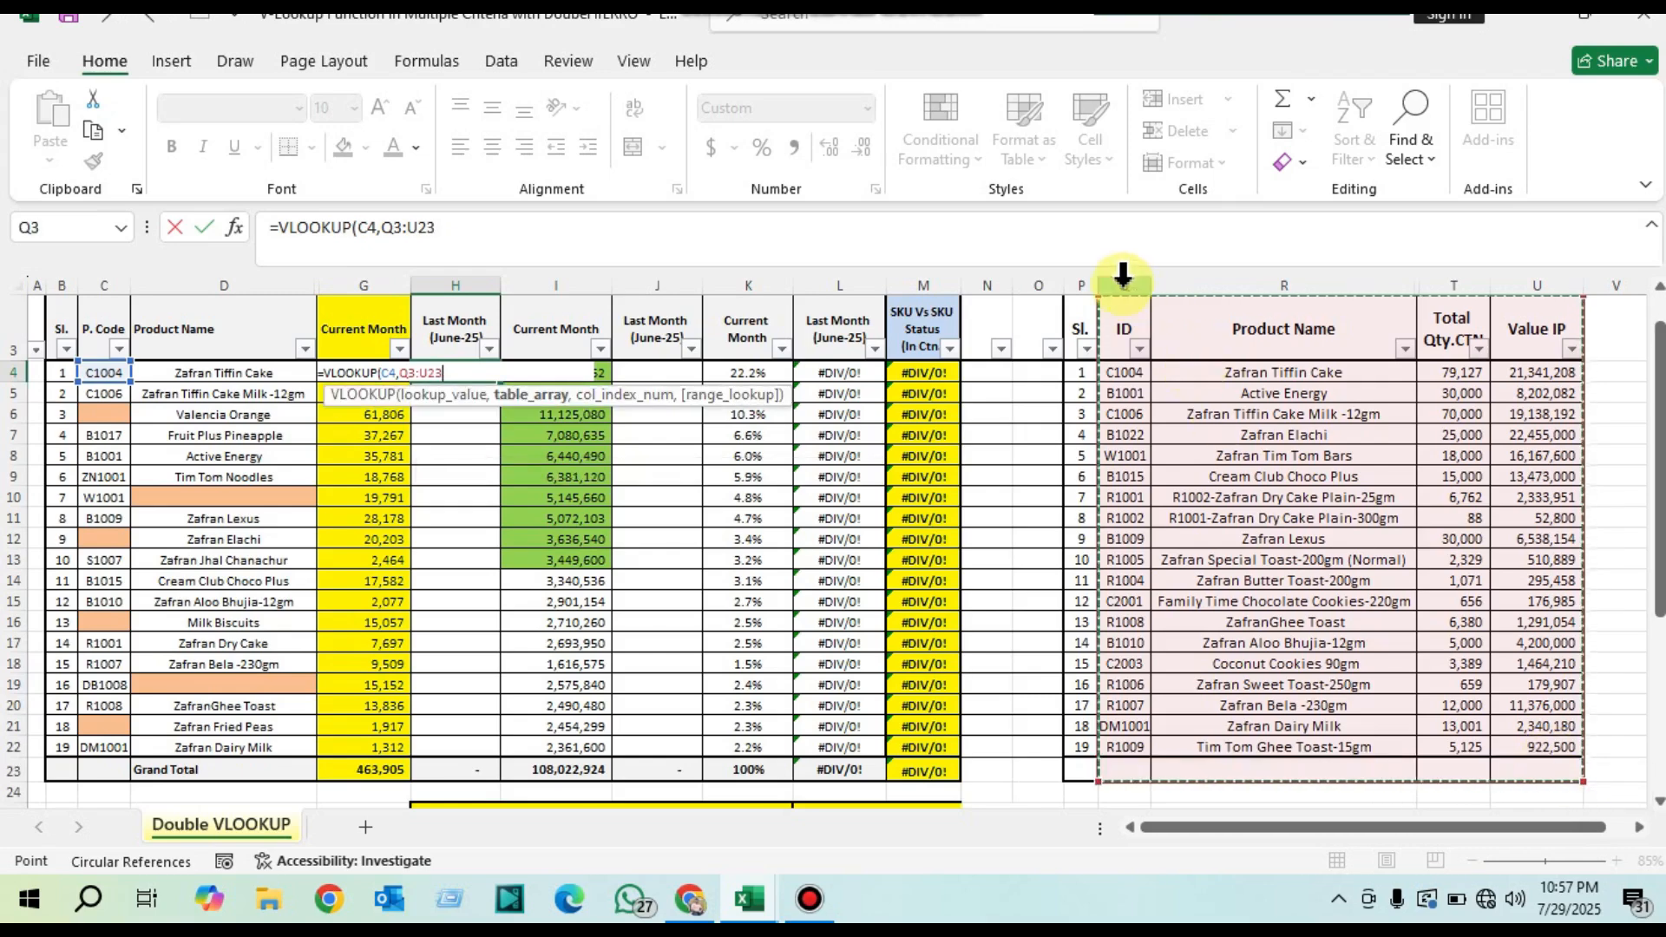
left_click_drag(1124, 283, 1534, 300)
scroll(1454, 475, "up", 1)
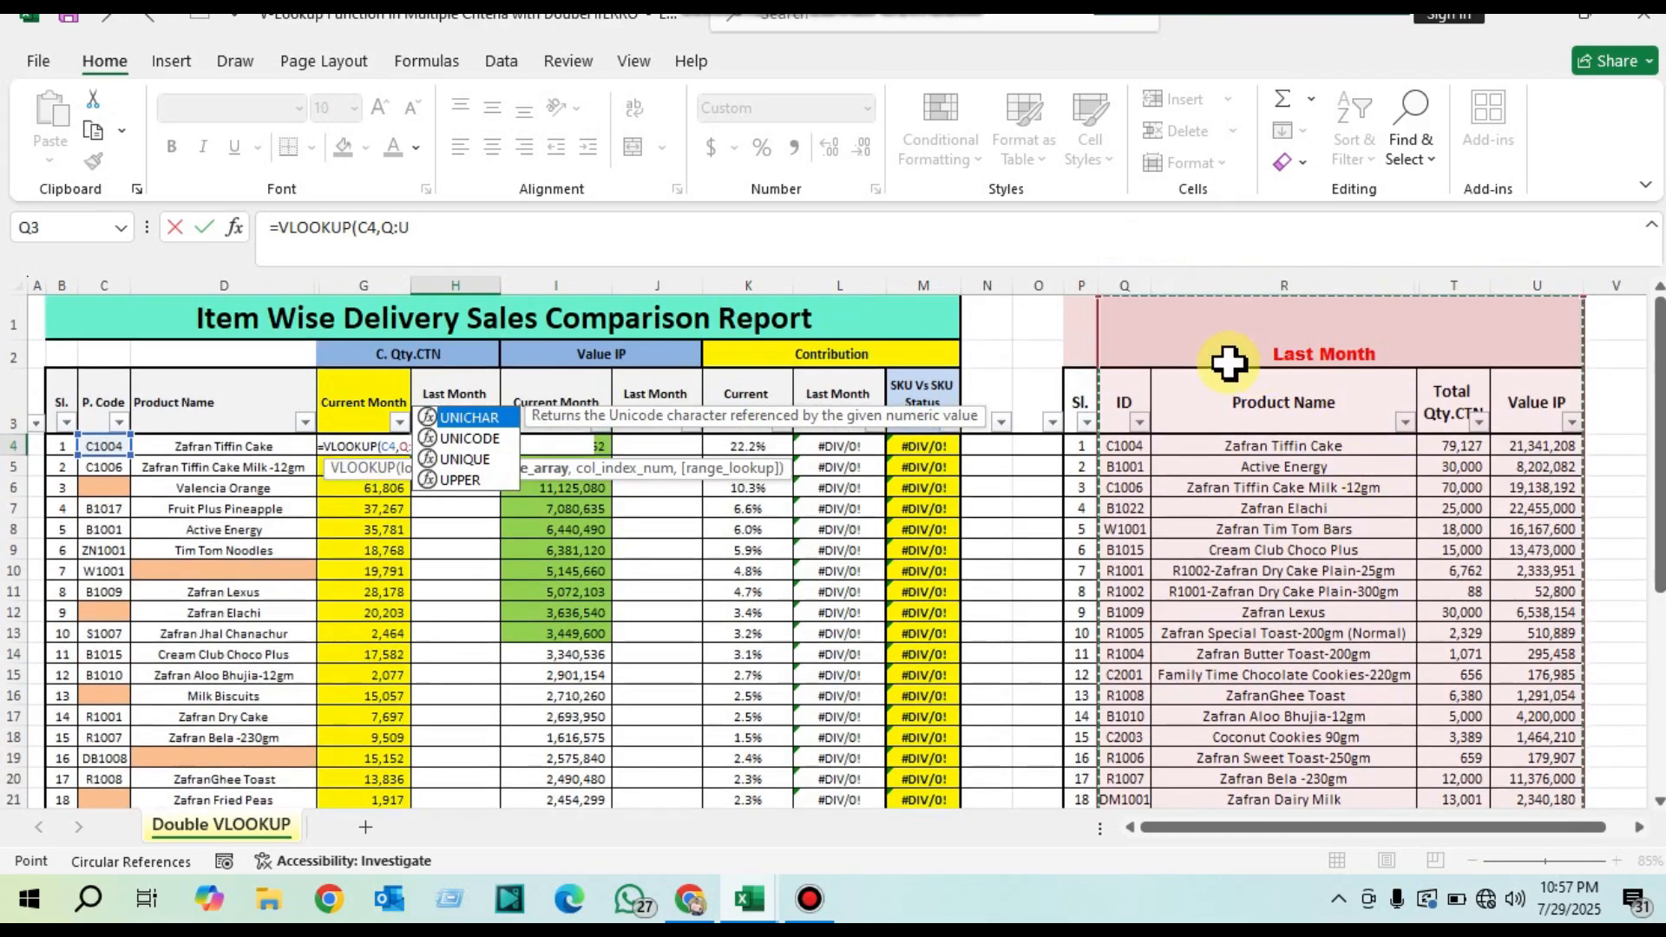
left_click_drag(1120, 412, 1473, 774)
scroll(1153, 523, "up", 1)
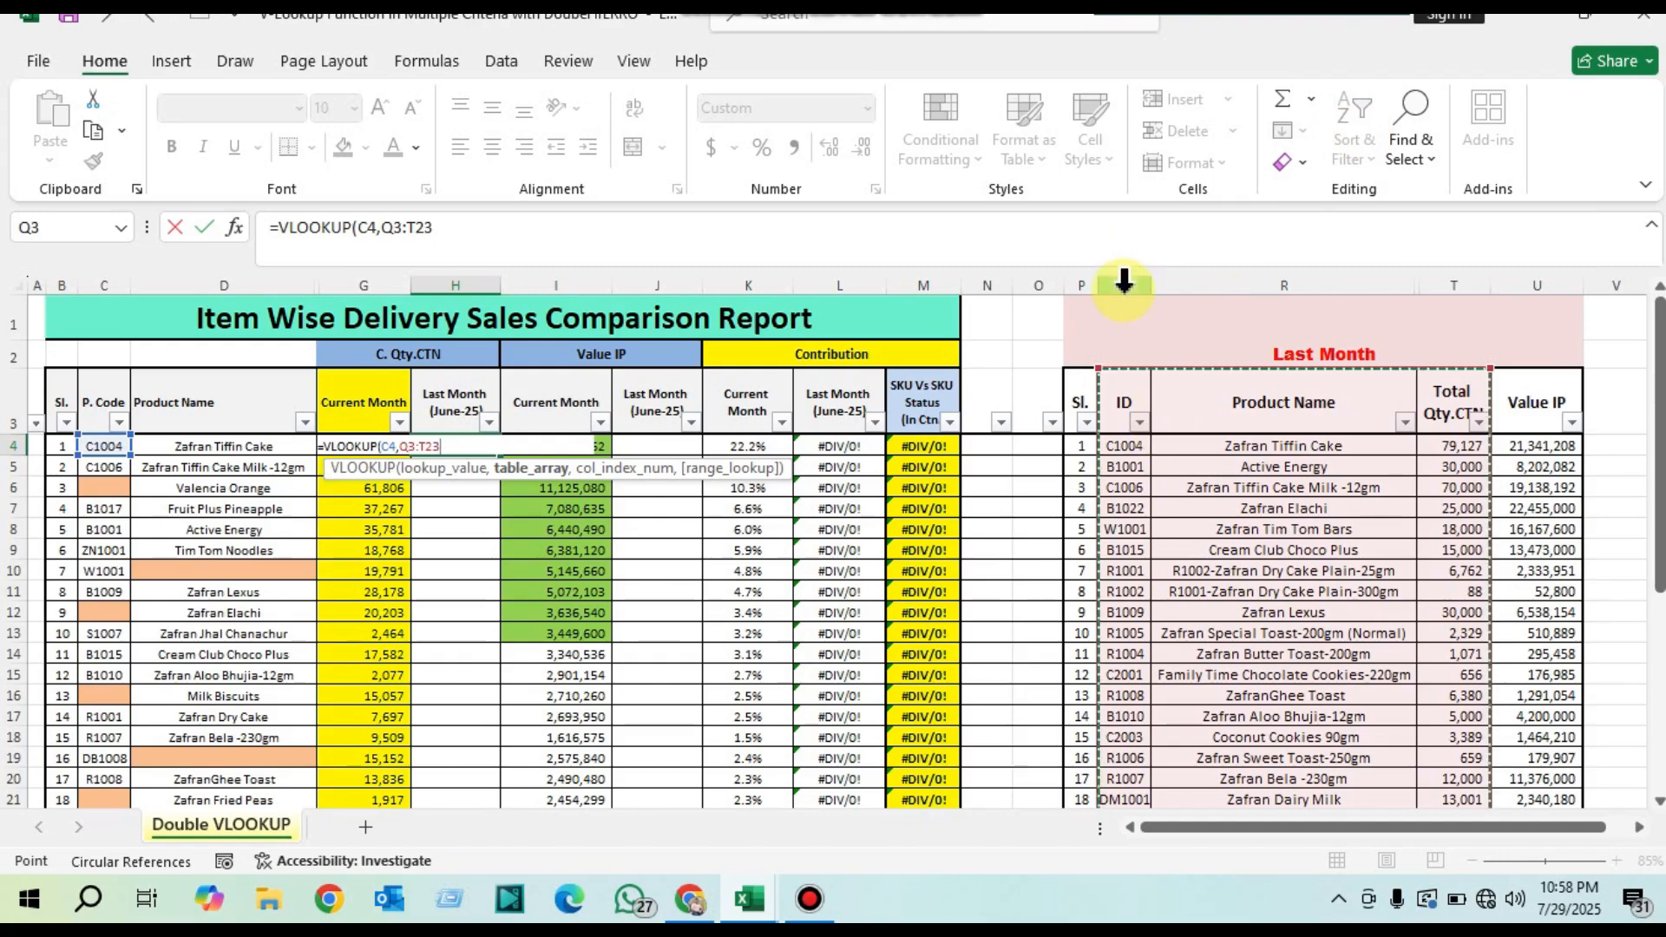
left_click_drag(1124, 285, 1445, 299)
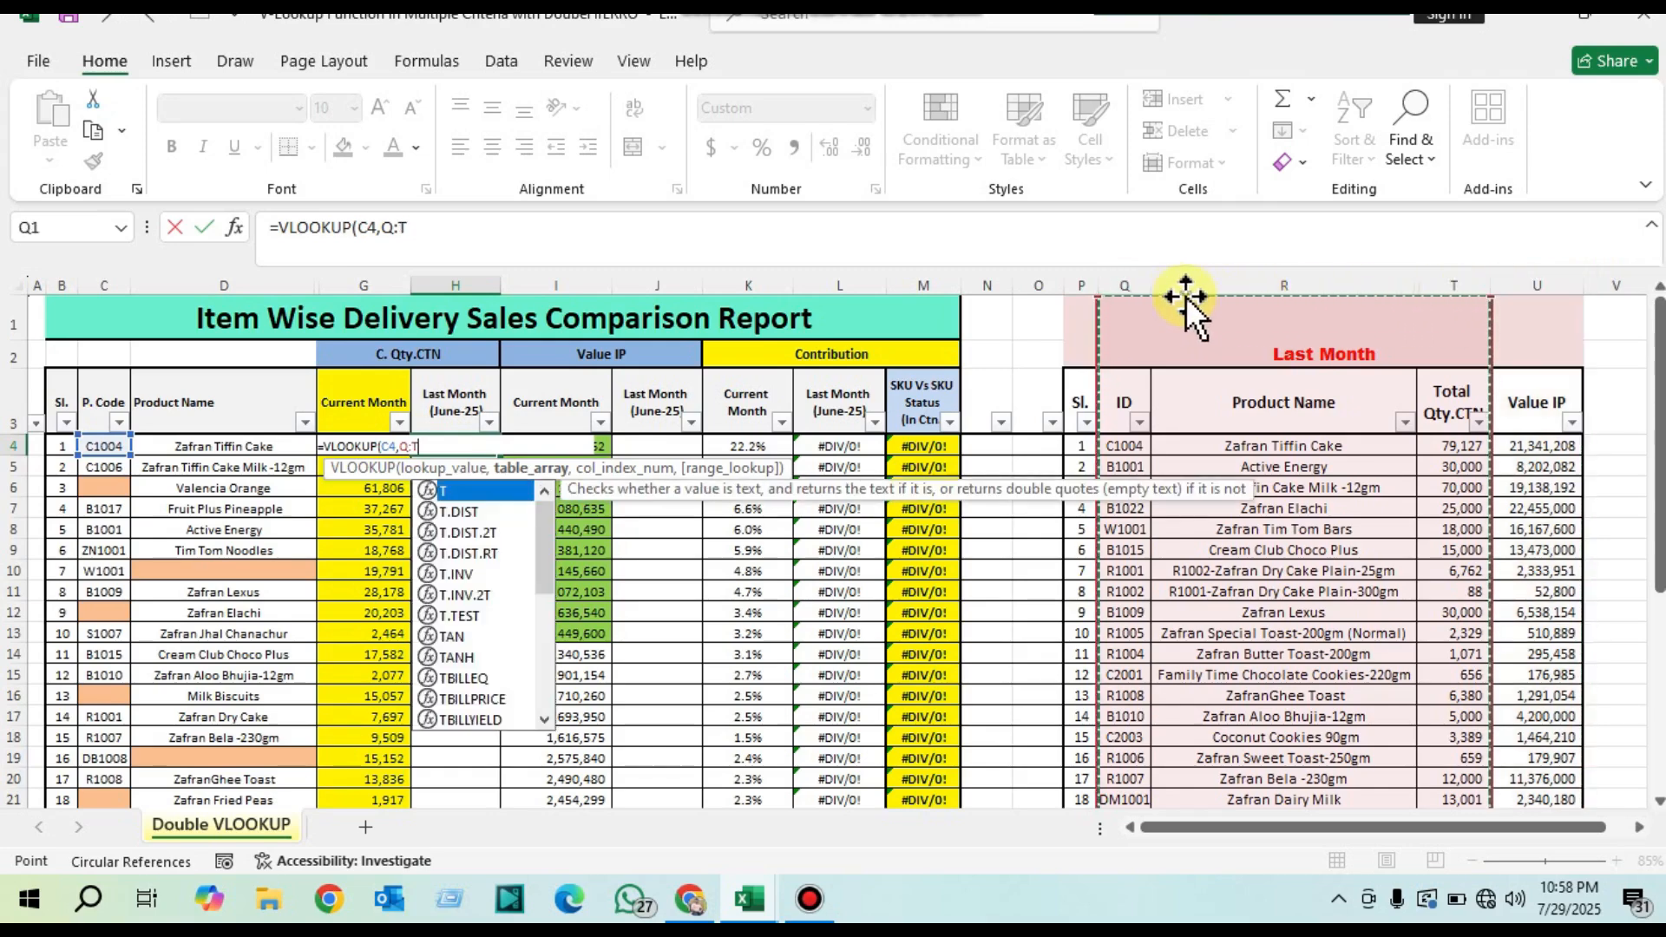
left_click_drag(1128, 278, 1427, 301)
left_click_drag(1149, 272, 1450, 286)
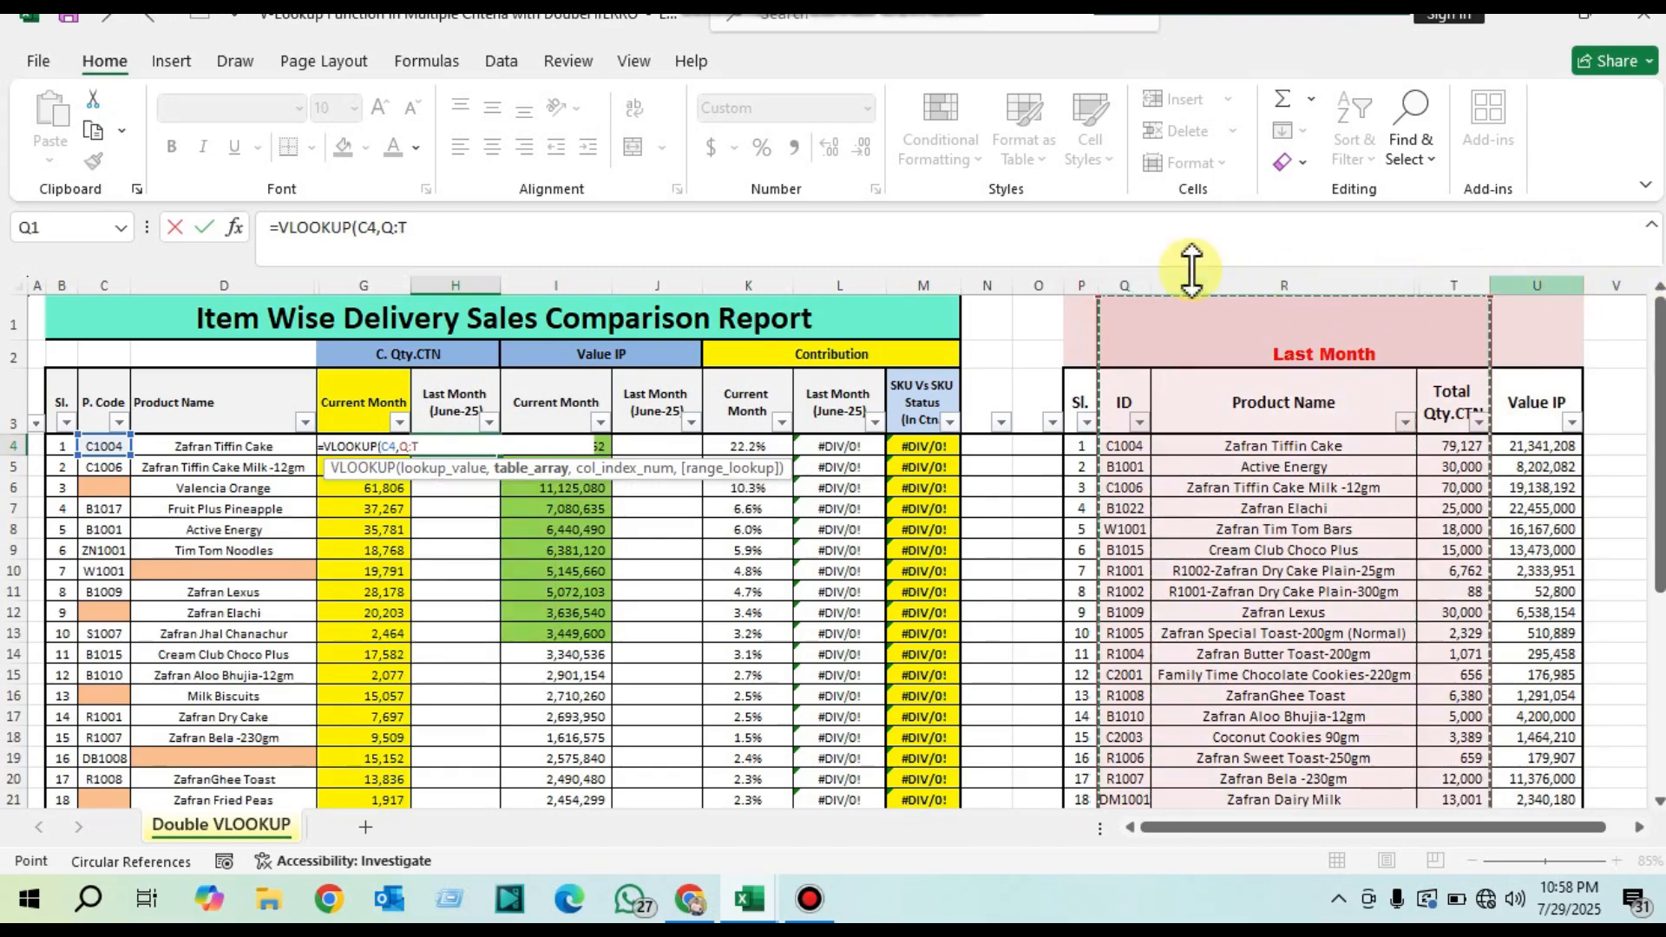
left_click_drag(1119, 284, 1455, 276)
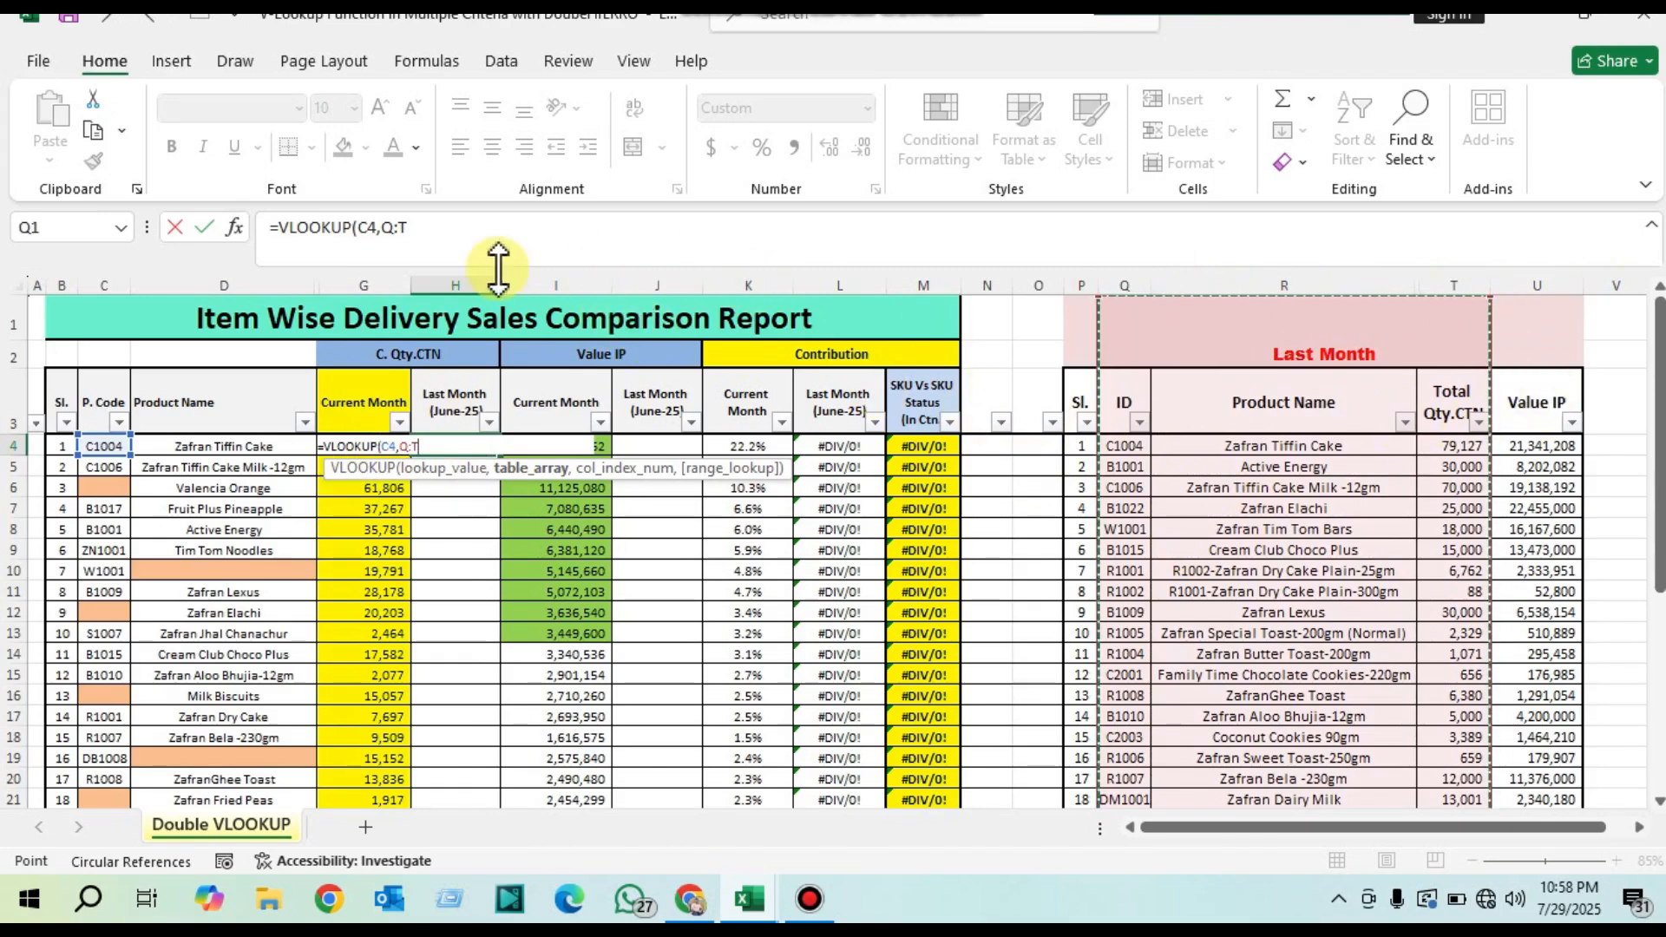
Step: Complete H4 as =VLOOKUP(C4,Q:T,4,) with a blank range-lookup argument and fill it down through H22
left_click(494, 236)
type(",")
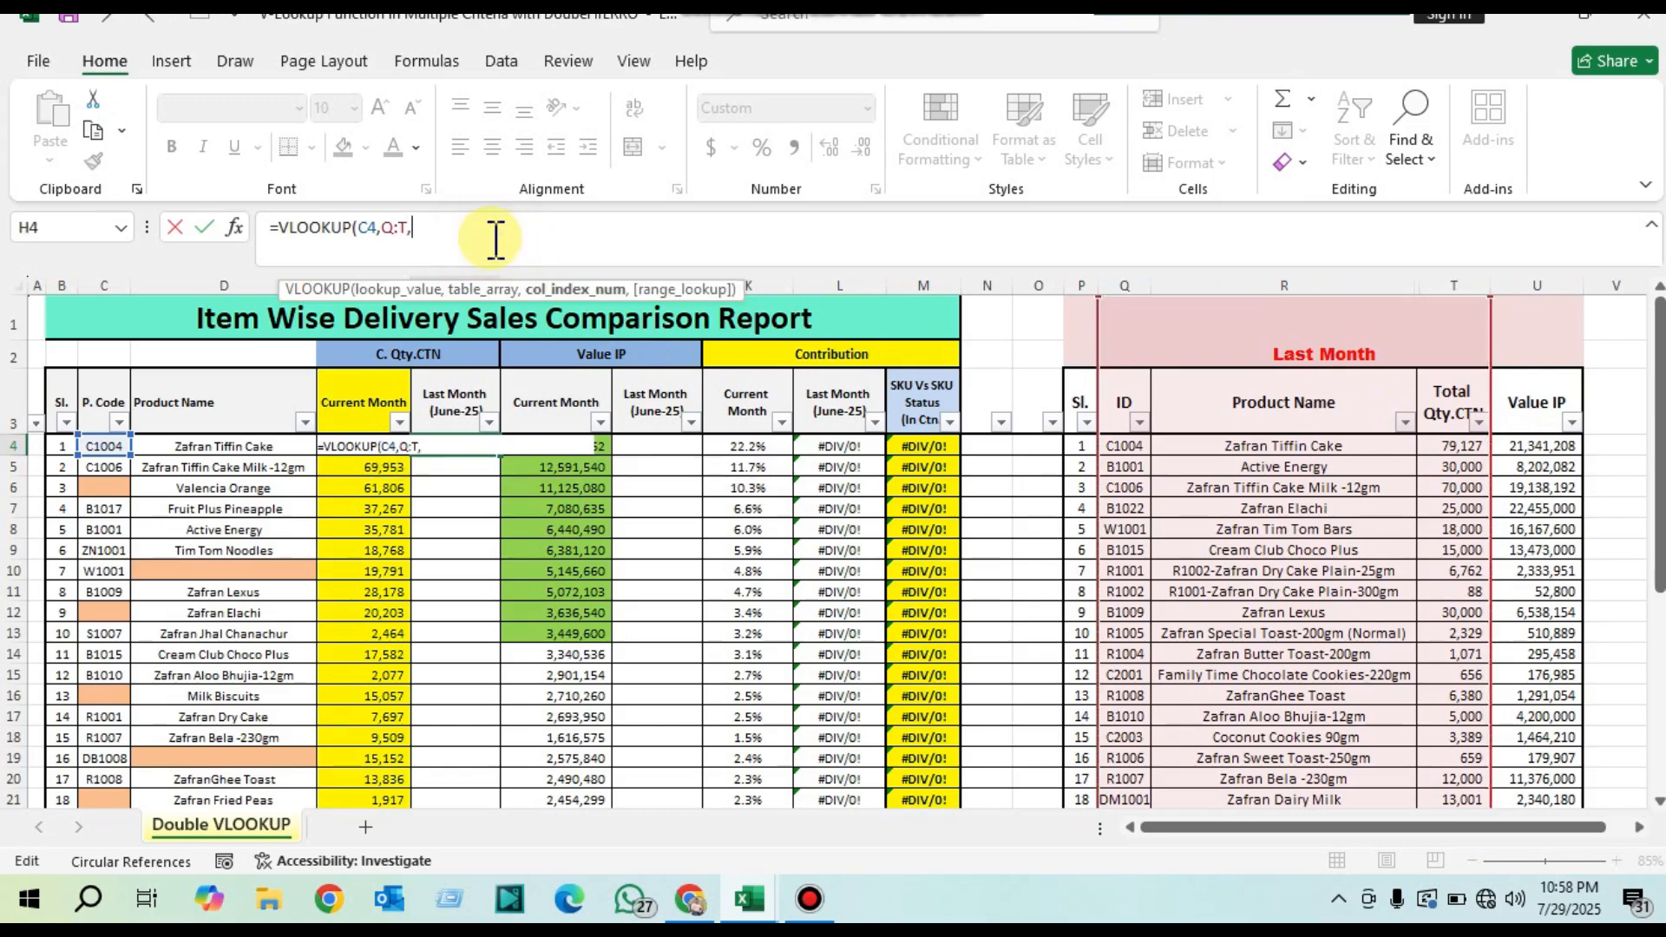
type("4,")
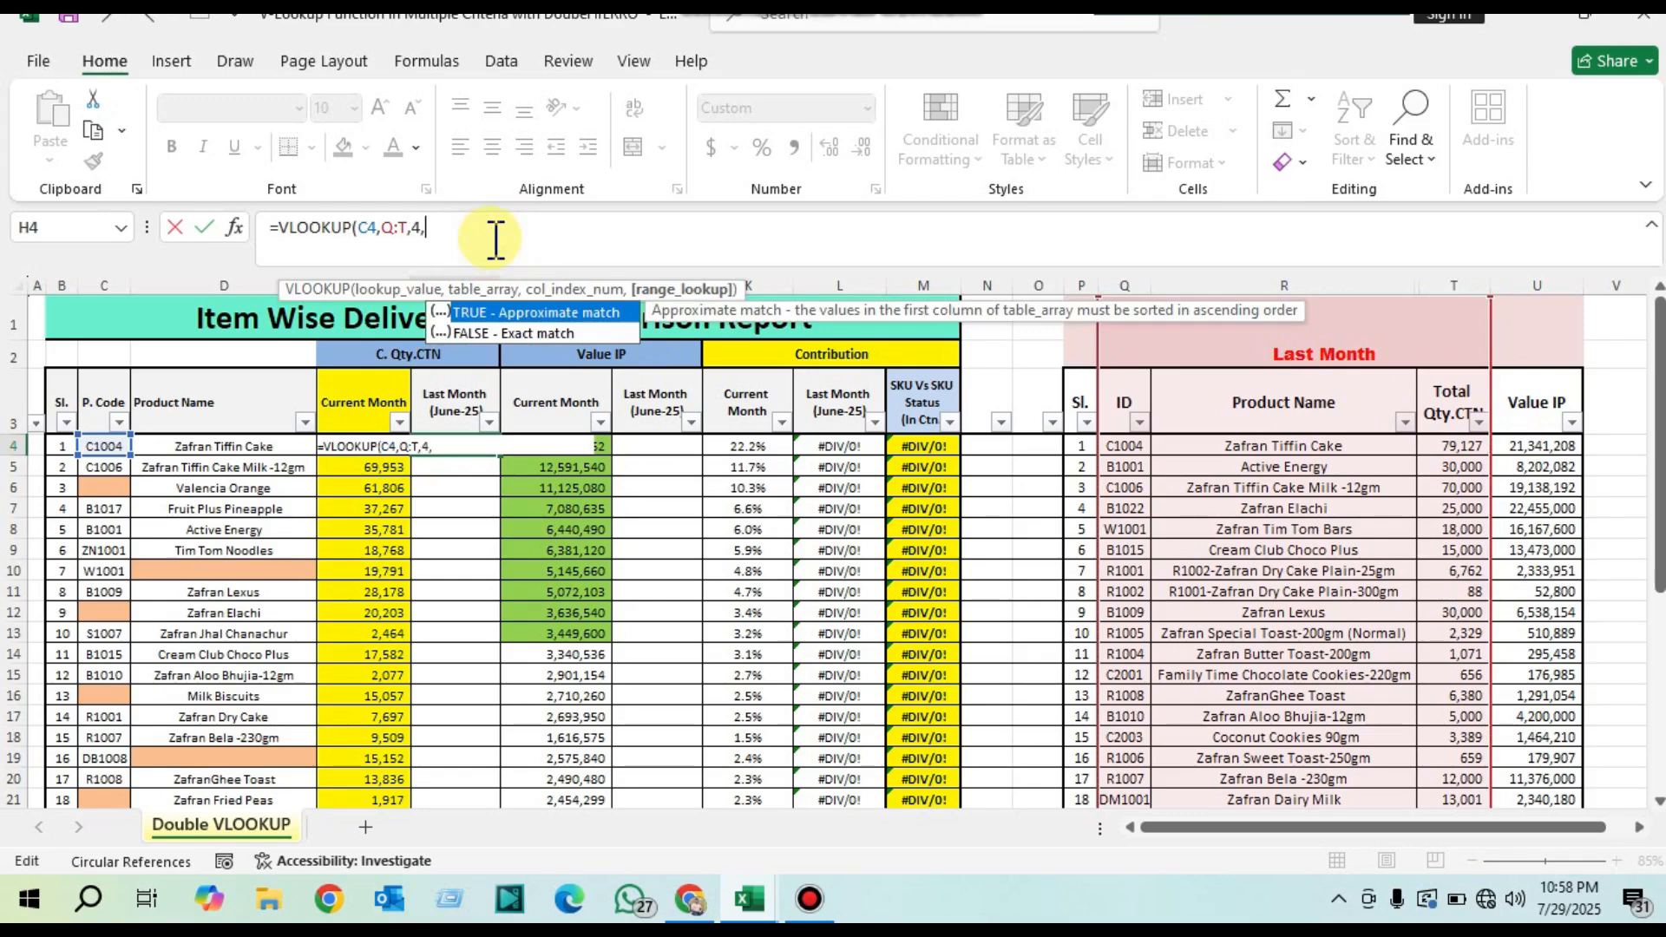
key("Down")
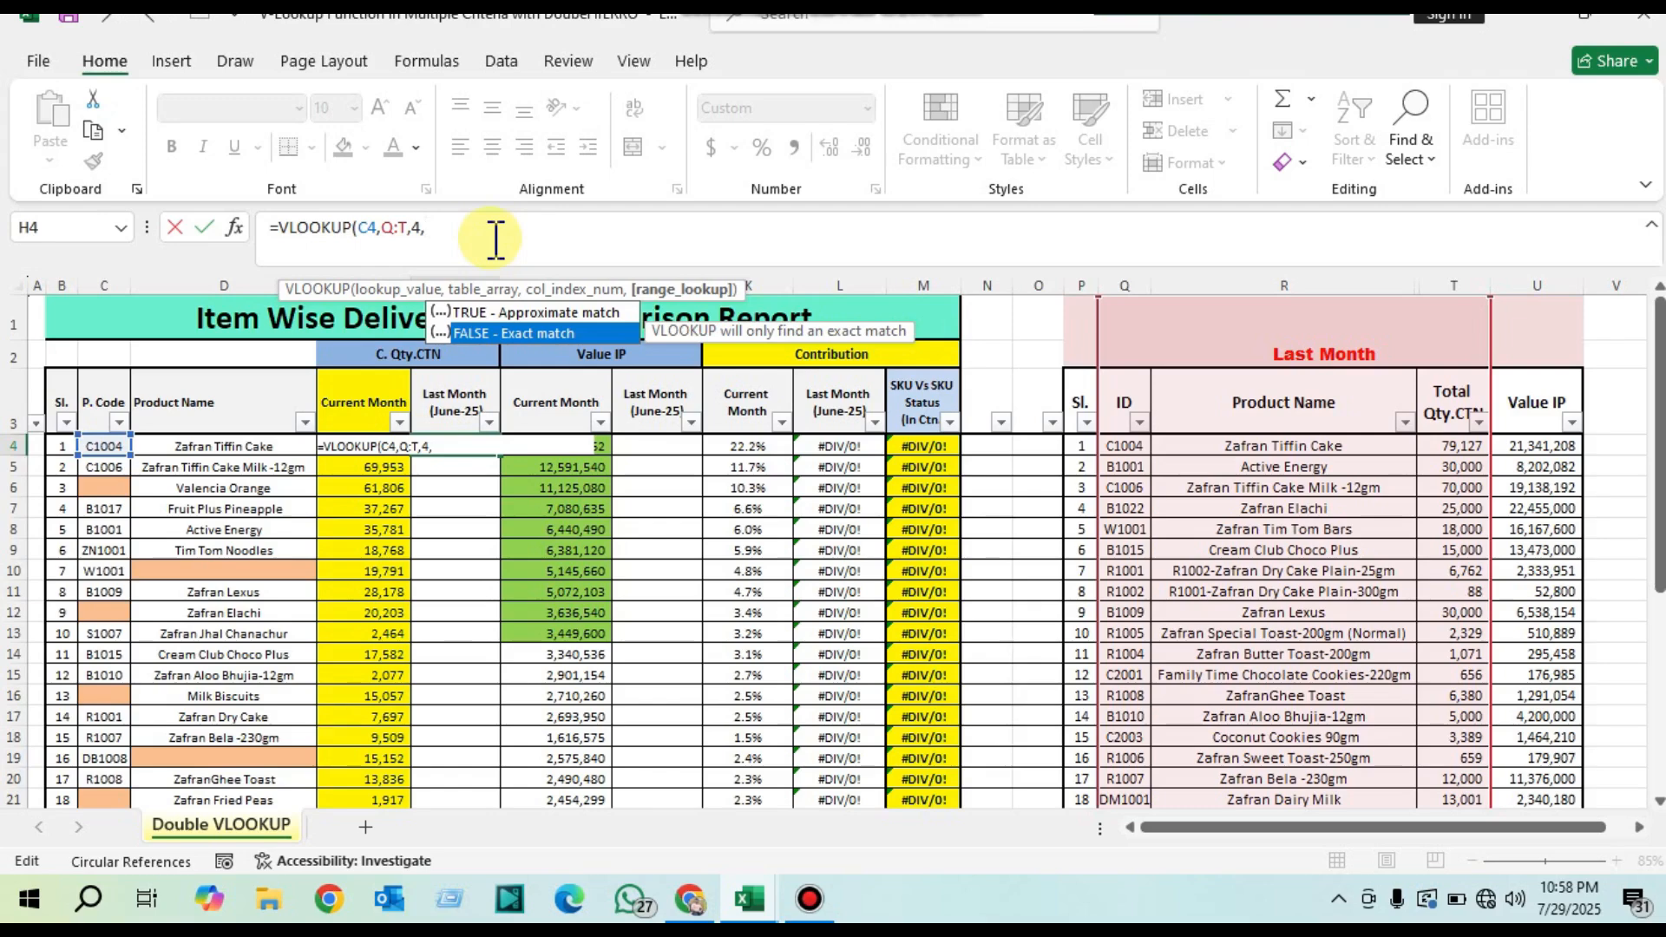
key("Tab")
key("Return")
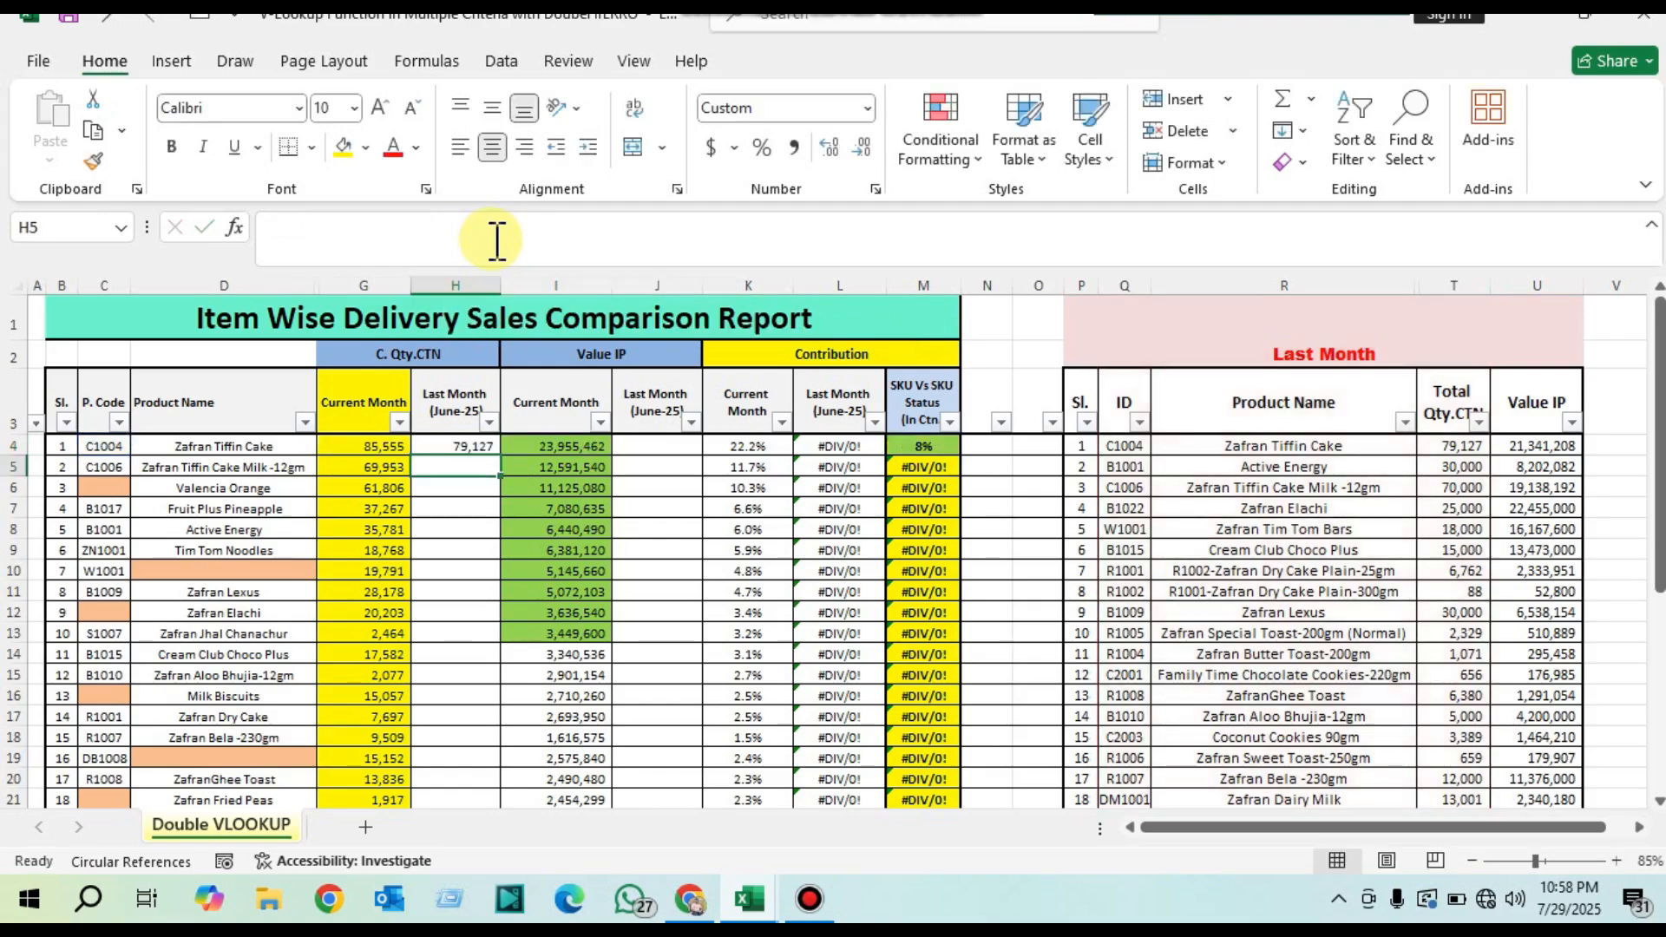
left_click(476, 446)
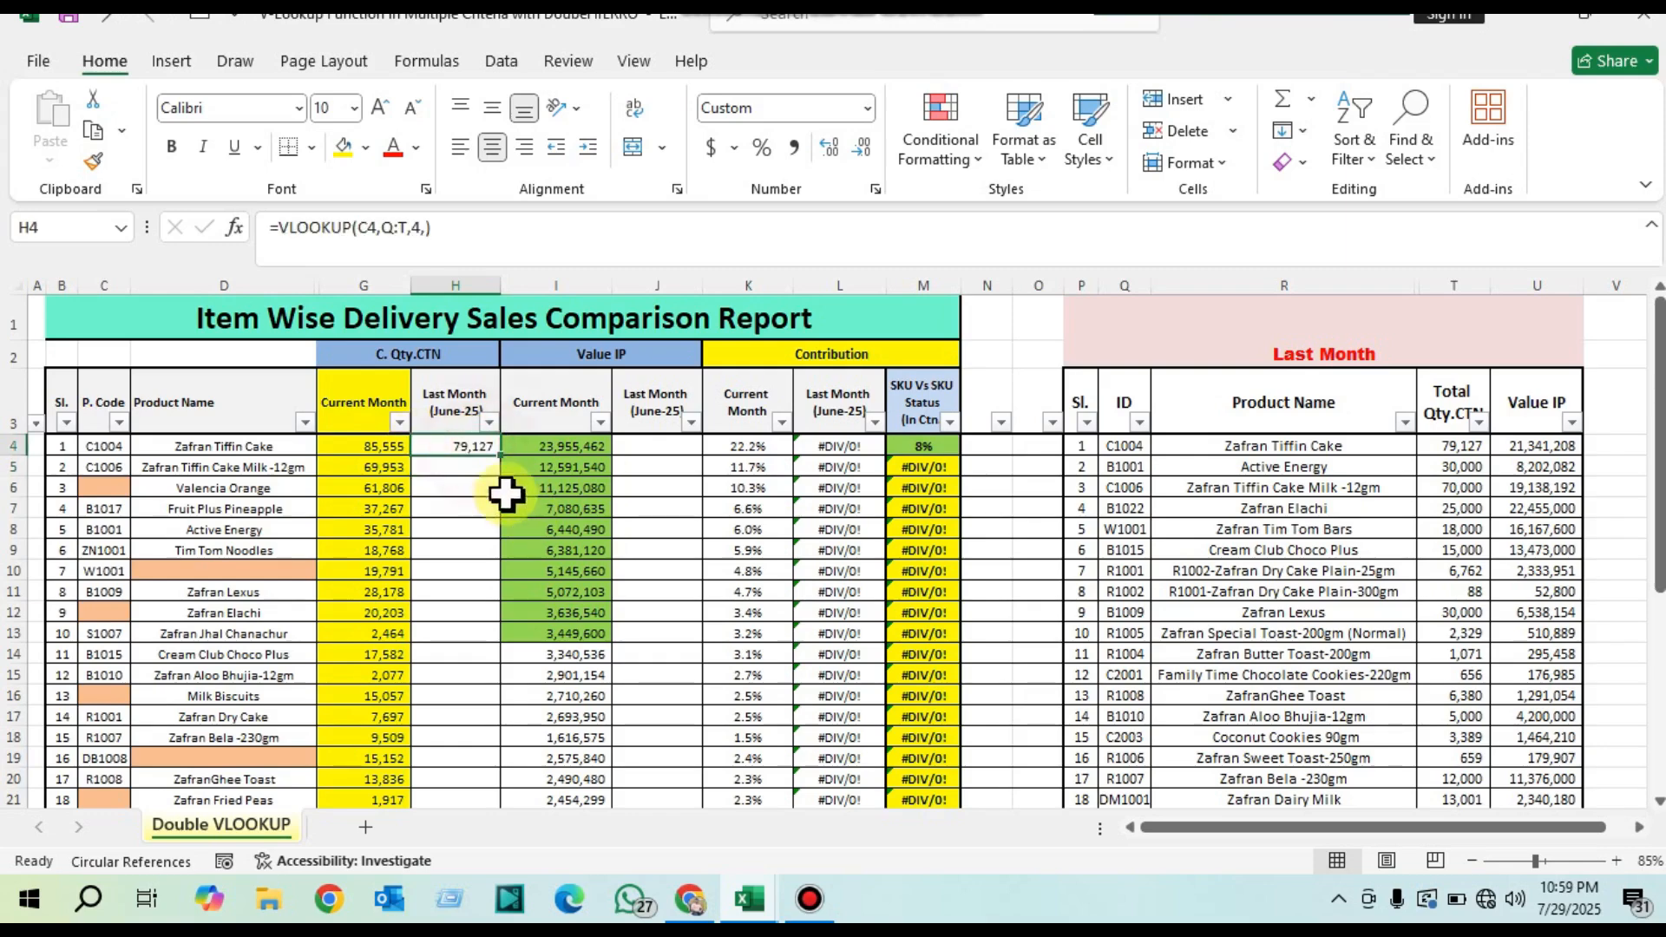
left_click_drag(500, 454, 497, 752)
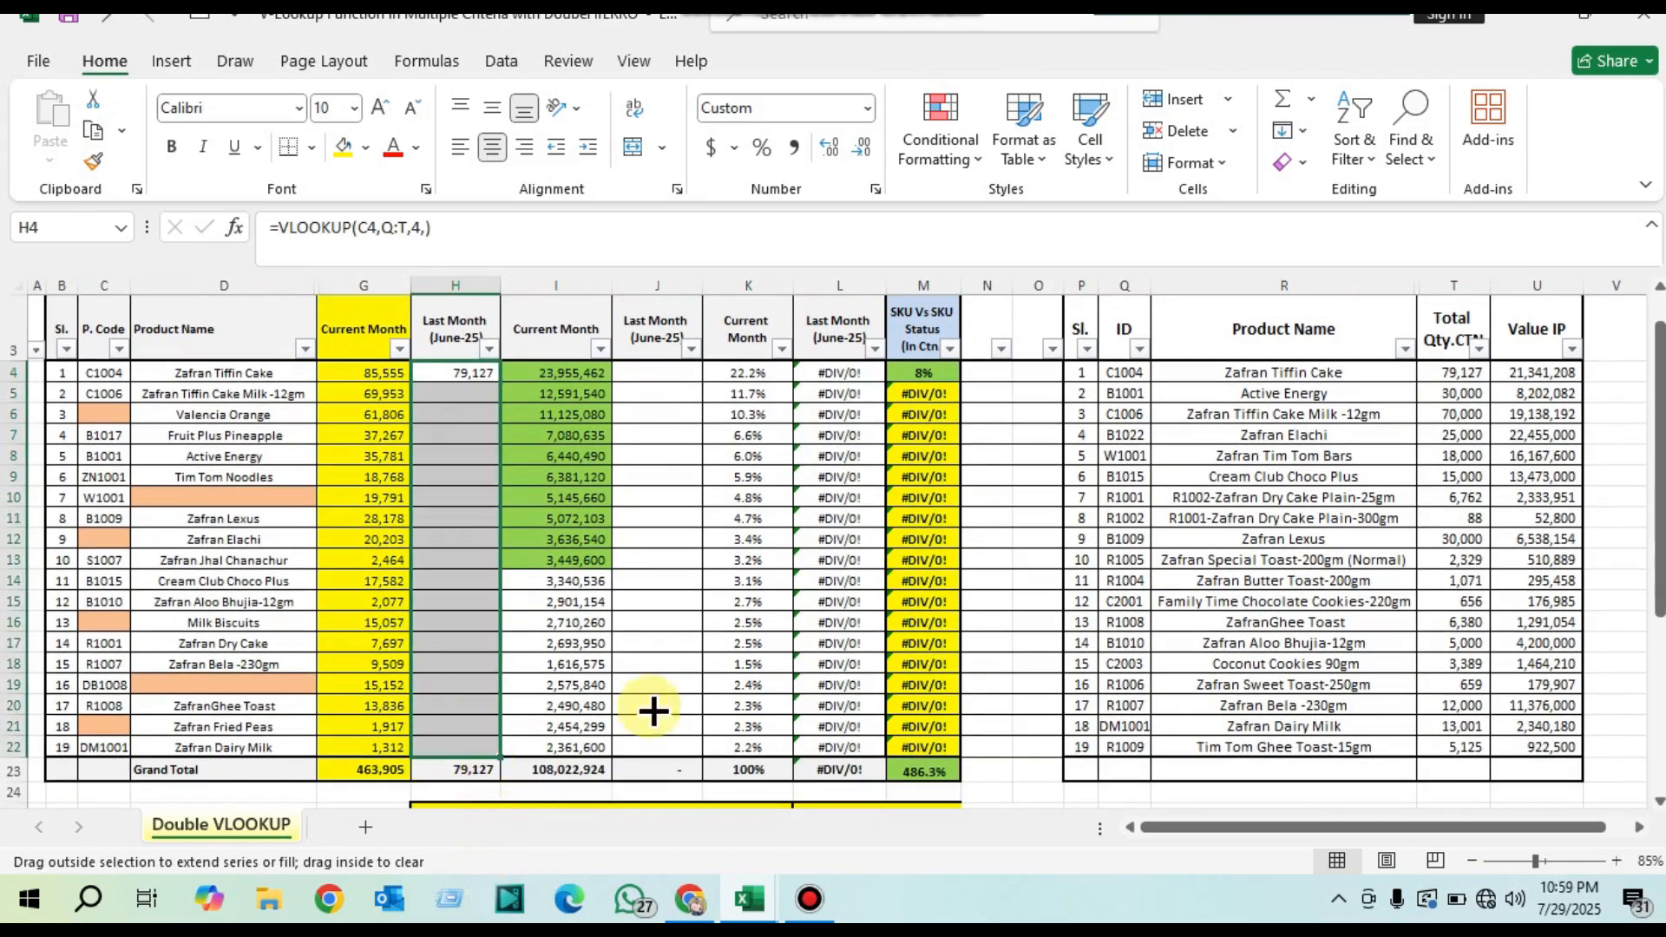
Step: Check the error cells H6 and H12 against the report's codes and product names and the Last Month product names
left_click(451, 412)
scroll(558, 534, "up", 1)
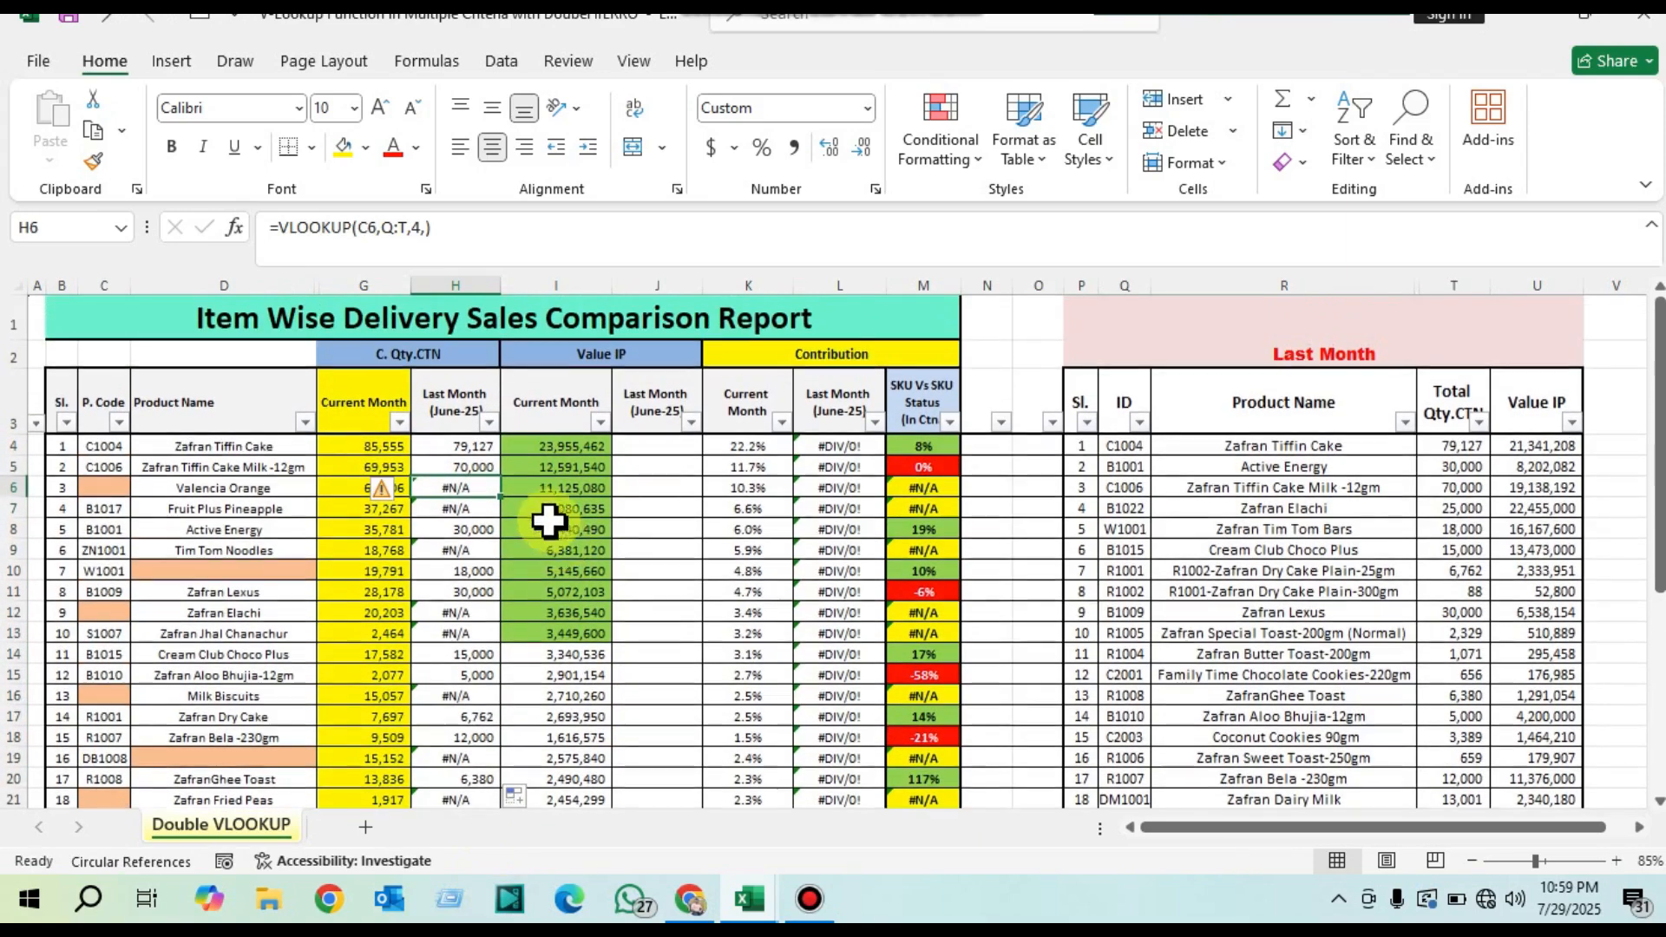
left_click(105, 486)
key("Delete")
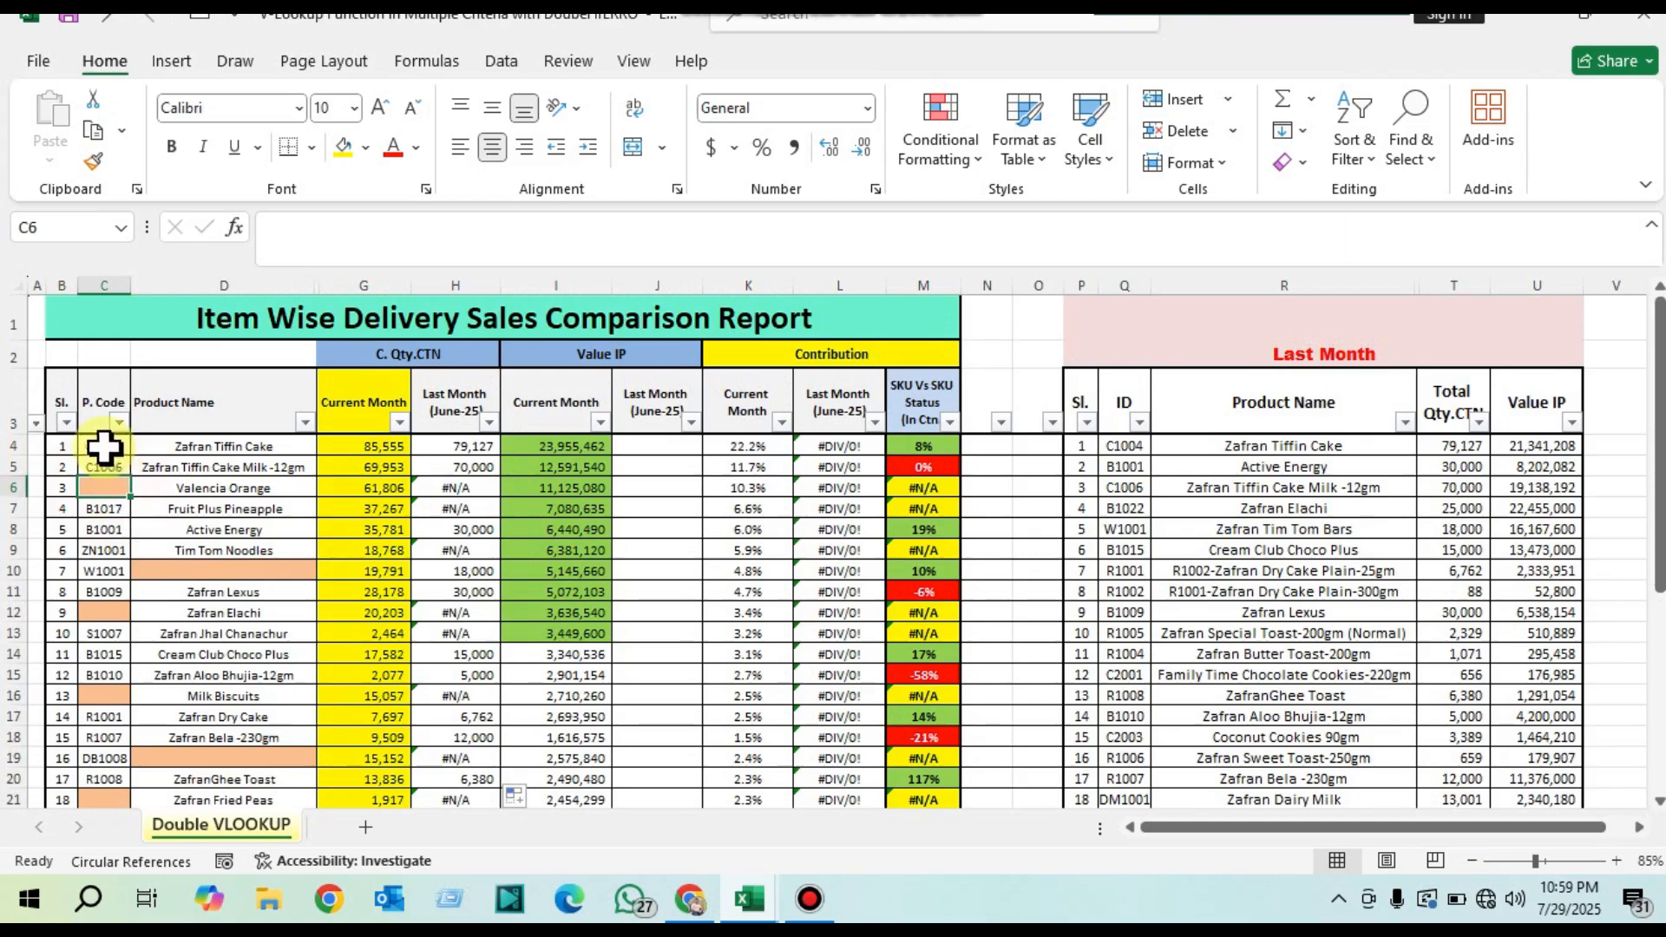
left_click(104, 613)
left_click(462, 612)
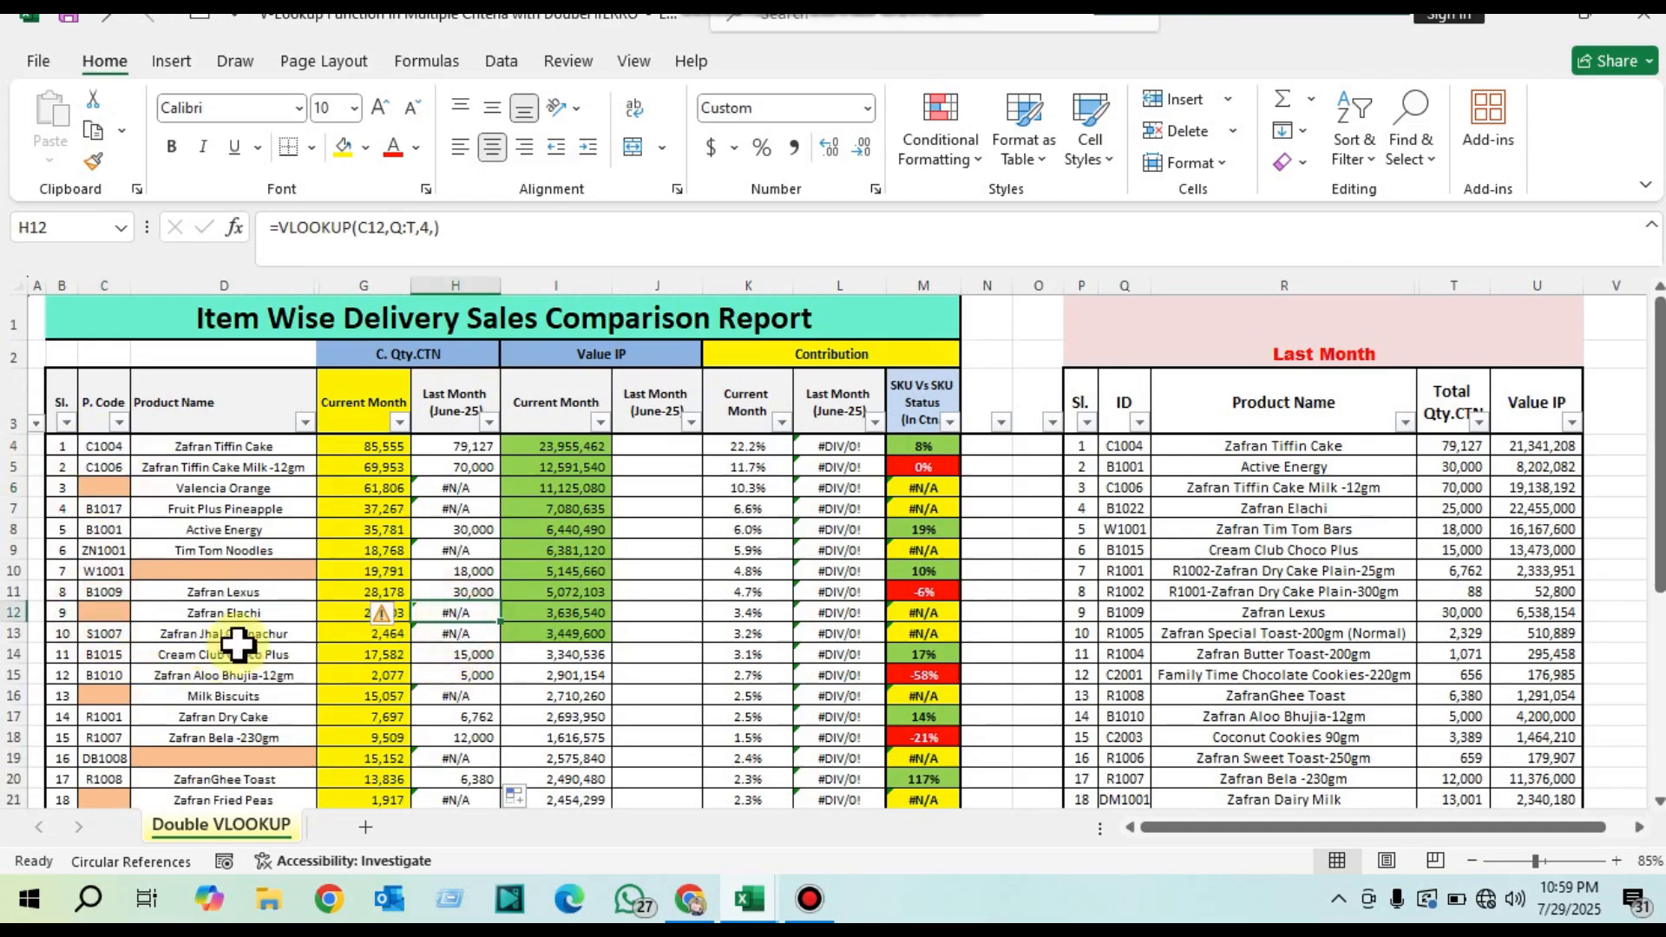
left_click_drag(97, 632, 208, 634)
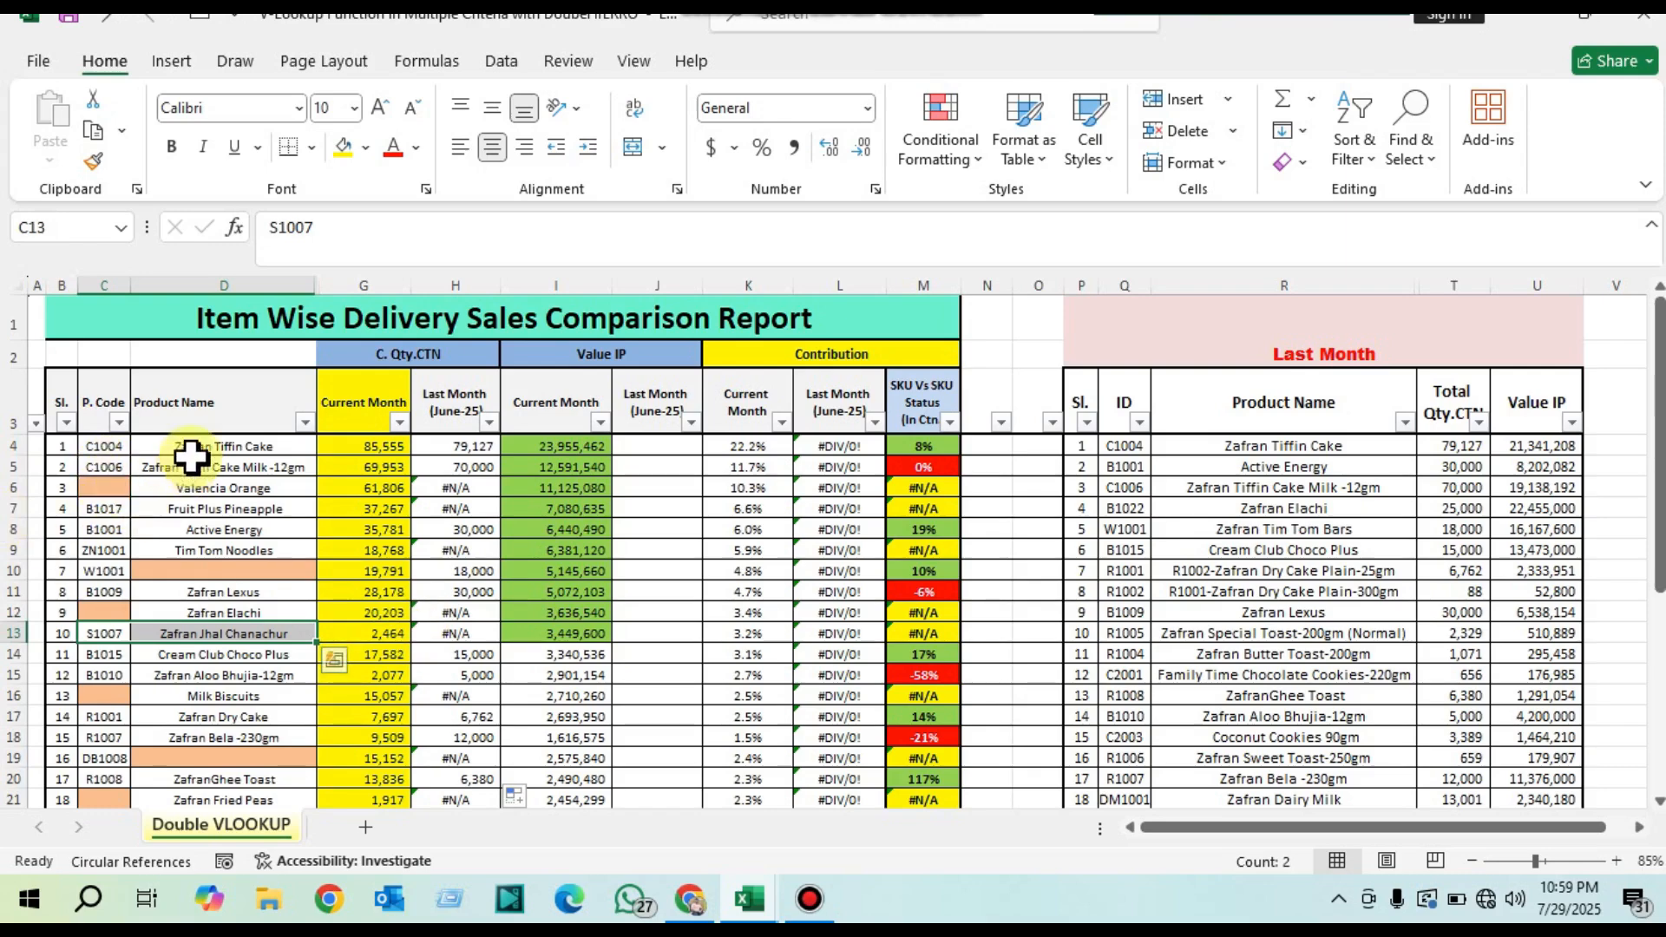
left_click_drag(197, 448, 233, 591)
left_click(1190, 571)
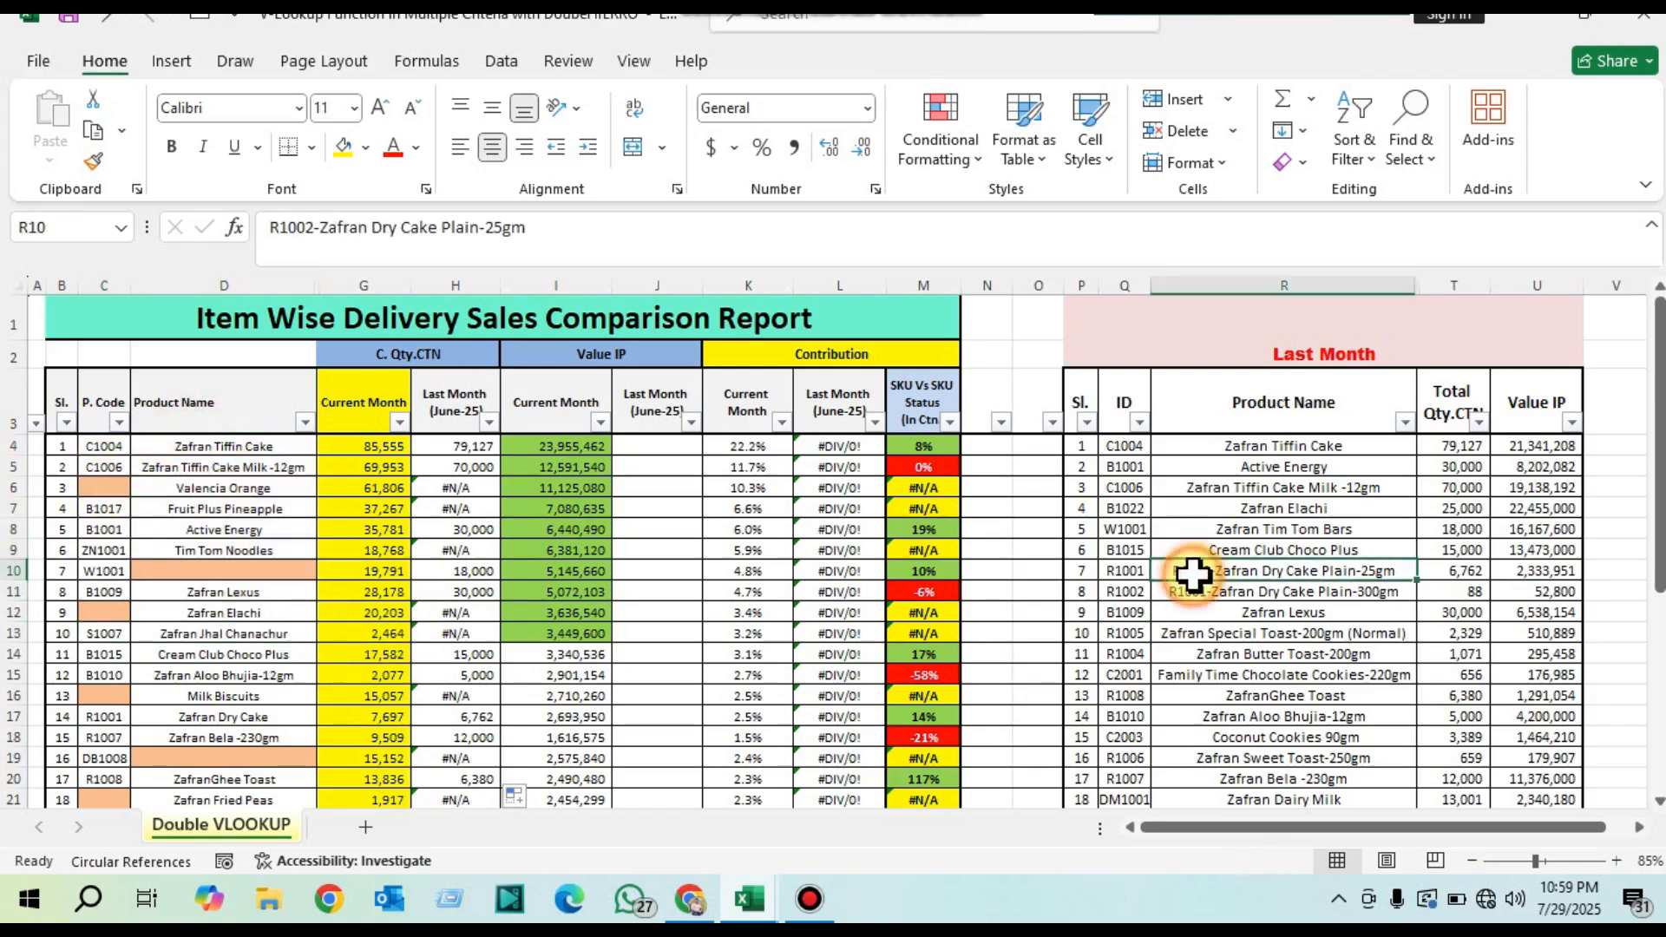
Step: Wrap the existing VLOOKUP in H4 in an IFERROR function, keeping the code lookup as its value argument
left_click(454, 449)
double_click(455, 449)
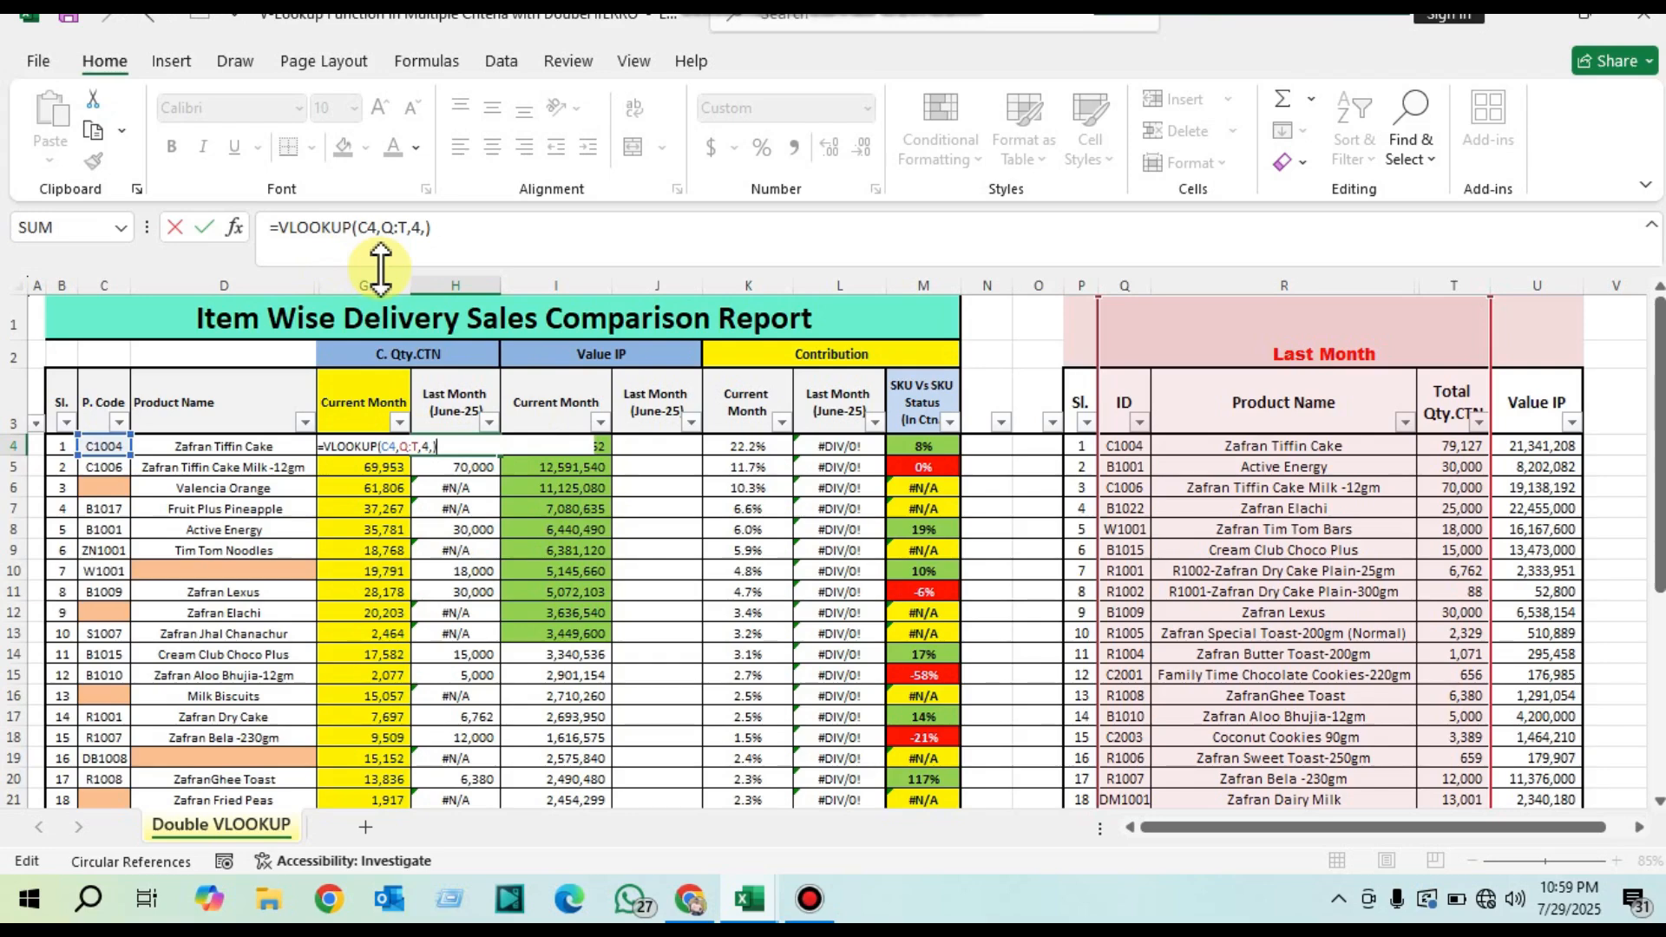
left_click(281, 228)
type("if")
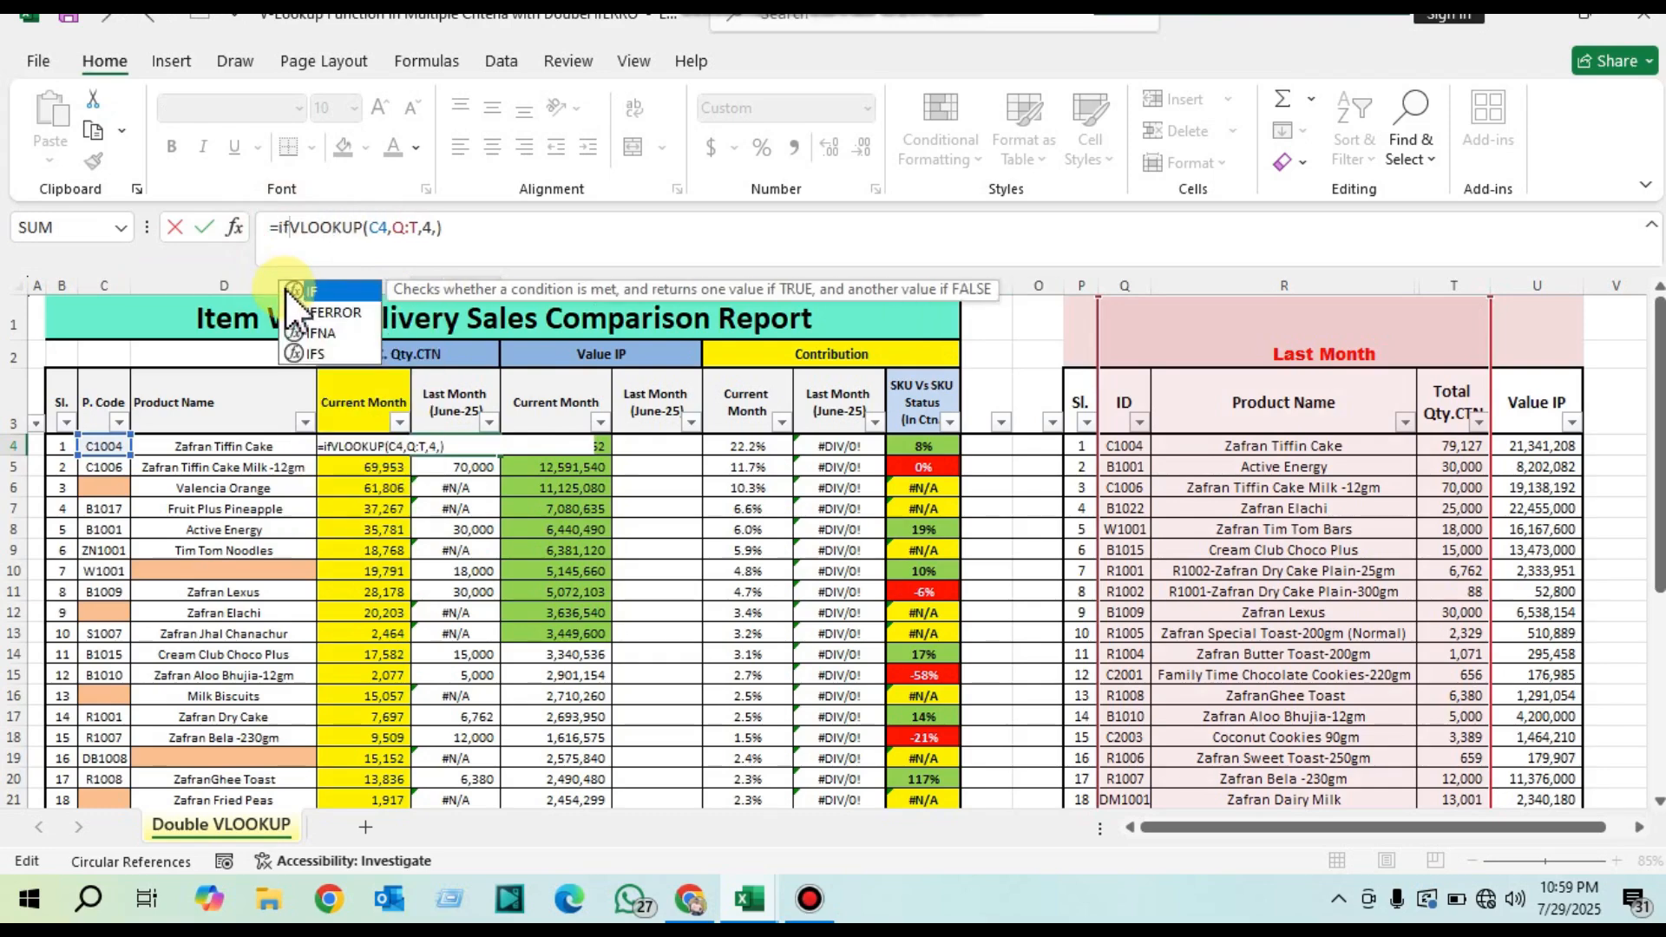
key("Down")
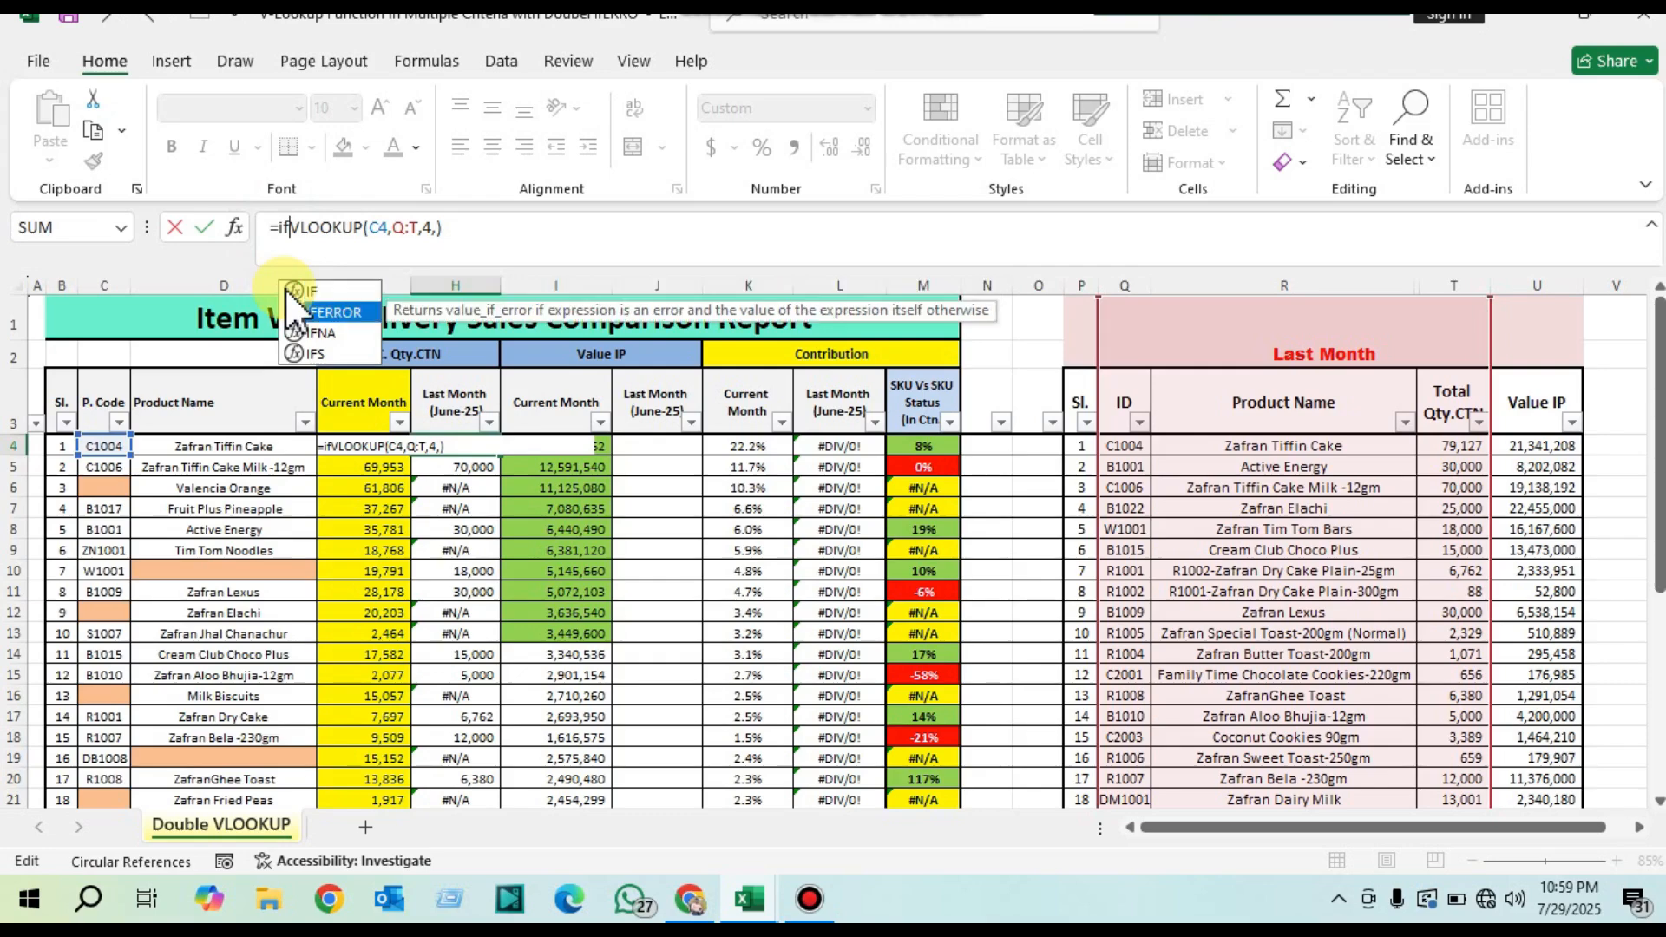
key("Tab")
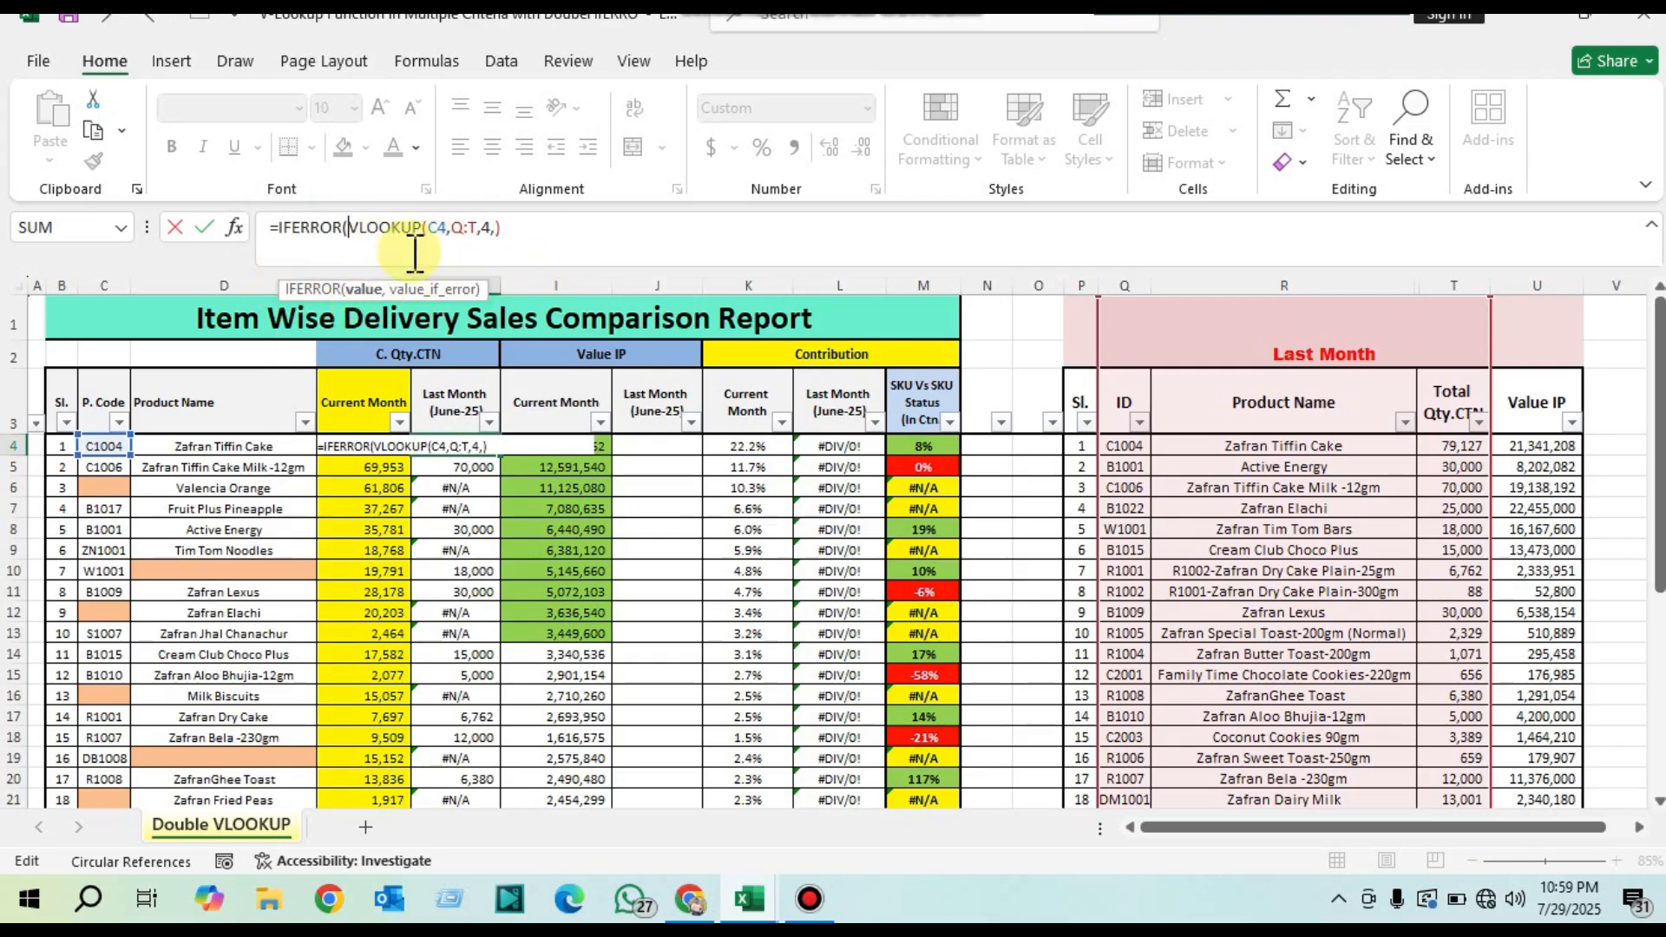
left_click_drag(350, 227, 504, 231)
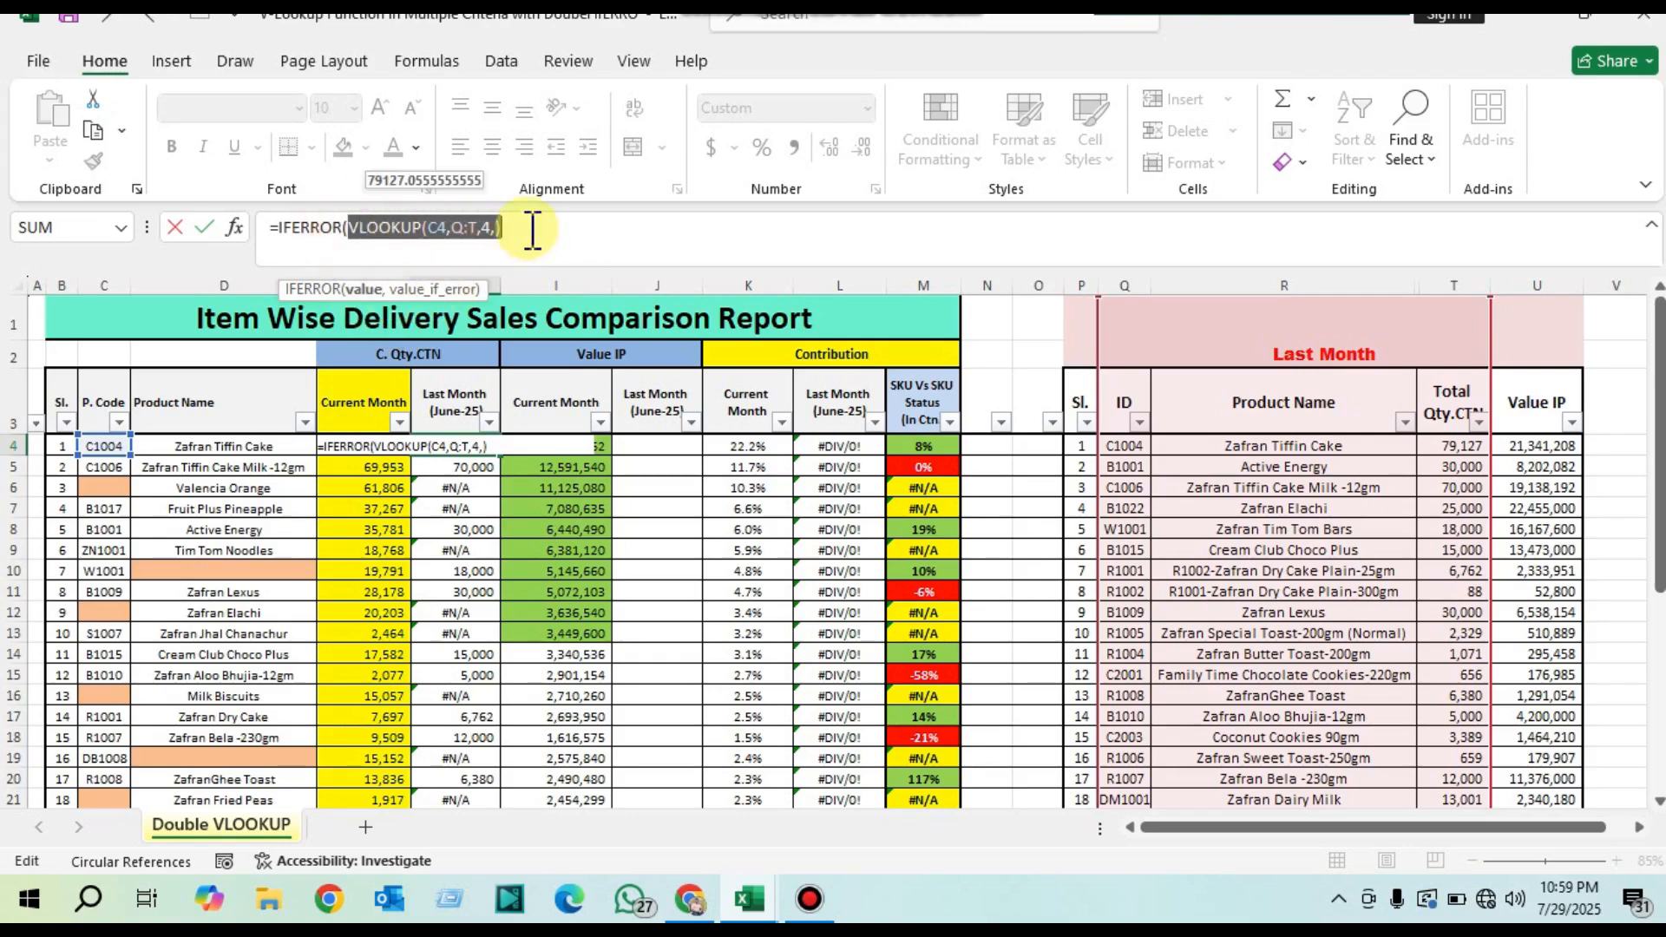
left_click(524, 241)
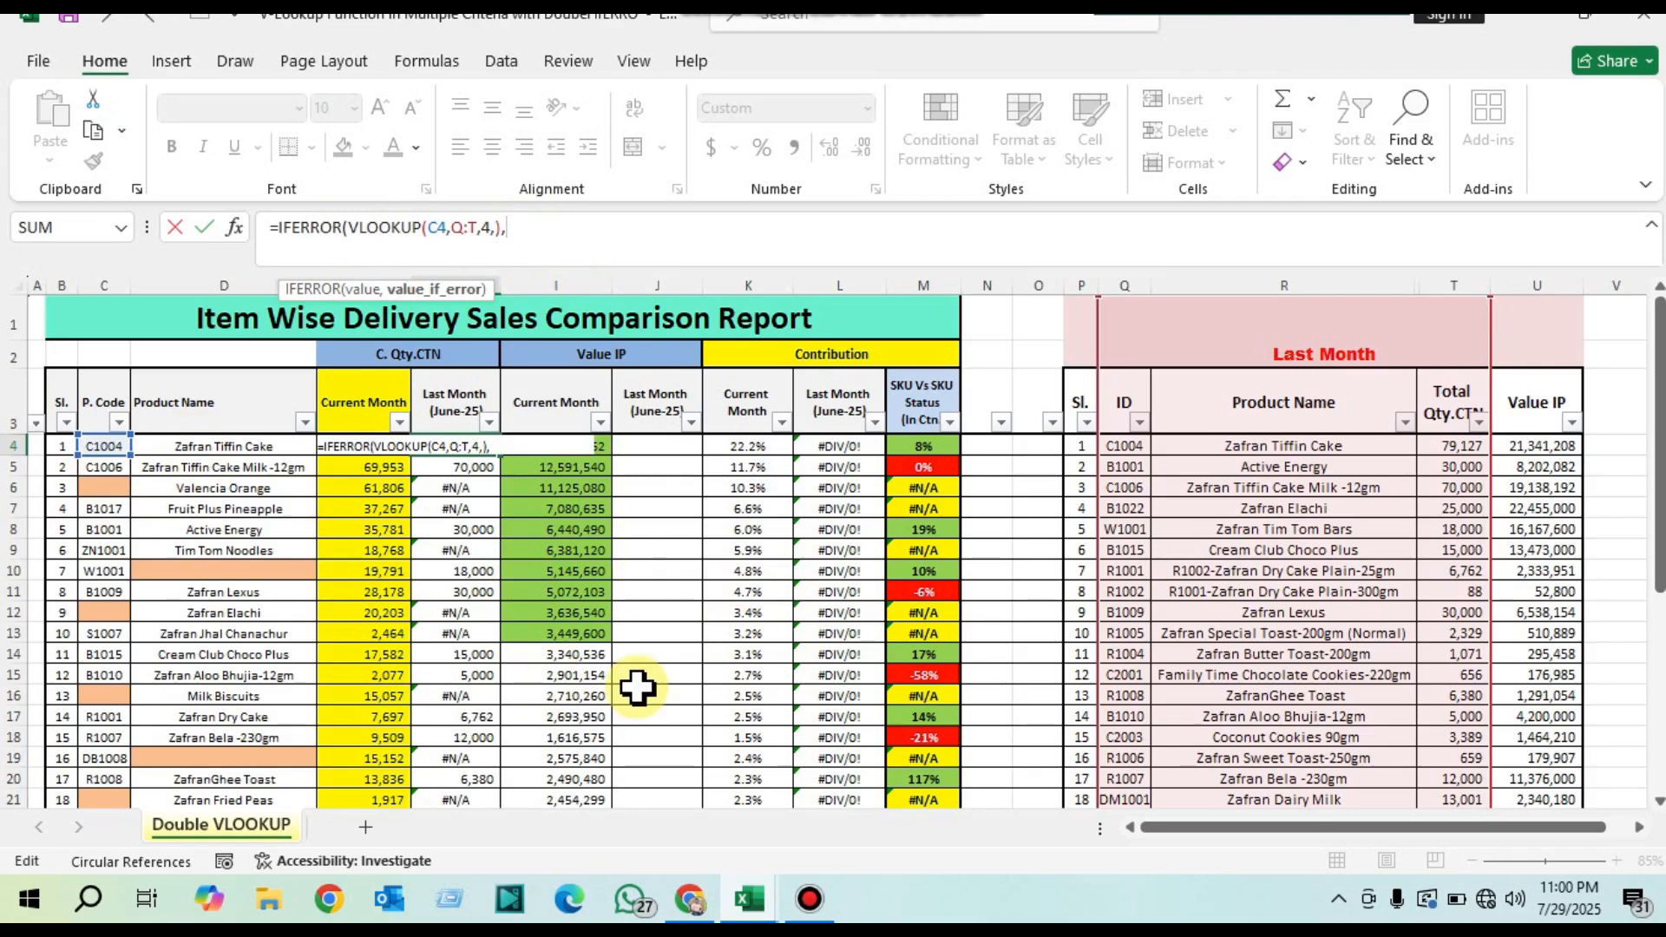
Step: Add a second VLOOKUP as H4's value_if_error argument, with lookup value D4 and whole columns R:T of the Last Month table as its table array
type("vl")
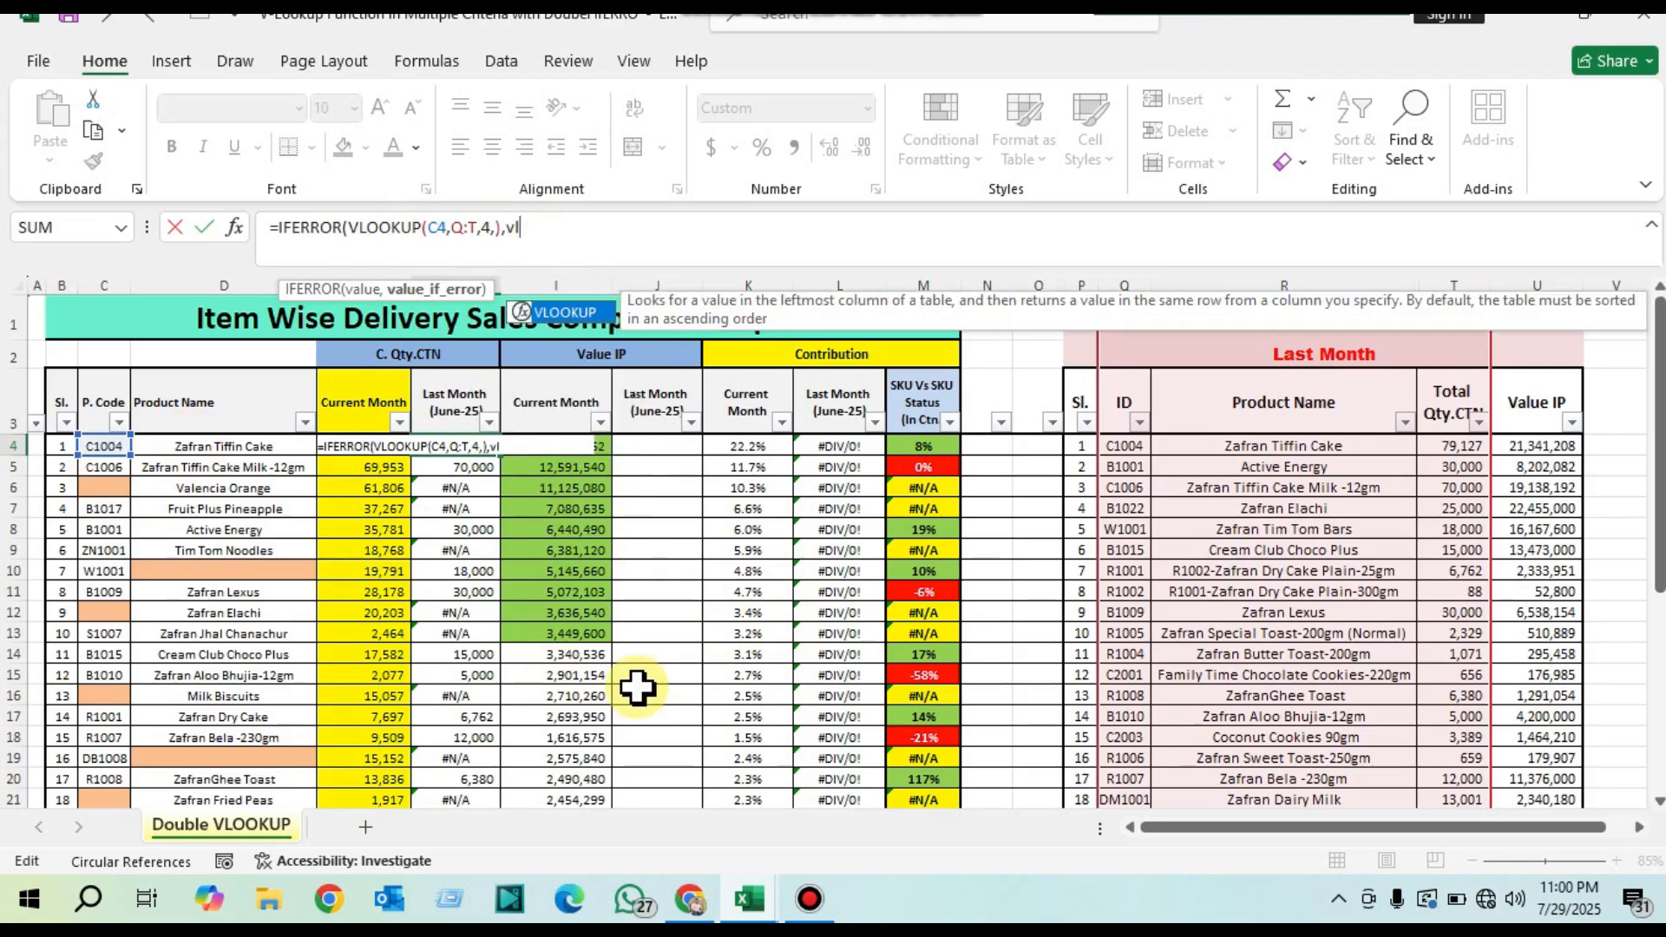
key("Tab")
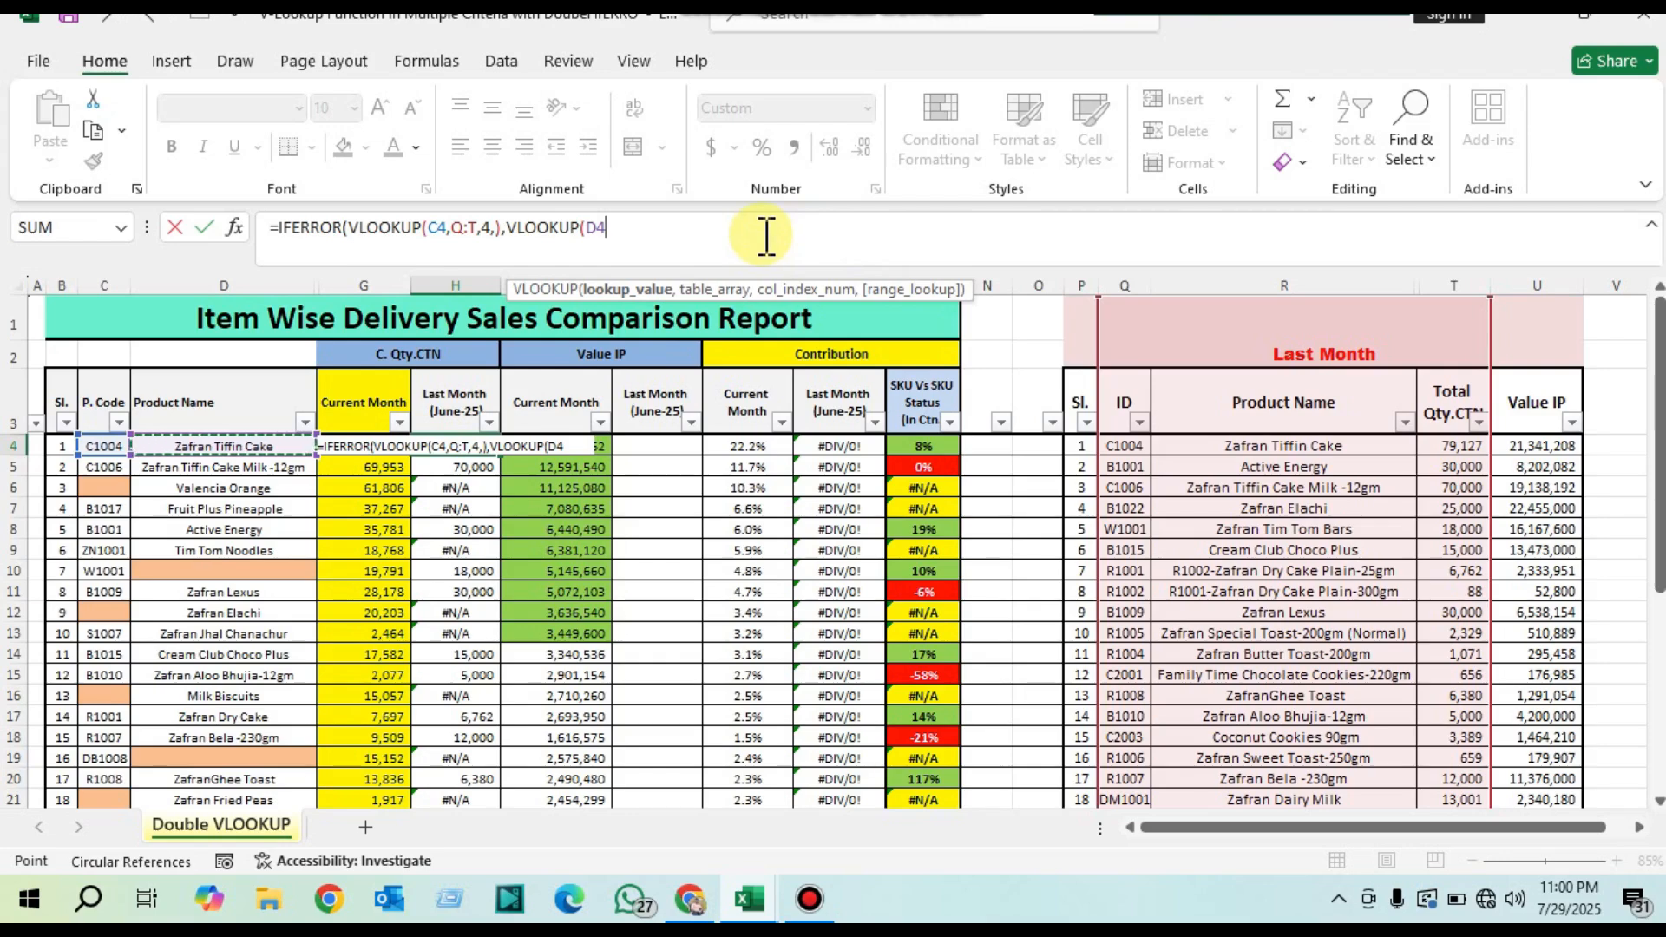
type(",")
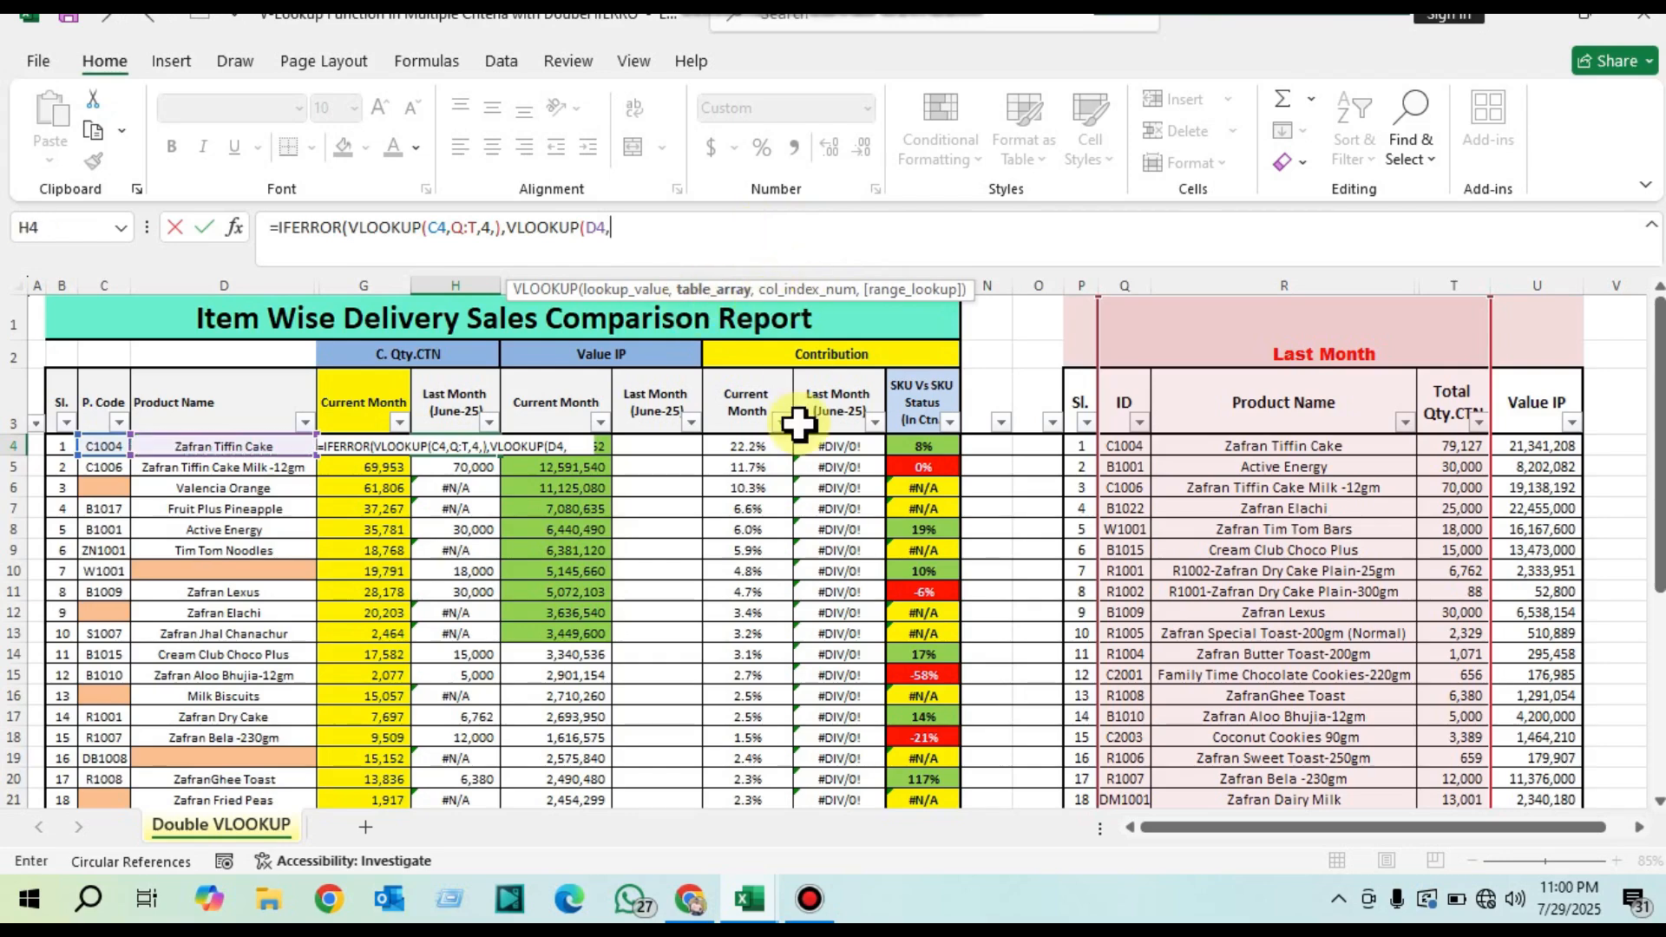
left_click(1253, 286)
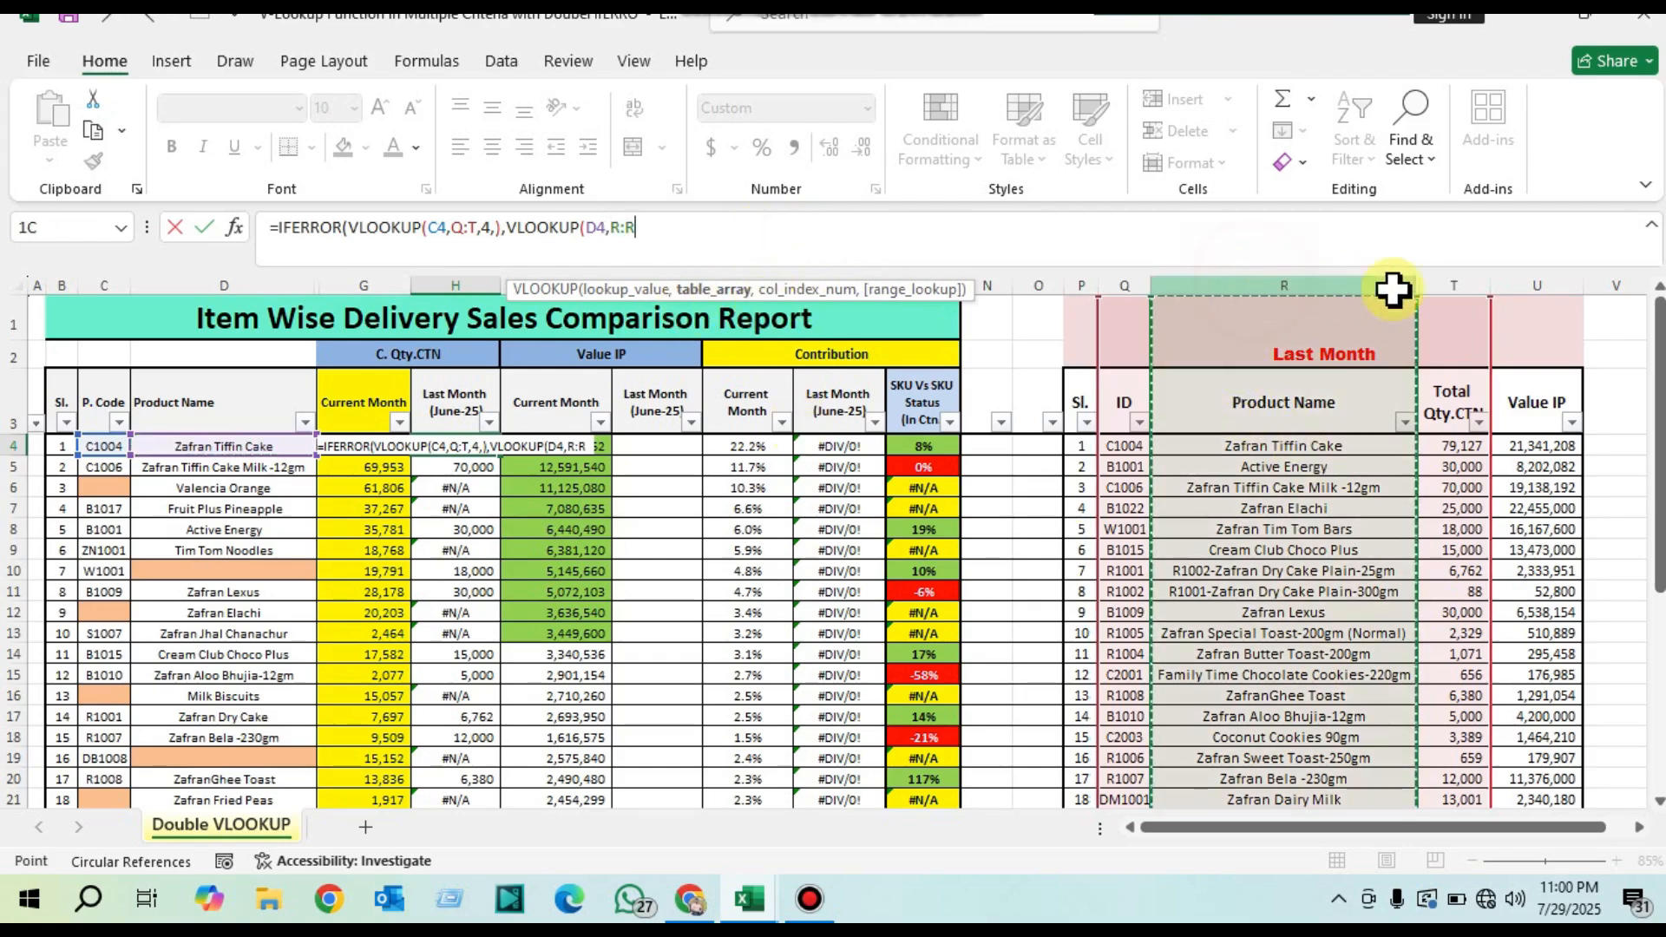
left_click_drag(1393, 289, 1470, 290)
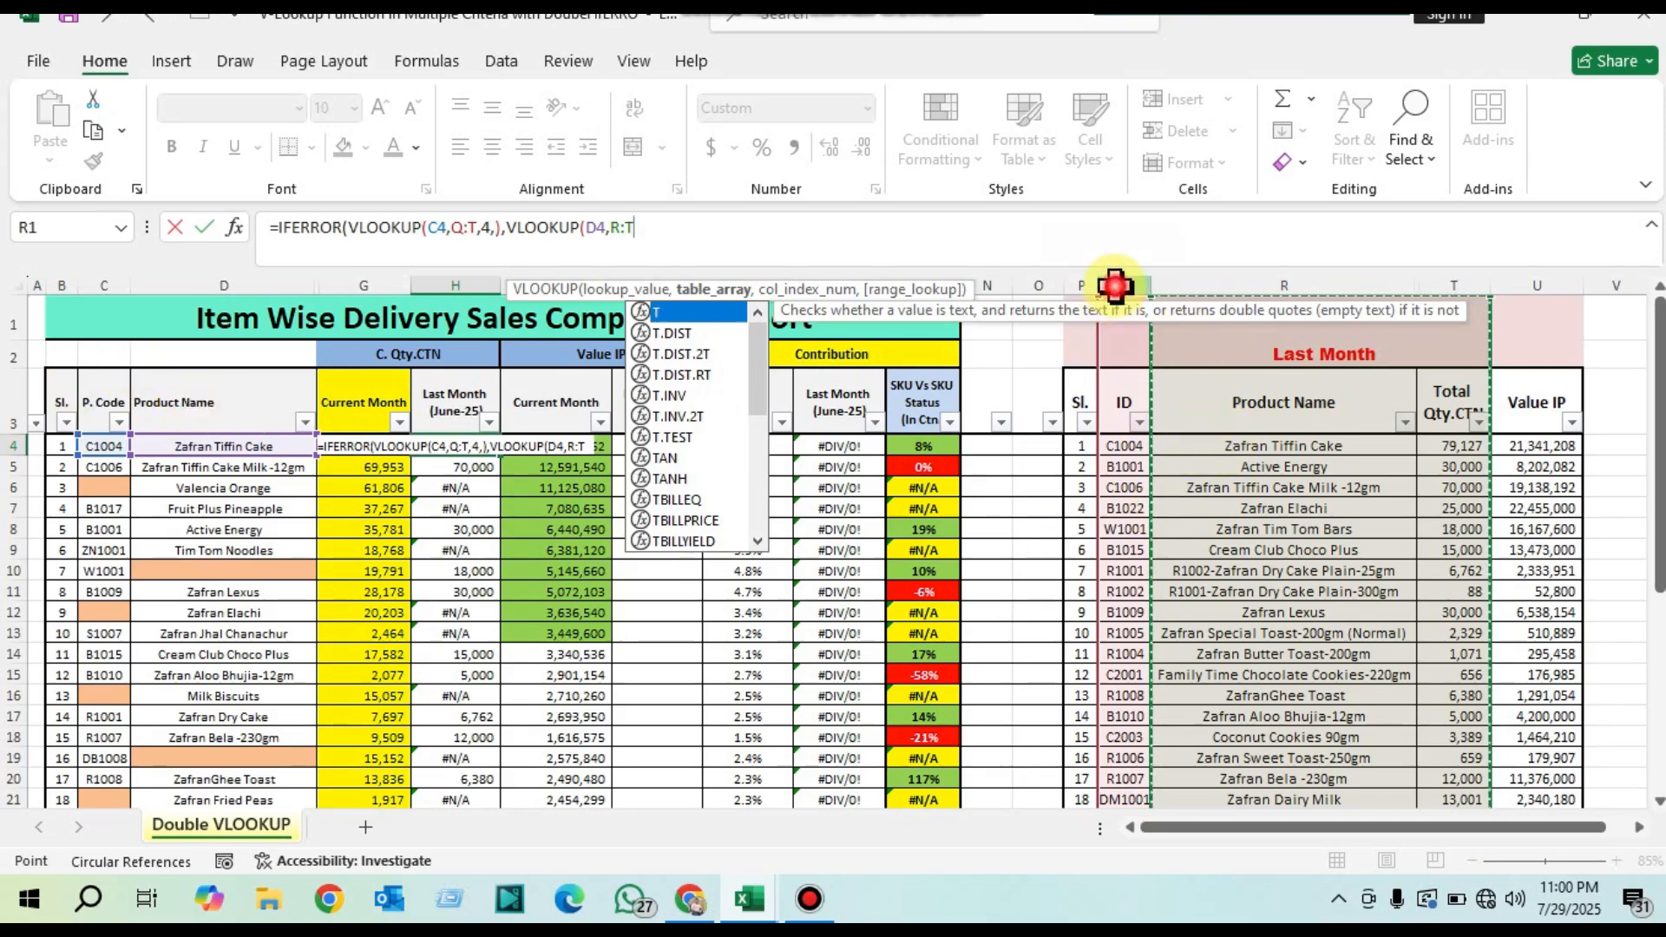
left_click_drag(1116, 285, 1466, 295)
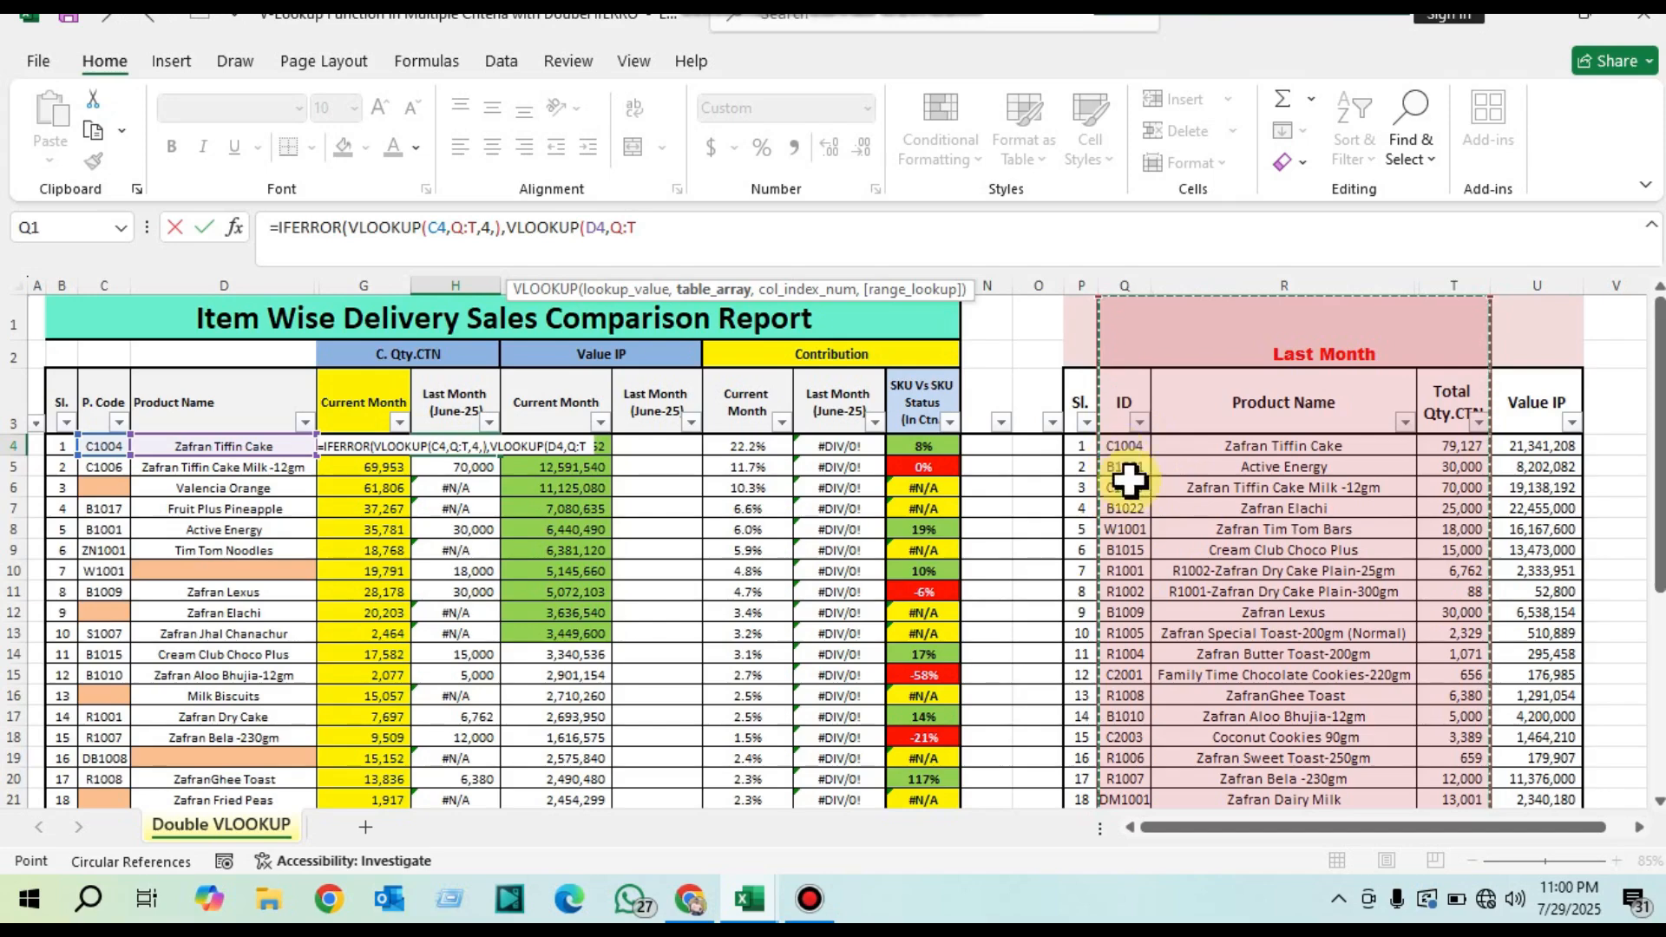
left_click_drag(1124, 284, 1442, 306)
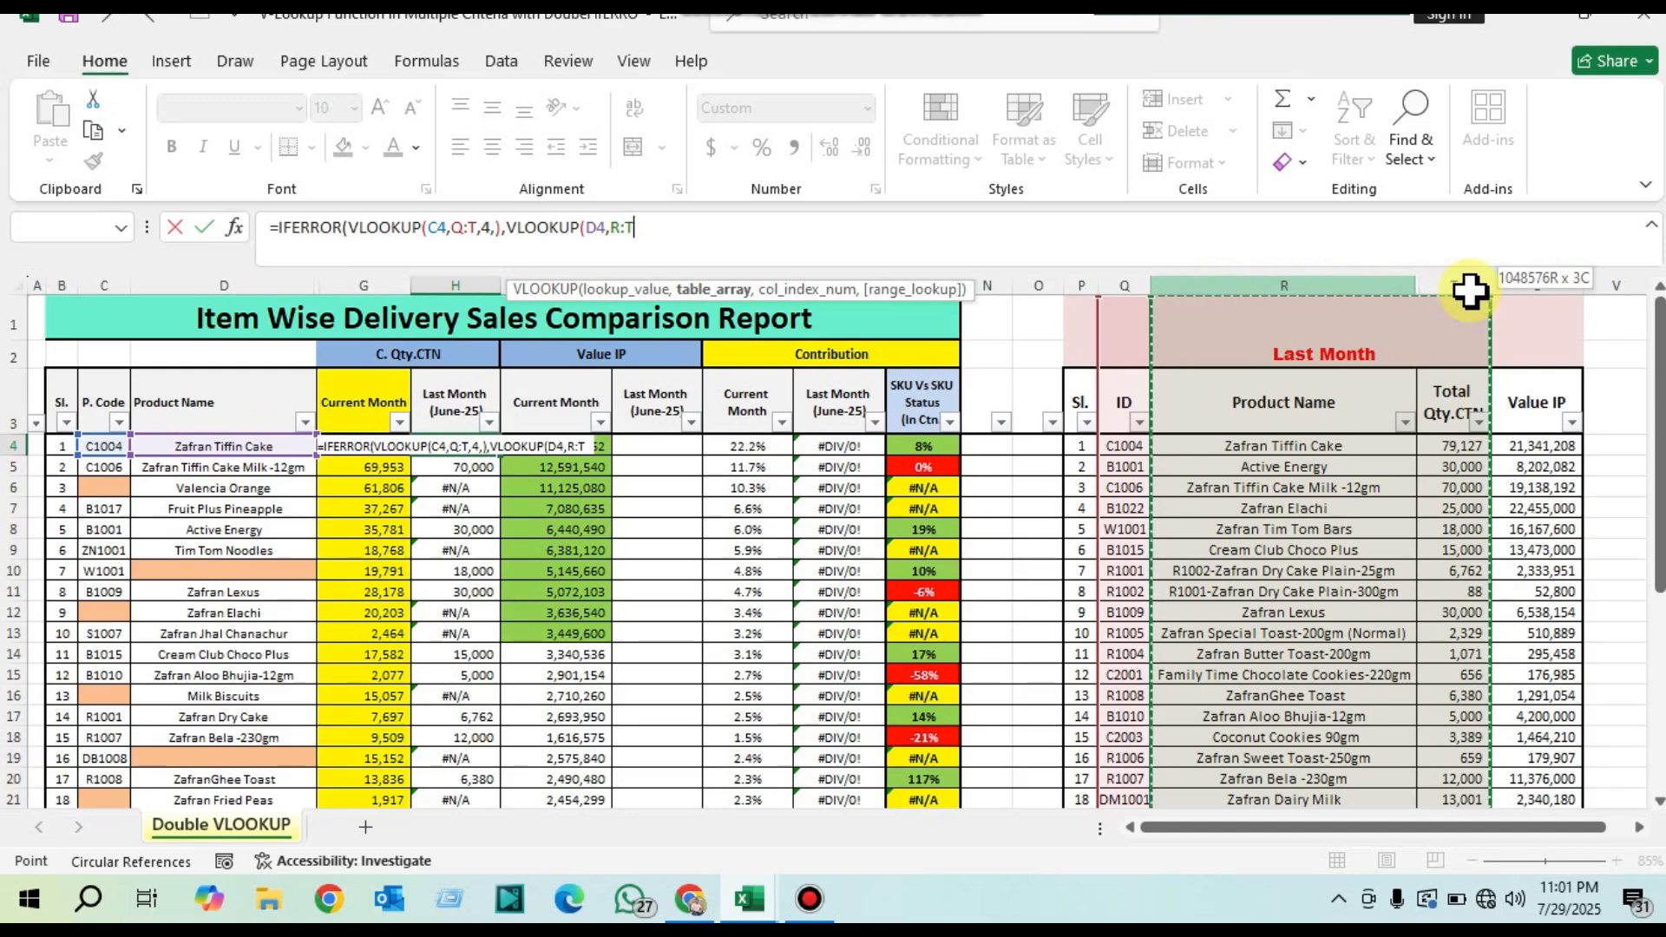
left_click_drag(1469, 292, 1460, 299)
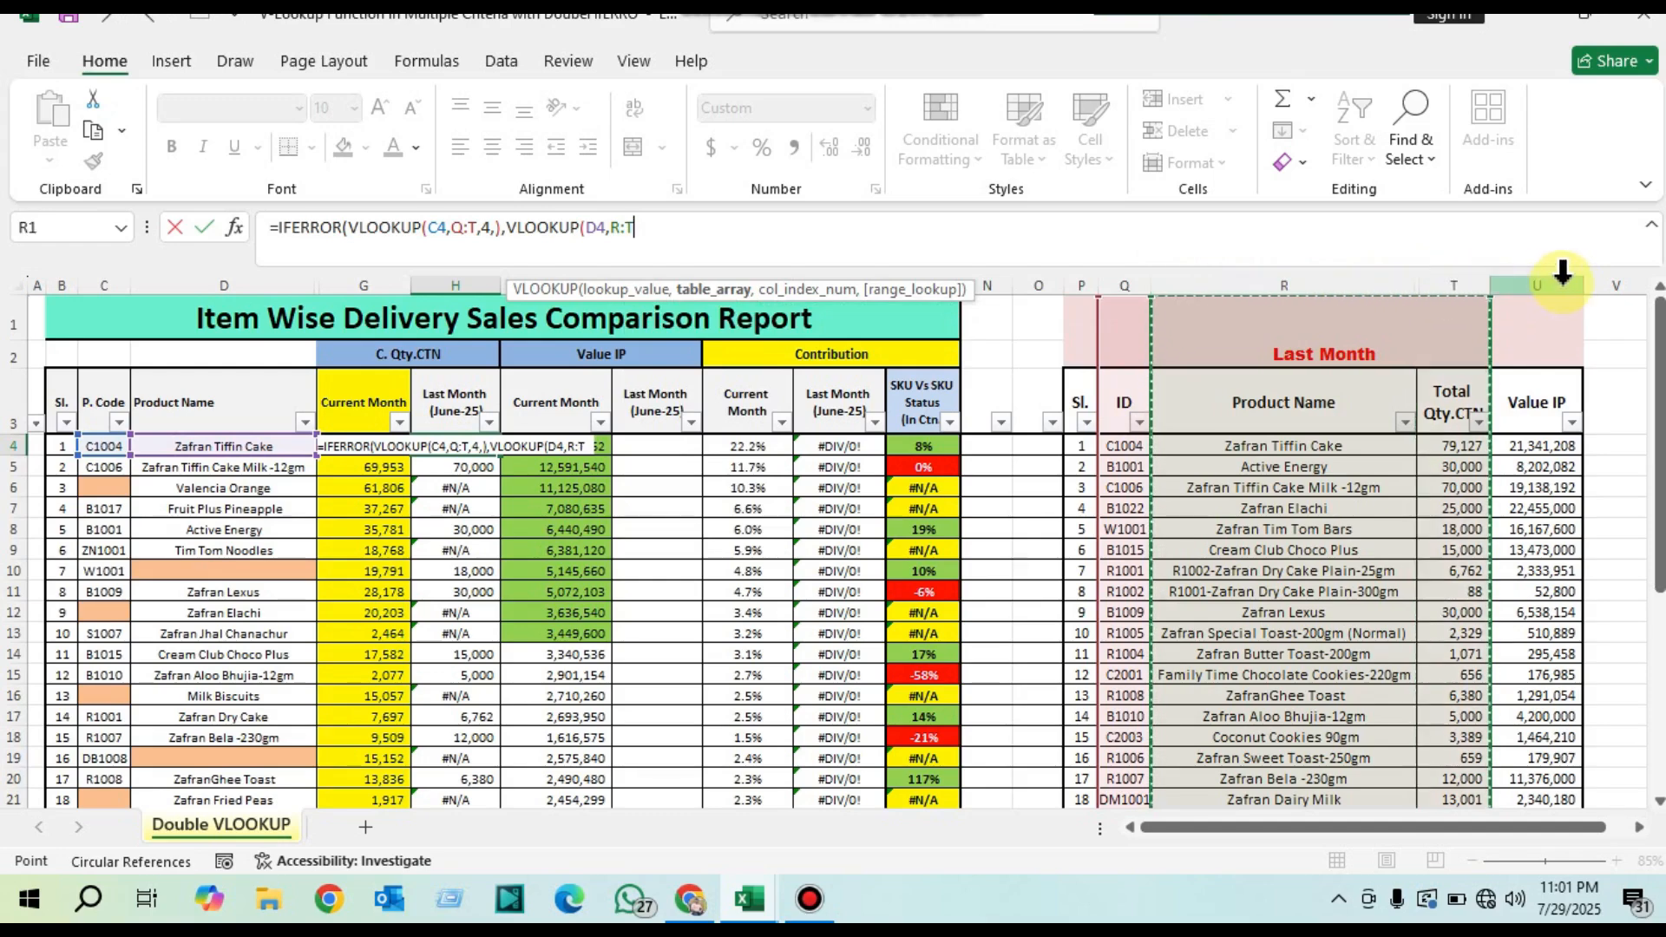
left_click_drag(1131, 282, 1445, 308)
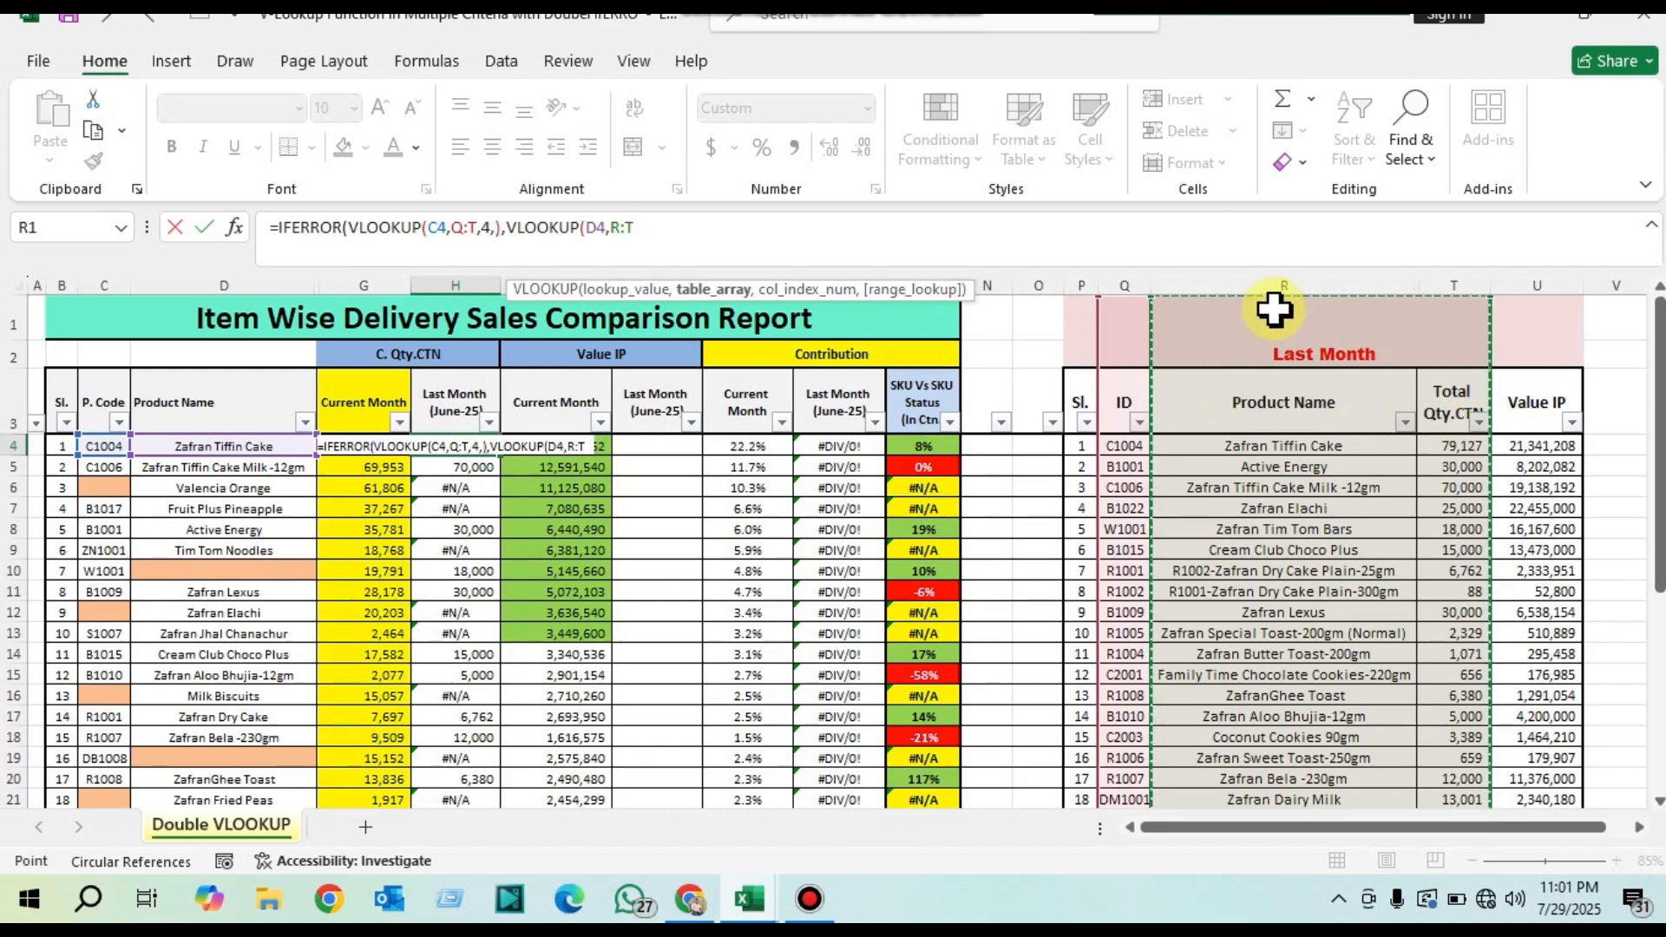
left_click_drag(1484, 287, 1484, 286)
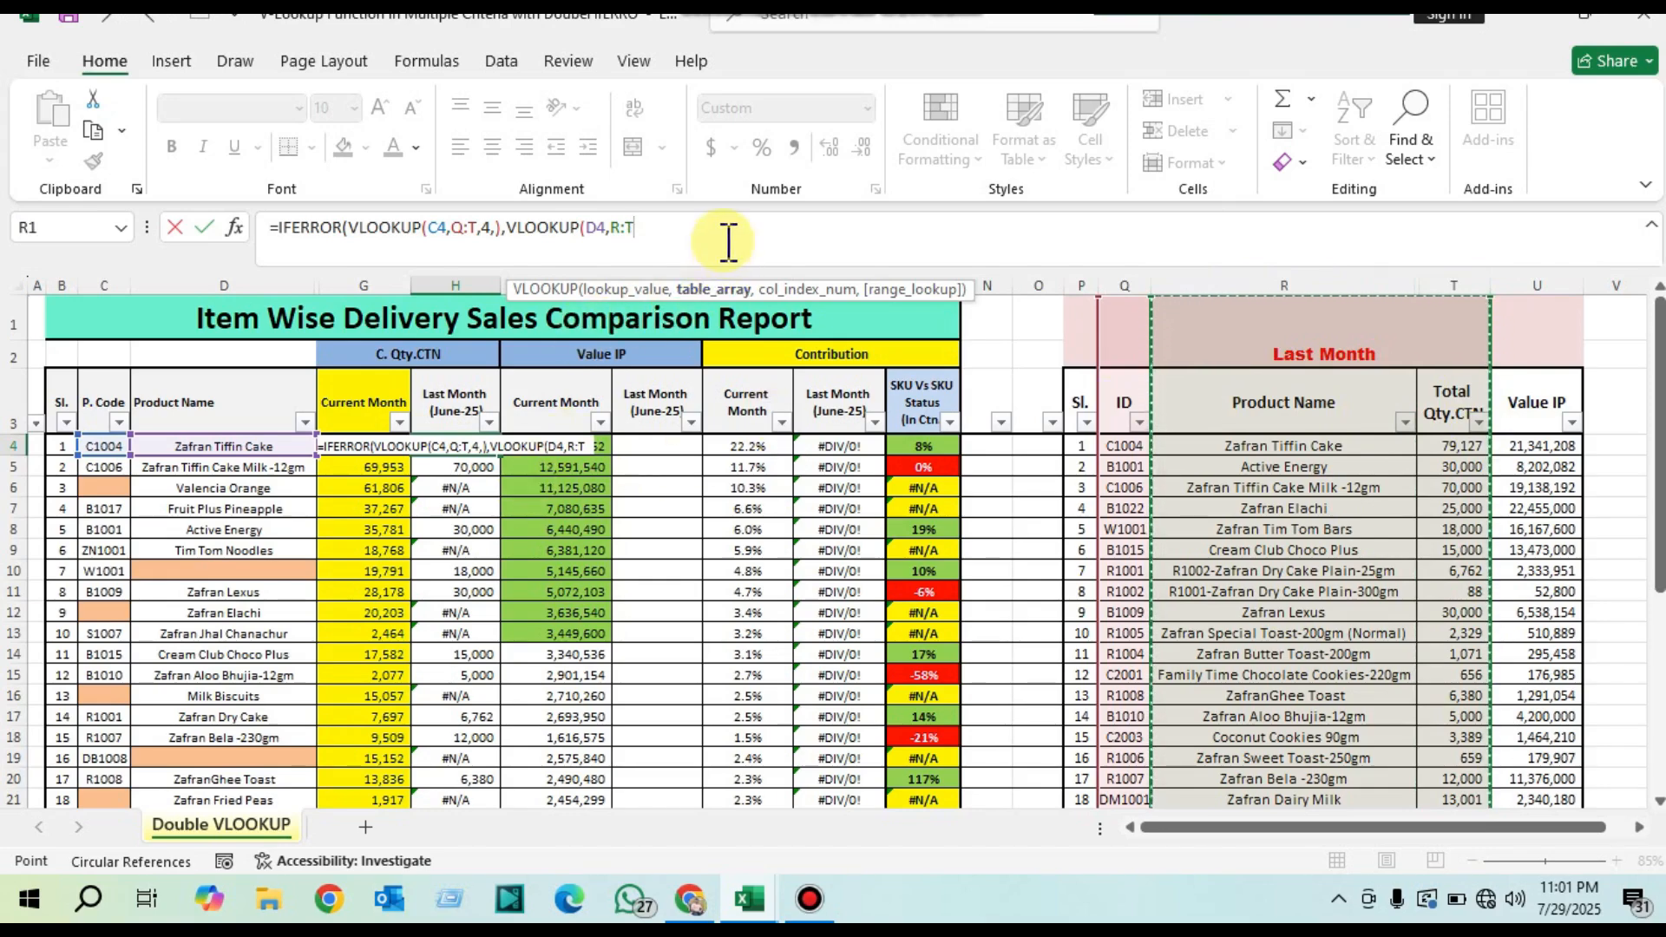
Step: Complete H4's second VLOOKUP with column index 3 and exact match FALSE, and fill the formula down through H22
type(",3")
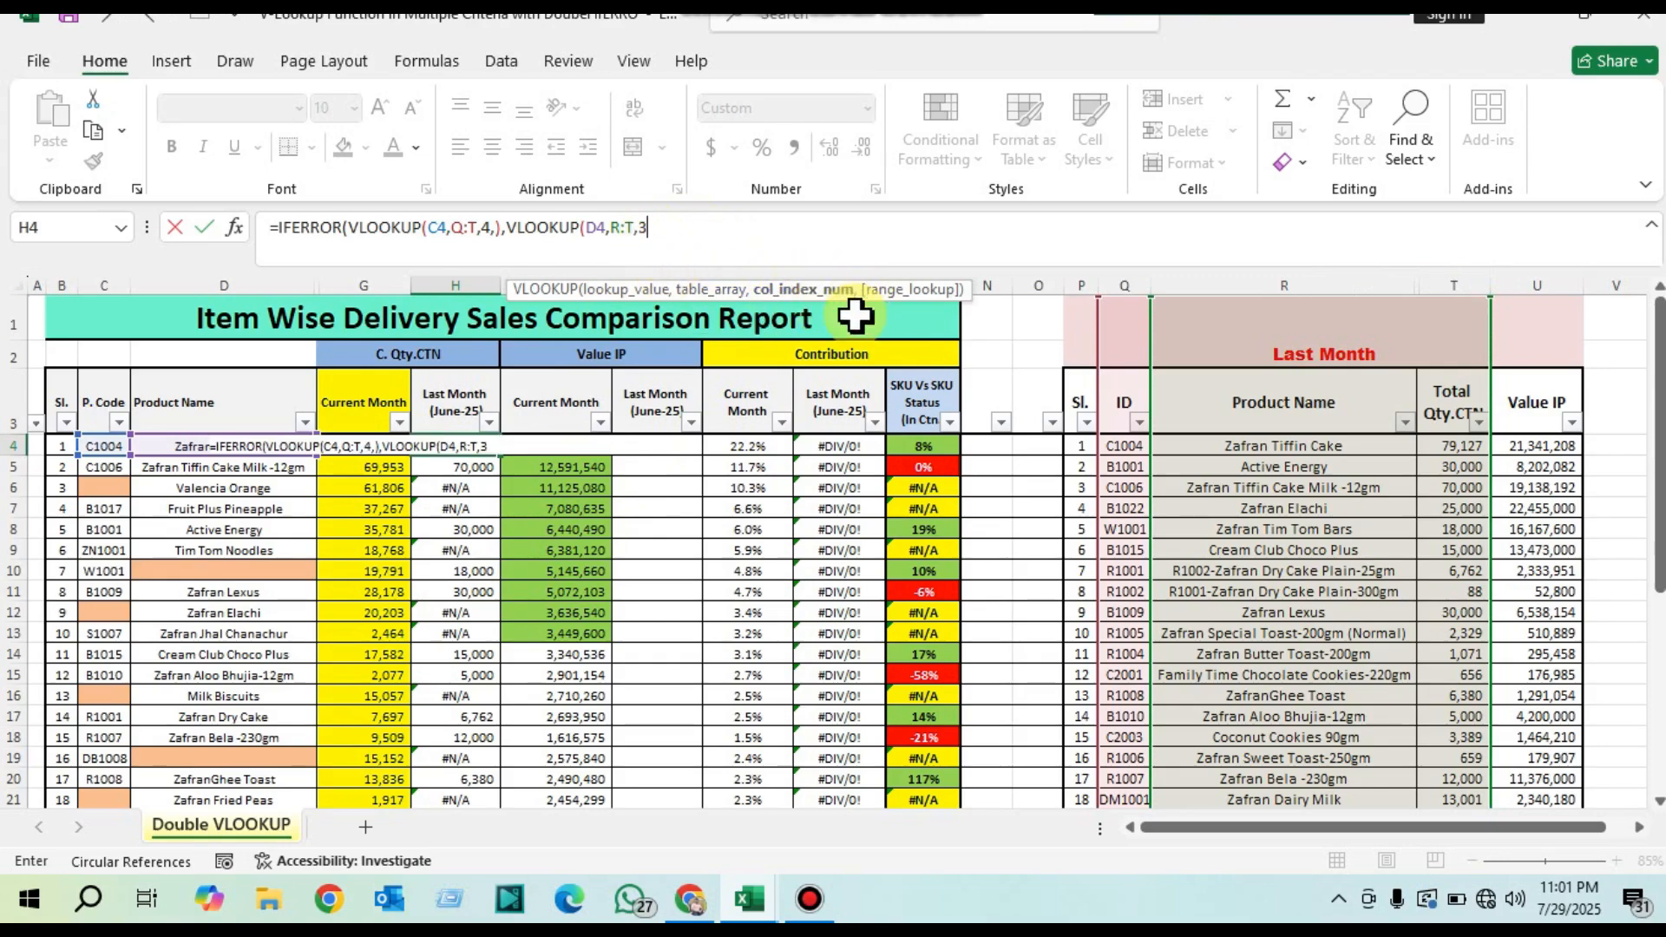
type(",")
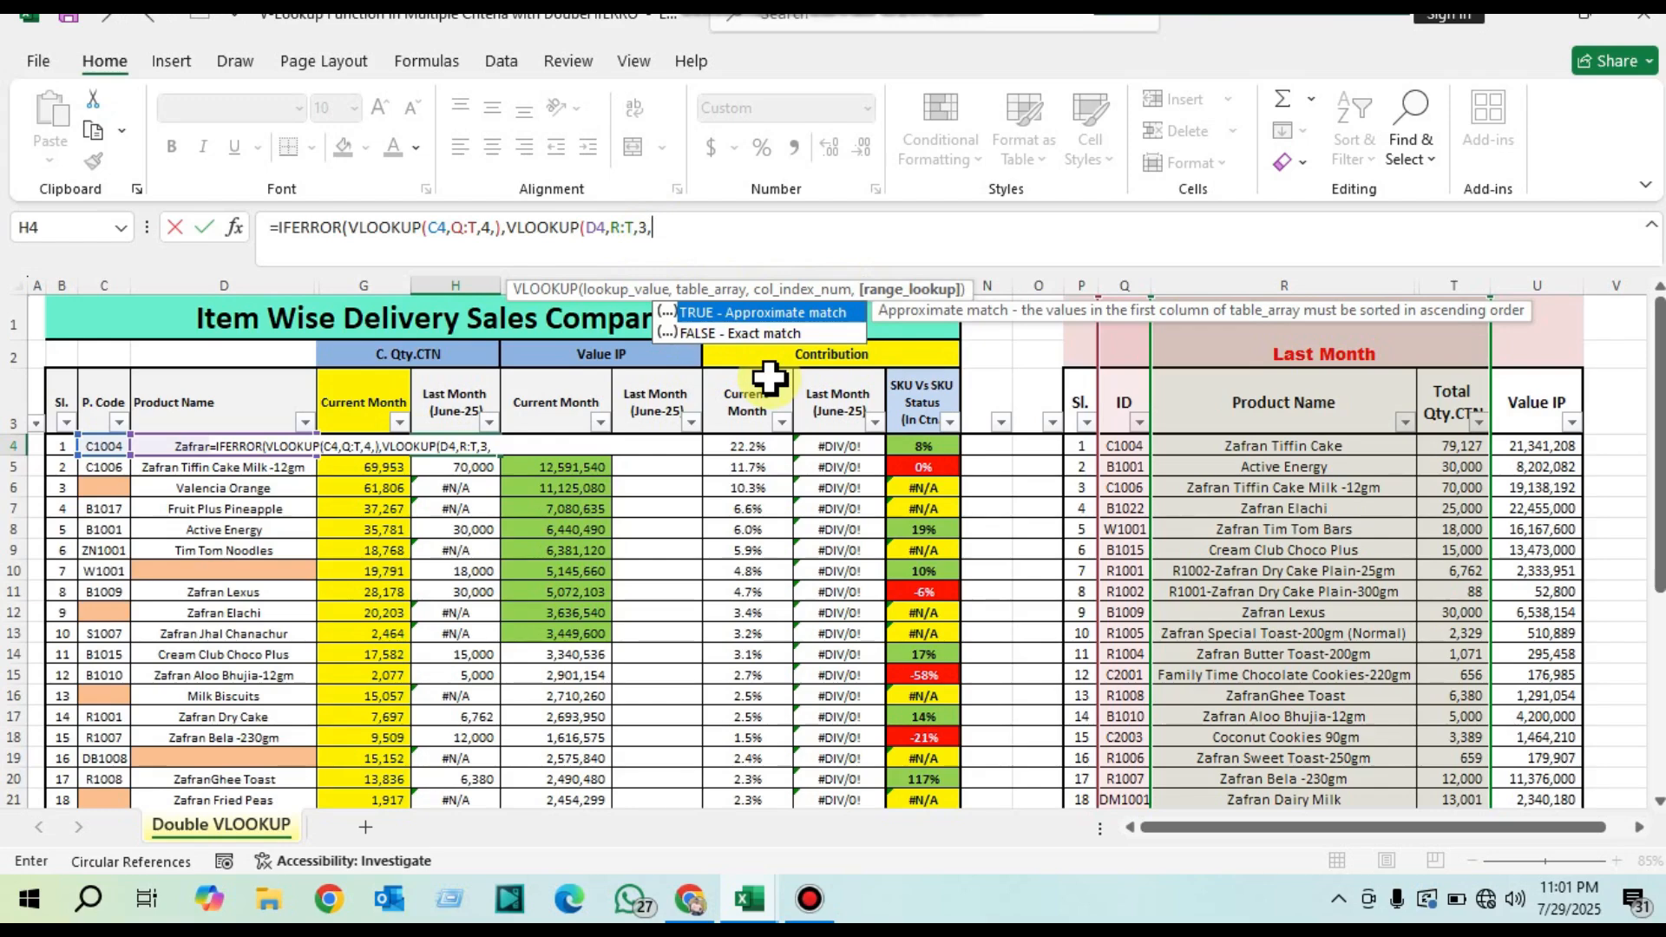
key("Down")
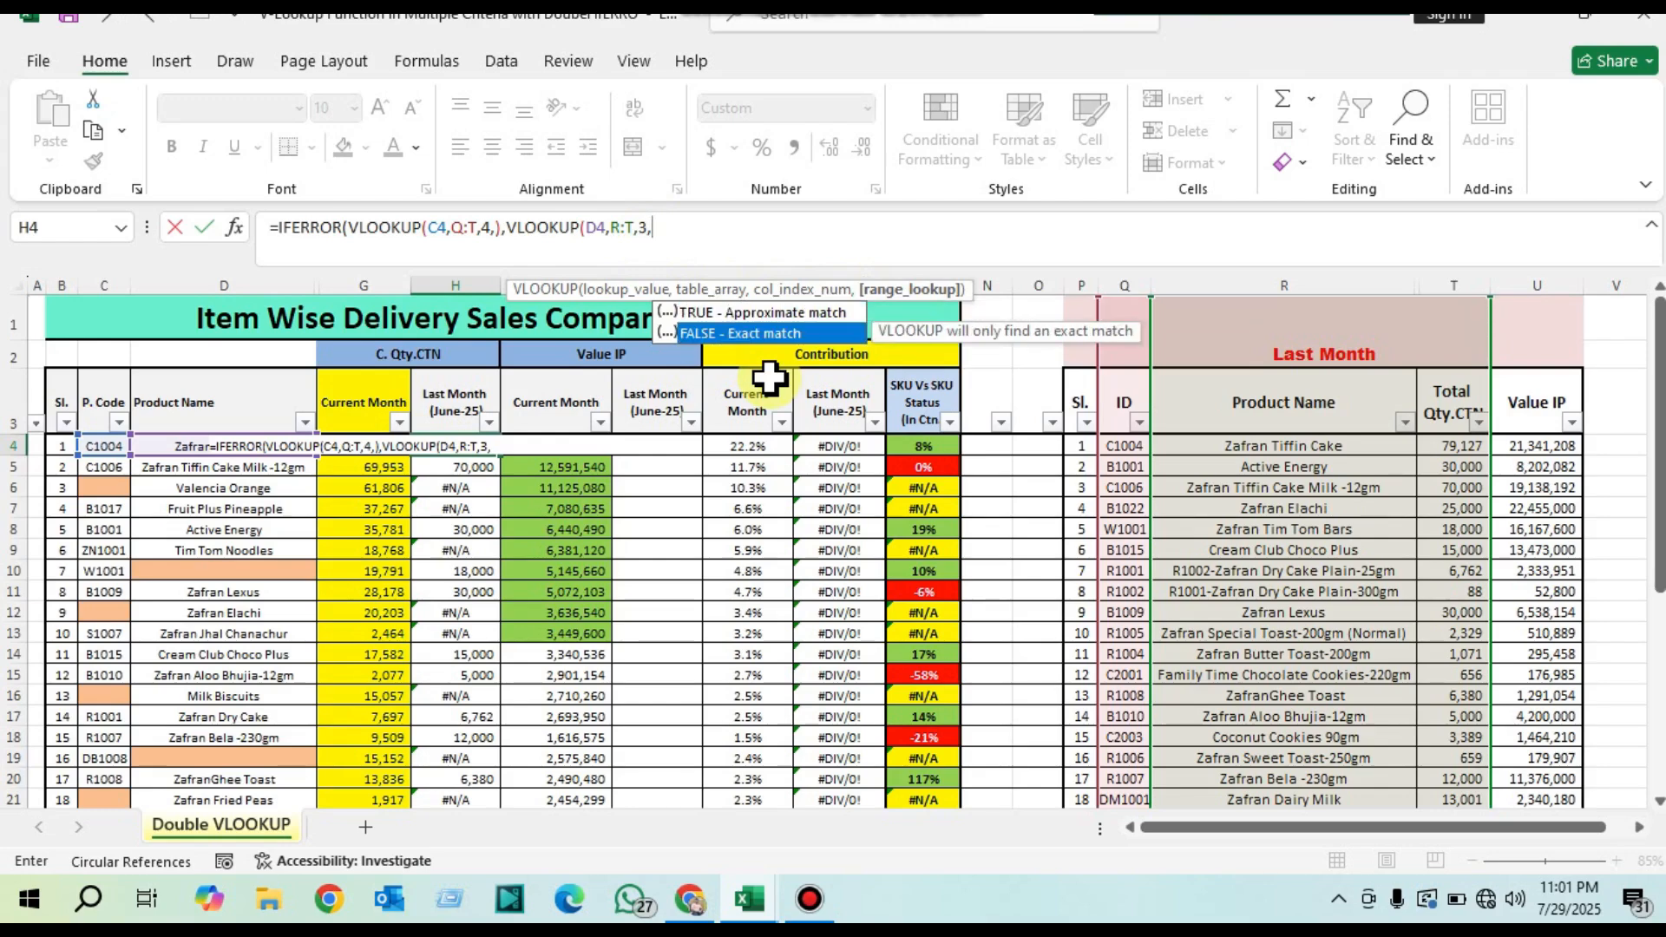
key("Tab")
key("Return")
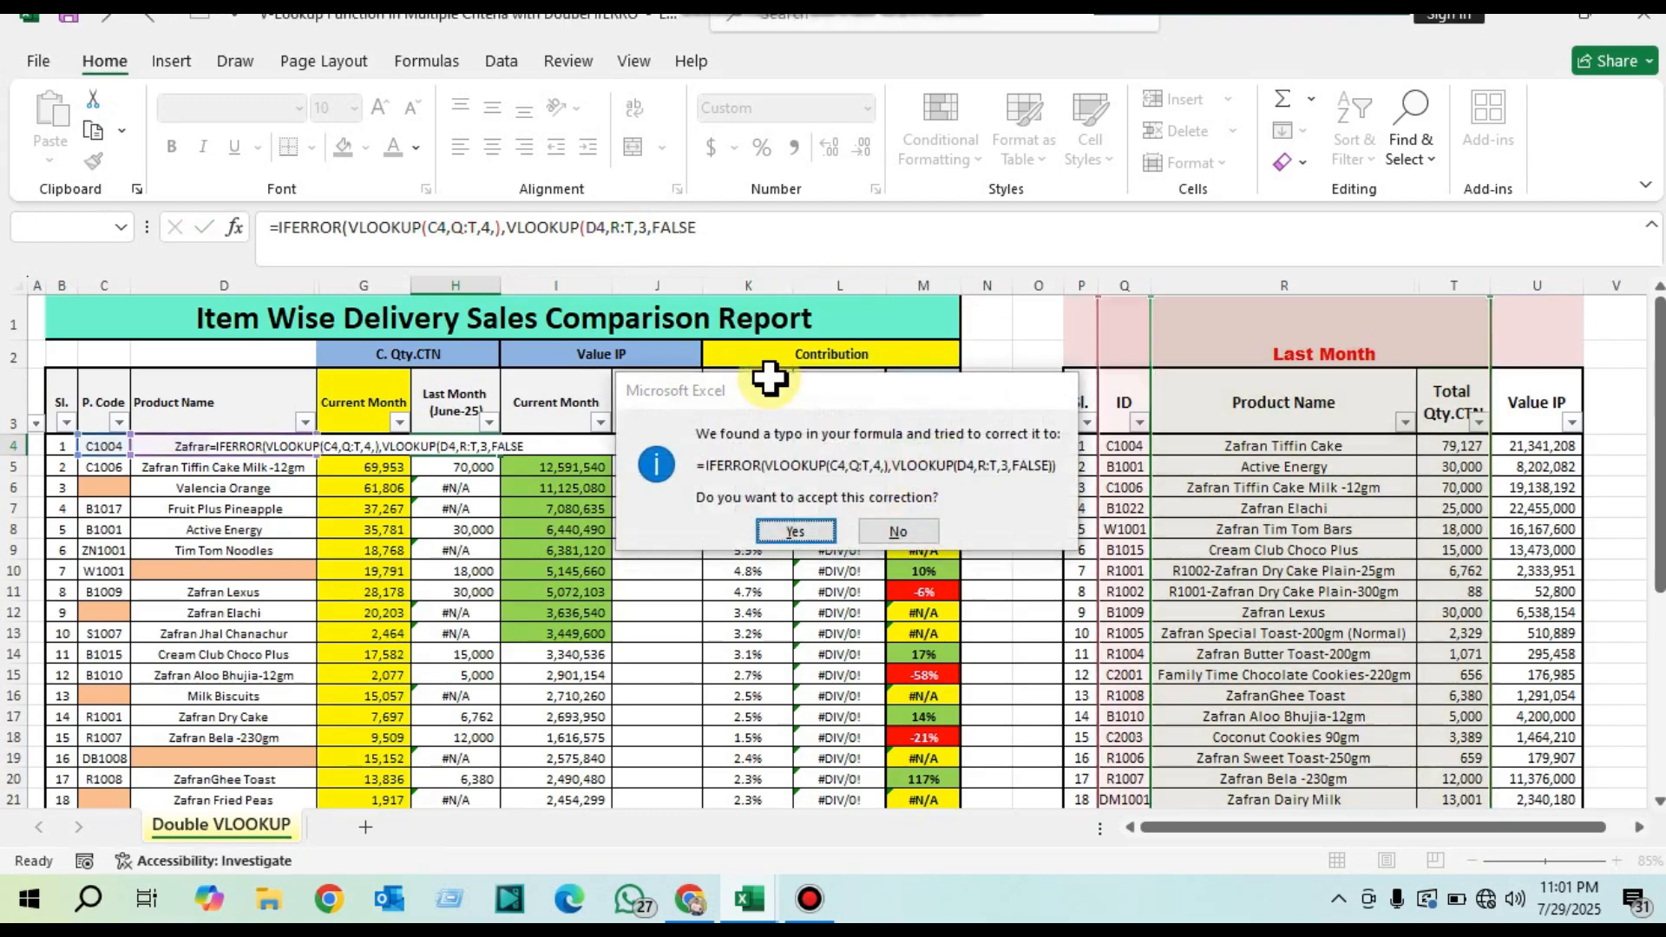
key("Return")
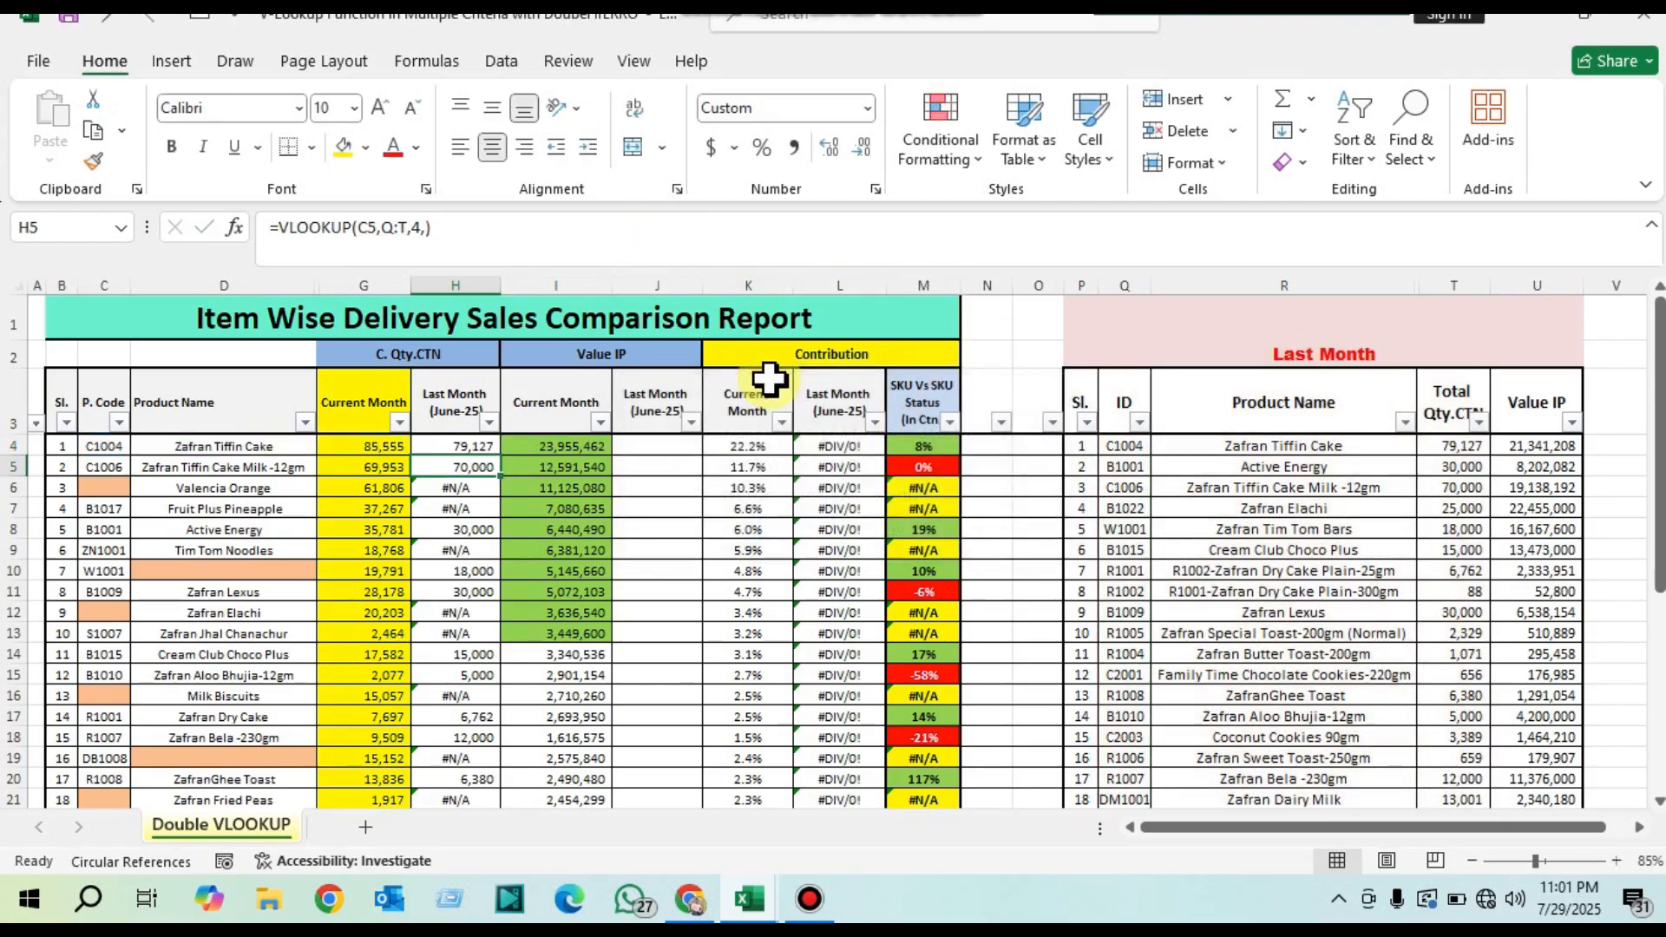
left_click(478, 445)
left_click_drag(500, 456, 518, 764)
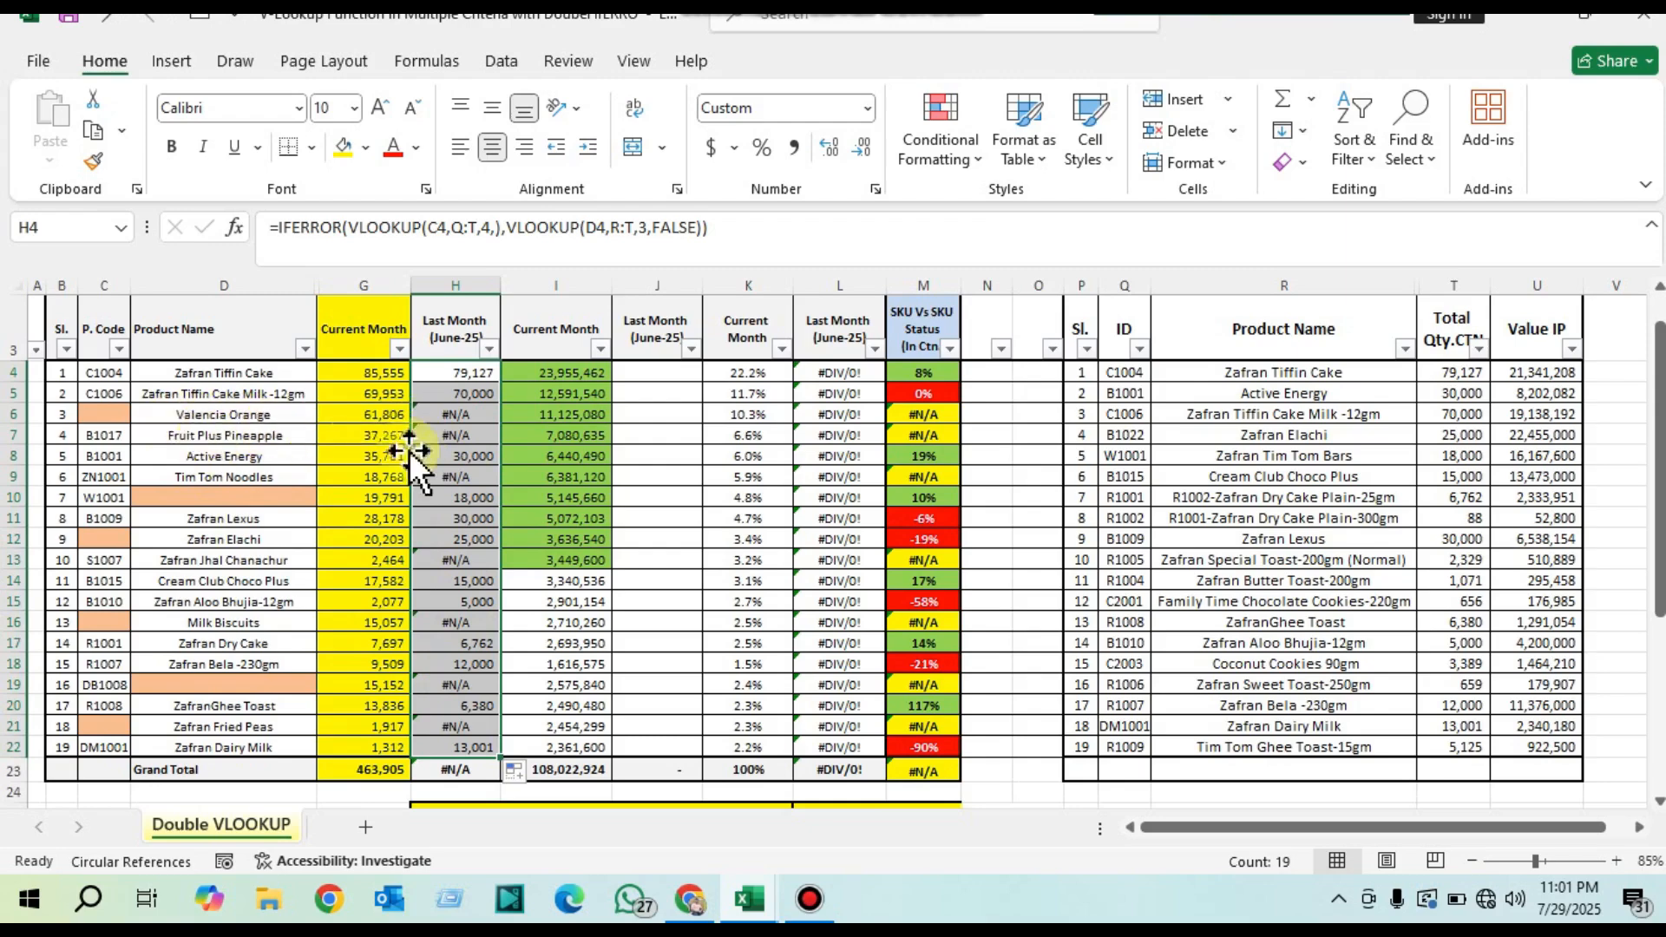
Step: Check the formula in error cell H6 and compare its product name in D6 with the Last Month product names
left_click(458, 415)
double_click(459, 415)
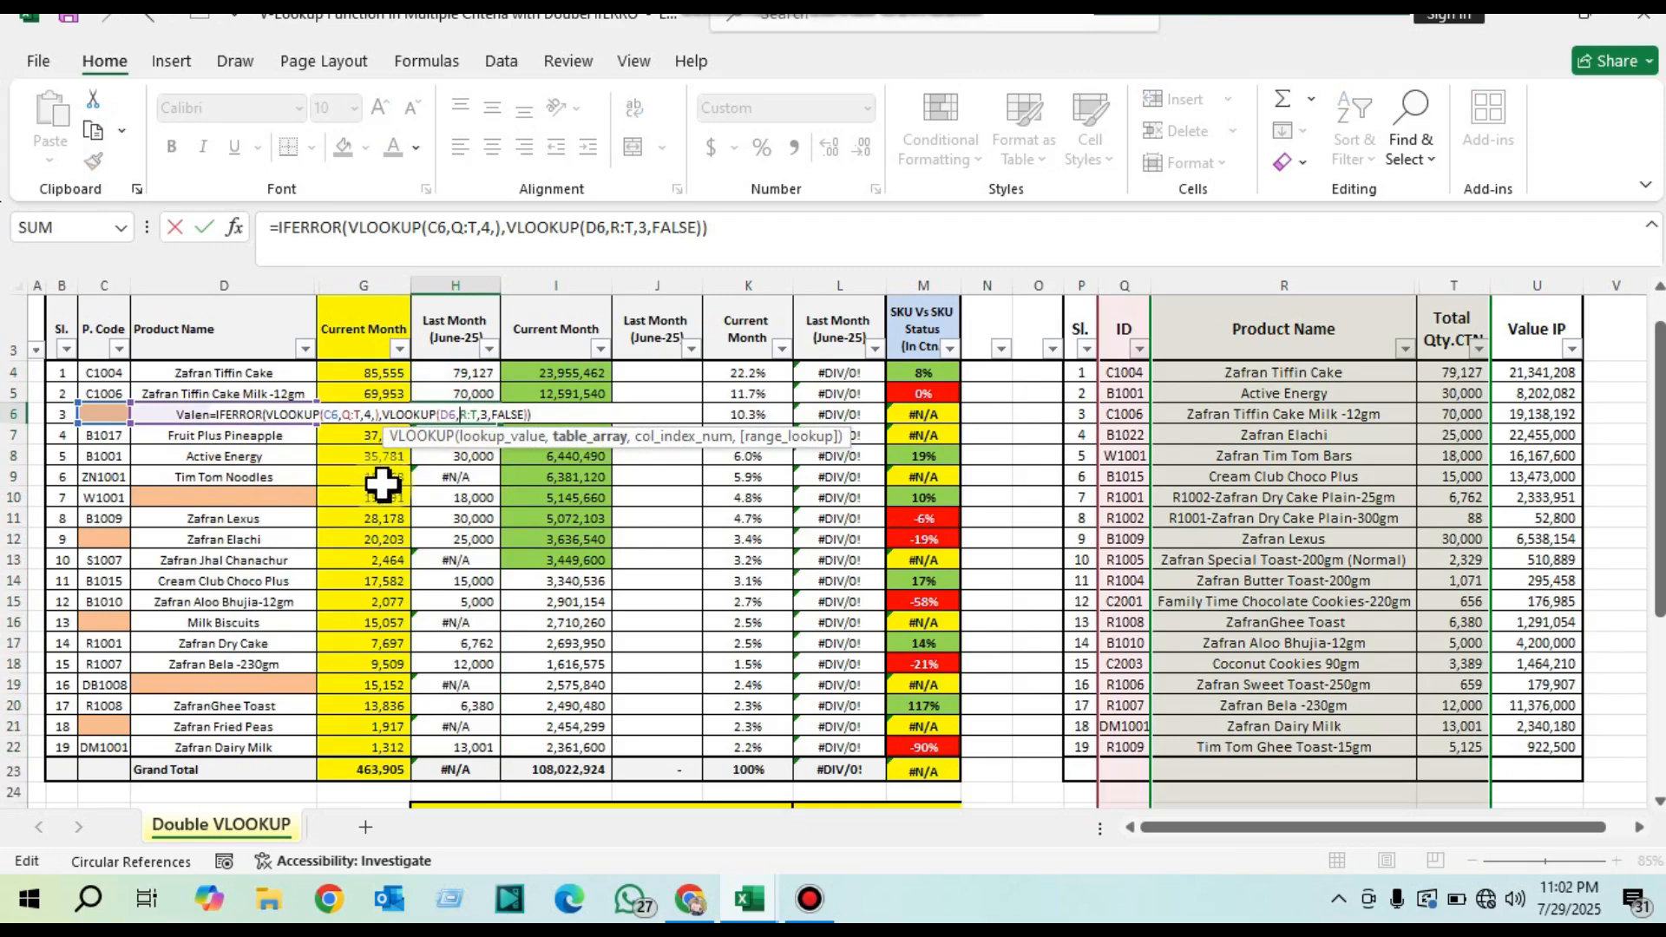
key("Escape")
left_click(252, 415)
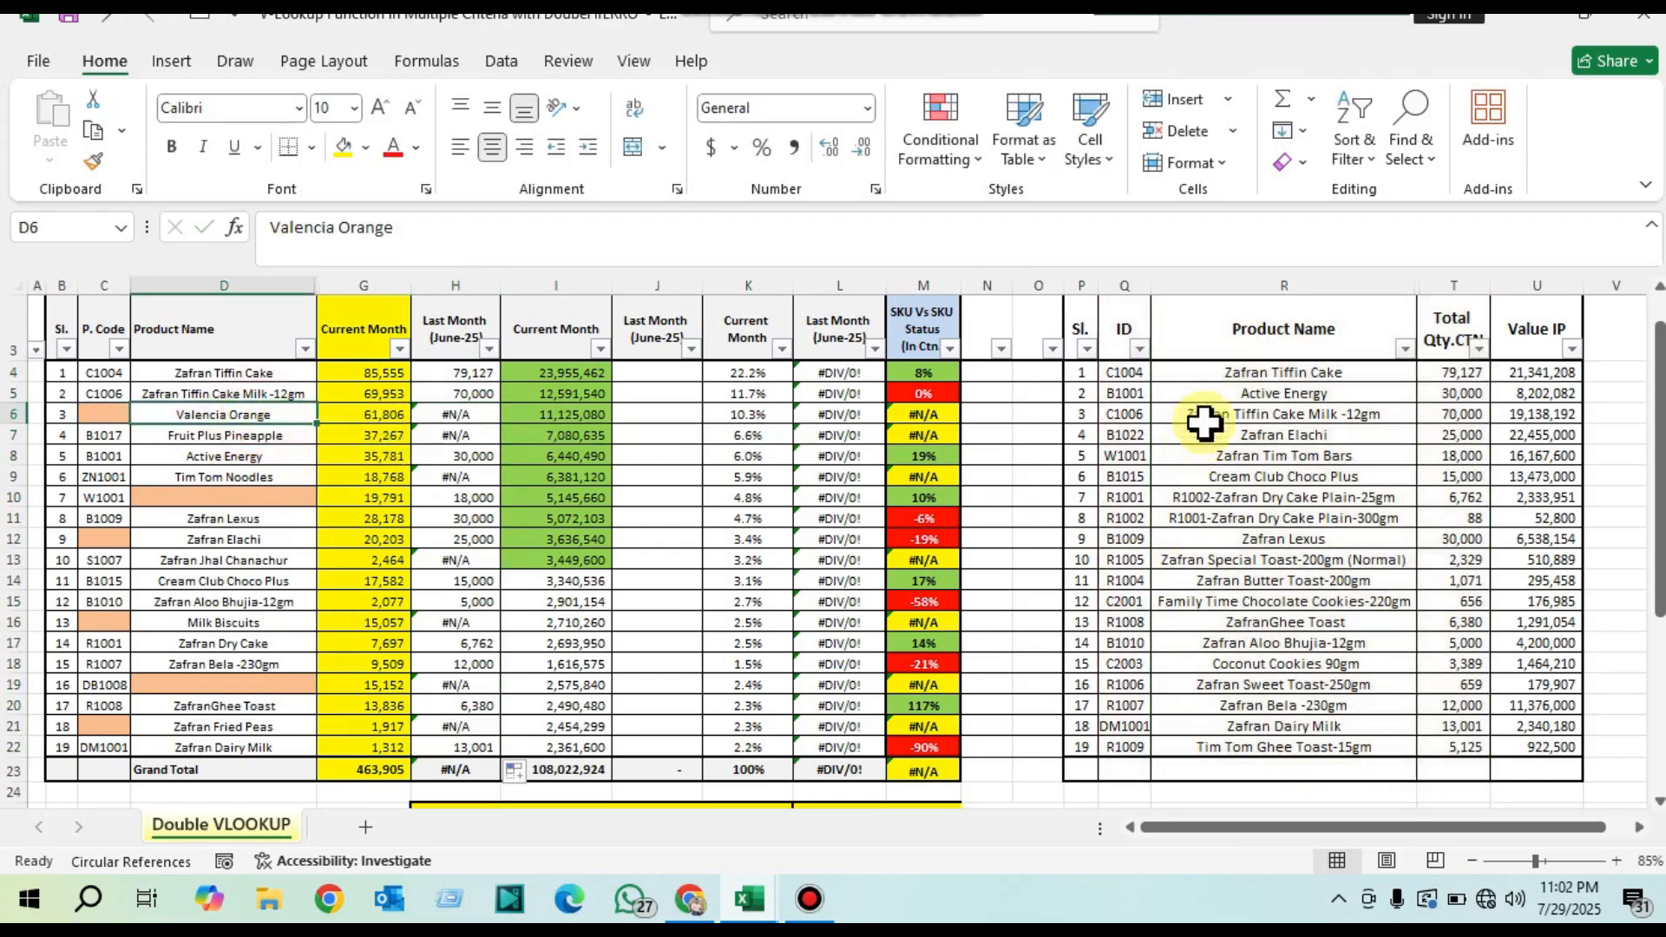
left_click_drag(1213, 372, 1268, 748)
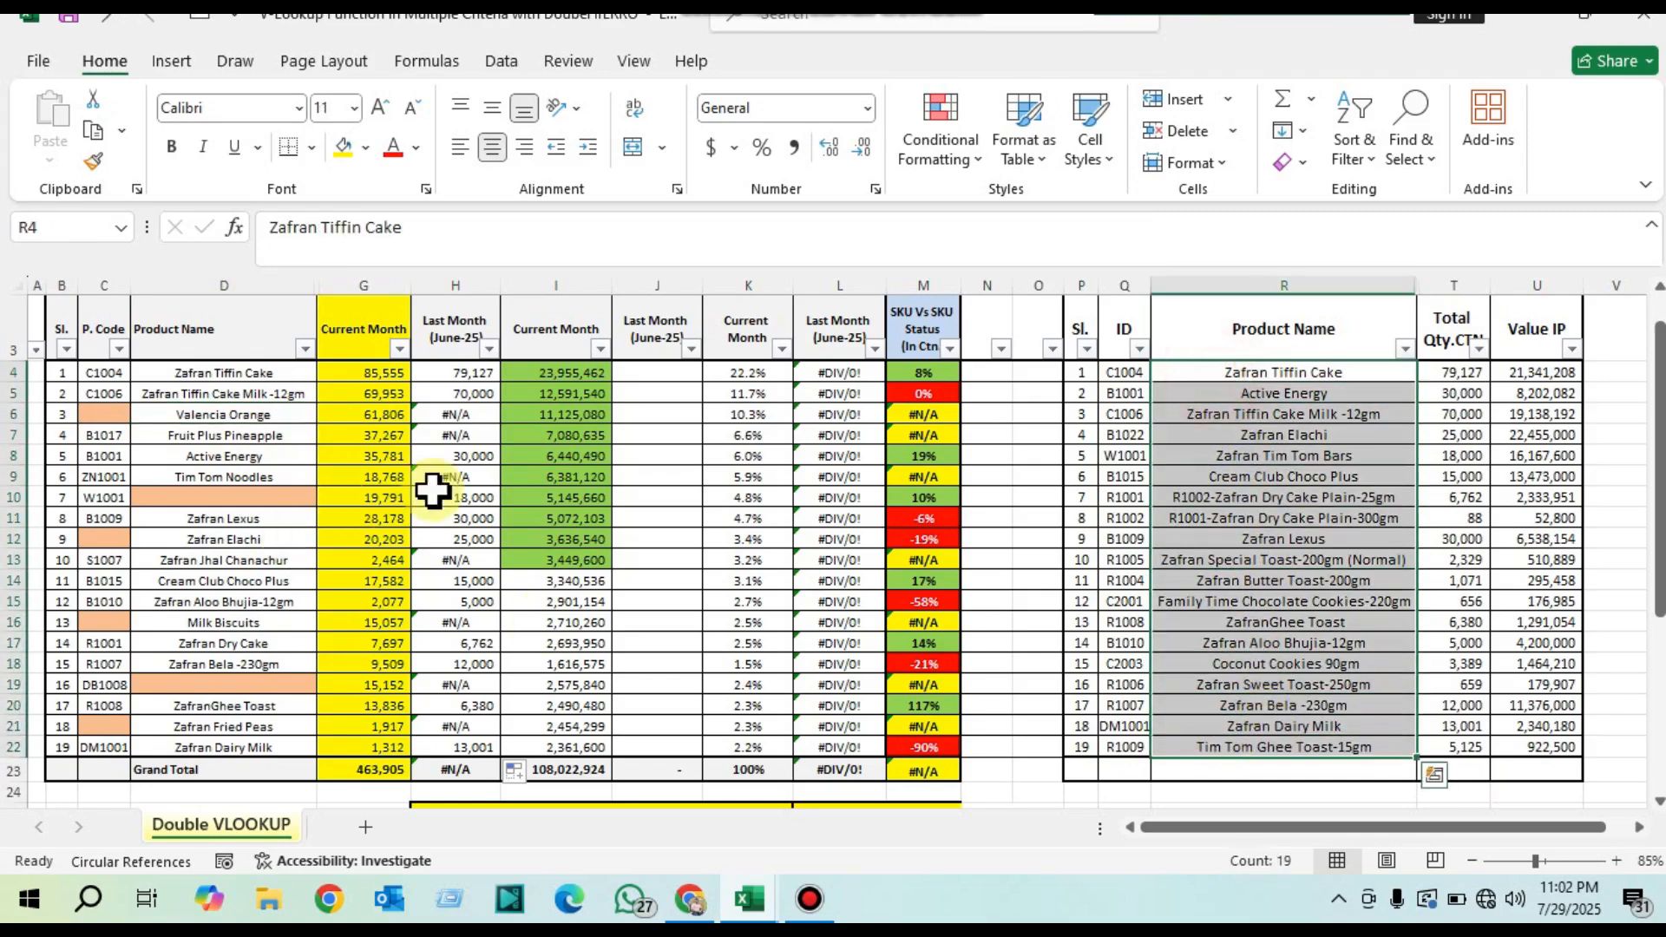
Step: Copy code B1017 and Fruit Plus Pineapple from row 7 and paste them as values below the Last Month table, starting at Q25
left_click(453, 435)
left_click_drag(112, 437, 256, 439)
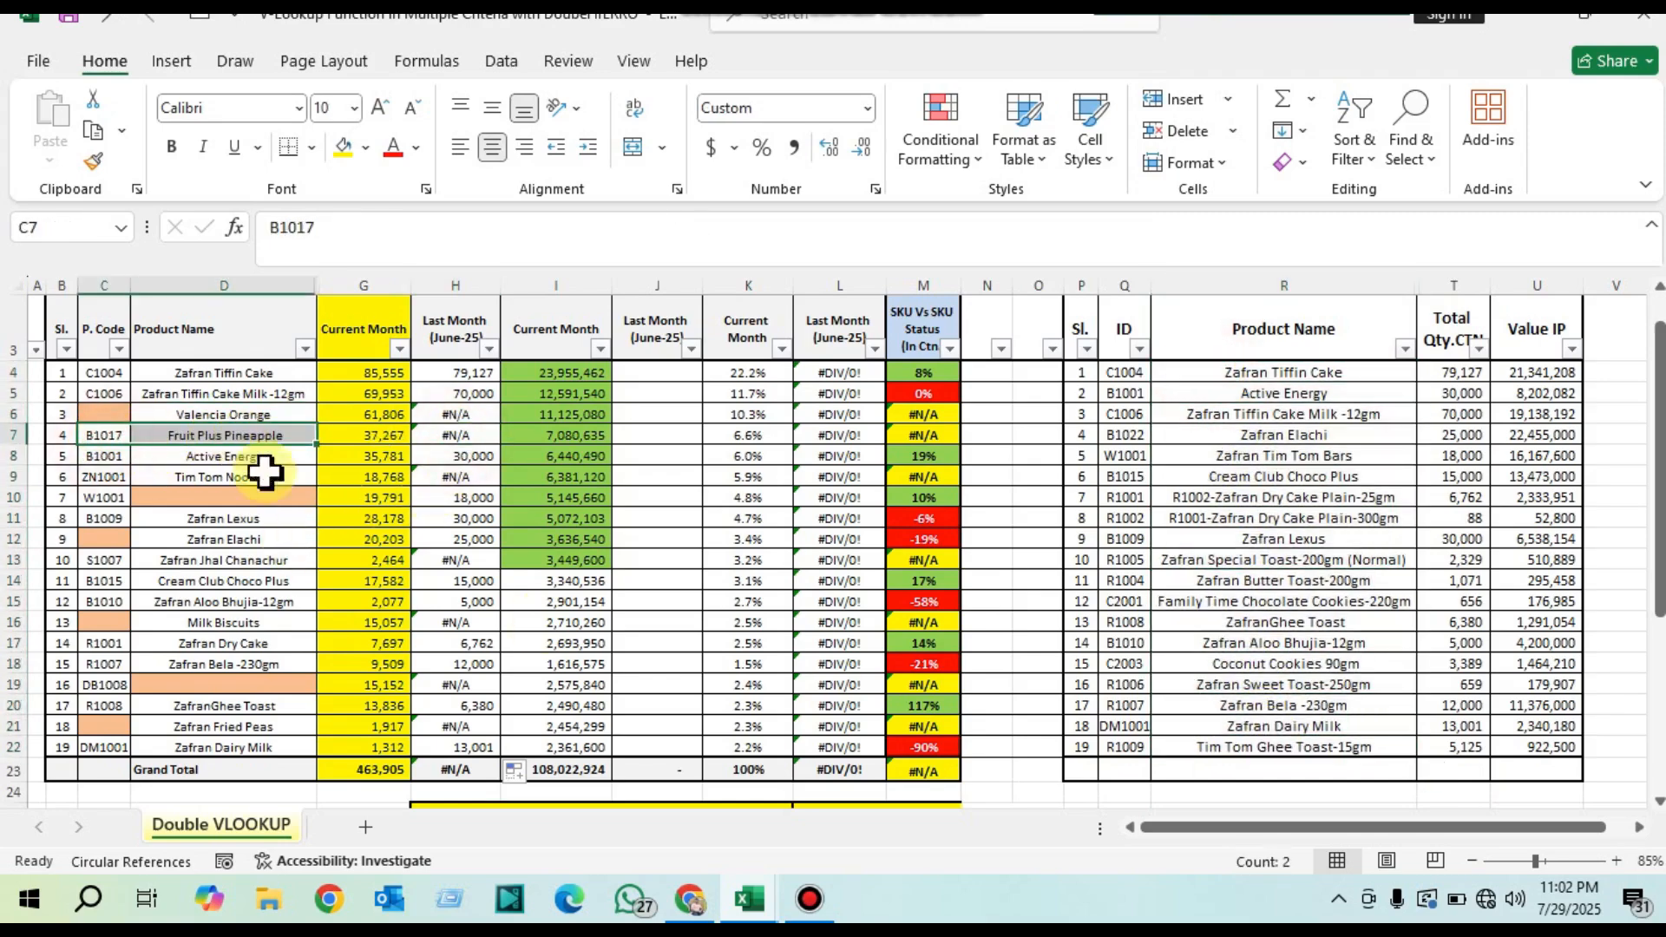
key("ctrl+c")
scroll(1166, 715, "down", 1)
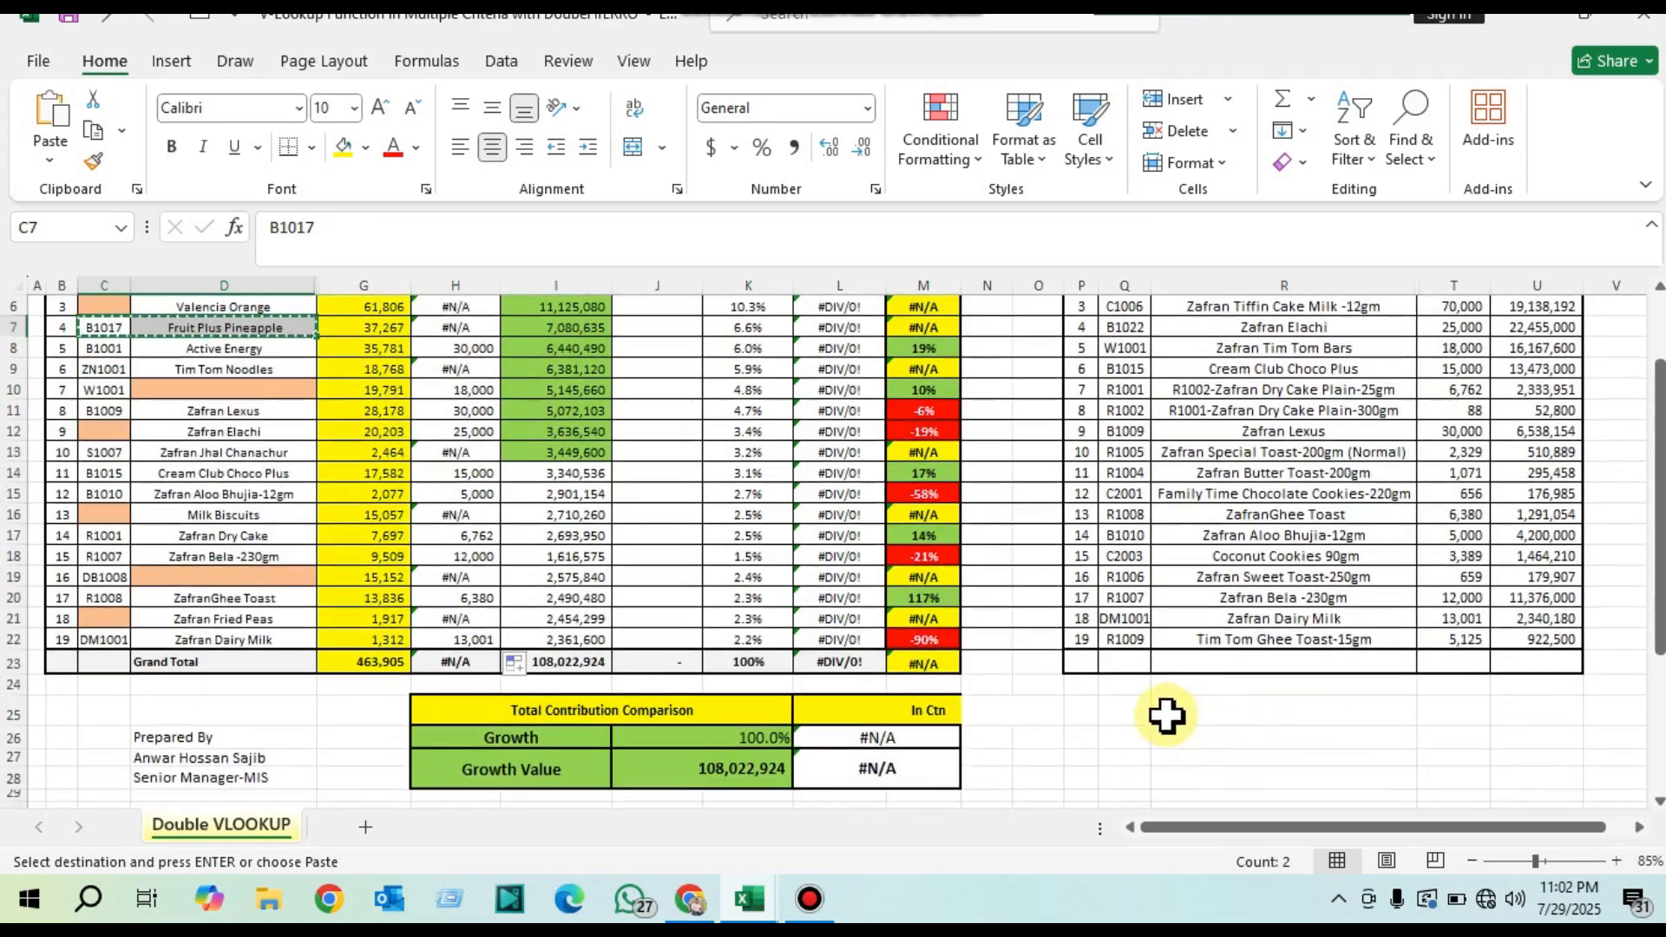
left_click(1122, 709)
right_click(1123, 708)
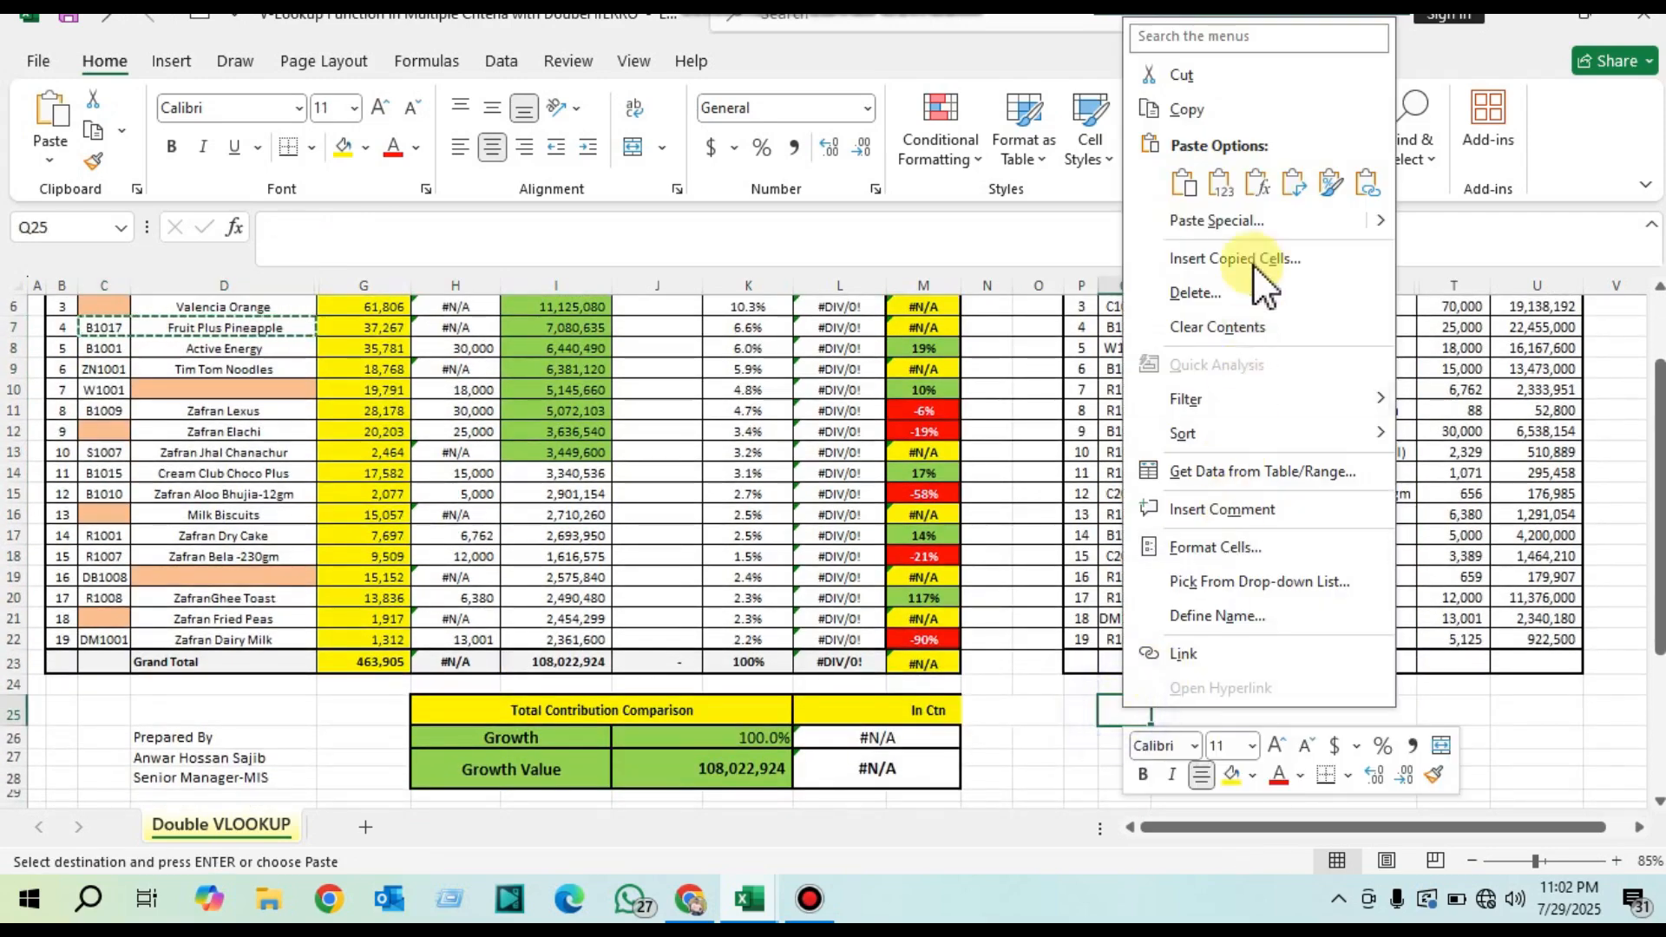
left_click(1216, 178)
Step: Apply a Duplicate Values conditional format with Light Red Fill with Dark Red Text to columns Q:R
left_click_drag(1126, 286, 1209, 286)
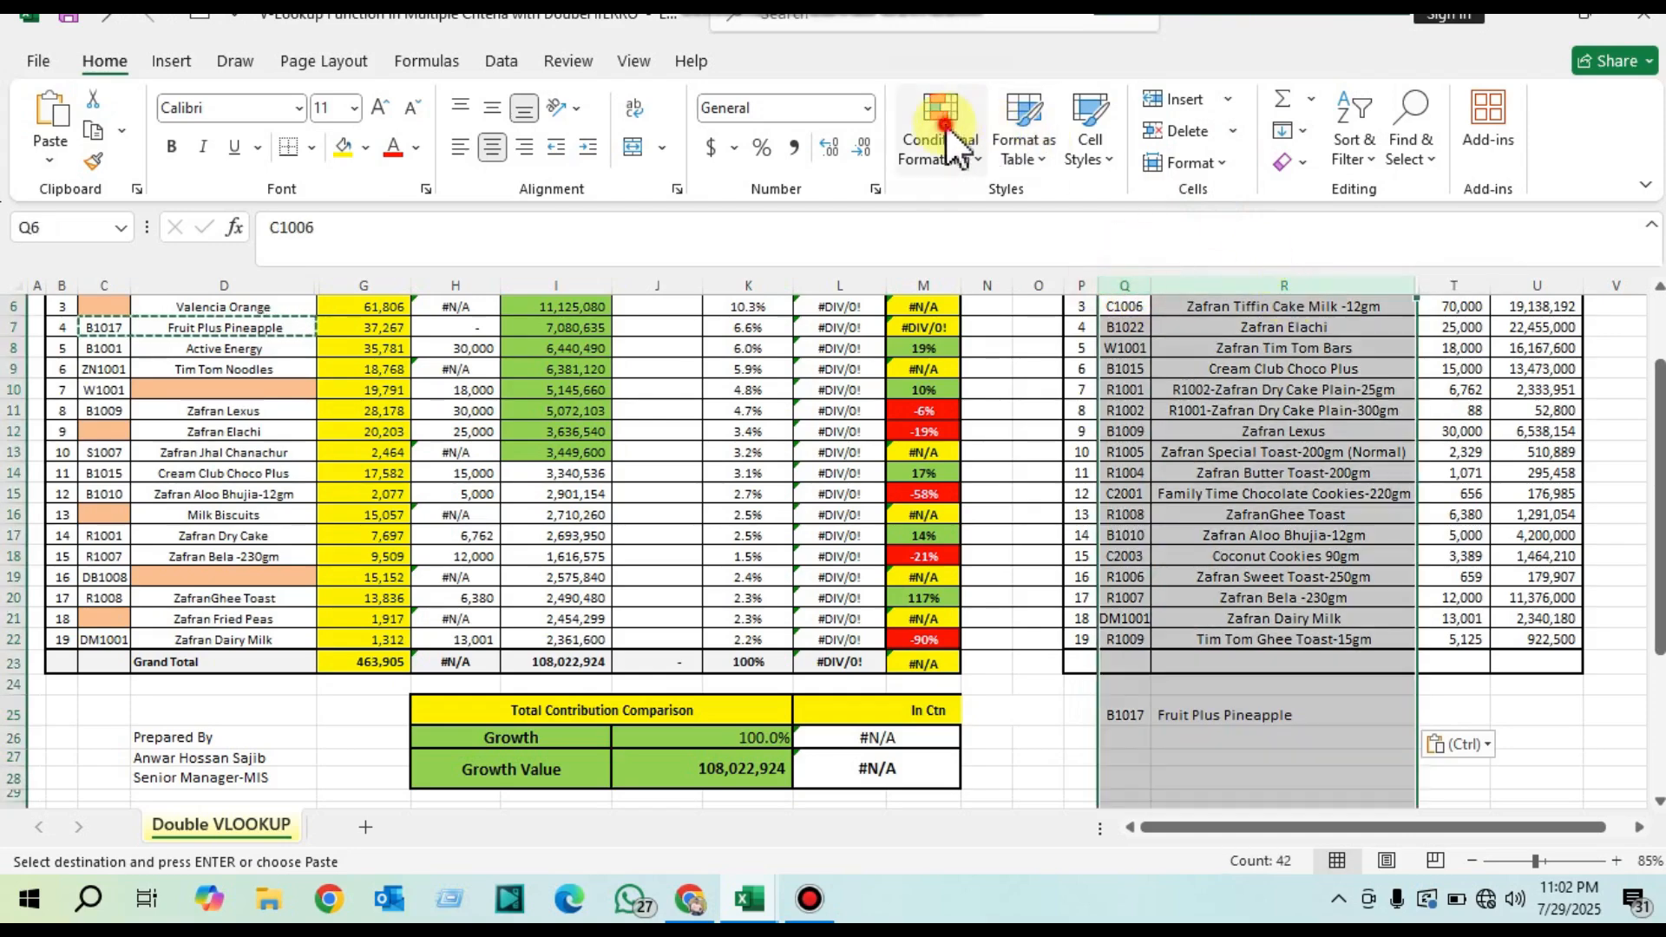
left_click(948, 130)
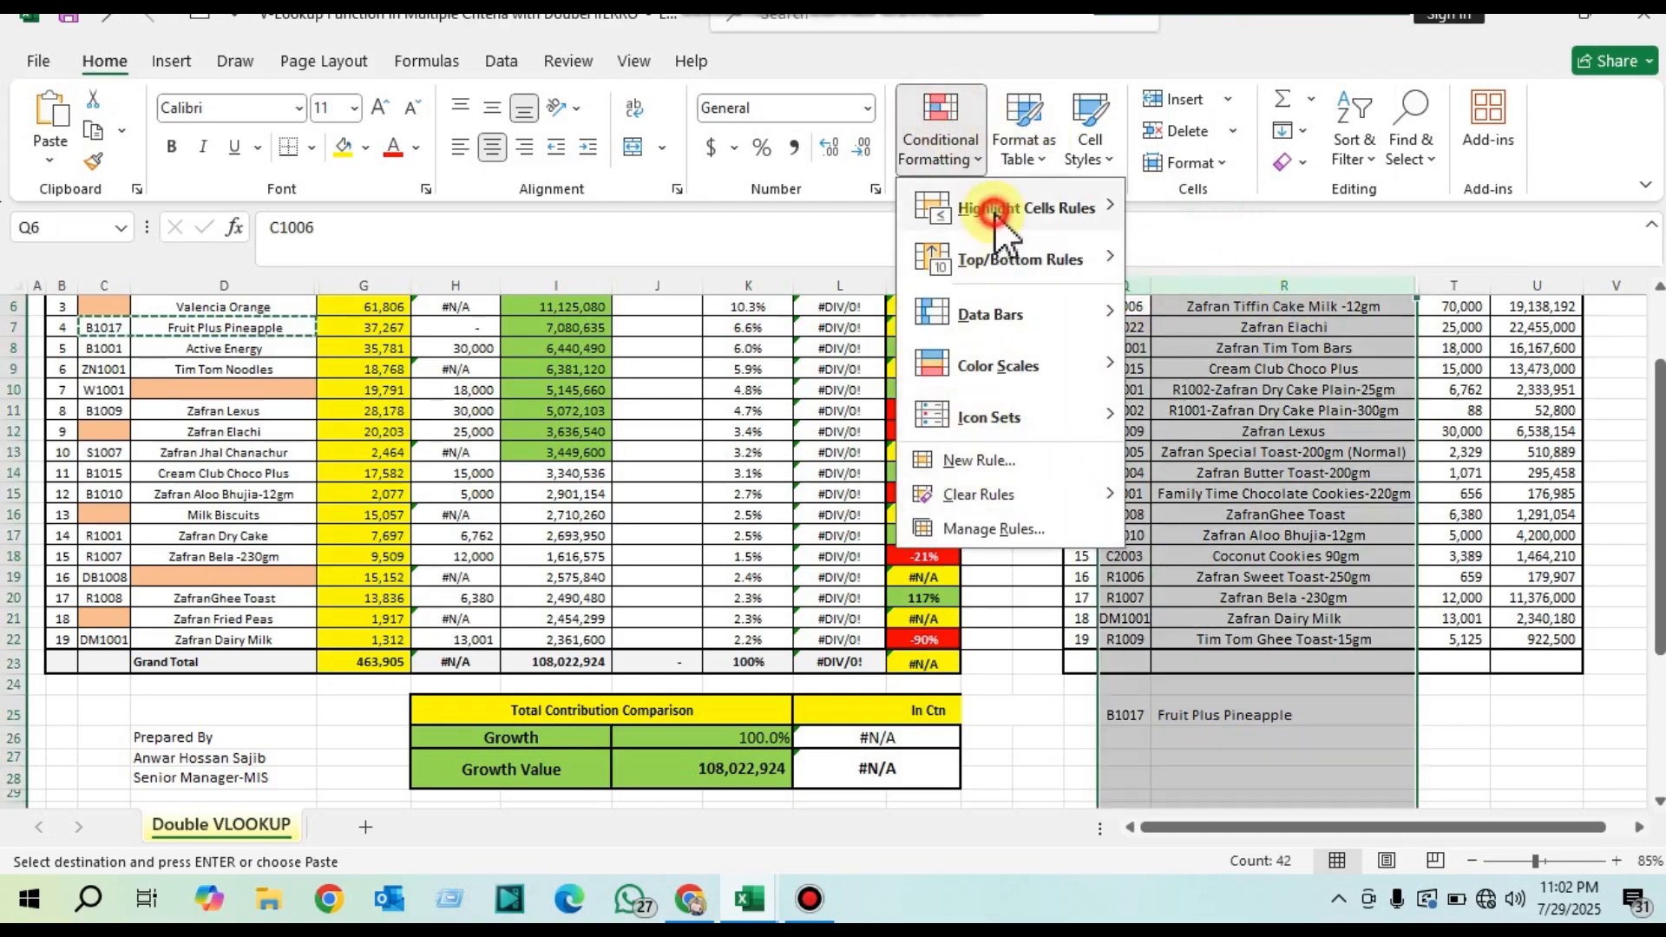
mouse_move(998, 208)
left_click(1286, 512)
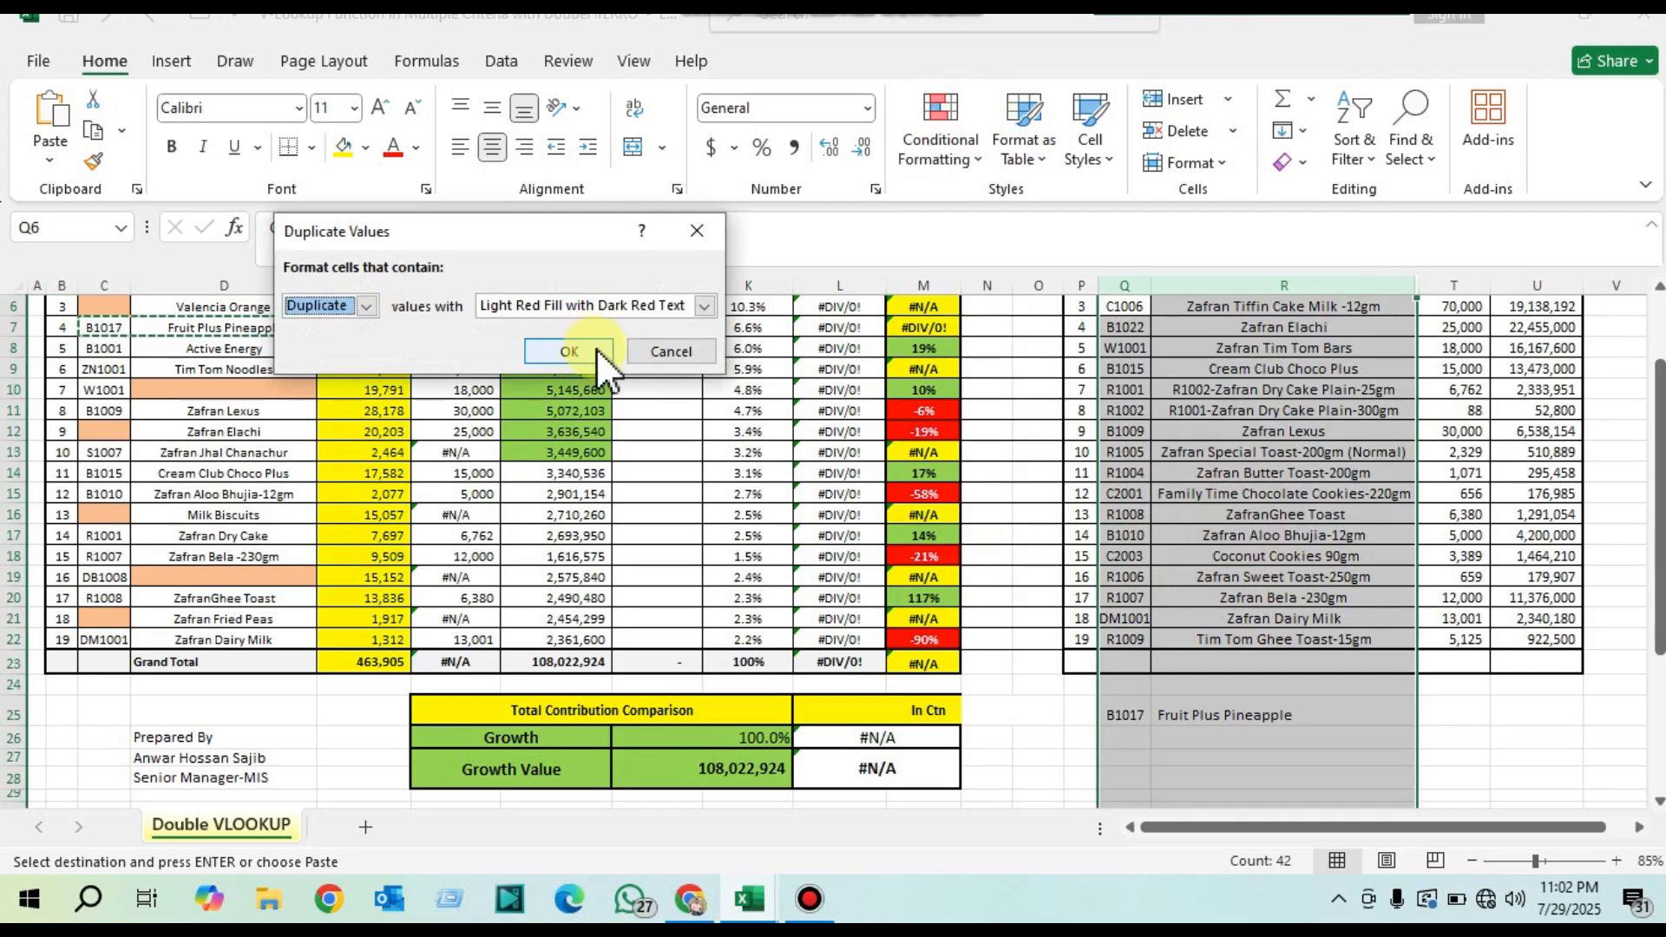
left_click(568, 350)
Step: Copy the product name Valencia Orange from D6 and paste it below the Last Month table in R26
scroll(1267, 720, "up", 1)
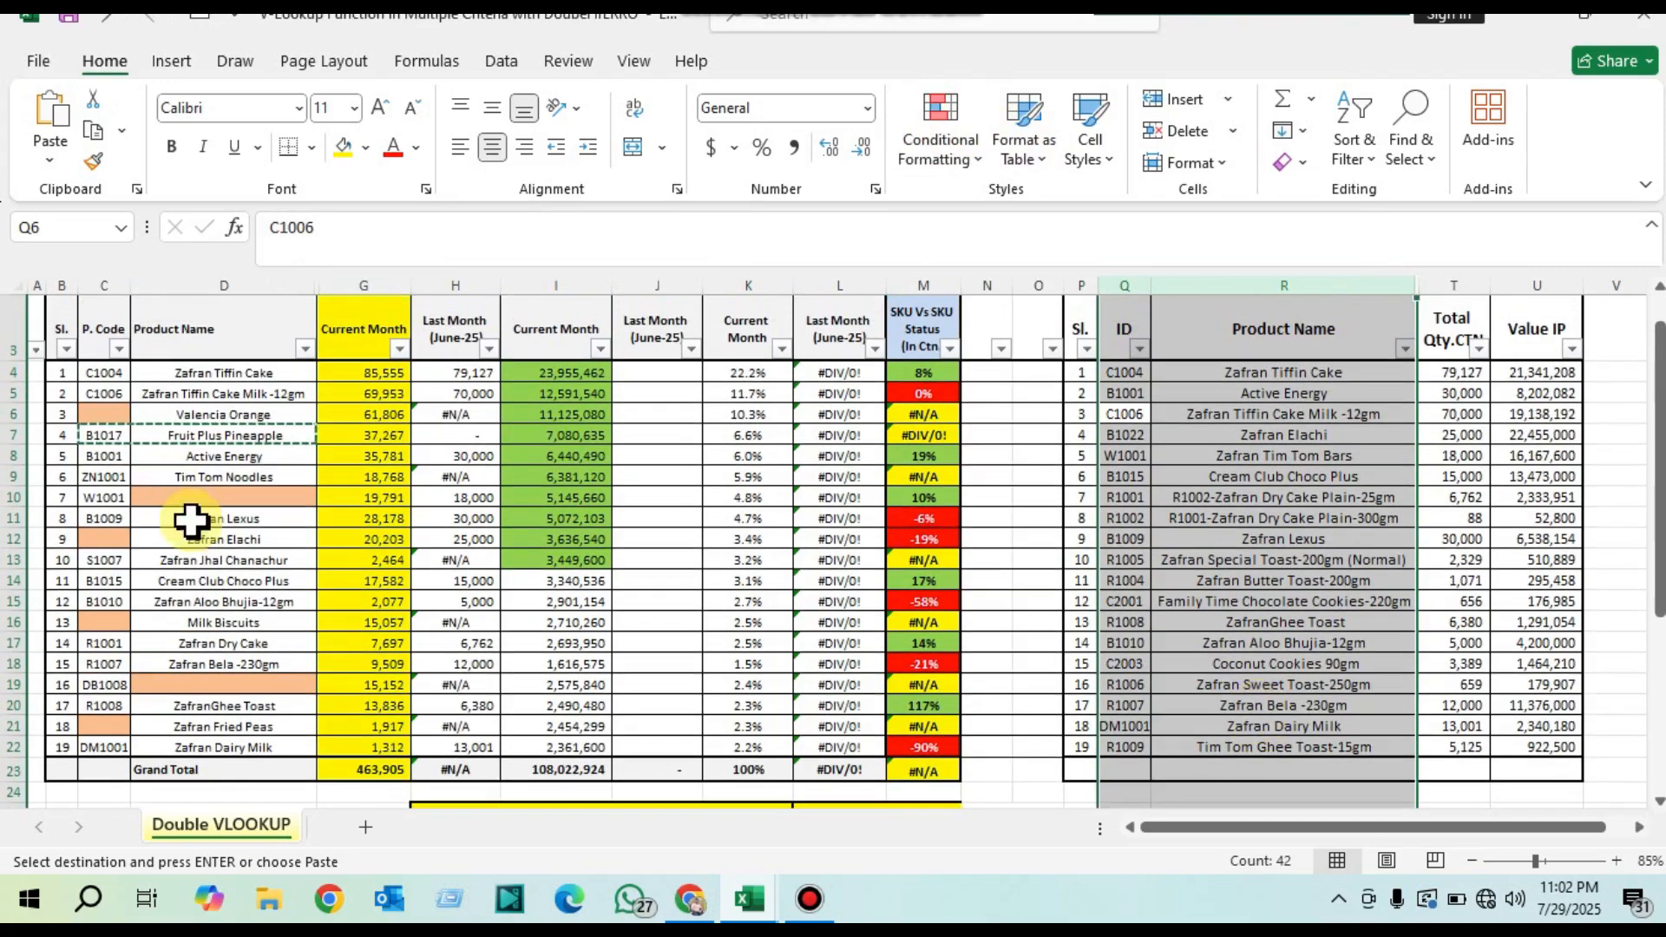
left_click(227, 416)
scroll(1182, 741, "down", 2)
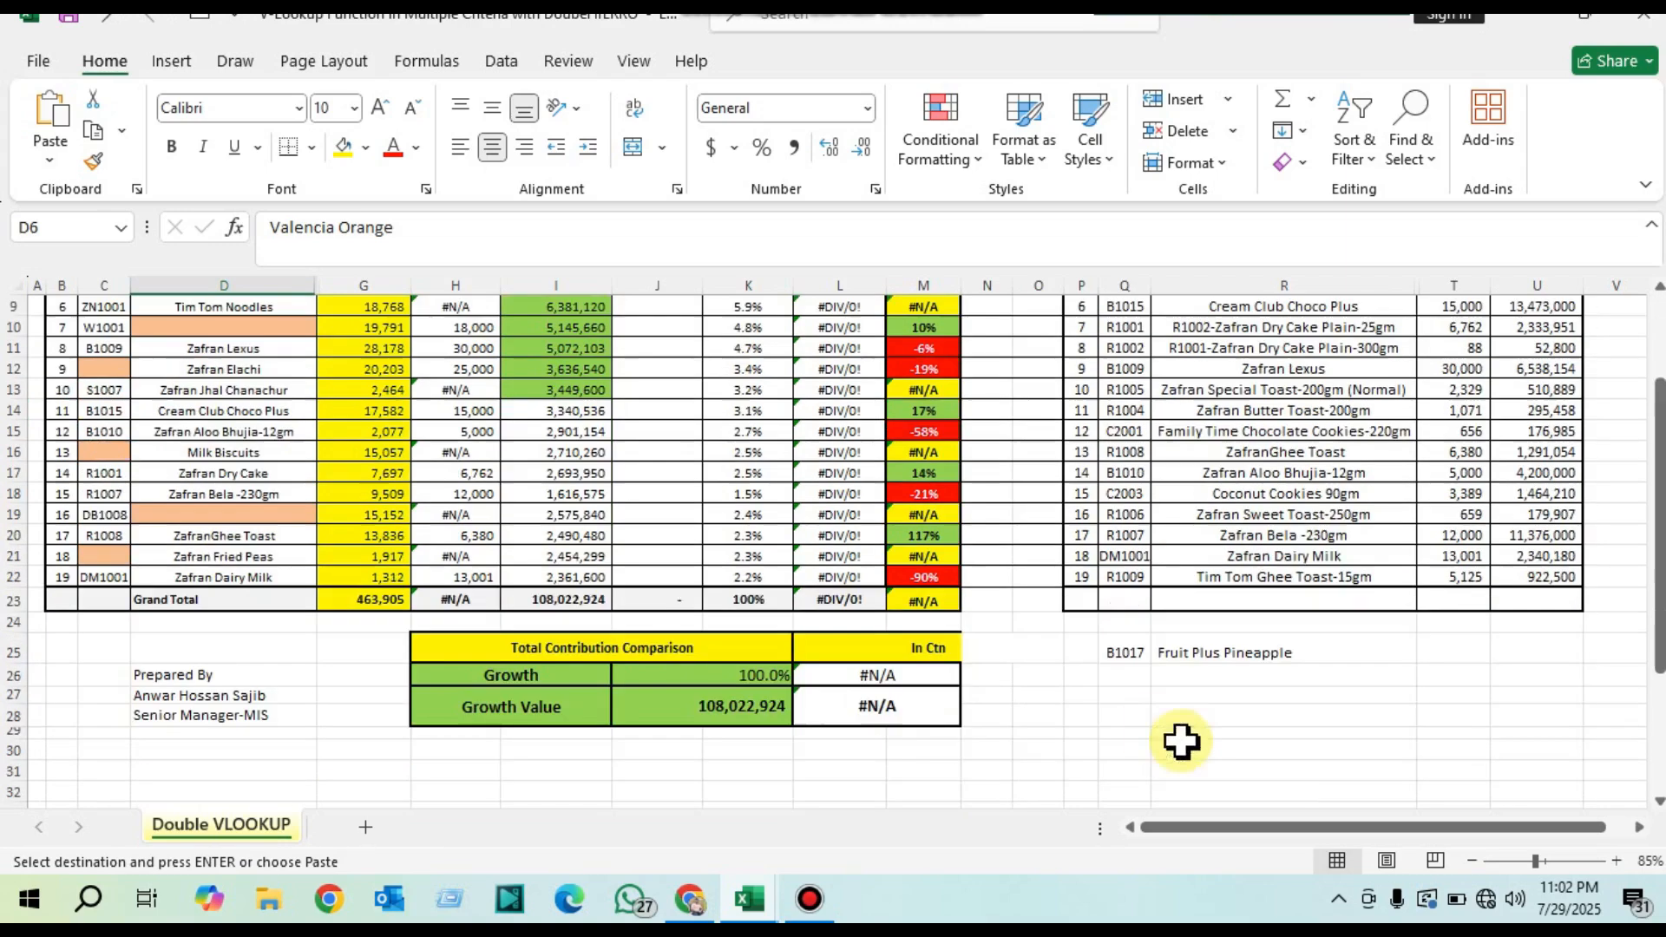
right_click(1267, 677)
left_click(1354, 156)
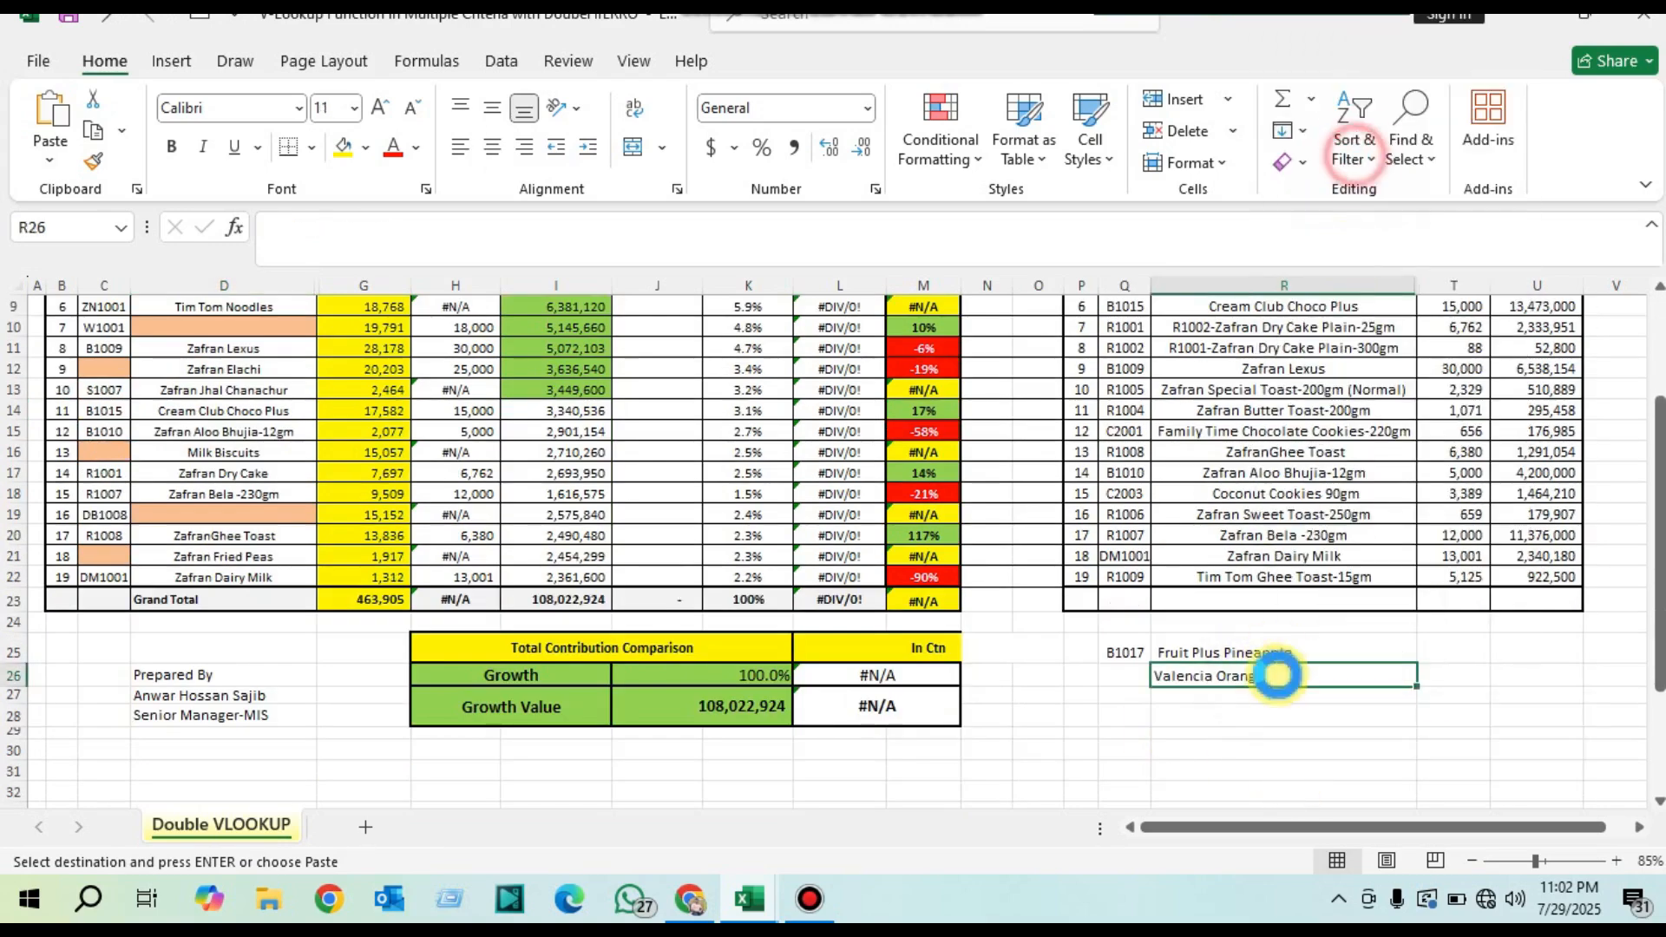
Step: Review the June-25 quantities in H4:H22 against the report's codes and product names and the Last Month table
scroll(781, 588, "up", 3)
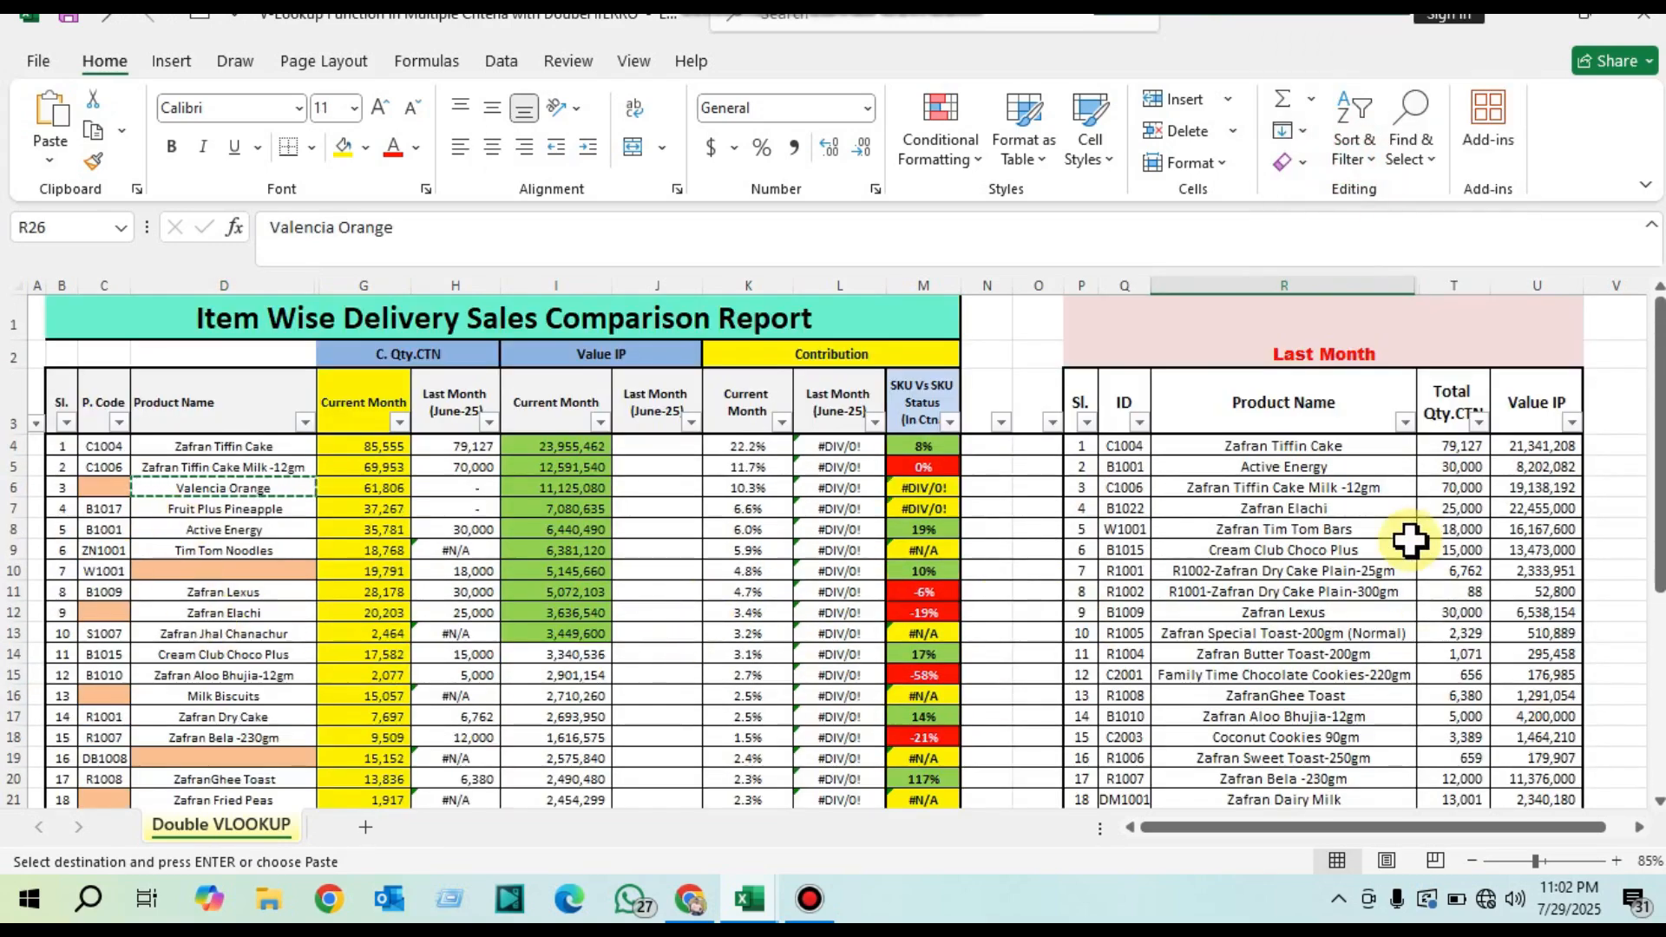
left_click_drag(1115, 446, 1380, 737)
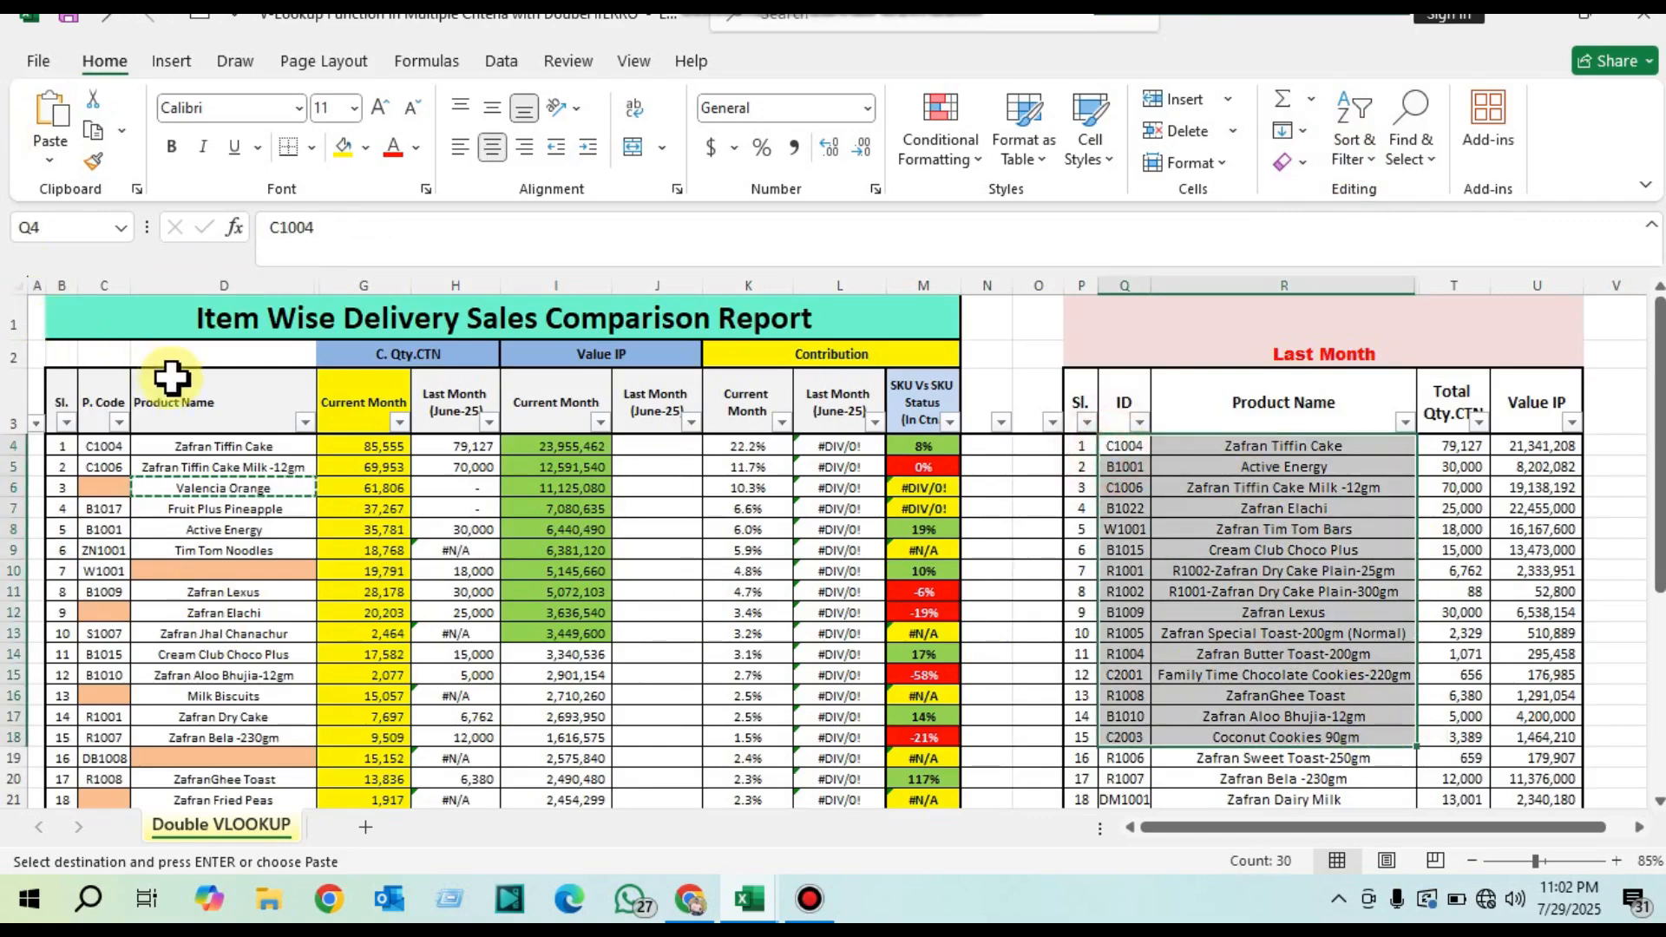
left_click_drag(111, 446, 224, 464)
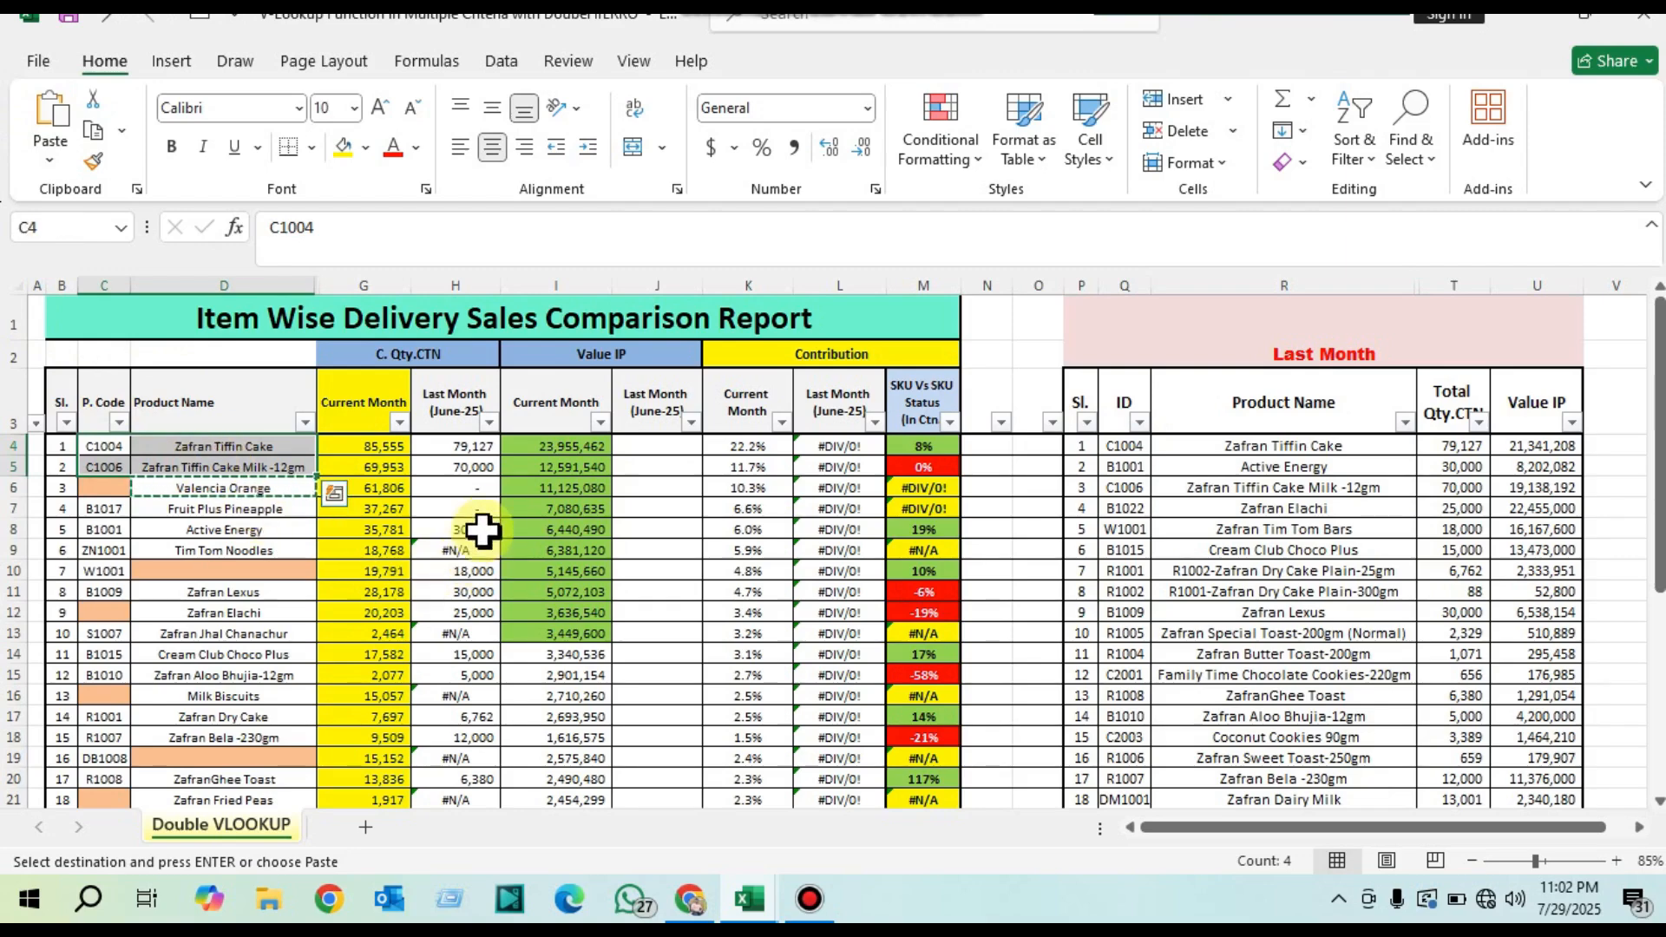
left_click_drag(466, 449, 465, 755)
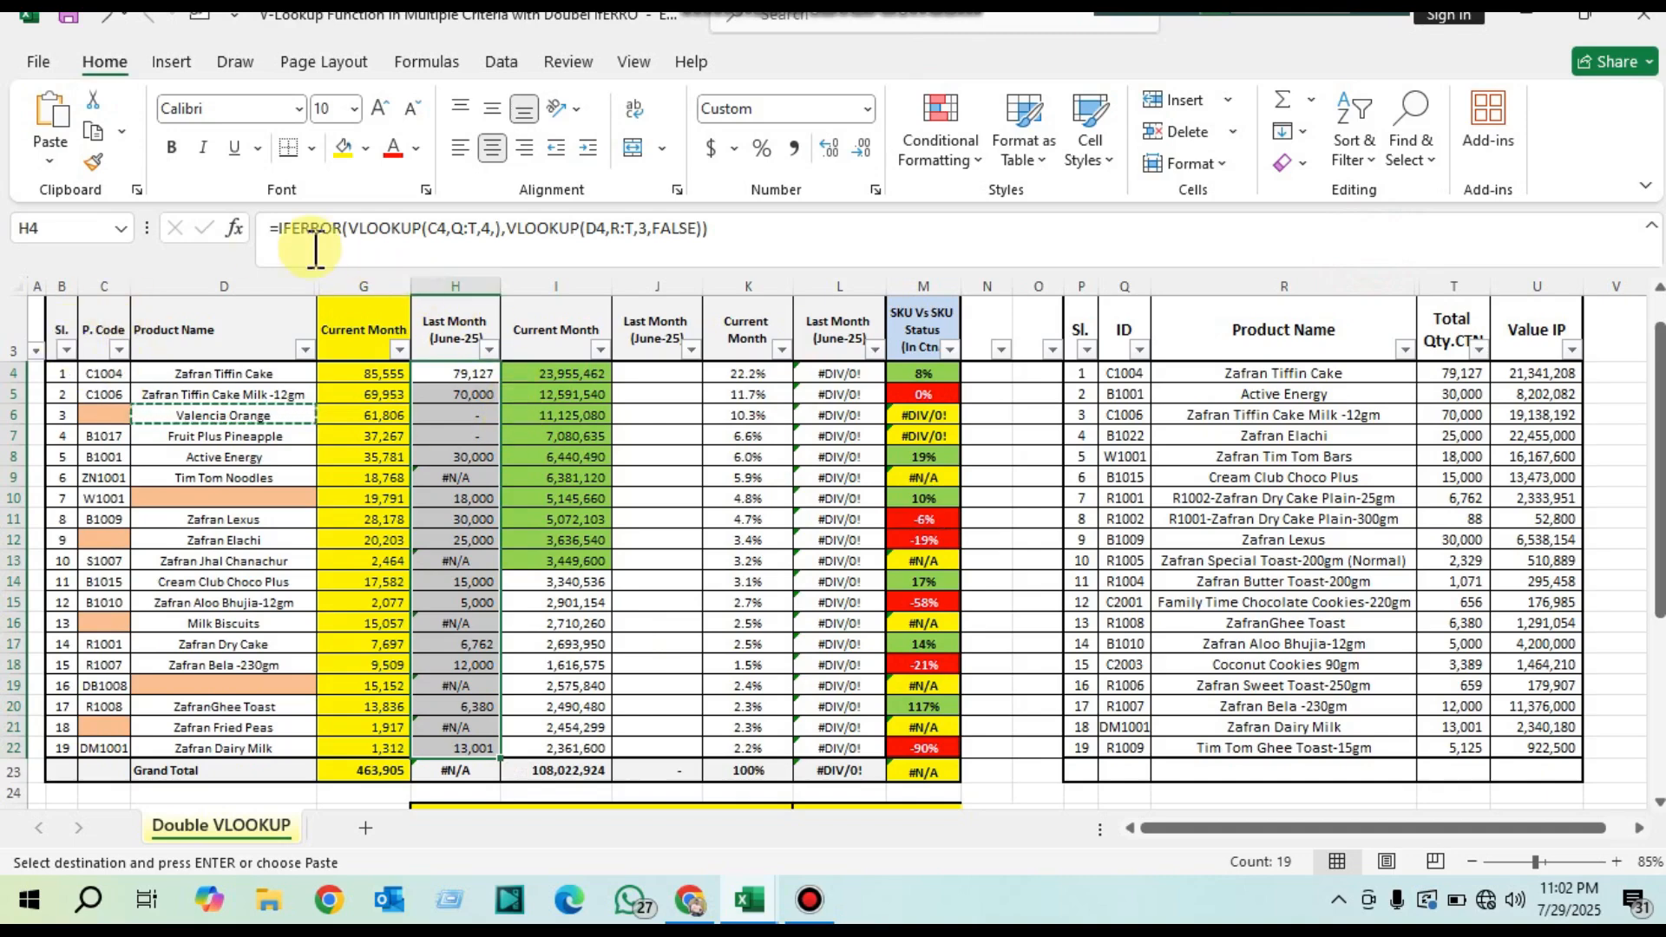
Step: Examine the empty June-25 value cell J4 and the Last Month columns R:T, from Product Name to Total Qty.CTN
left_click(657, 373)
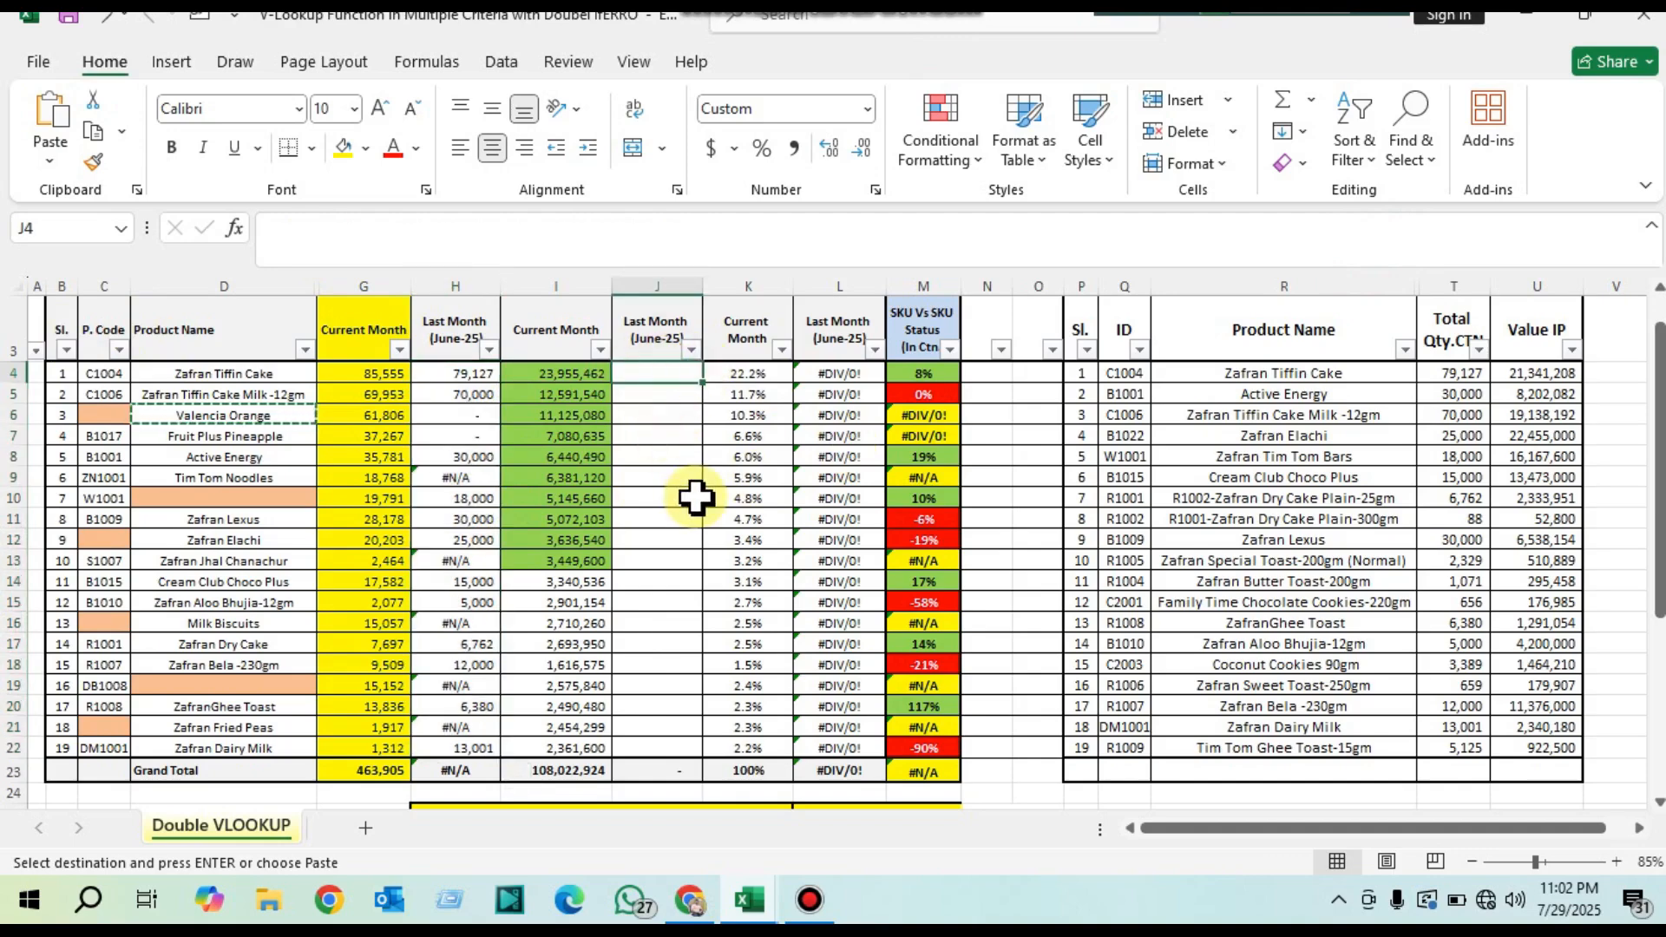
scroll(696, 497, "up", 1)
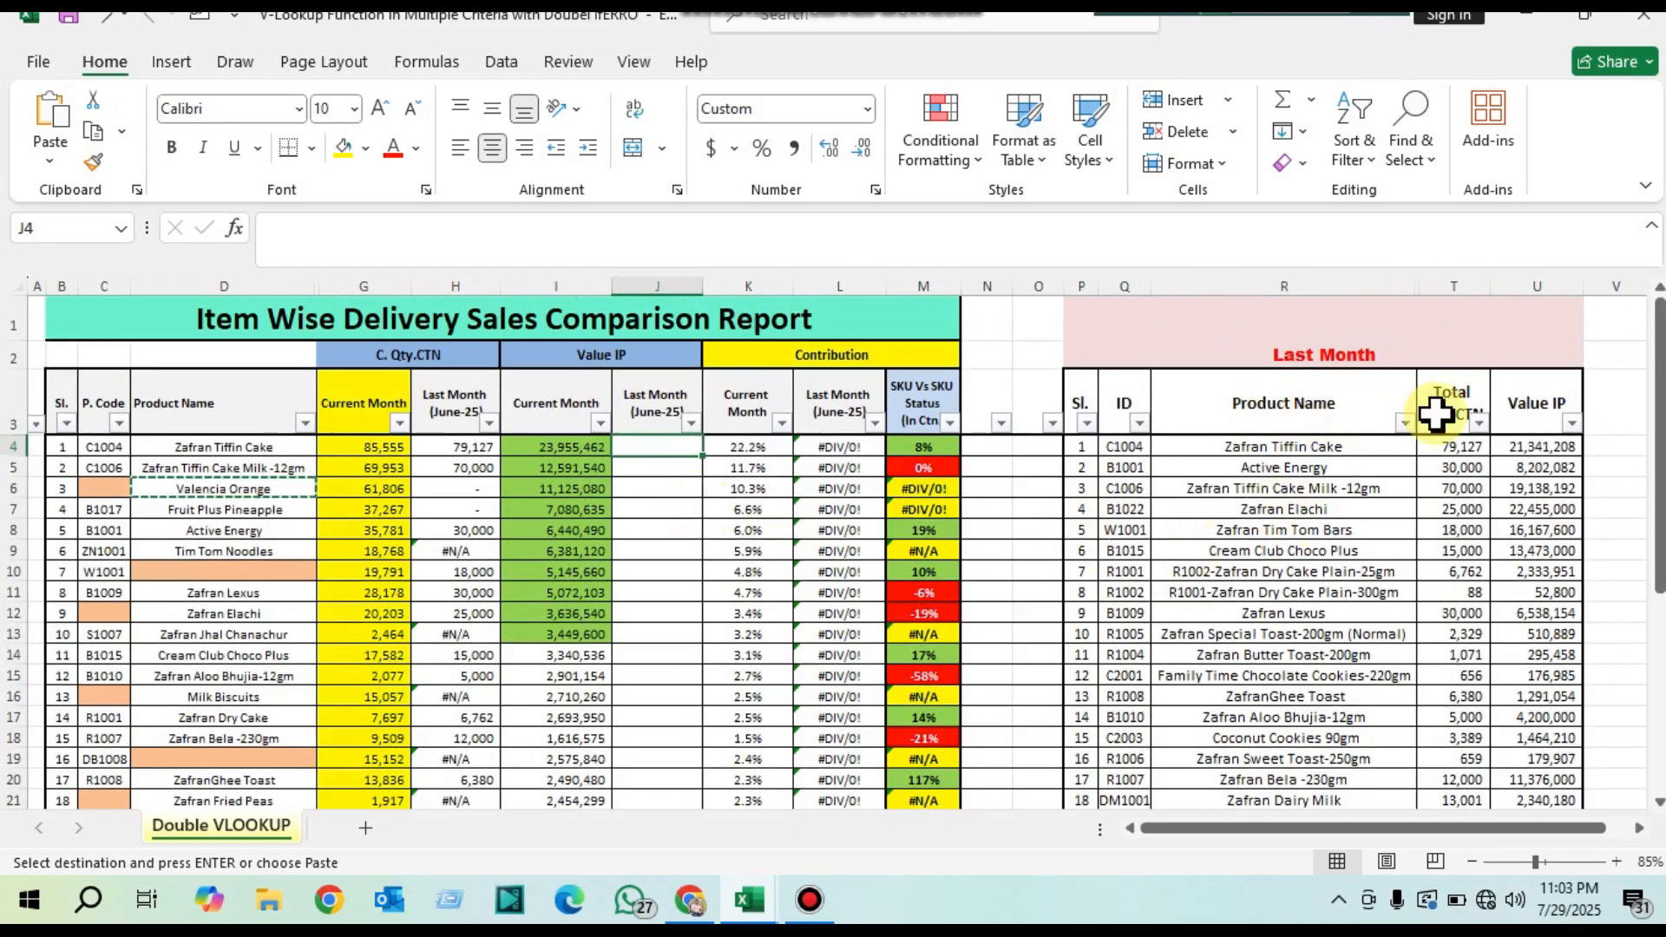
left_click(1396, 280)
left_click_drag(1451, 288, 1458, 285)
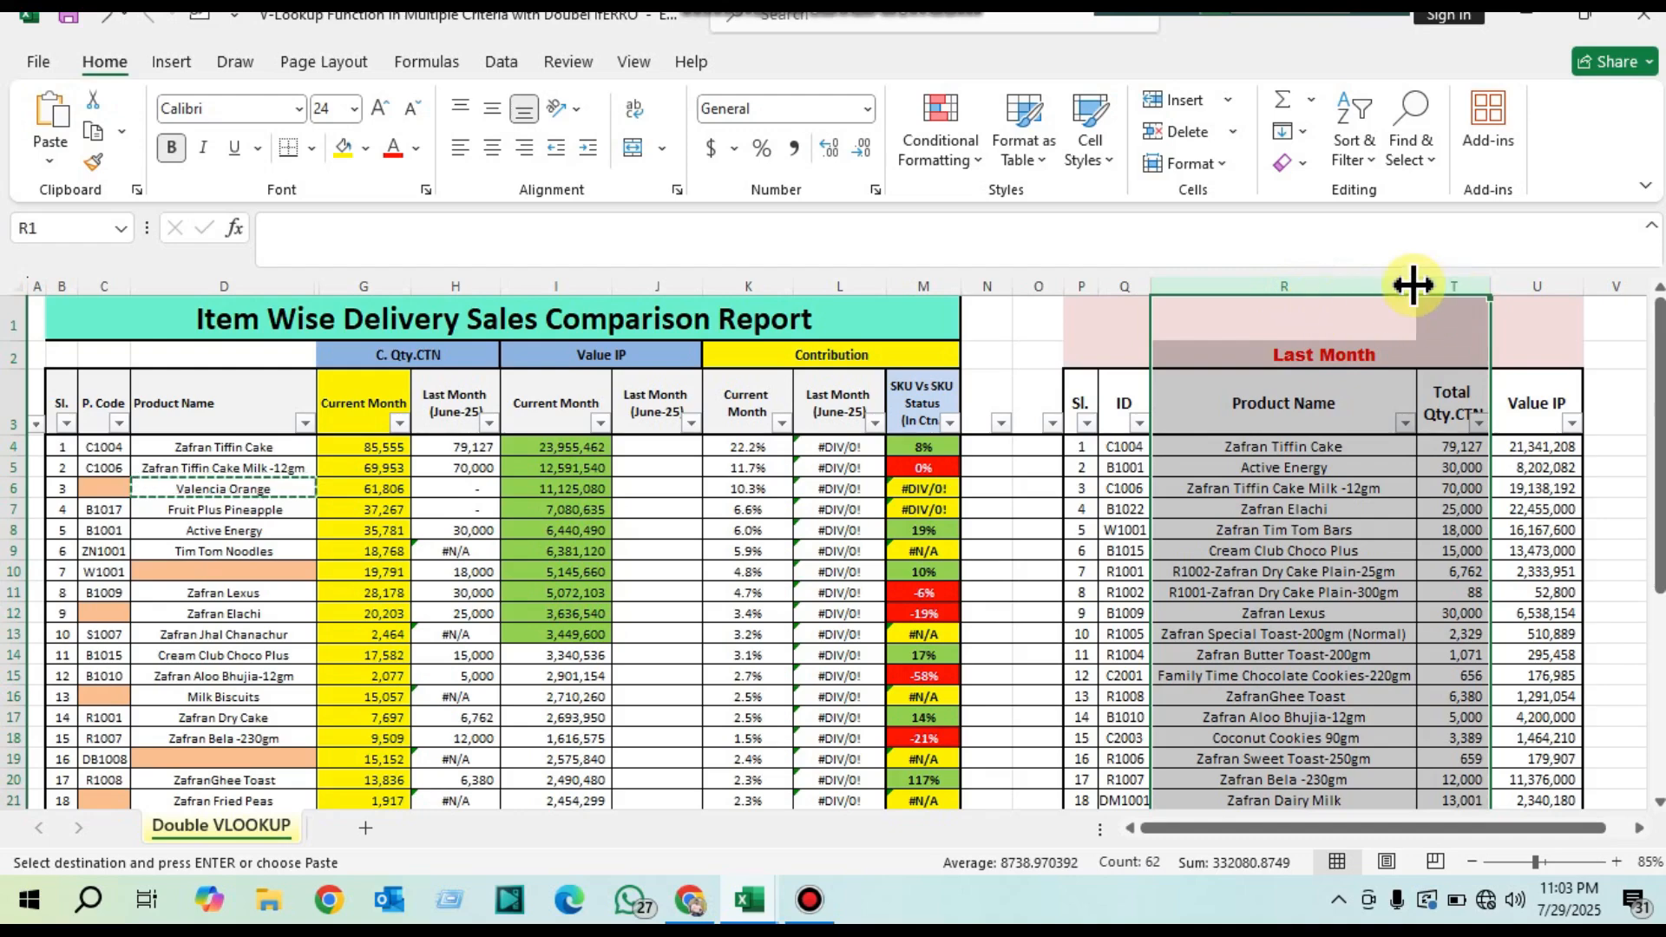
Step: Unhide the Rate column S between Product Name and Total Qty.CTN in the Last Month table
left_click_drag(1394, 283, 1475, 285)
right_click(1476, 285)
left_click(1267, 736)
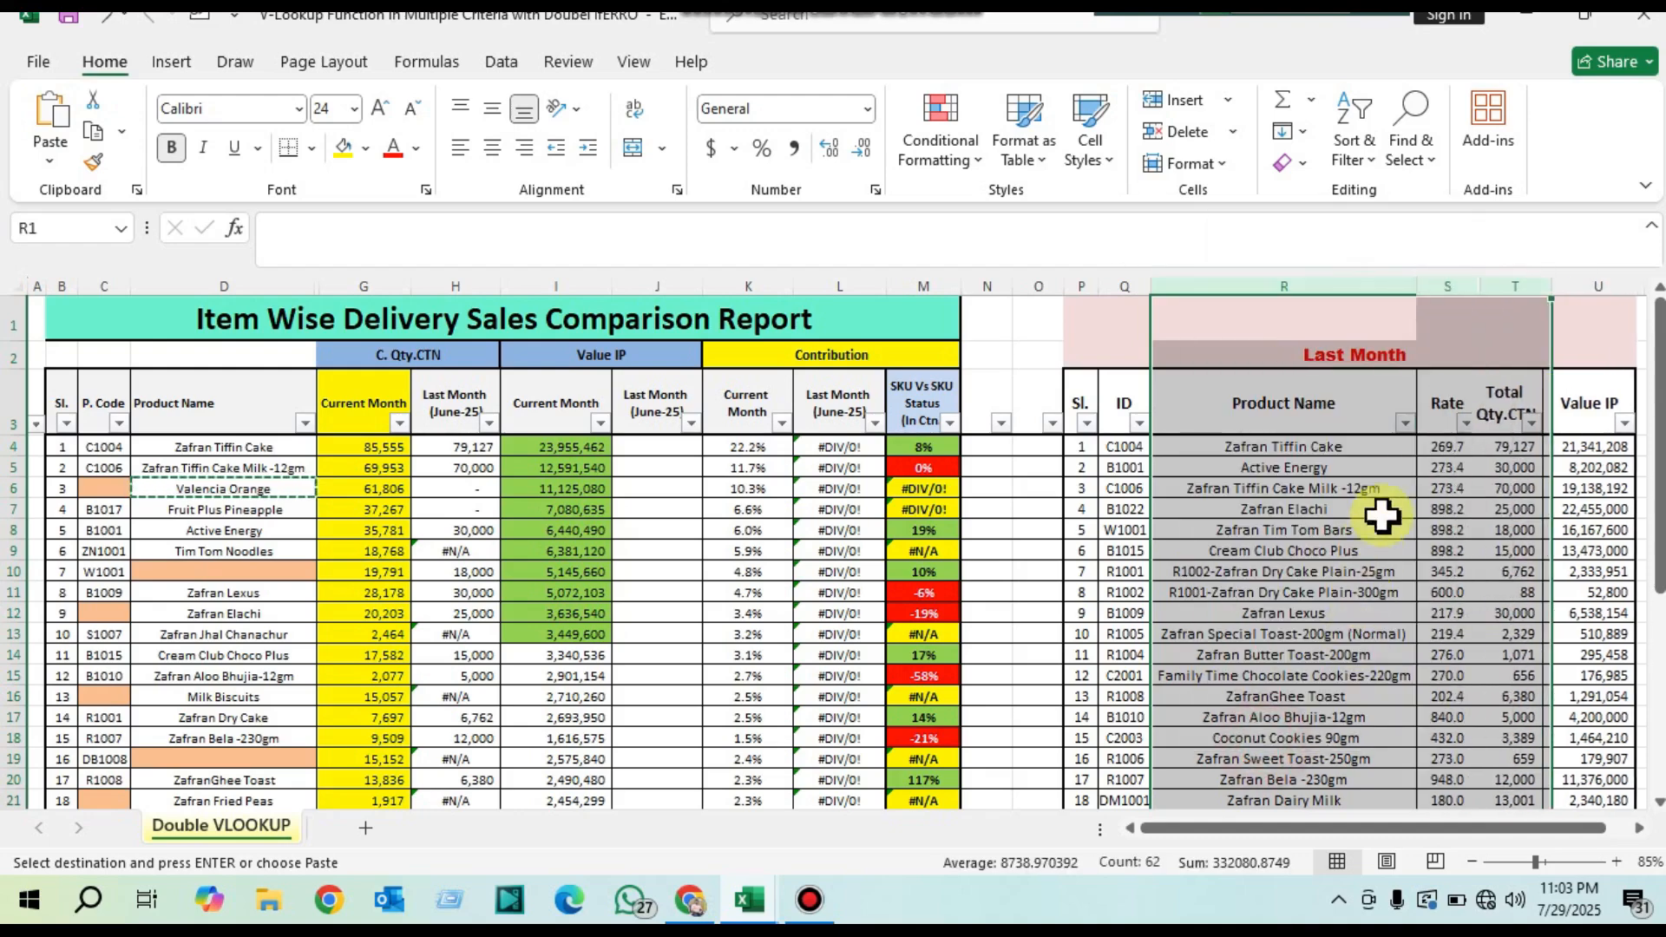
left_click(1447, 453)
left_click(1448, 285)
scroll(1483, 529, "down", 2)
scroll(1483, 522, "up", 2)
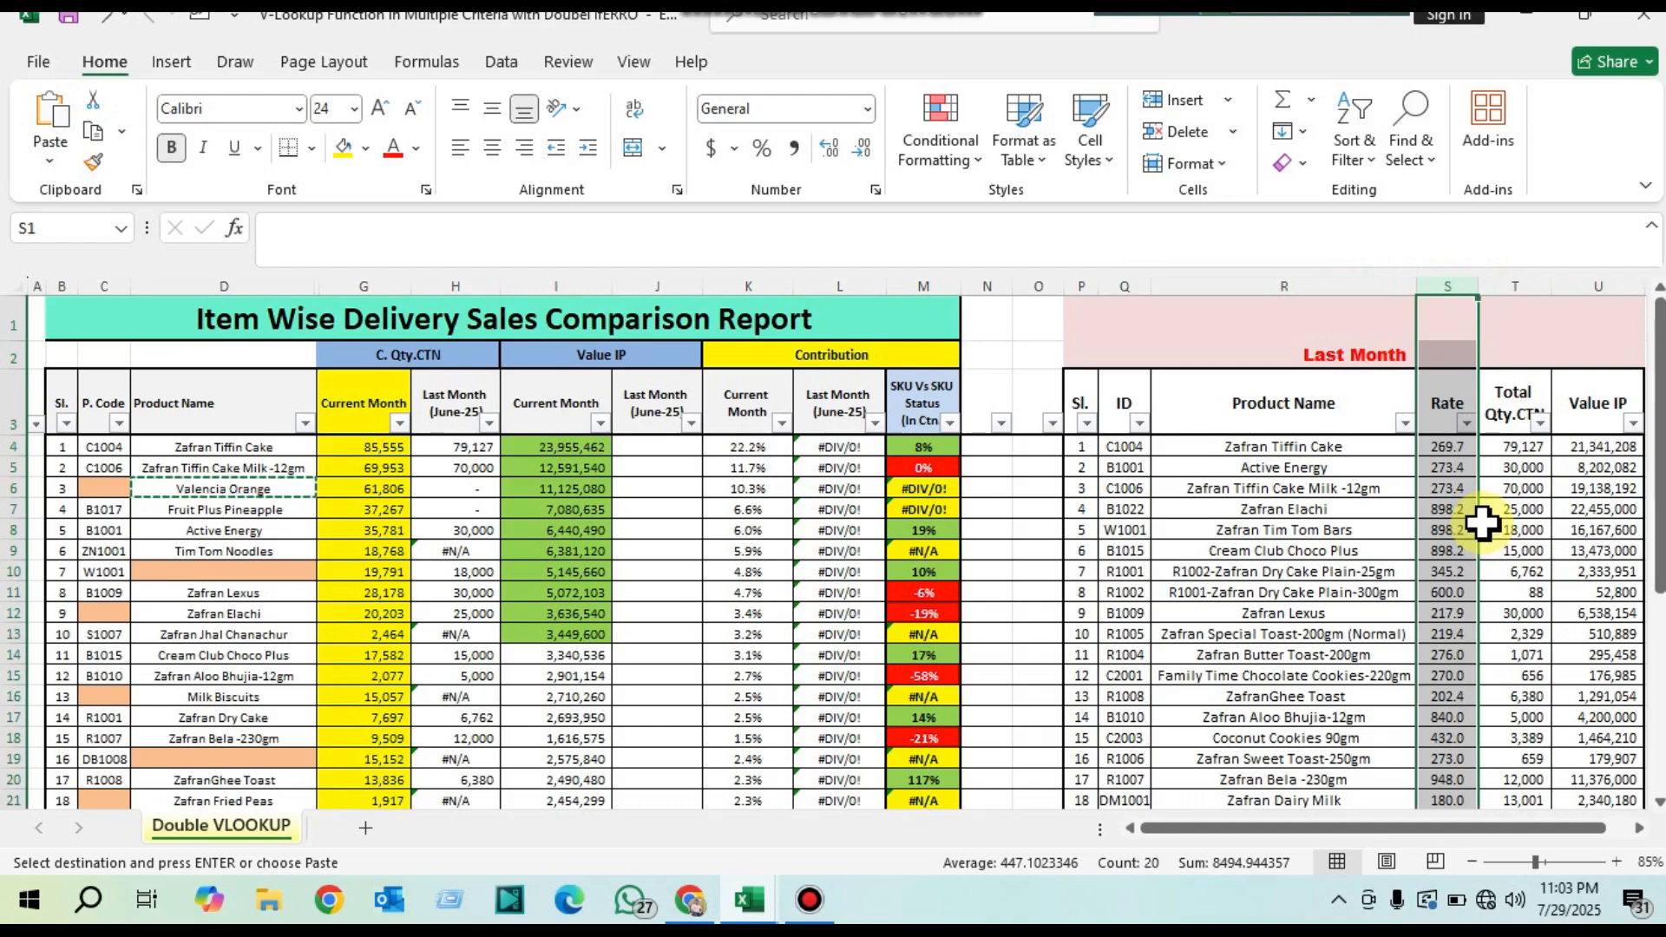
left_click_drag(1281, 283, 1521, 279)
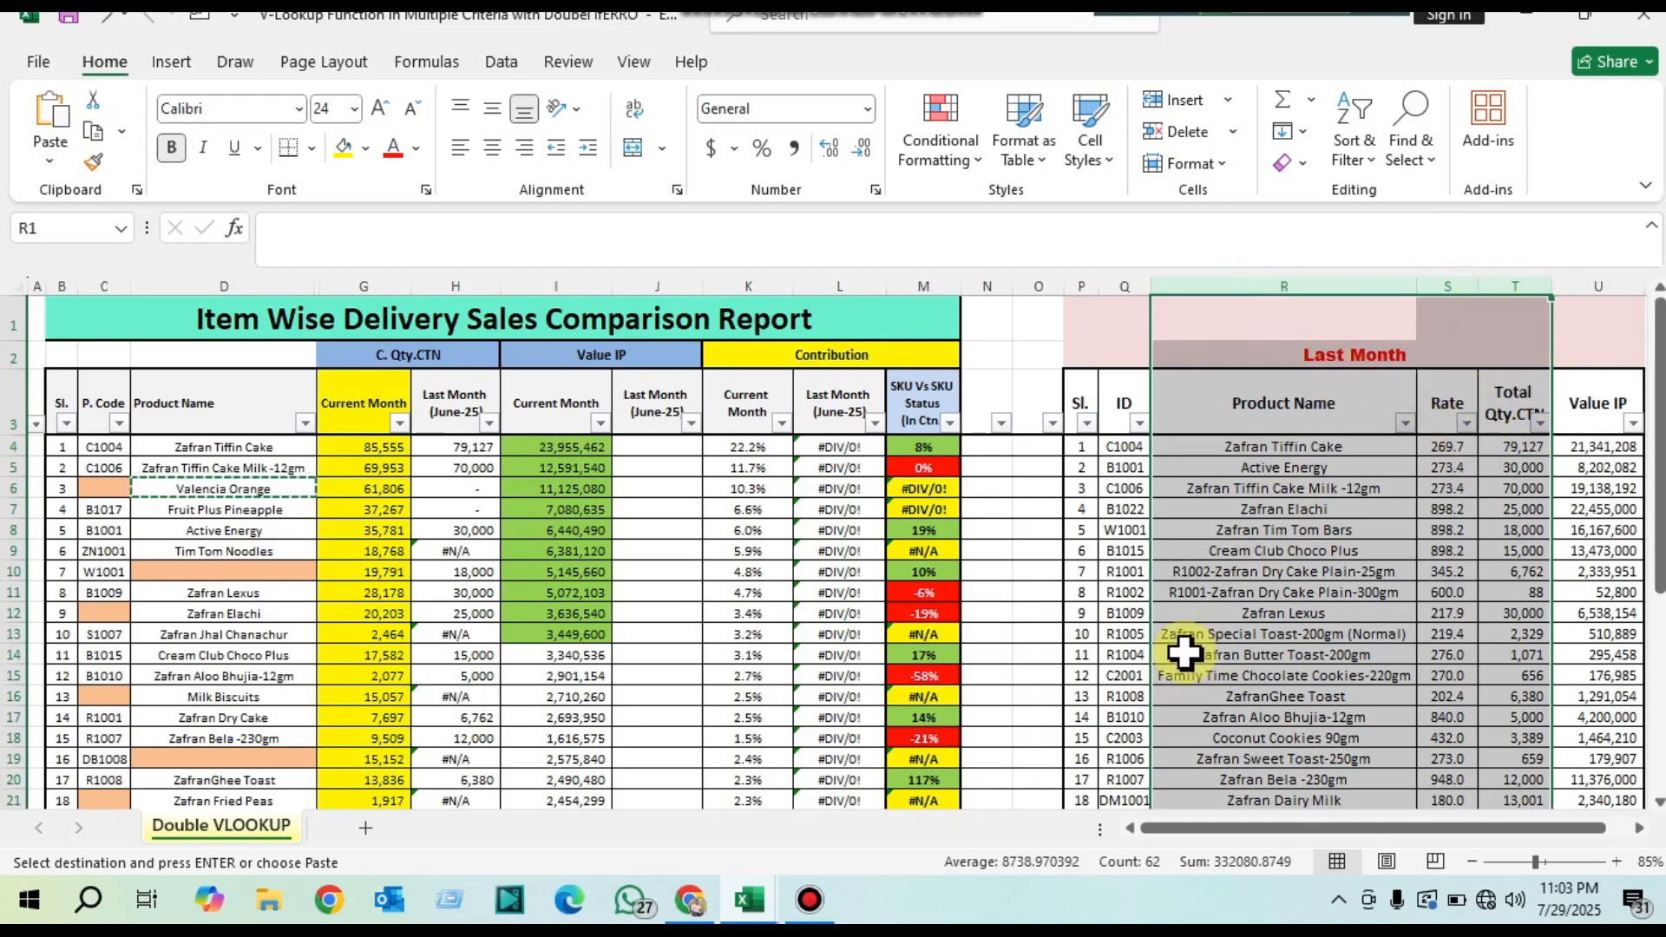
Step: Enter =VLOOKUP(C4,Q:T,4,FALSE) in the June-25 value cell J4 and fill it down to J22
left_click(670, 448)
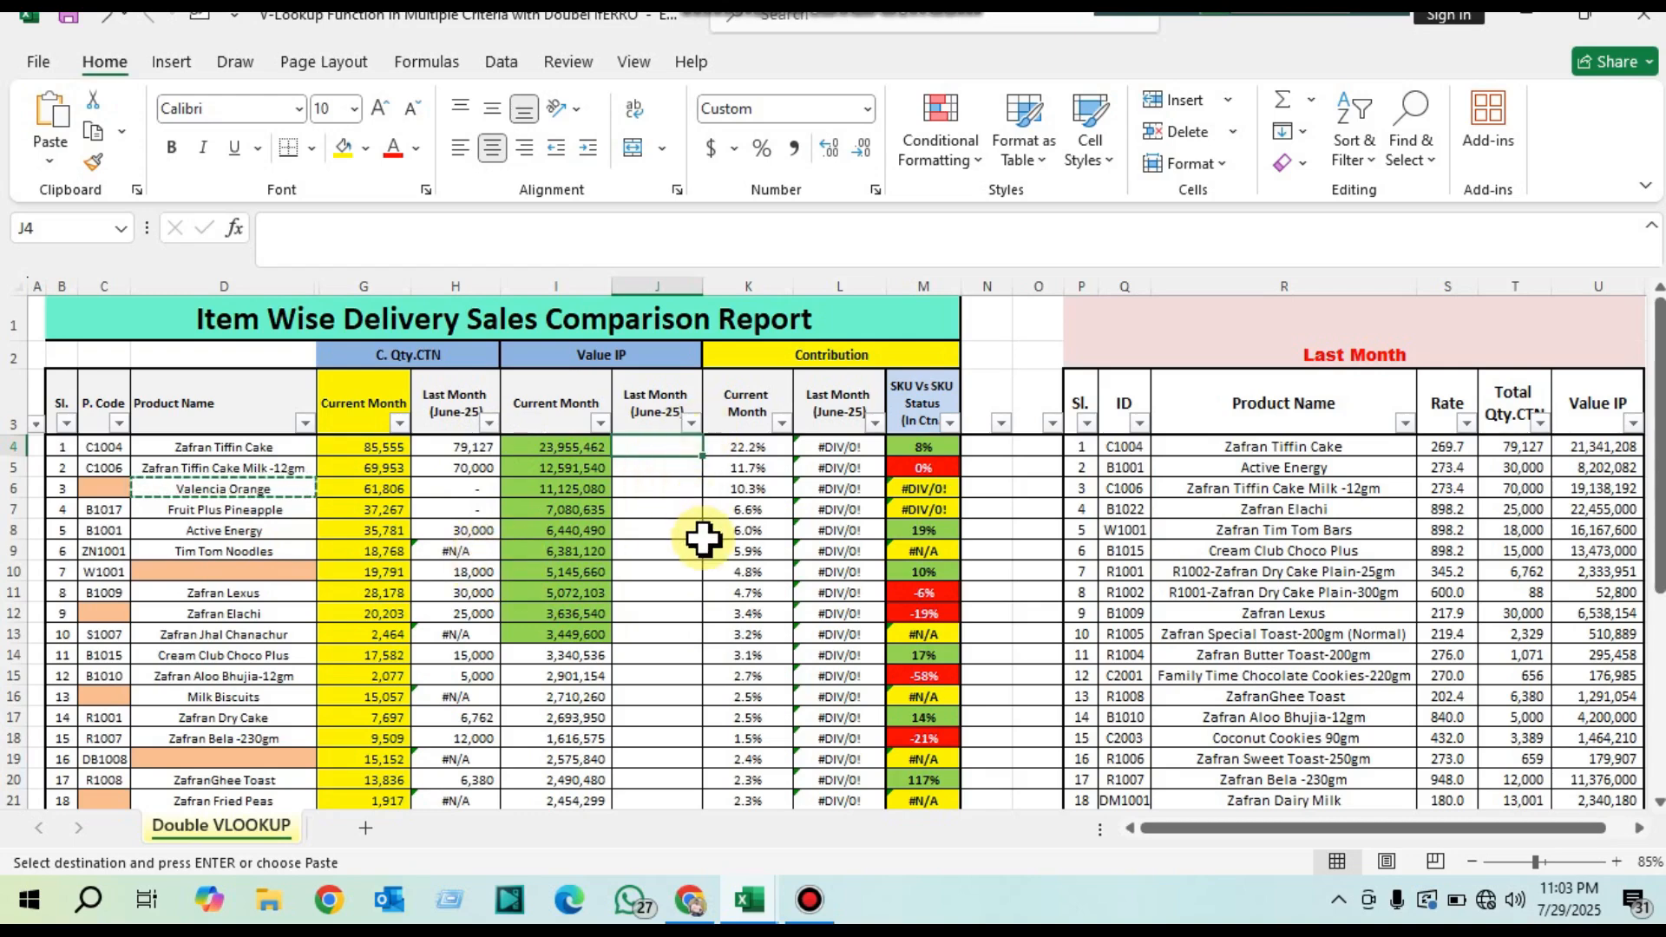
type("=")
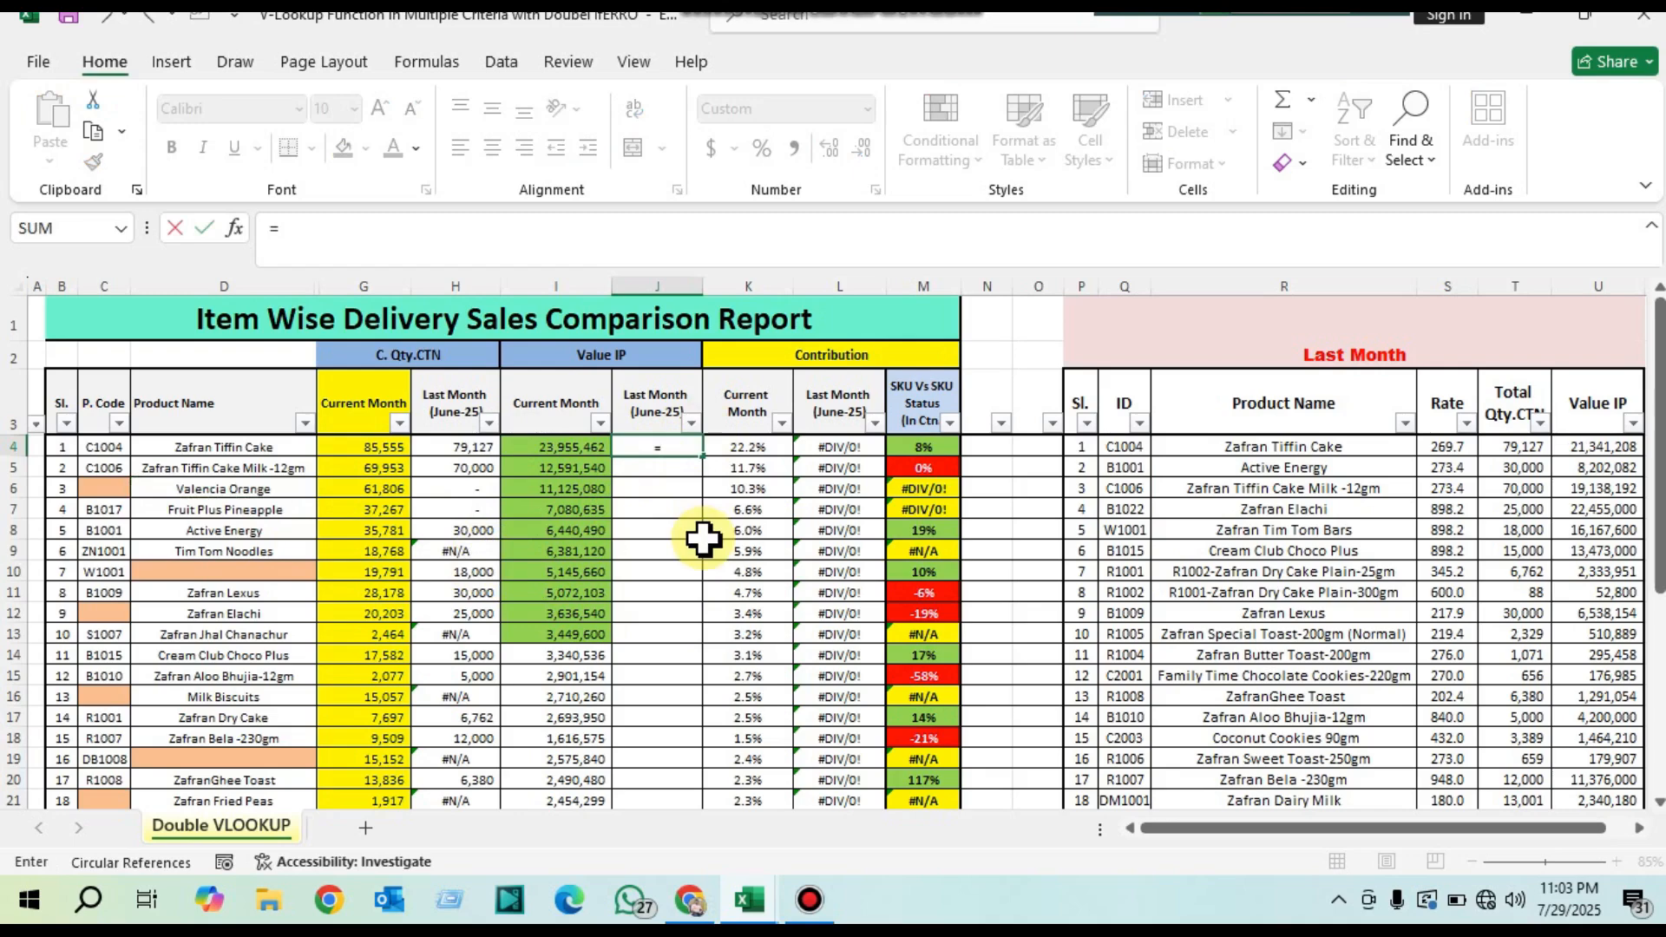
type("vl")
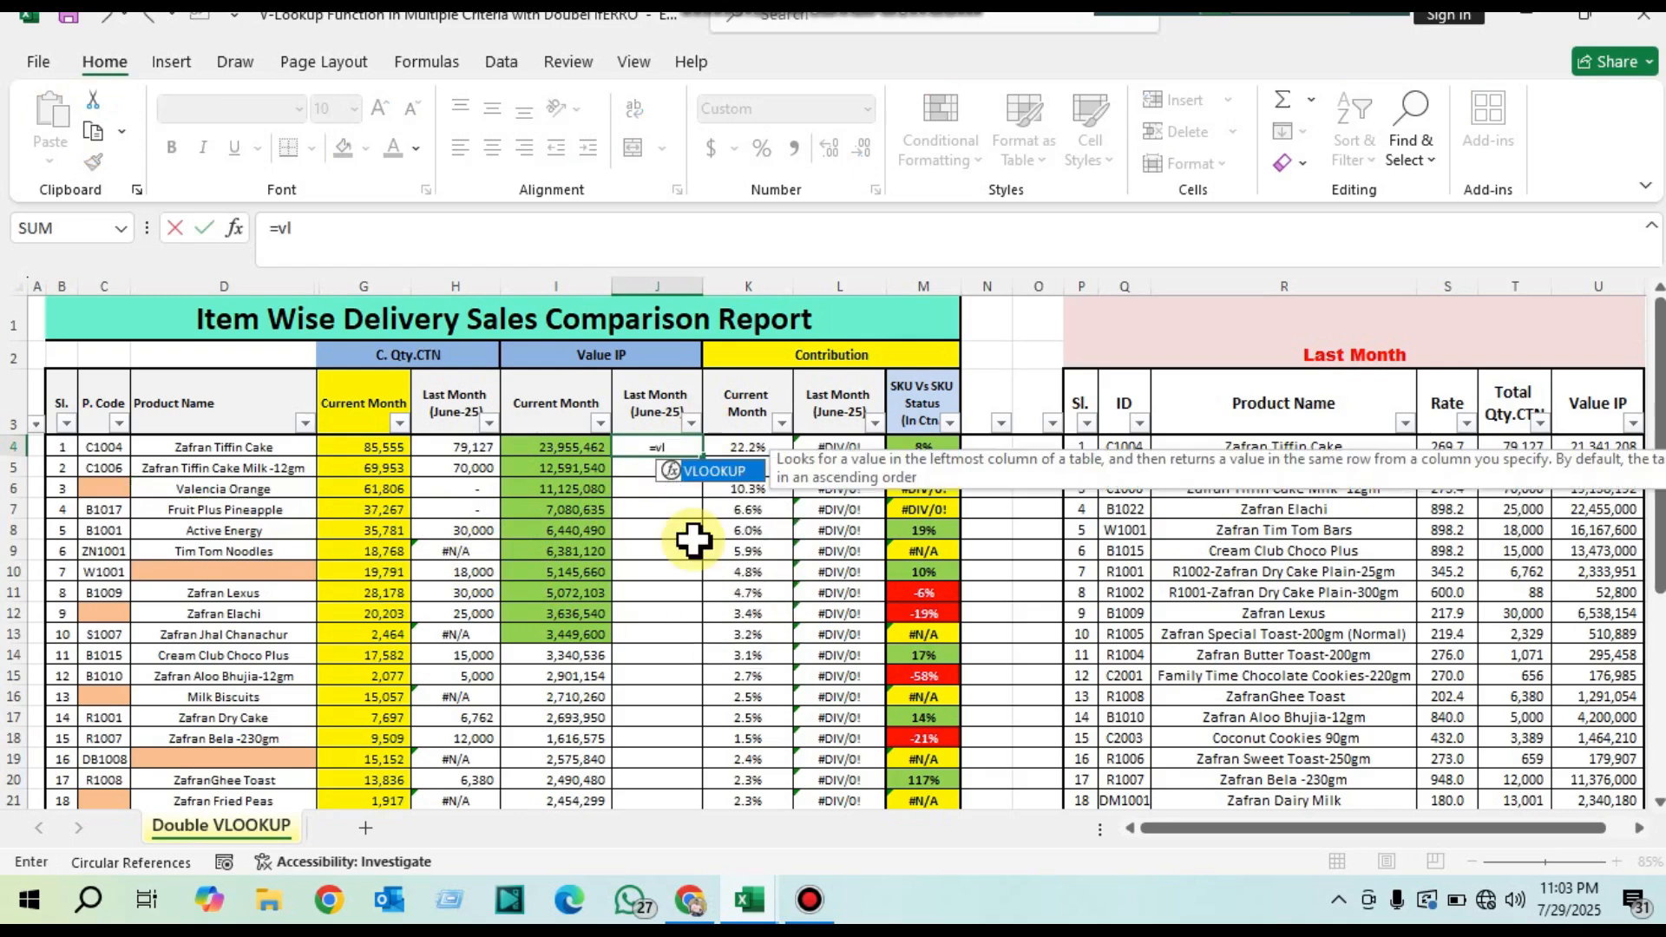
key("Tab")
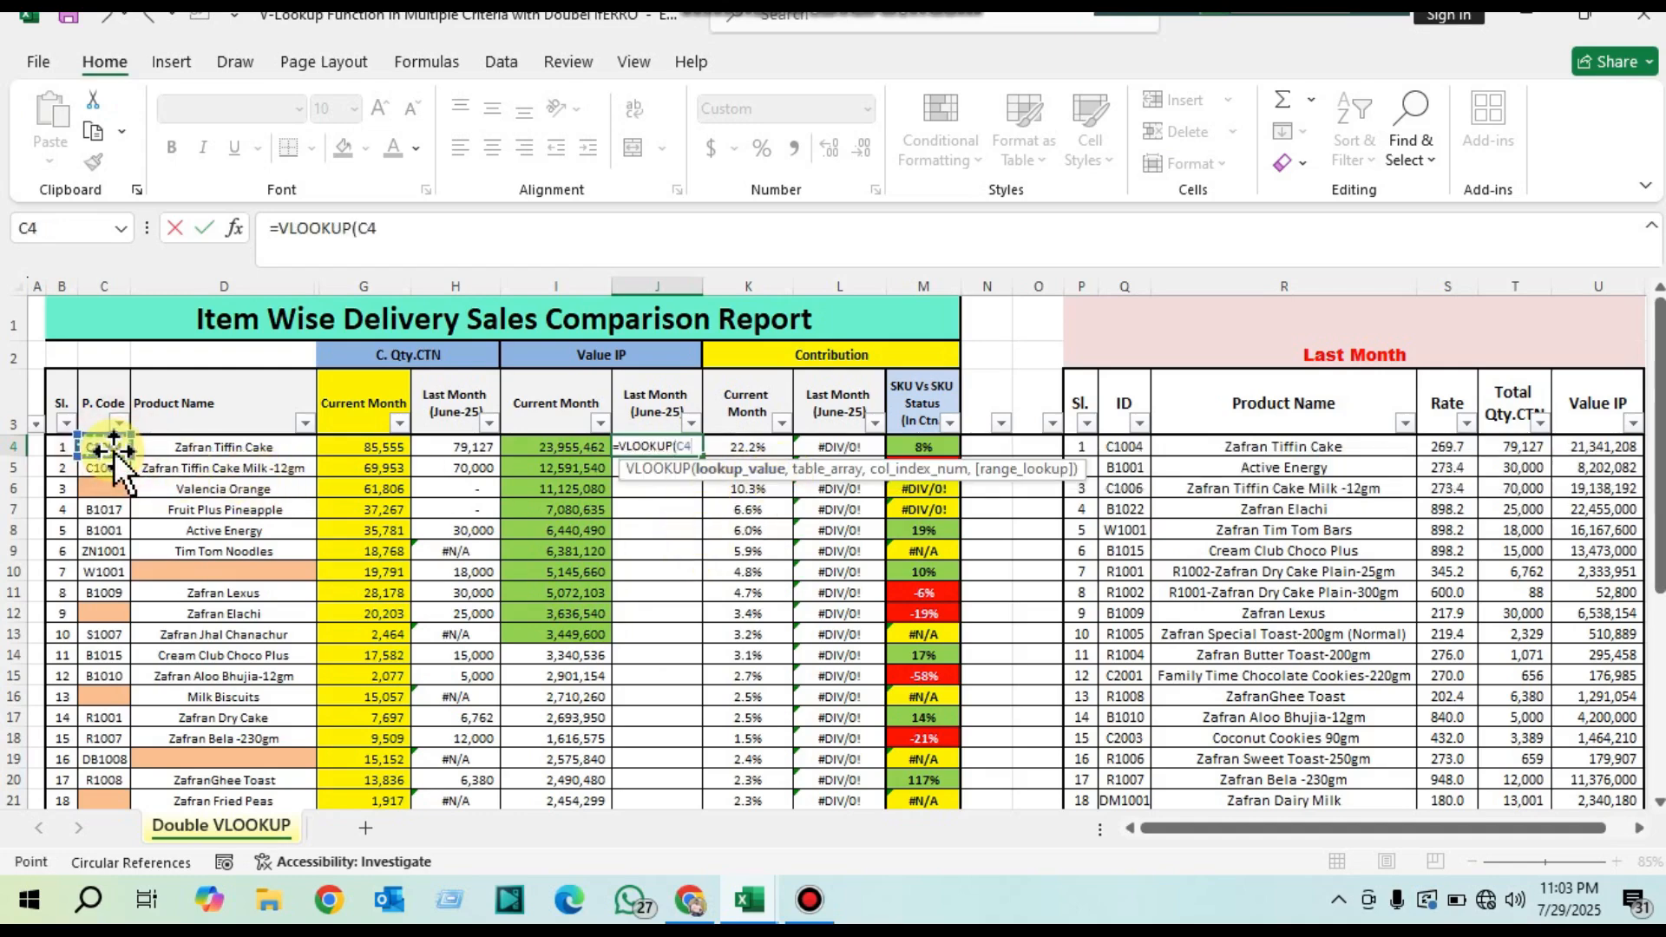
type(",")
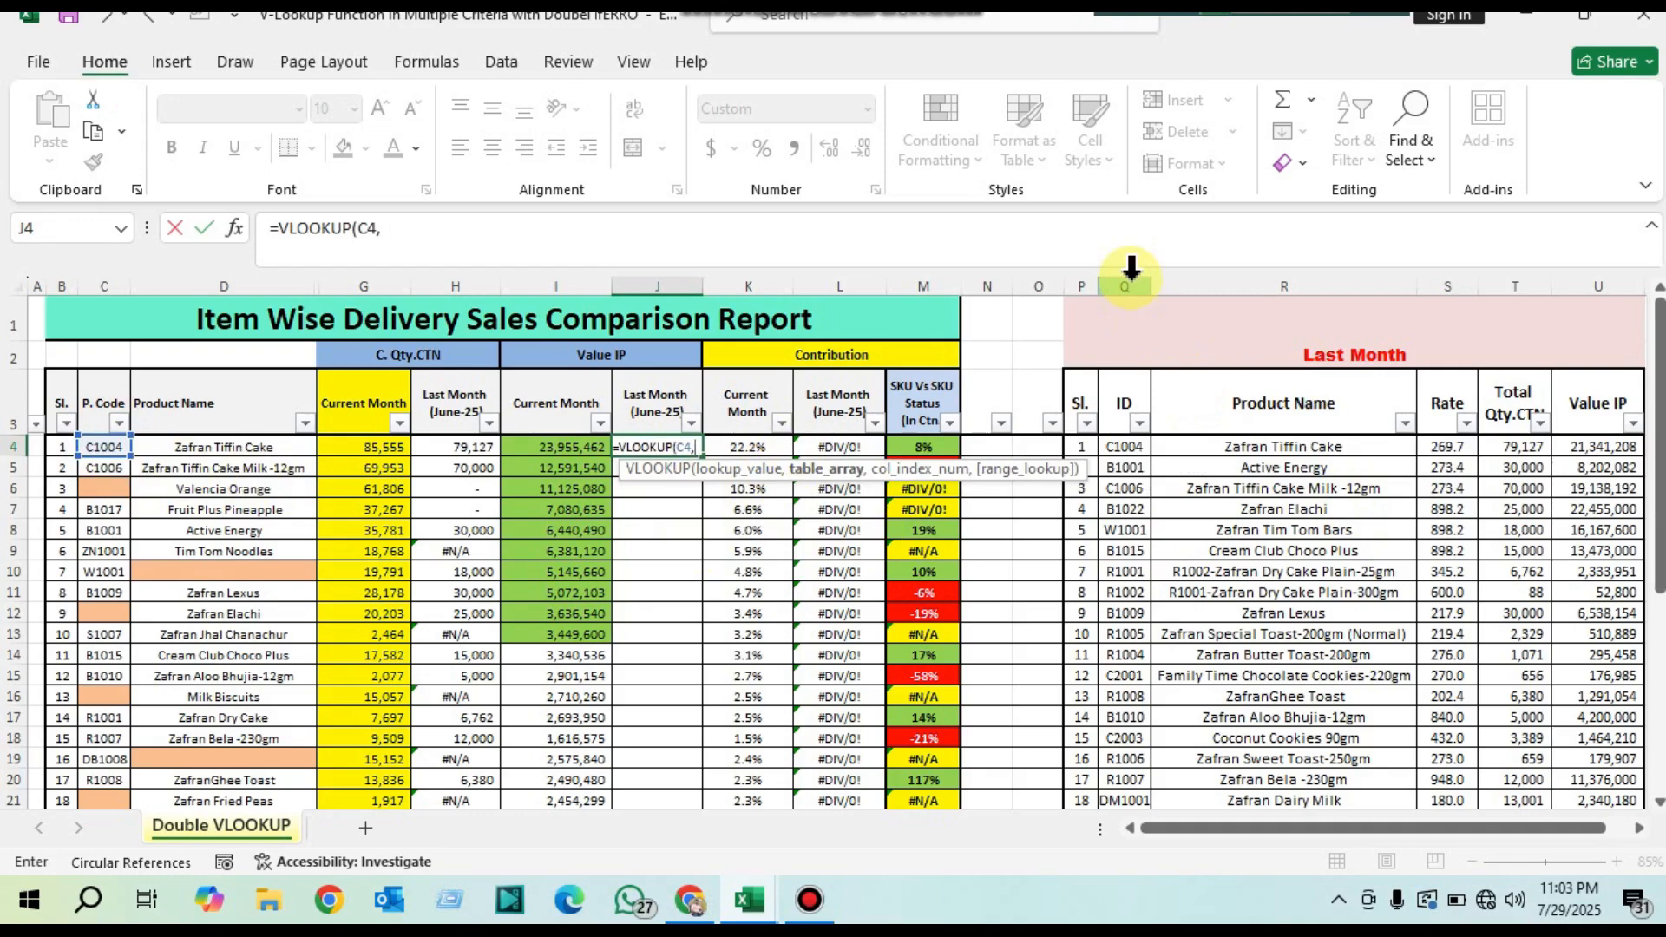
left_click_drag(1128, 286, 1524, 294)
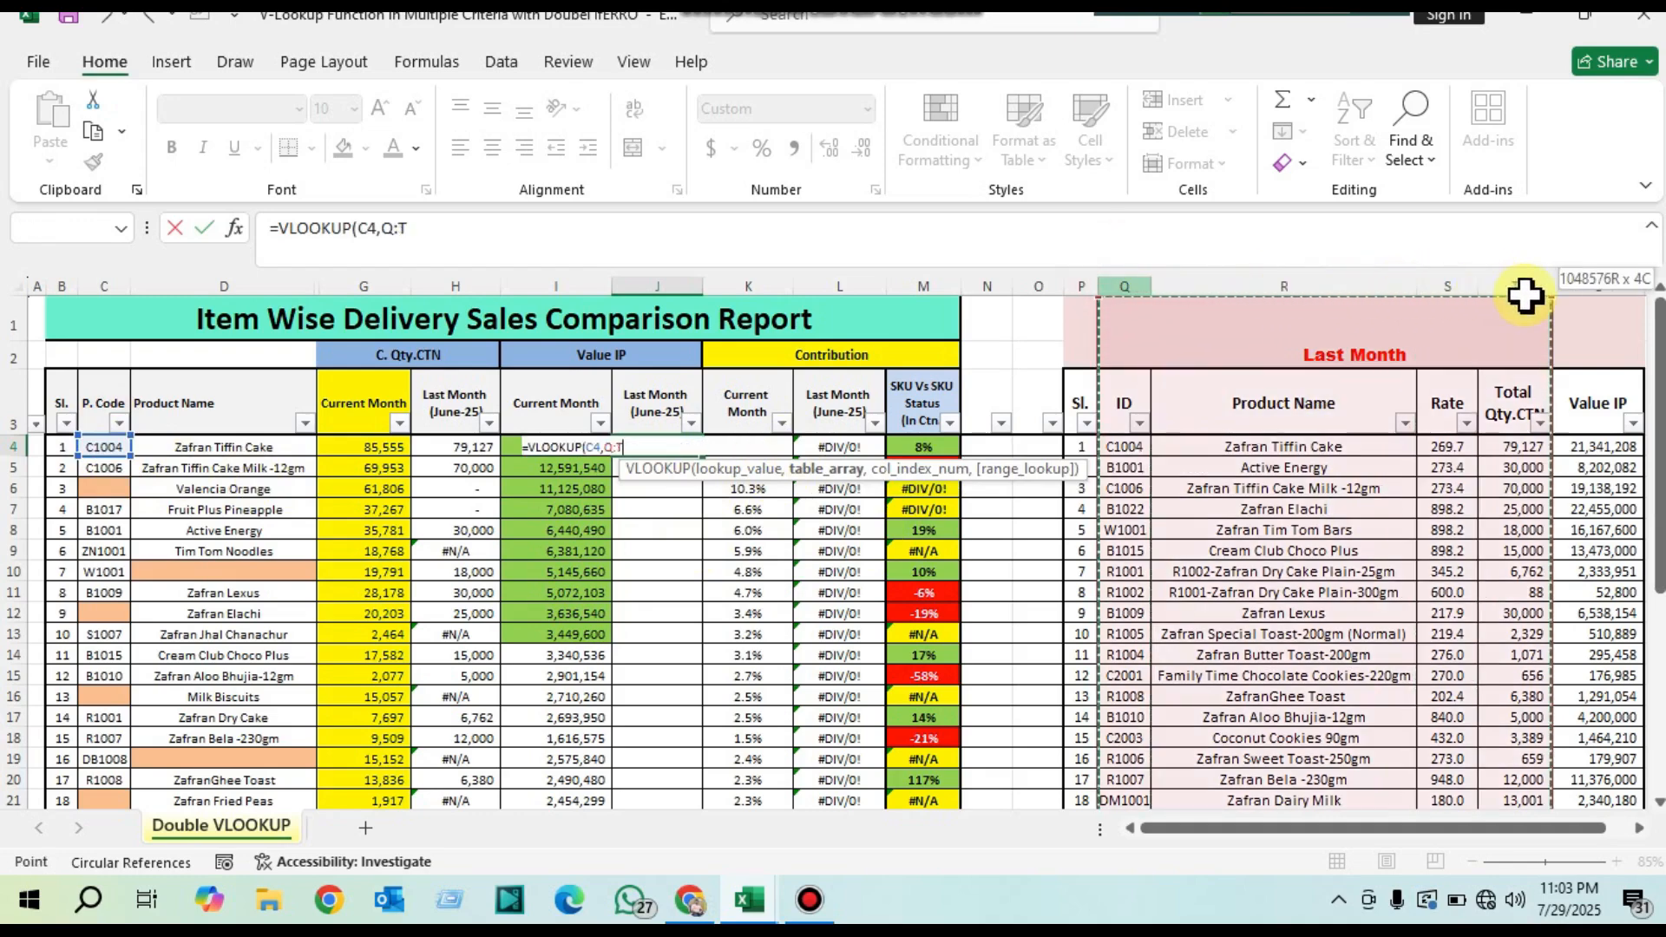
type(",")
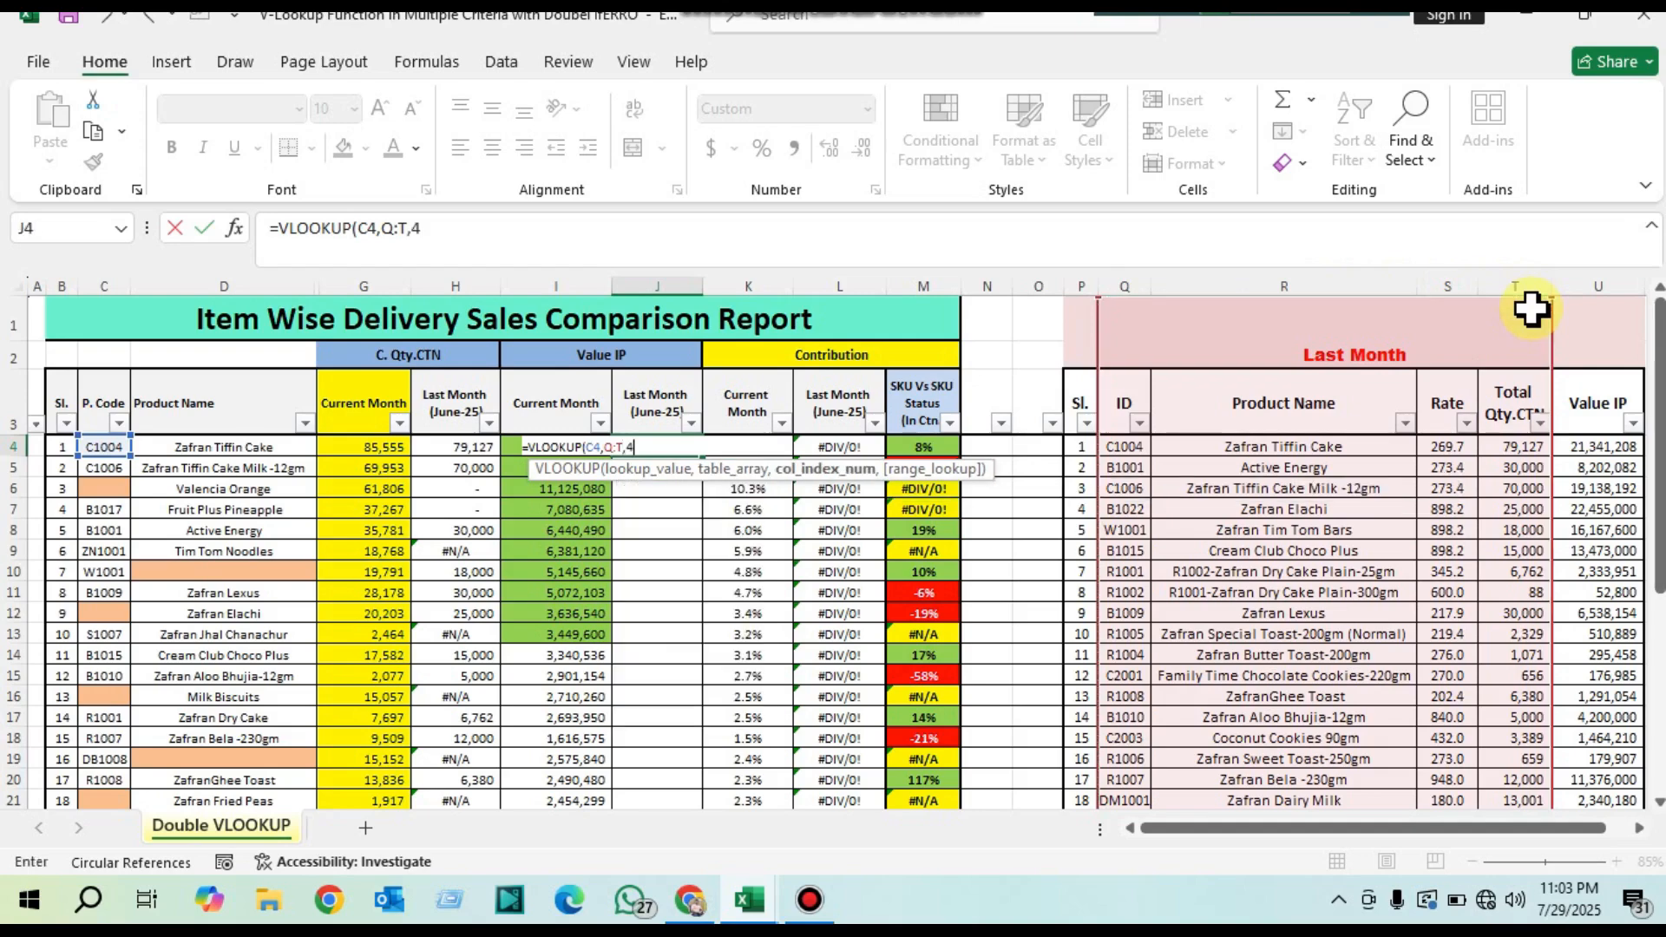
type("4,")
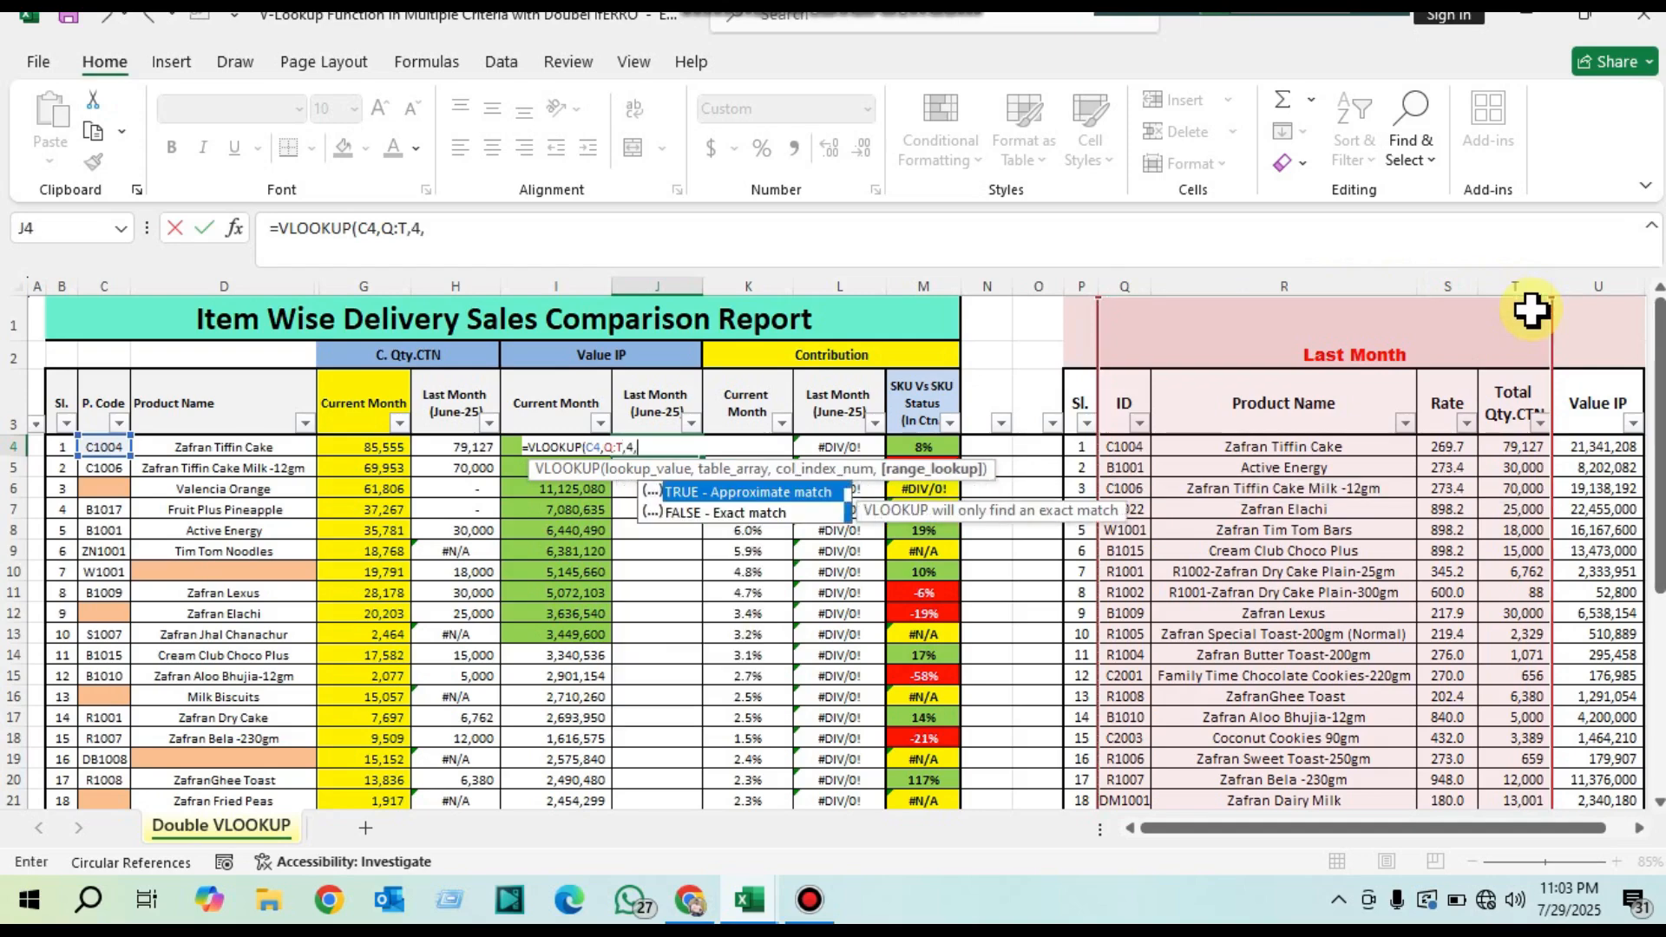
key("Down")
key("Tab")
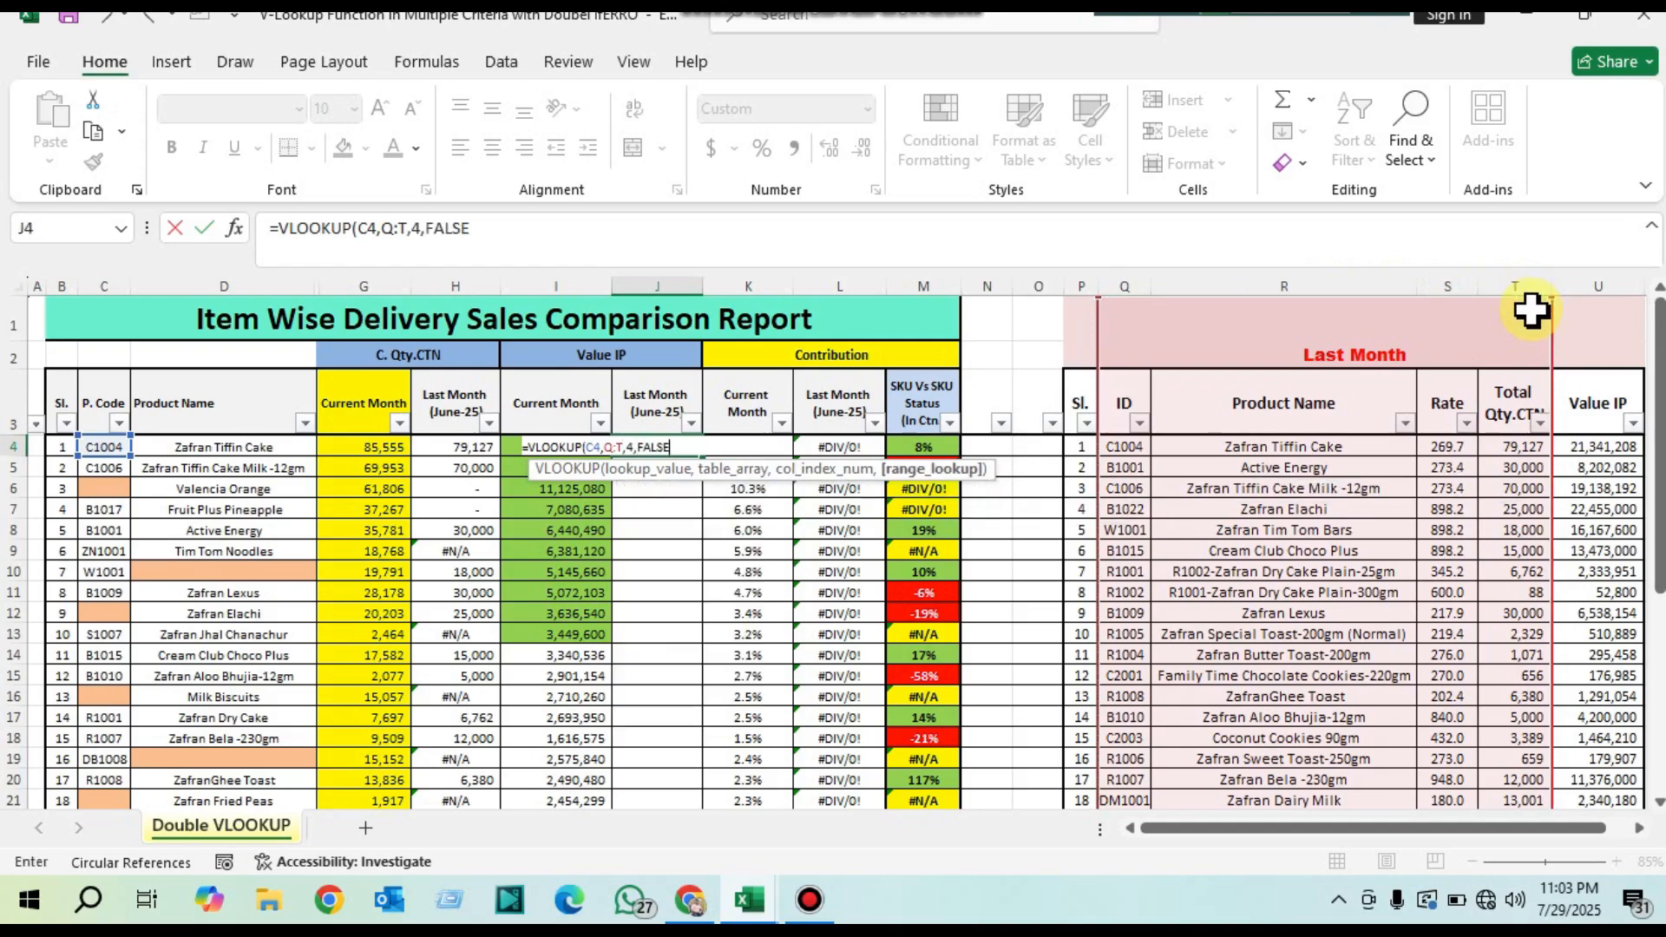
key("Return")
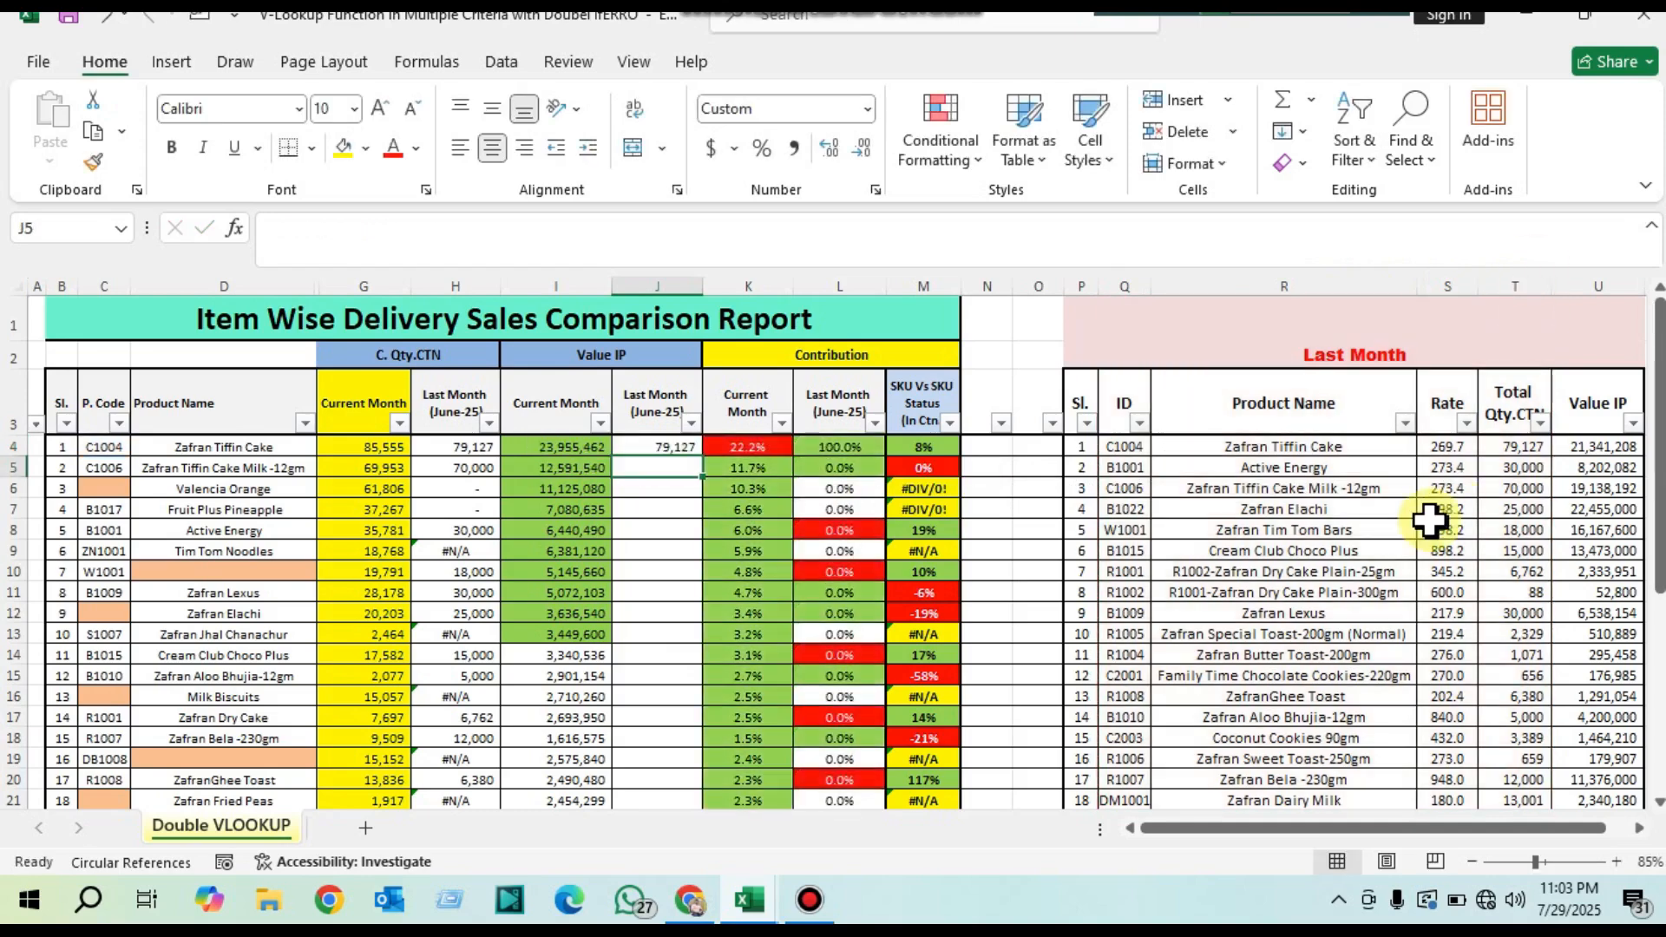
left_click(658, 445)
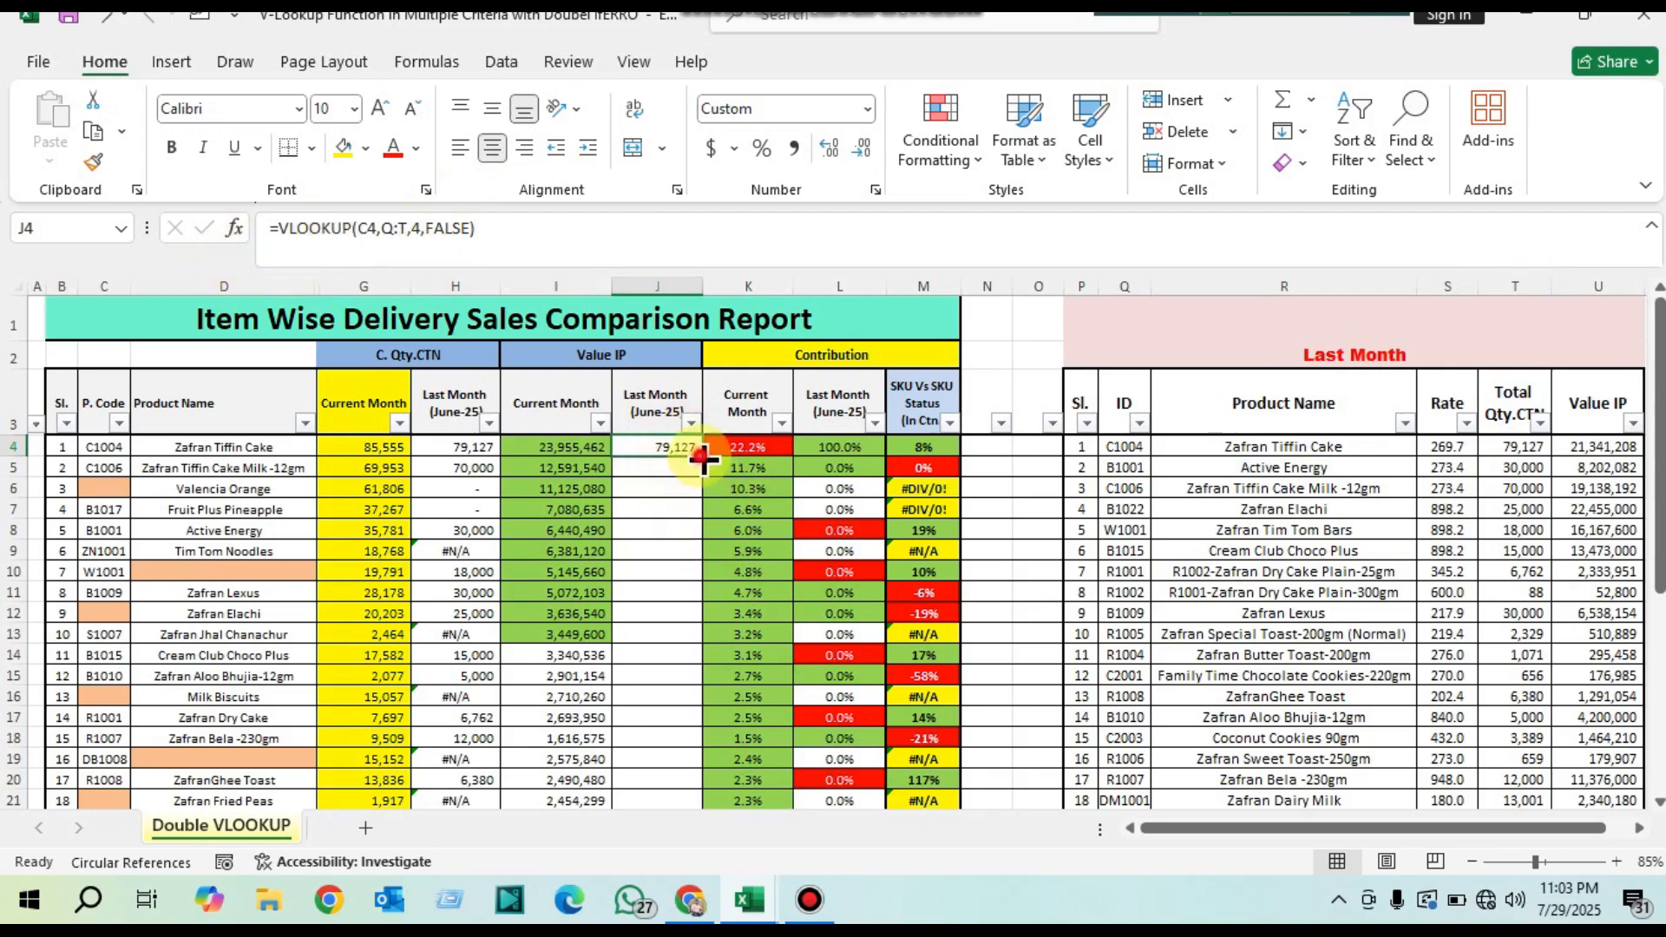
left_click_drag(700, 455, 693, 775)
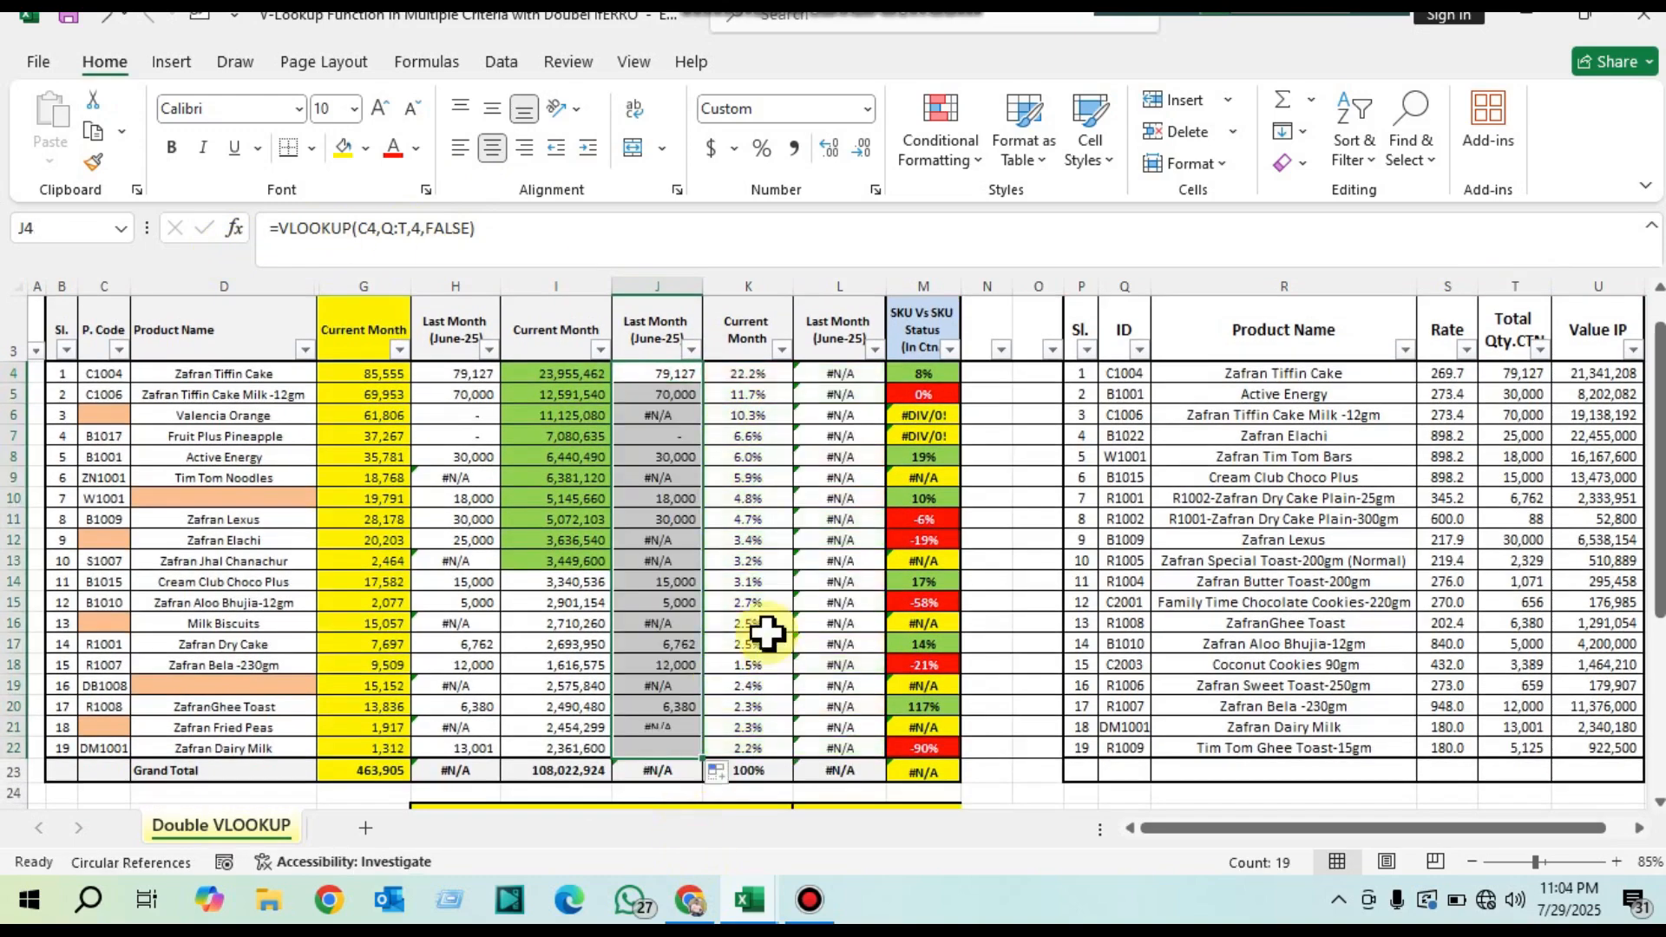
left_click(284, 229)
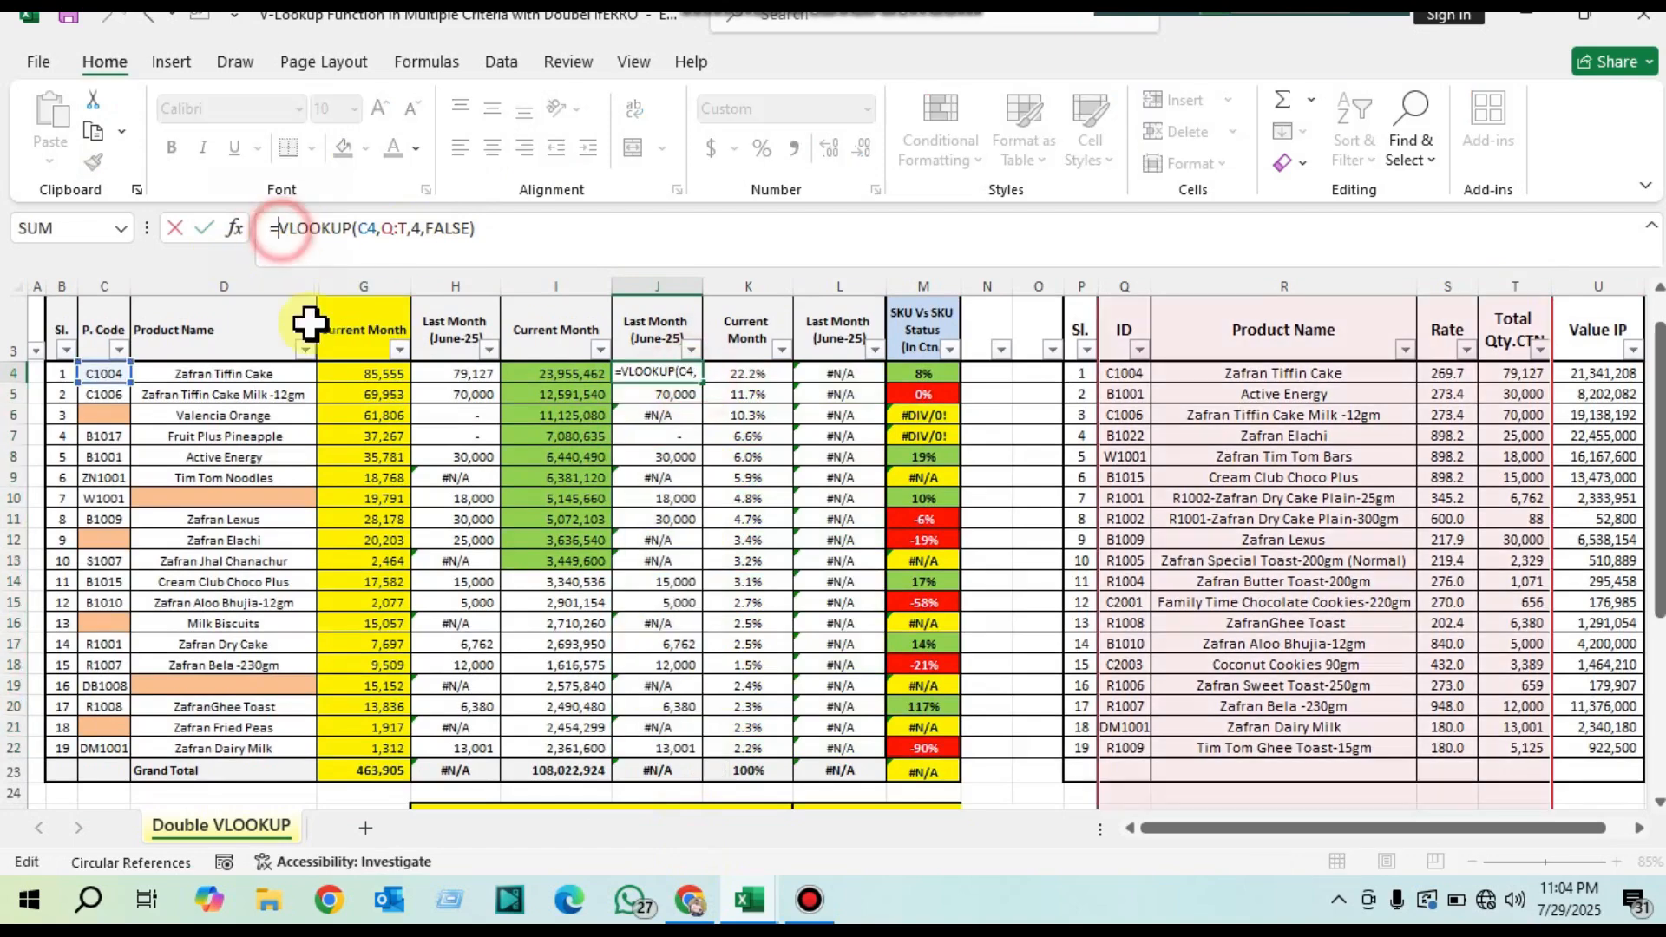
type("if")
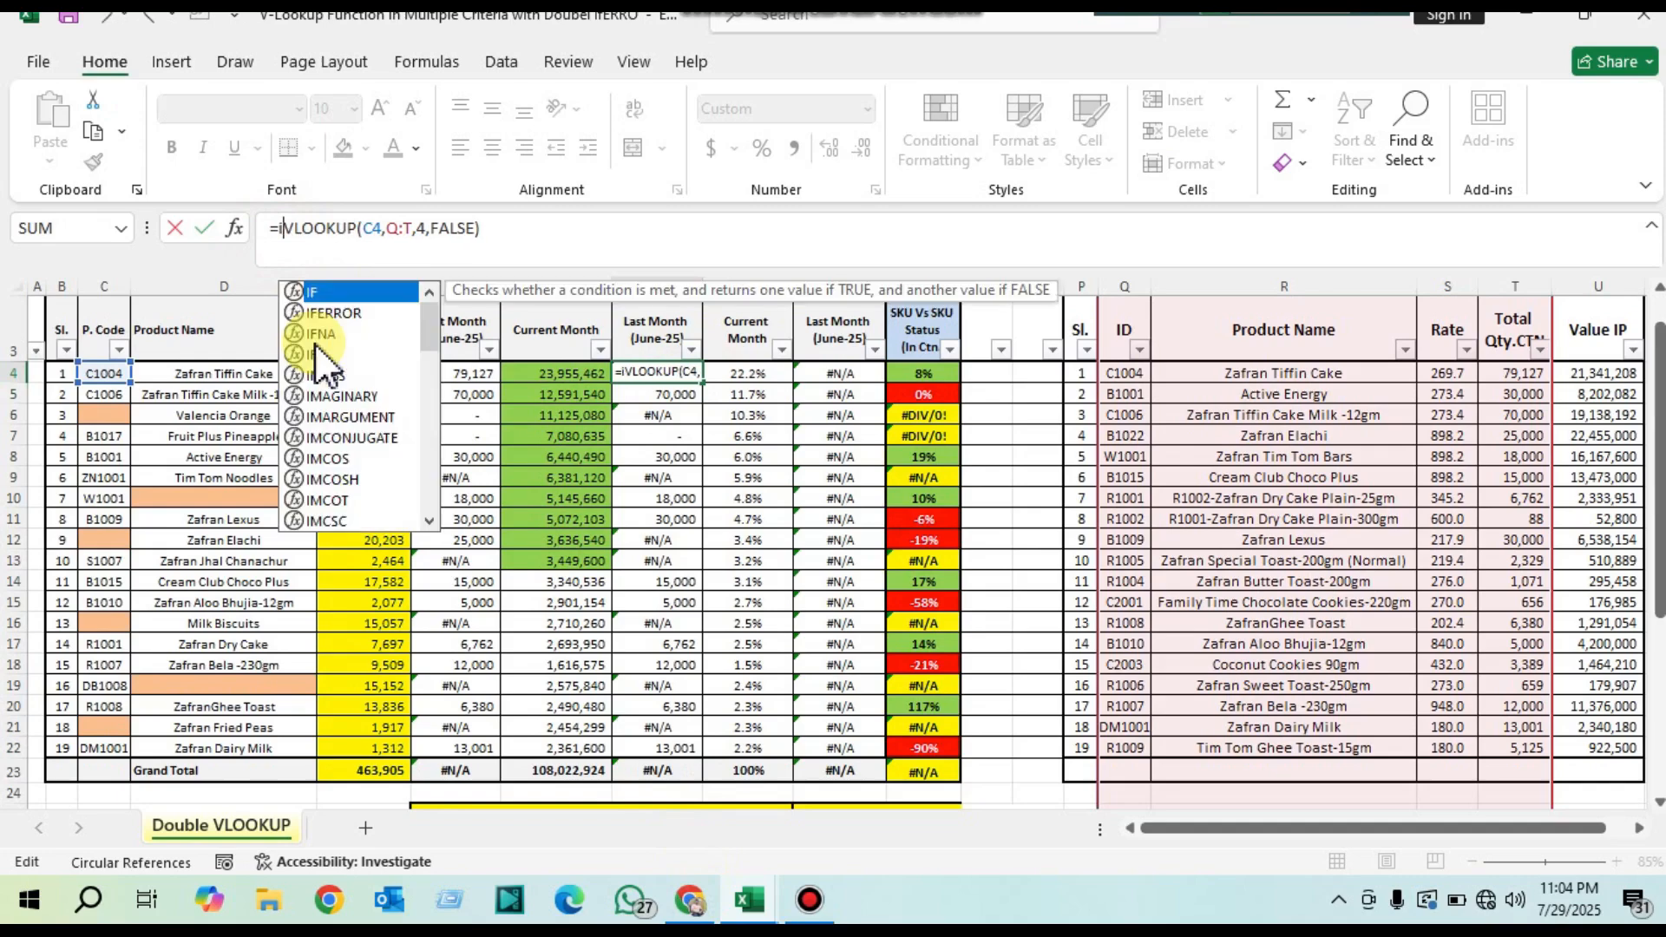
key("Down")
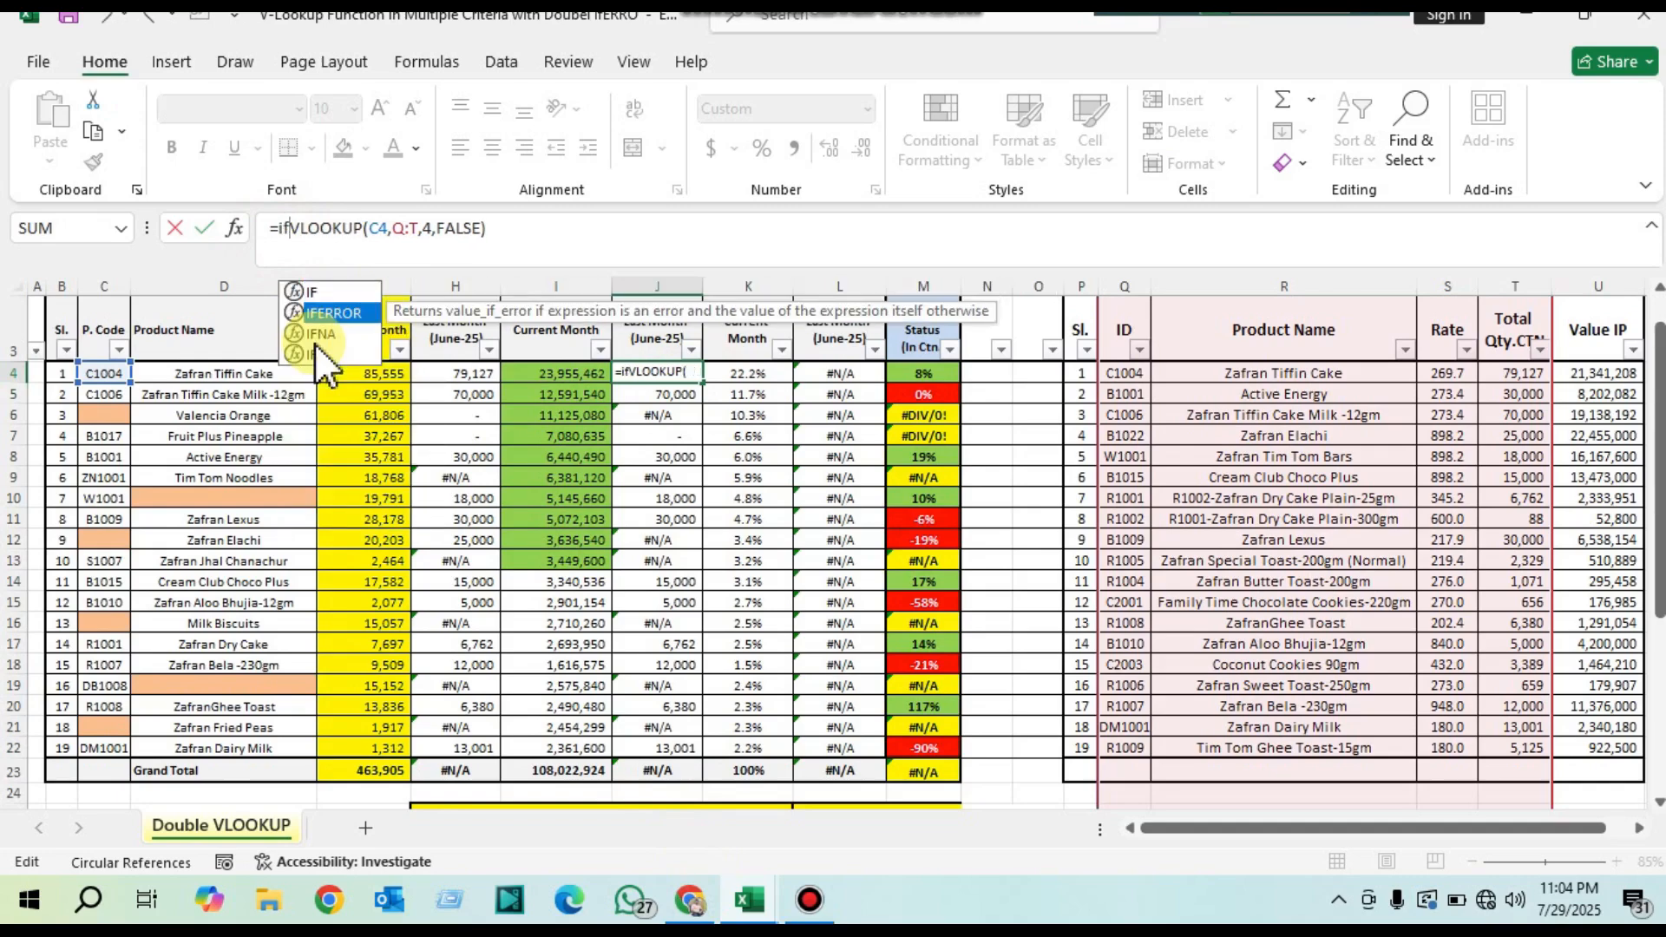
key("Tab")
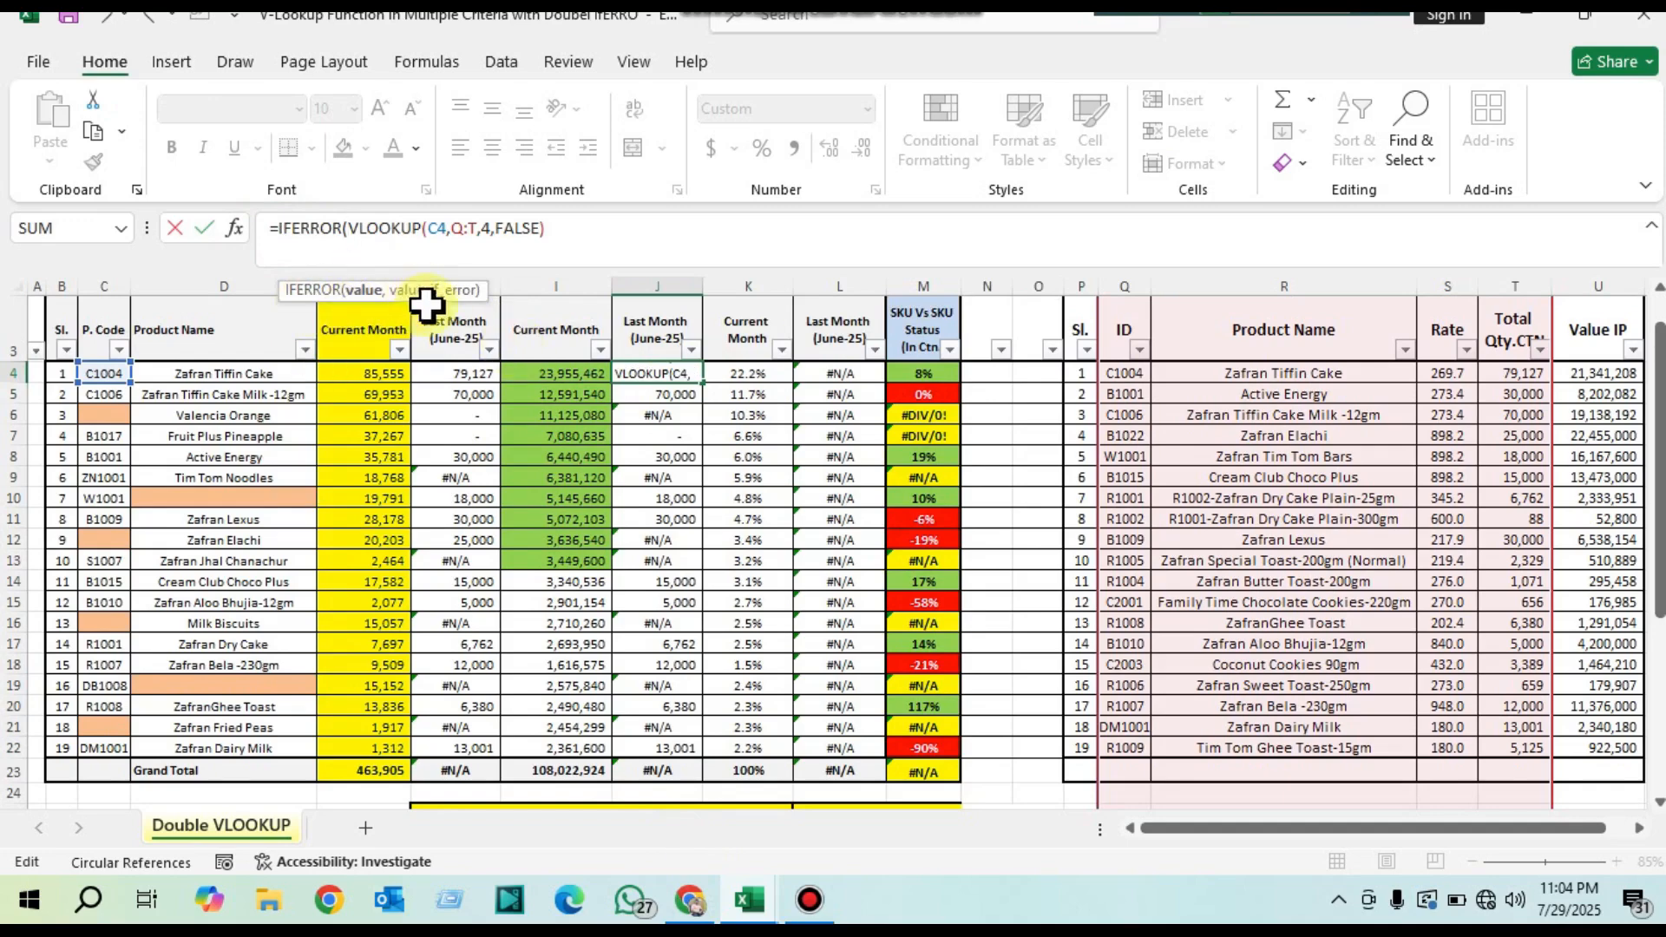
left_click_drag(350, 227, 542, 229)
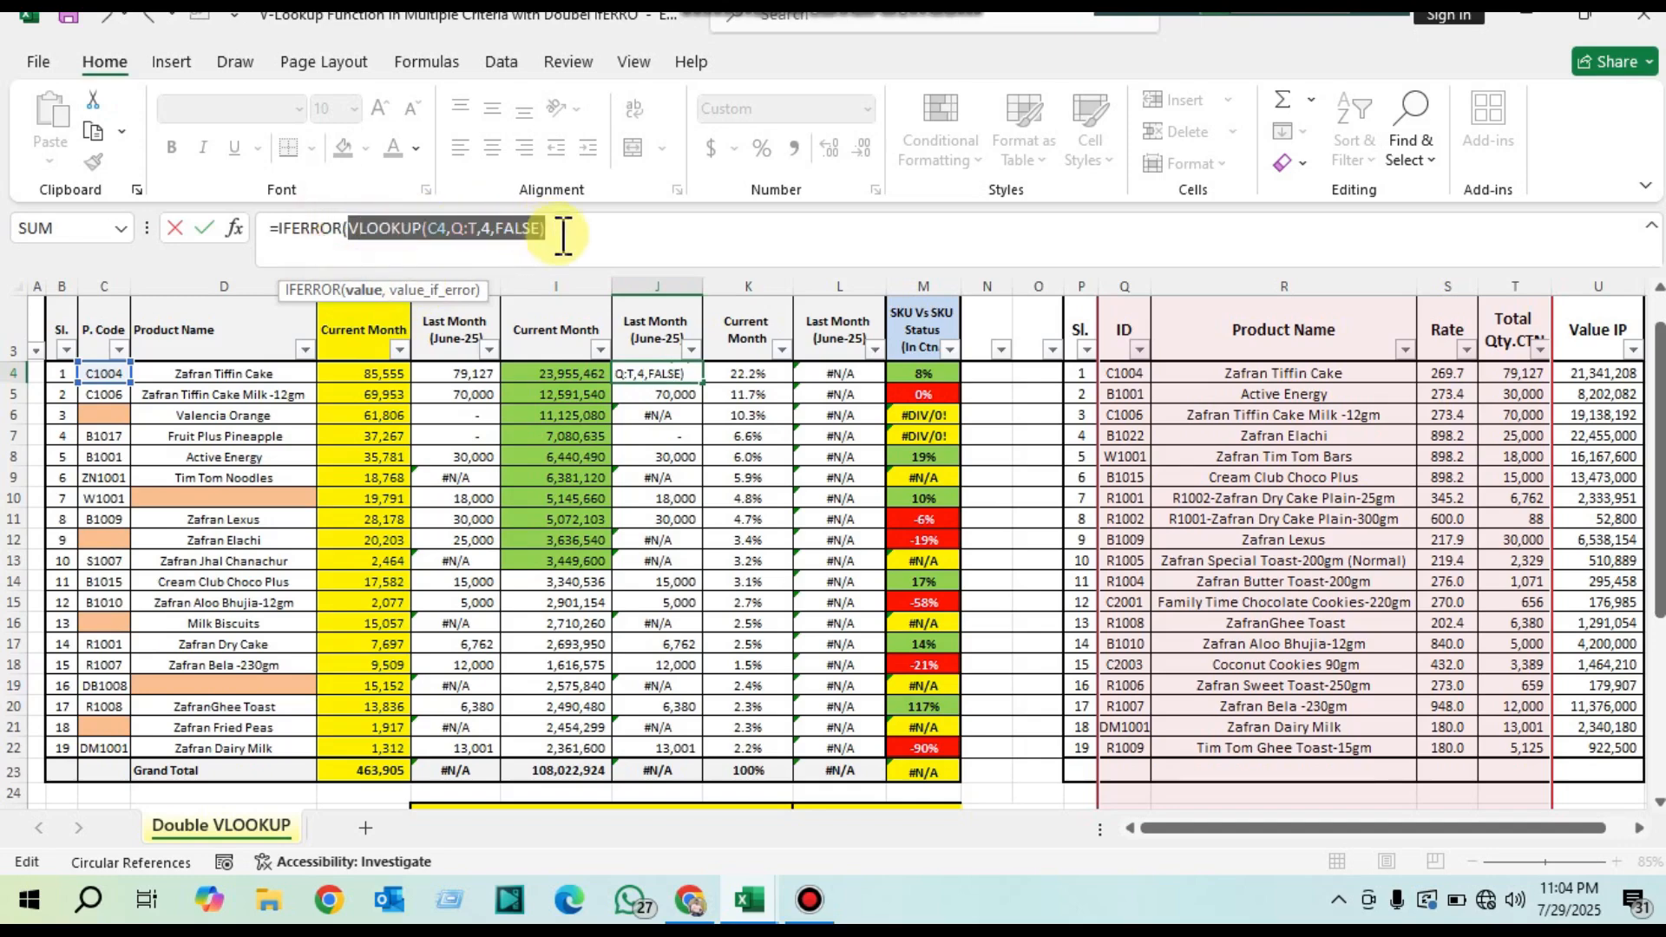
left_click(560, 247)
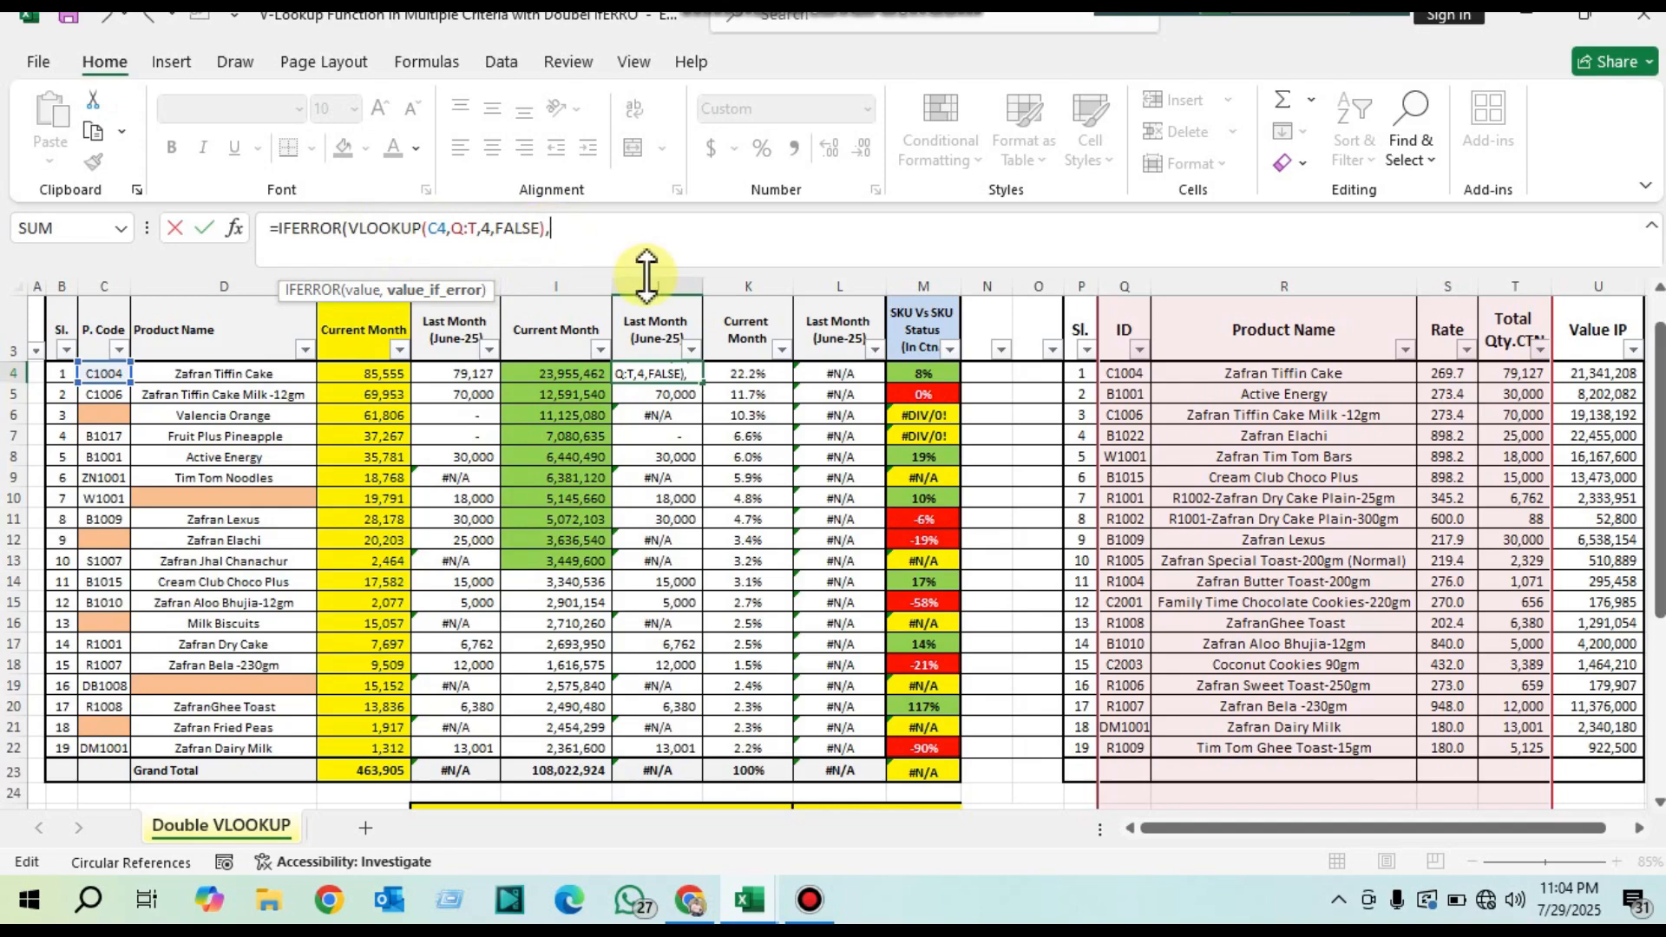
type("vl")
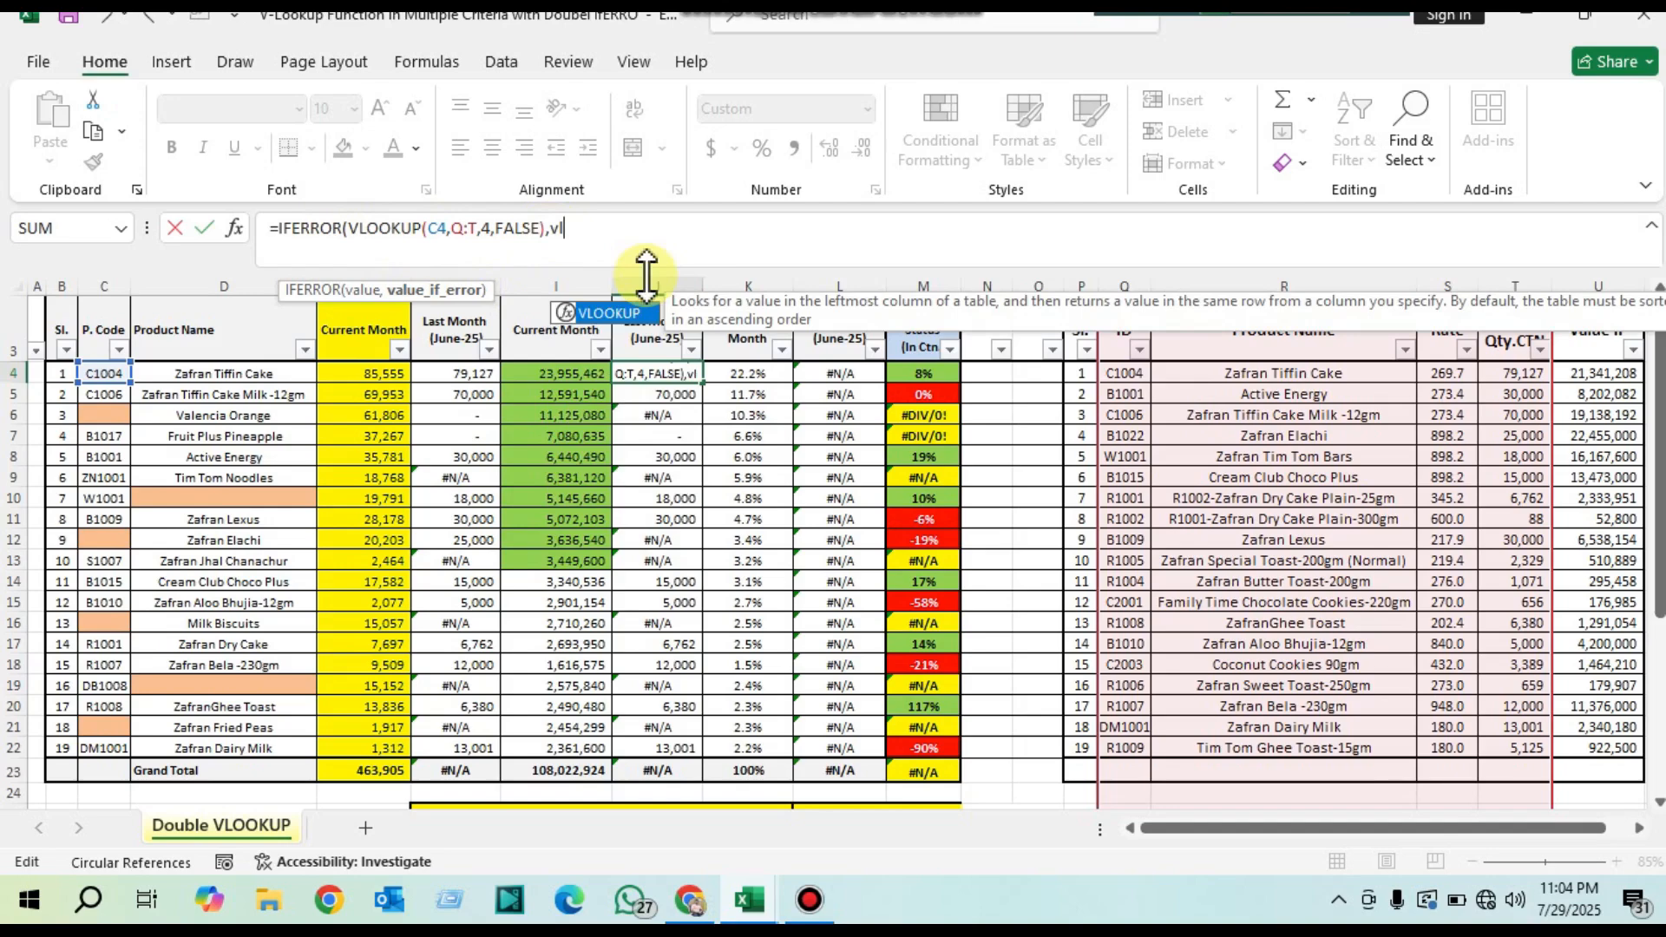
double_click(606, 314)
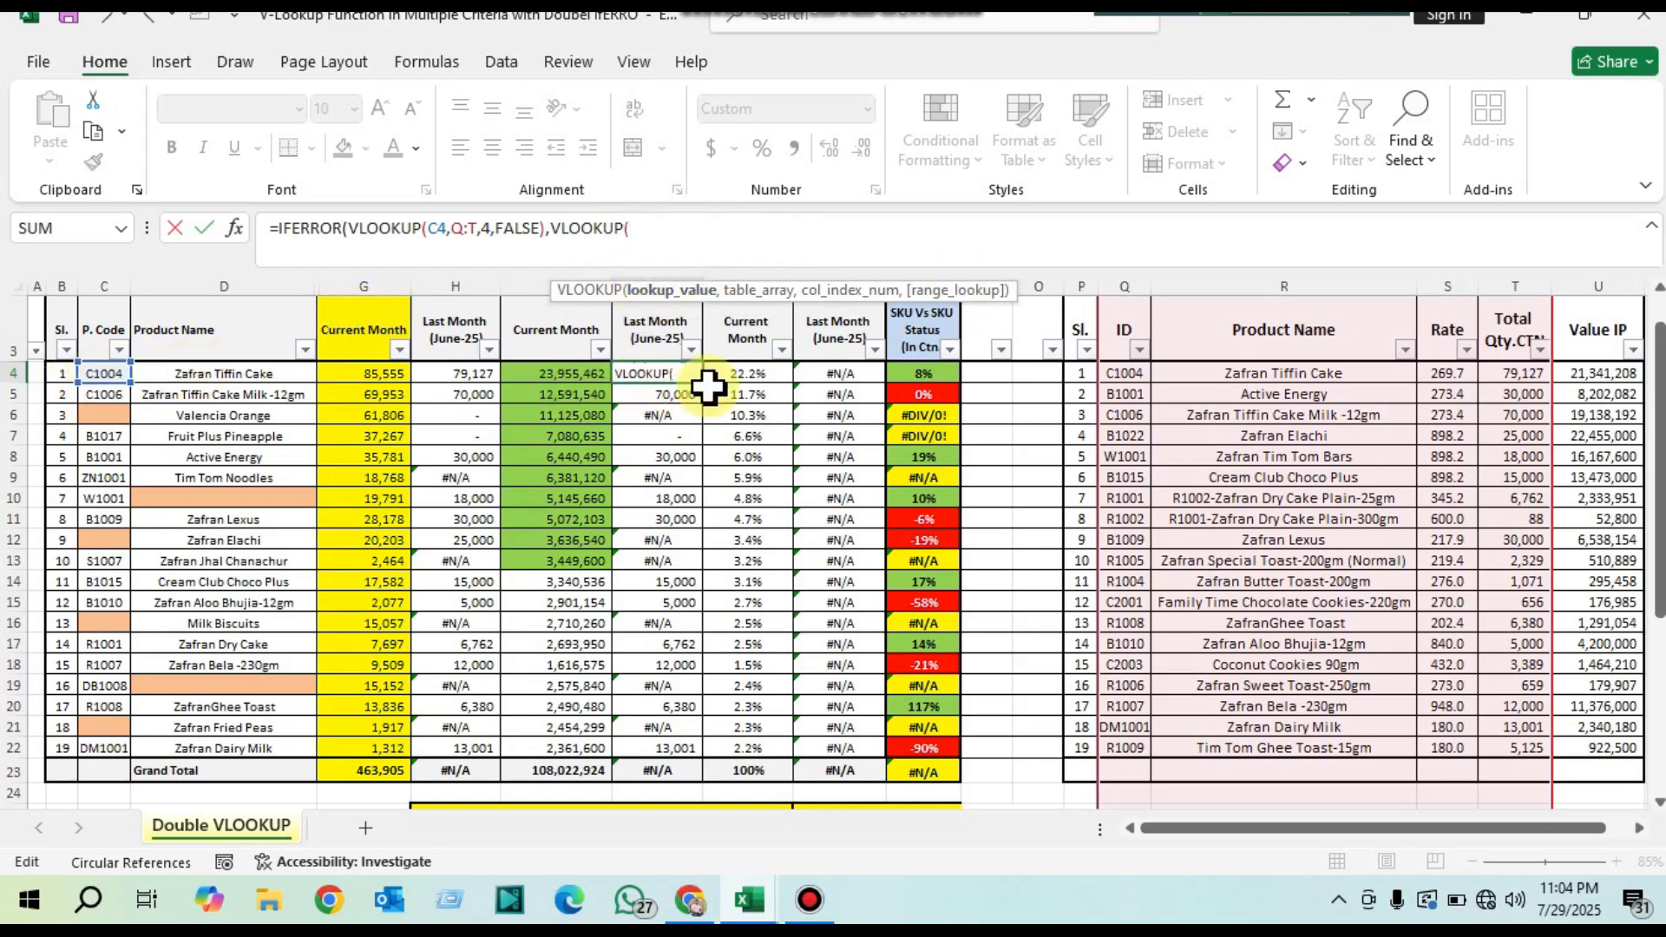
left_click(191, 373)
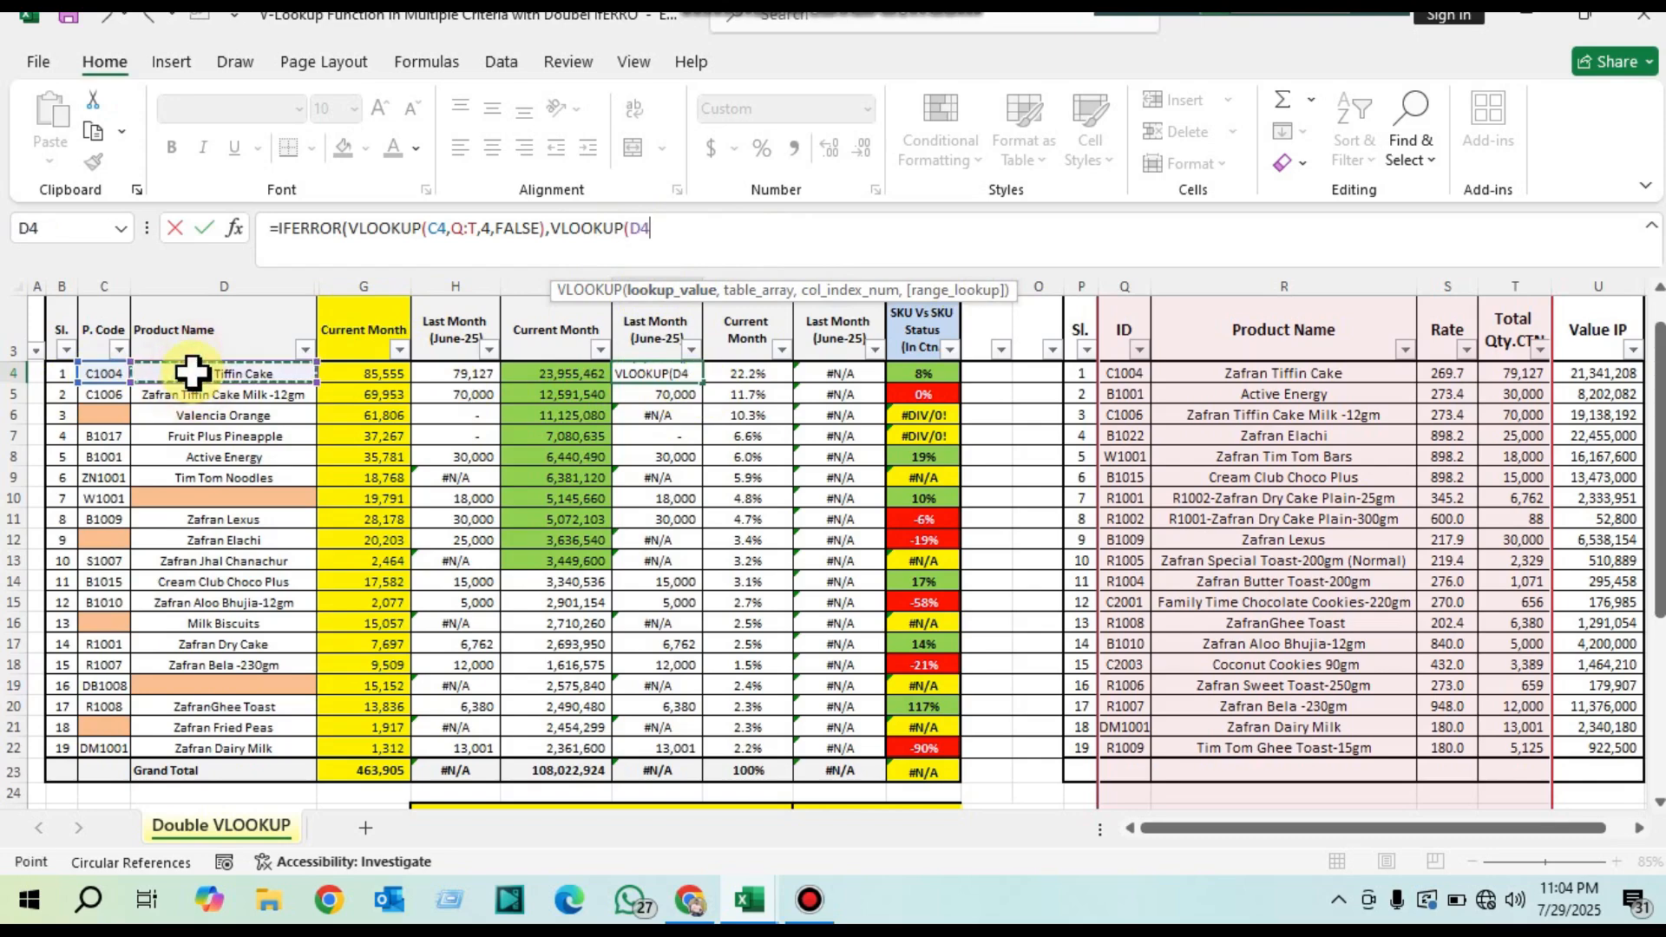
type(",")
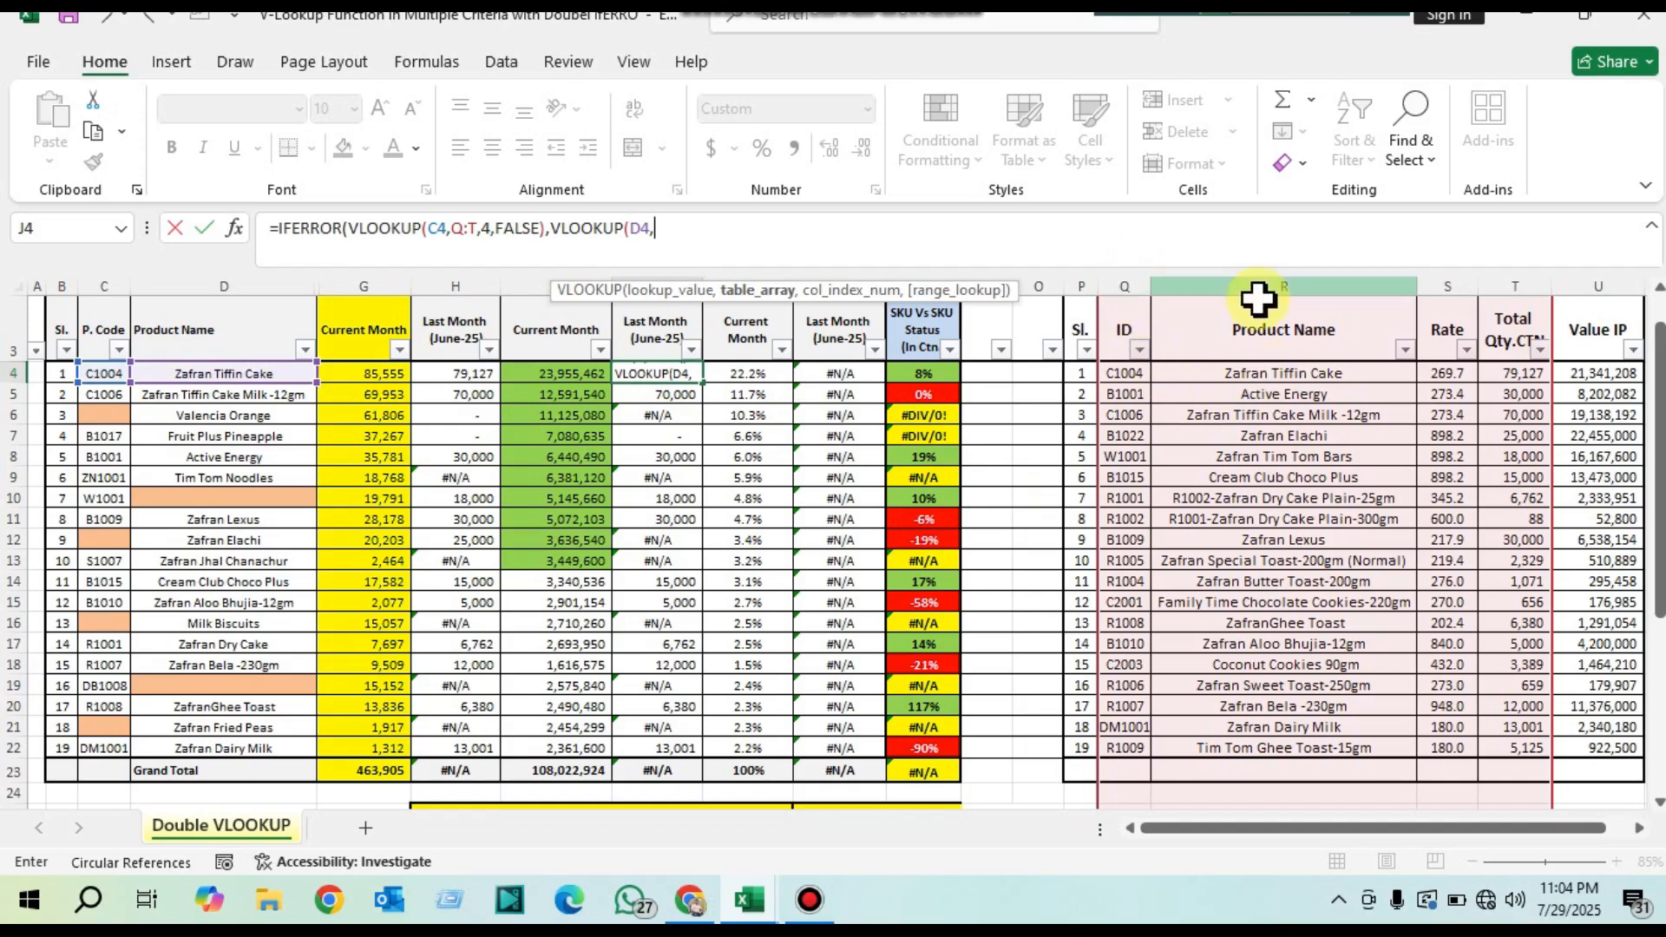
left_click_drag(1254, 276, 1543, 283)
left_click_drag(1248, 284, 1532, 289)
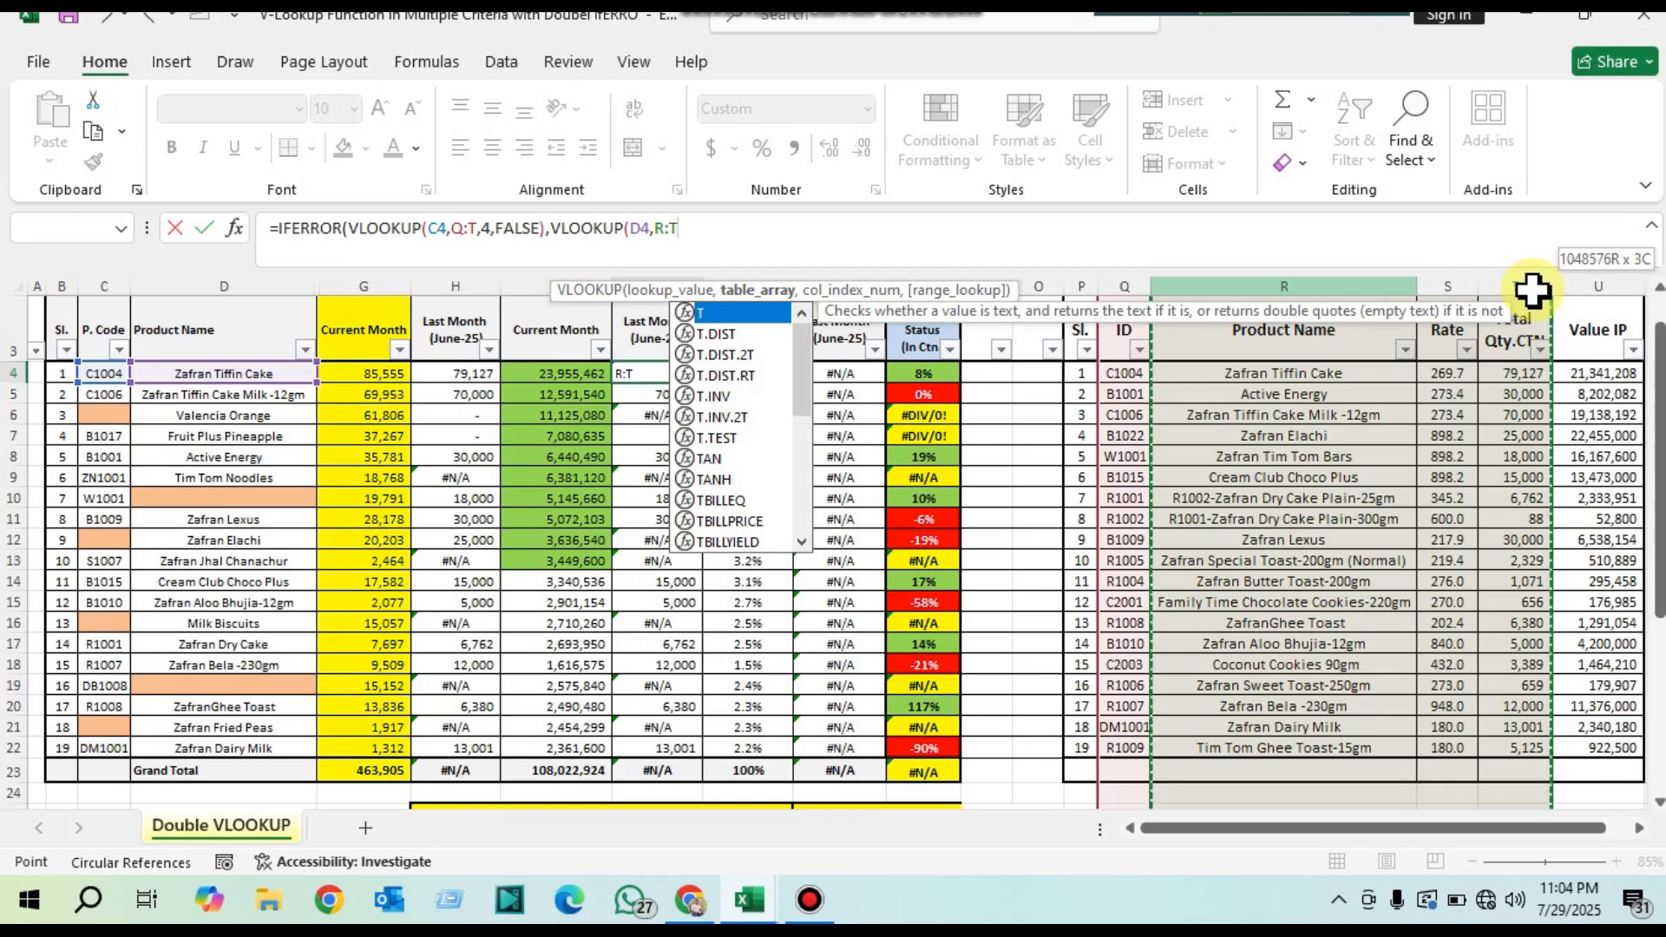
left_click_drag(1533, 291, 1529, 291)
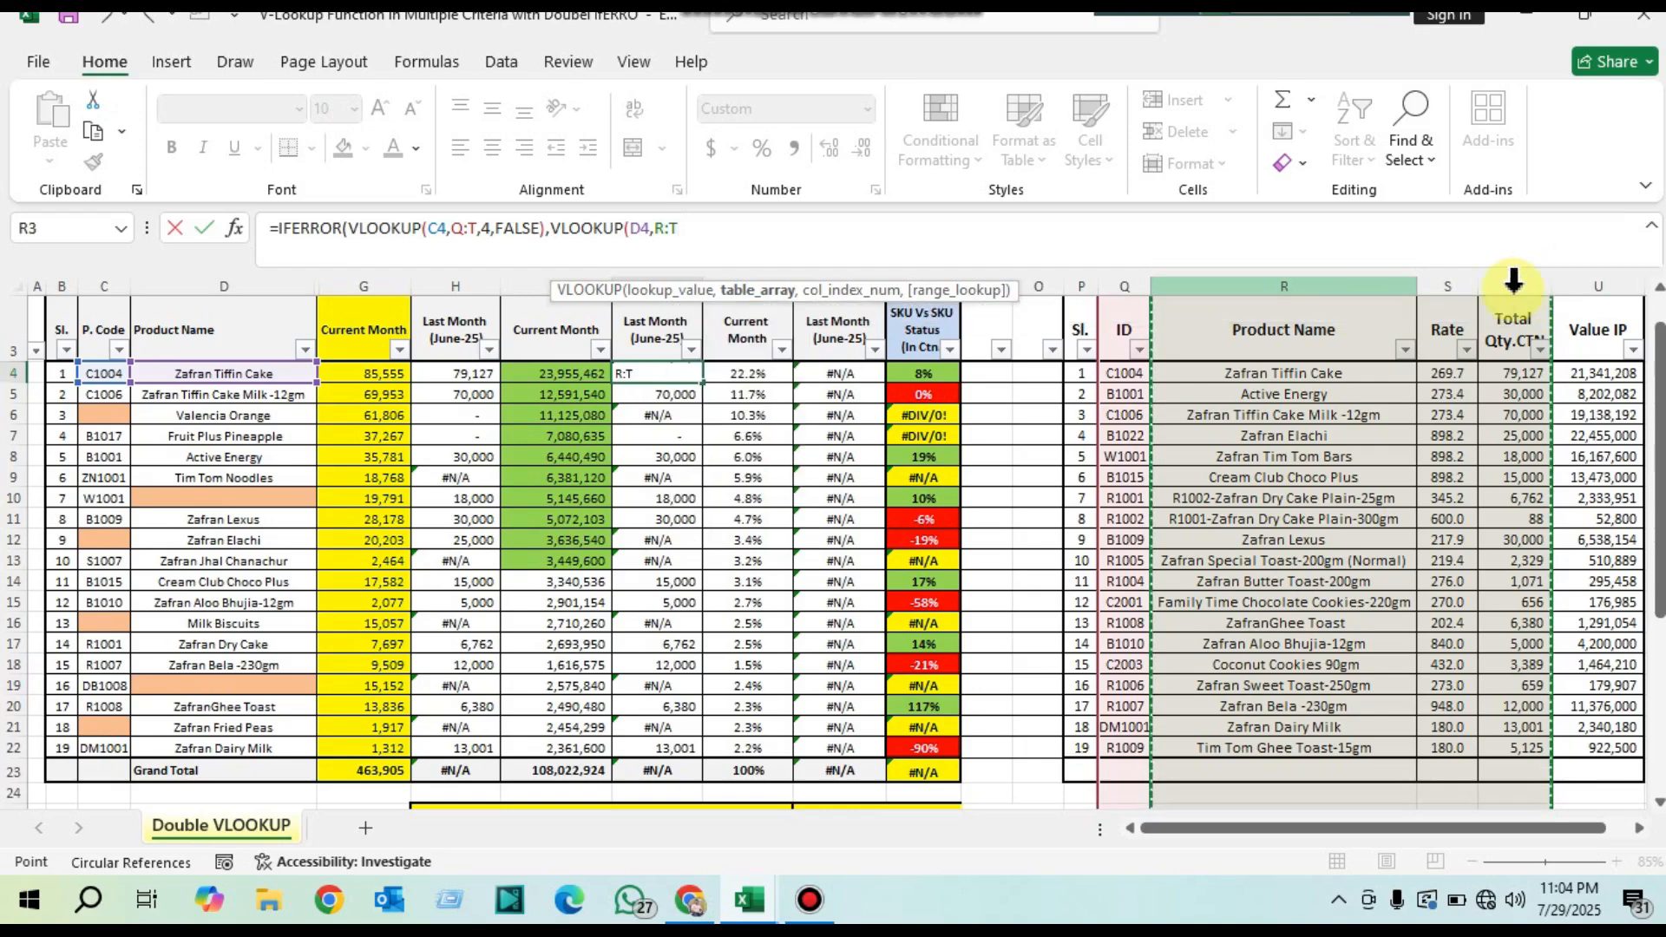
type("'")
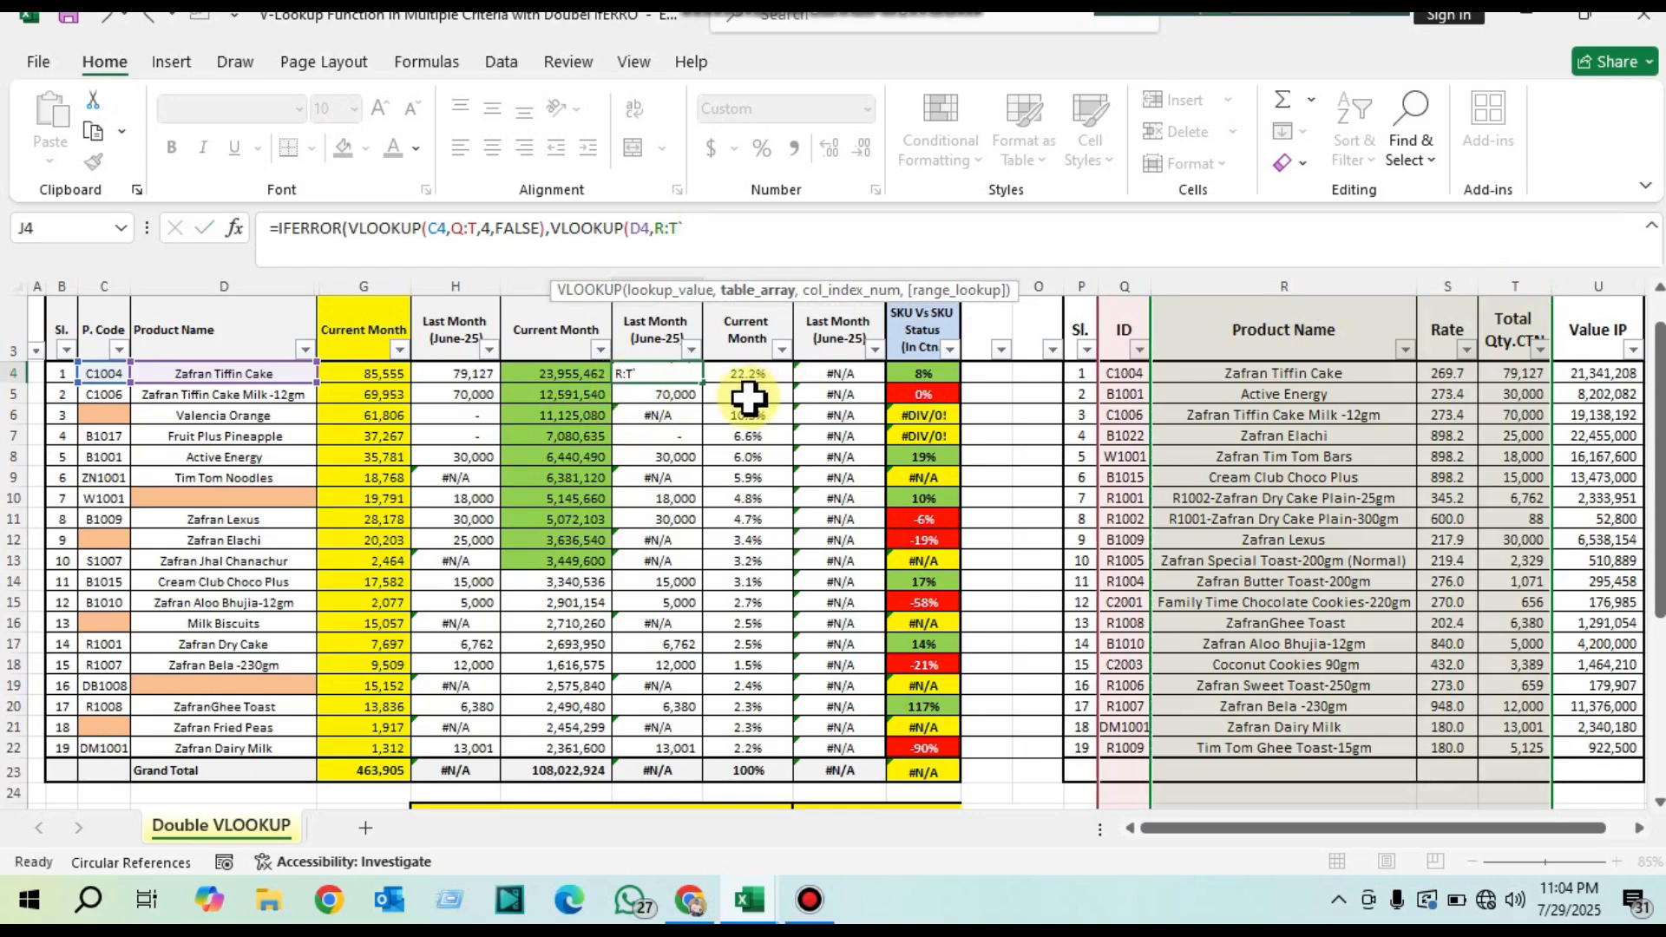
key("Escape")
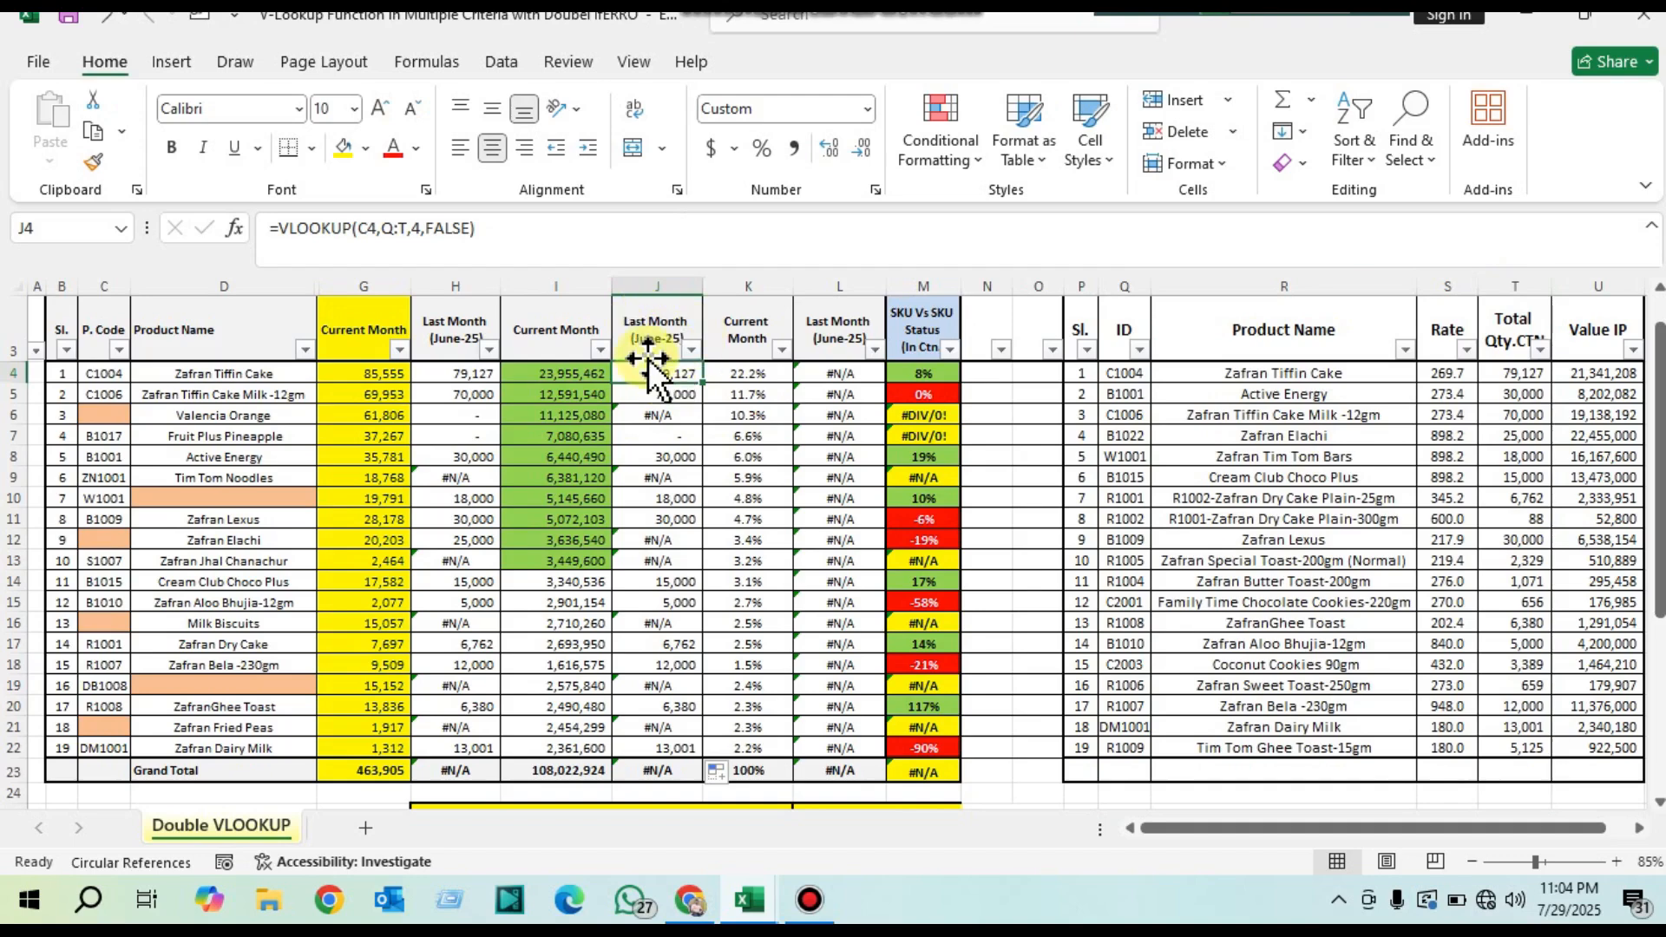
Step: Change the VLOOKUP in the June-25 value cell J4 to use table range Q:U and column index 5
scroll(653, 334, "up", 1)
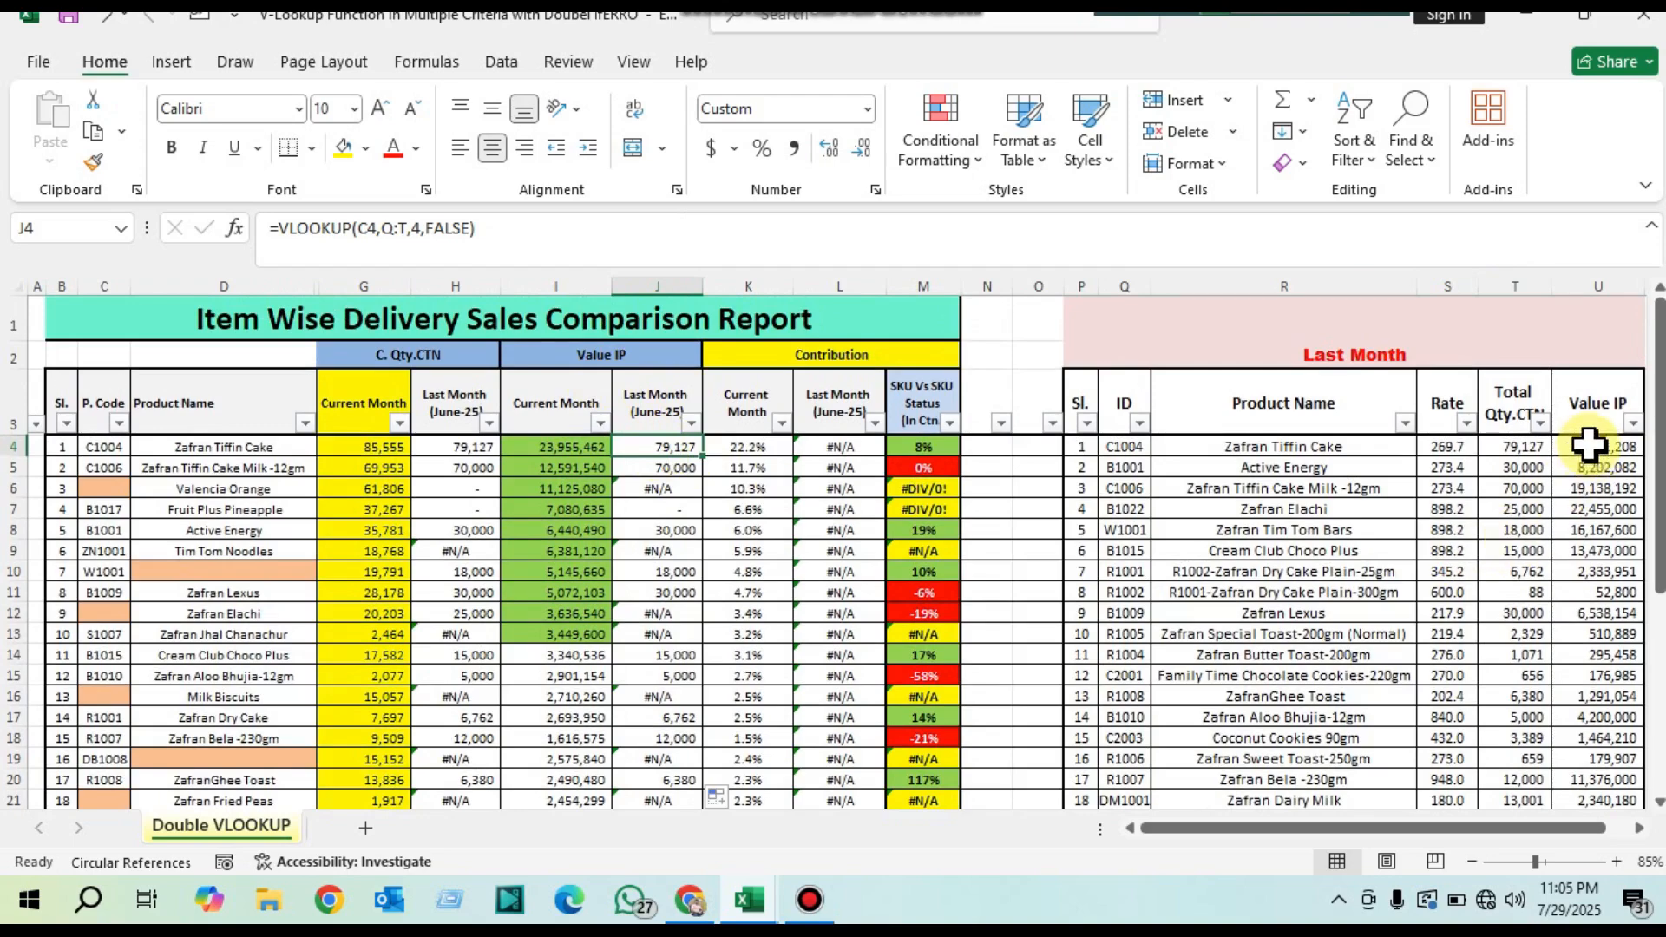
left_click_drag(1124, 286, 1514, 288)
left_click(675, 442)
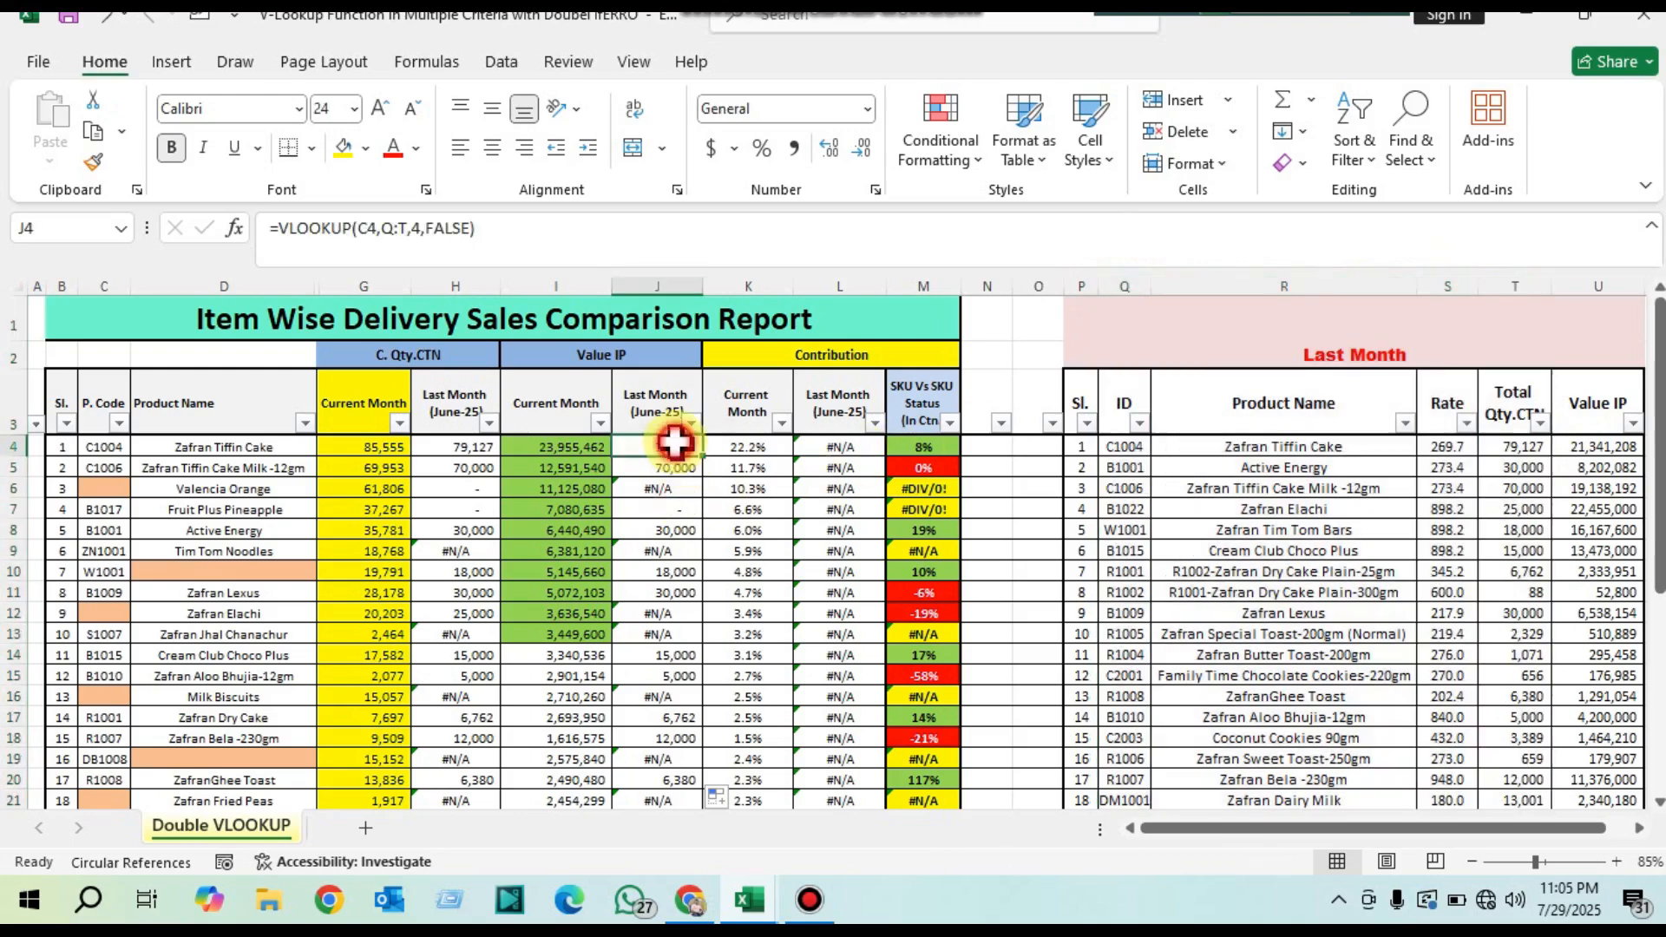
double_click(675, 442)
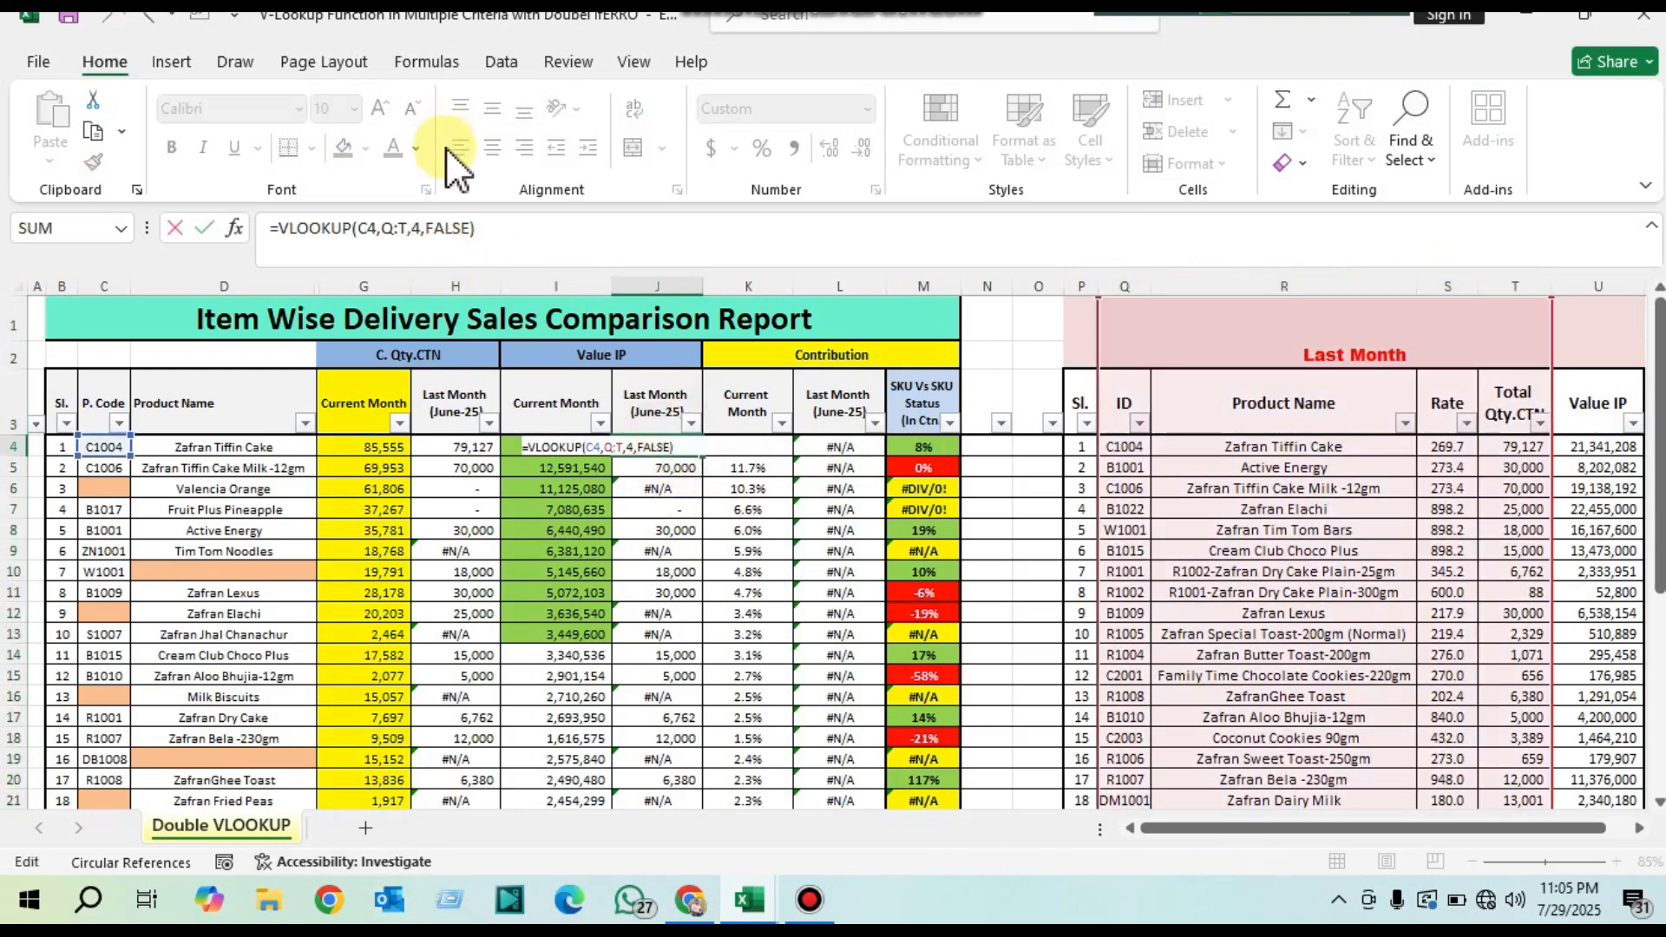
left_click(406, 228)
key("BackSpace")
key("BackSpace")
key("BackSpace")
key("BackSpace")
key("BackSpace")
key("BackSpace")
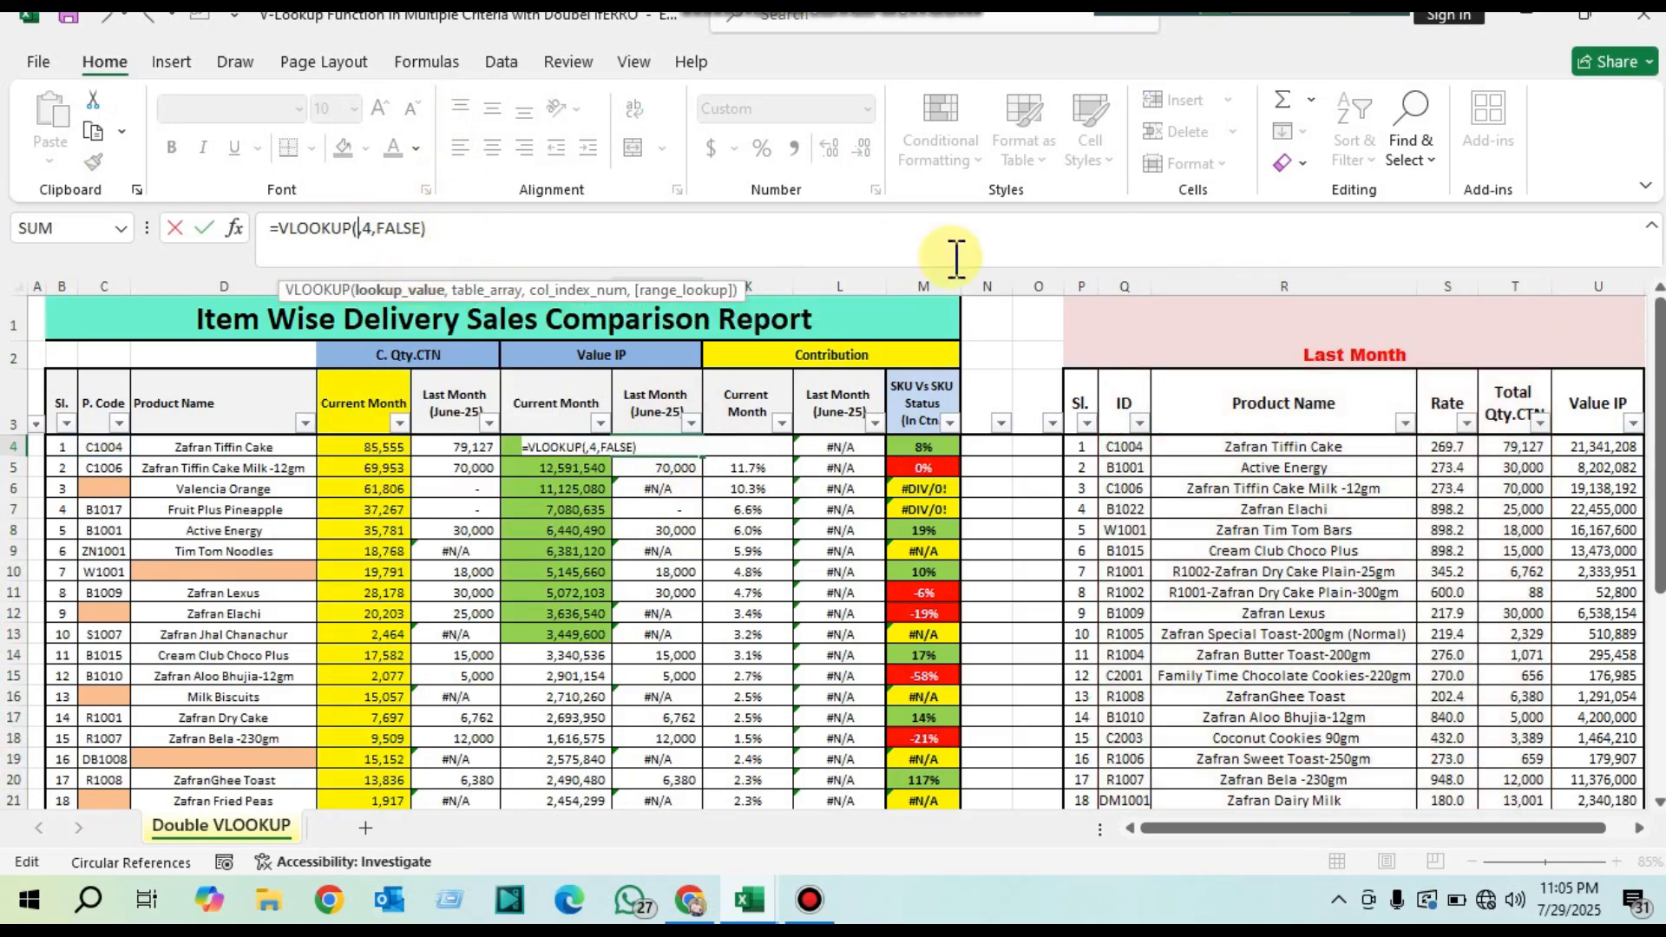
left_click_drag(1124, 286, 1332, 304)
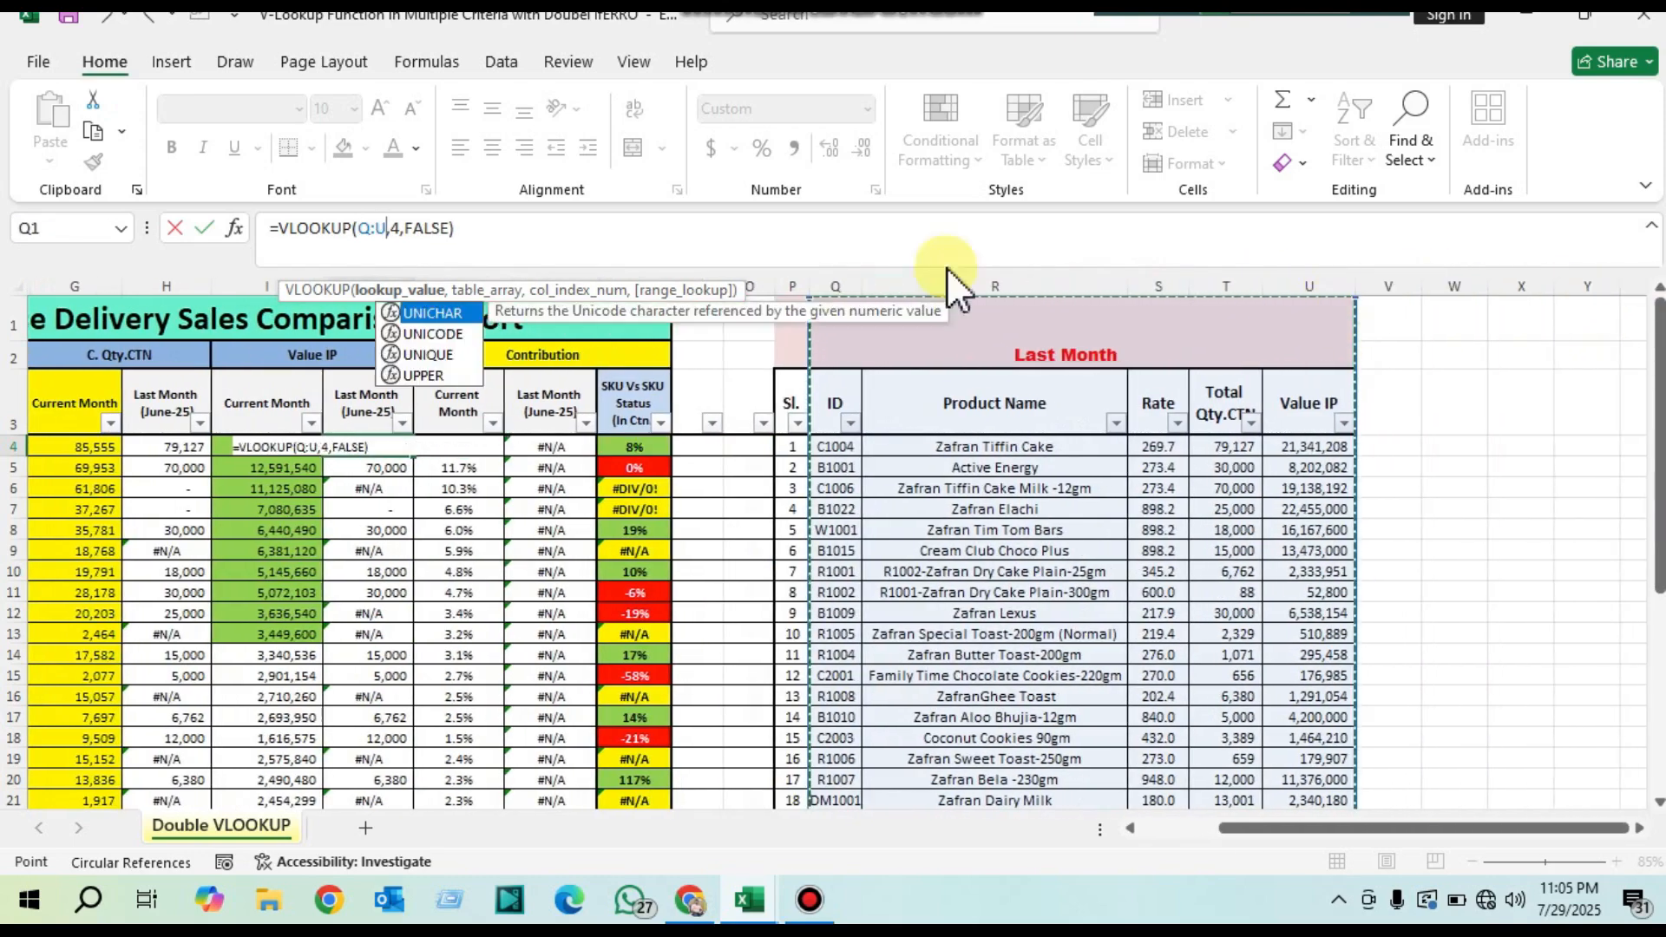
left_click(408, 234)
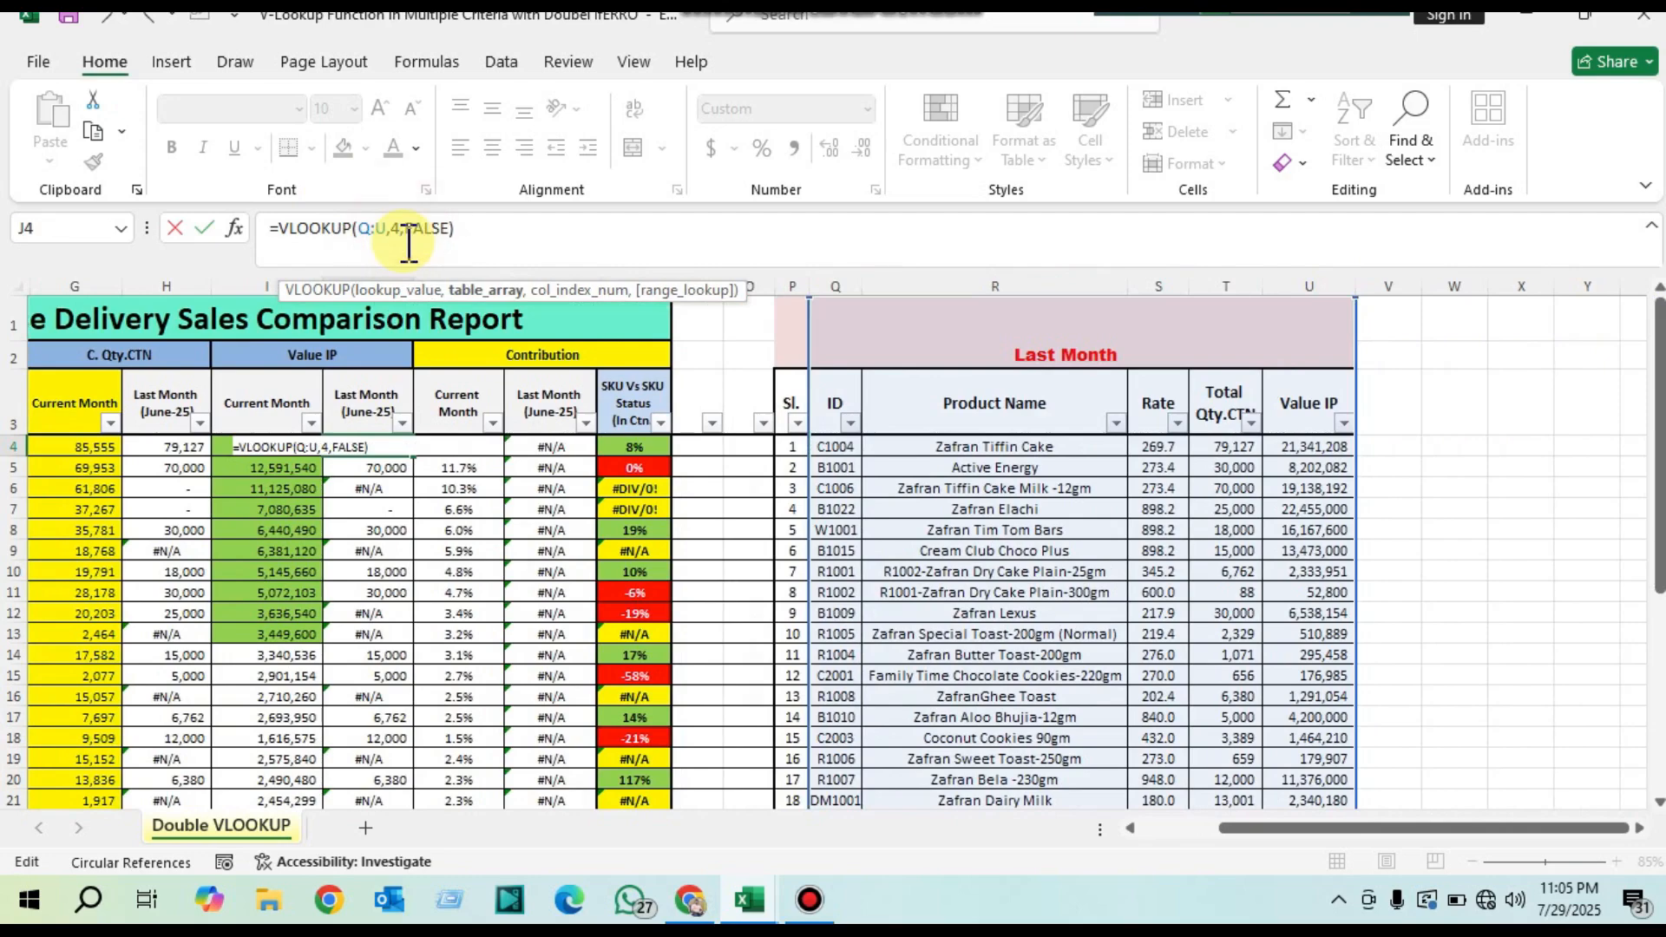
left_click(486, 229)
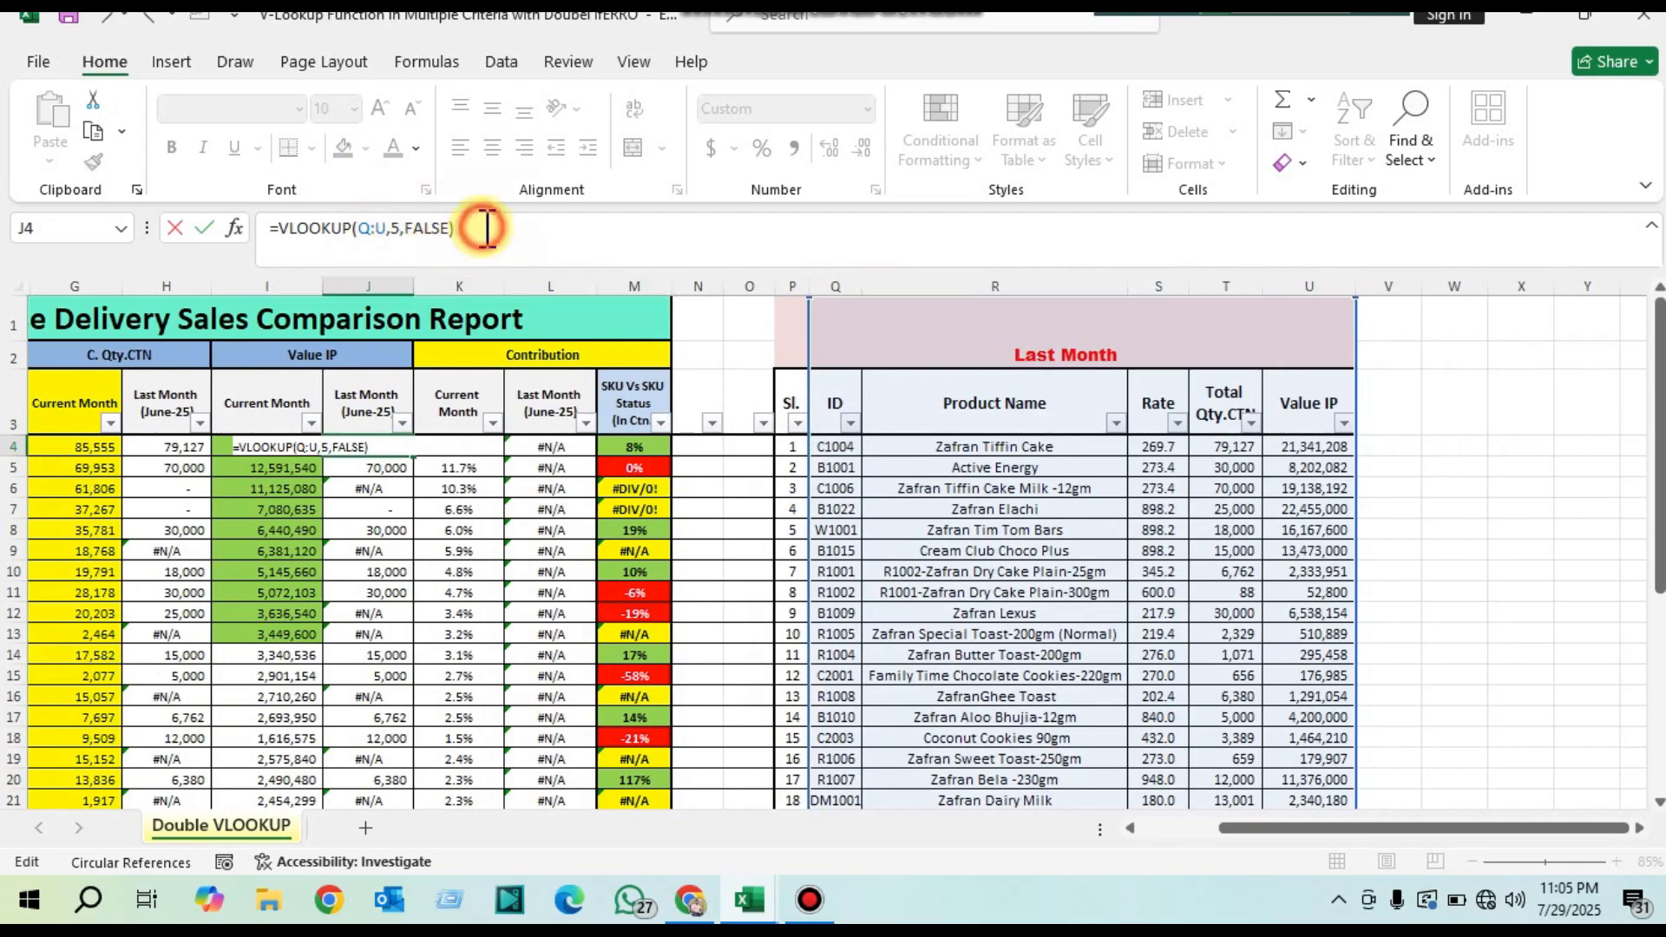
key("ctrl+Return")
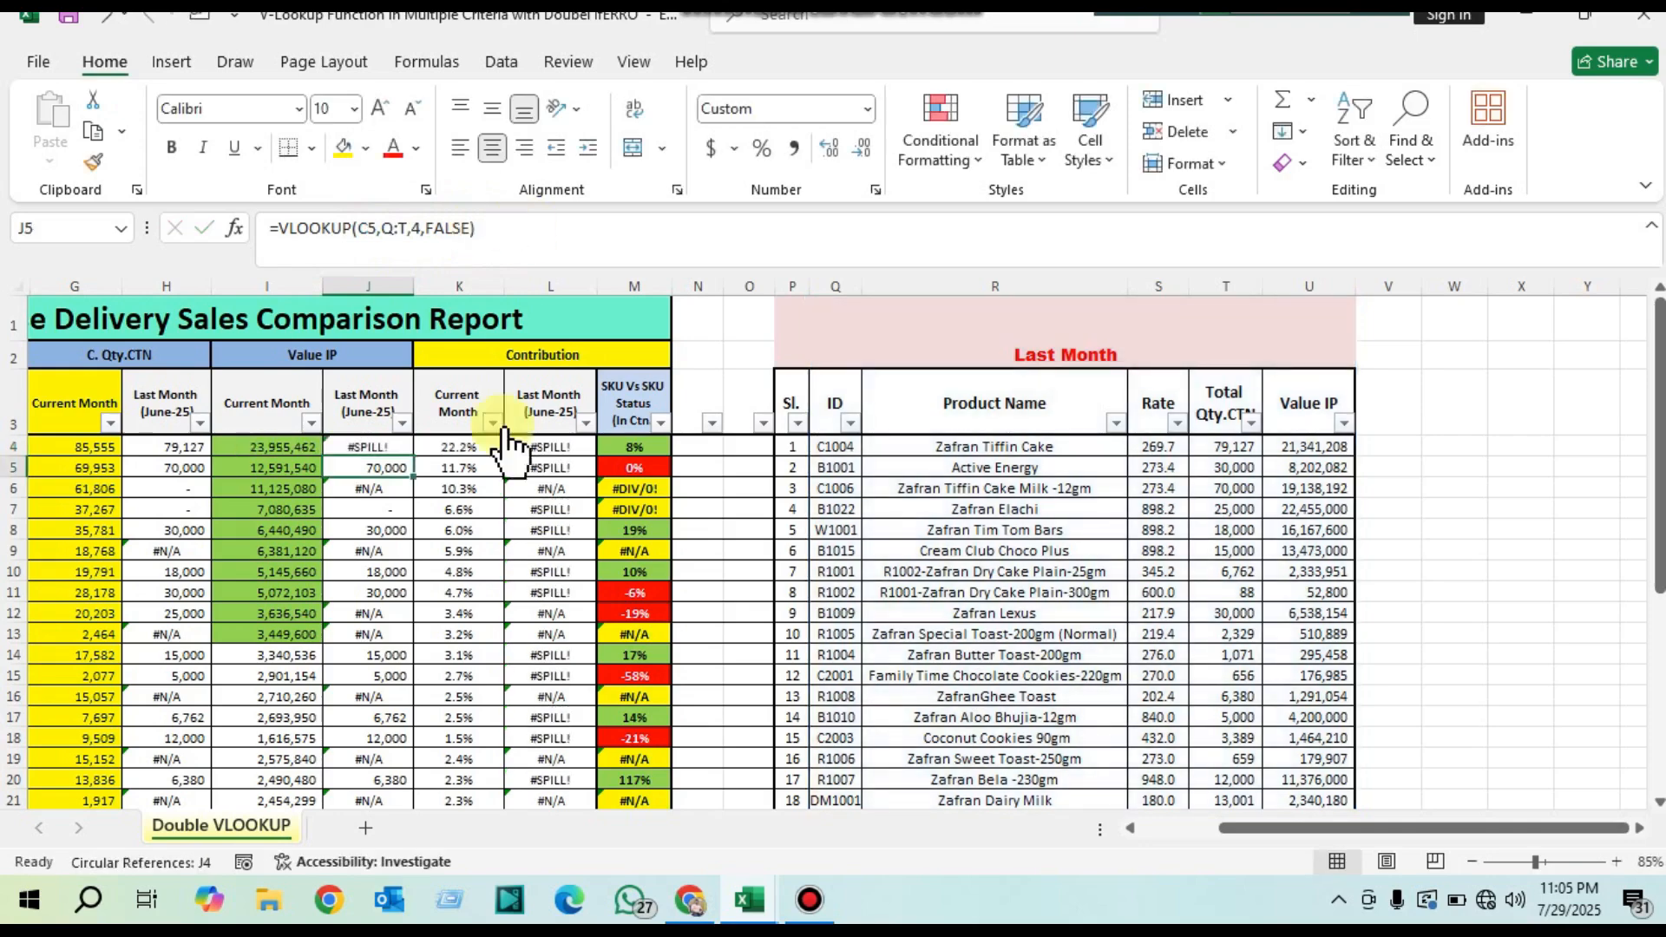
Step: Add C4 as the lookup value so J4 reads =VLOOKUP(C4,Q:U,5,FALSE), and fill it down to J22
double_click(369, 446)
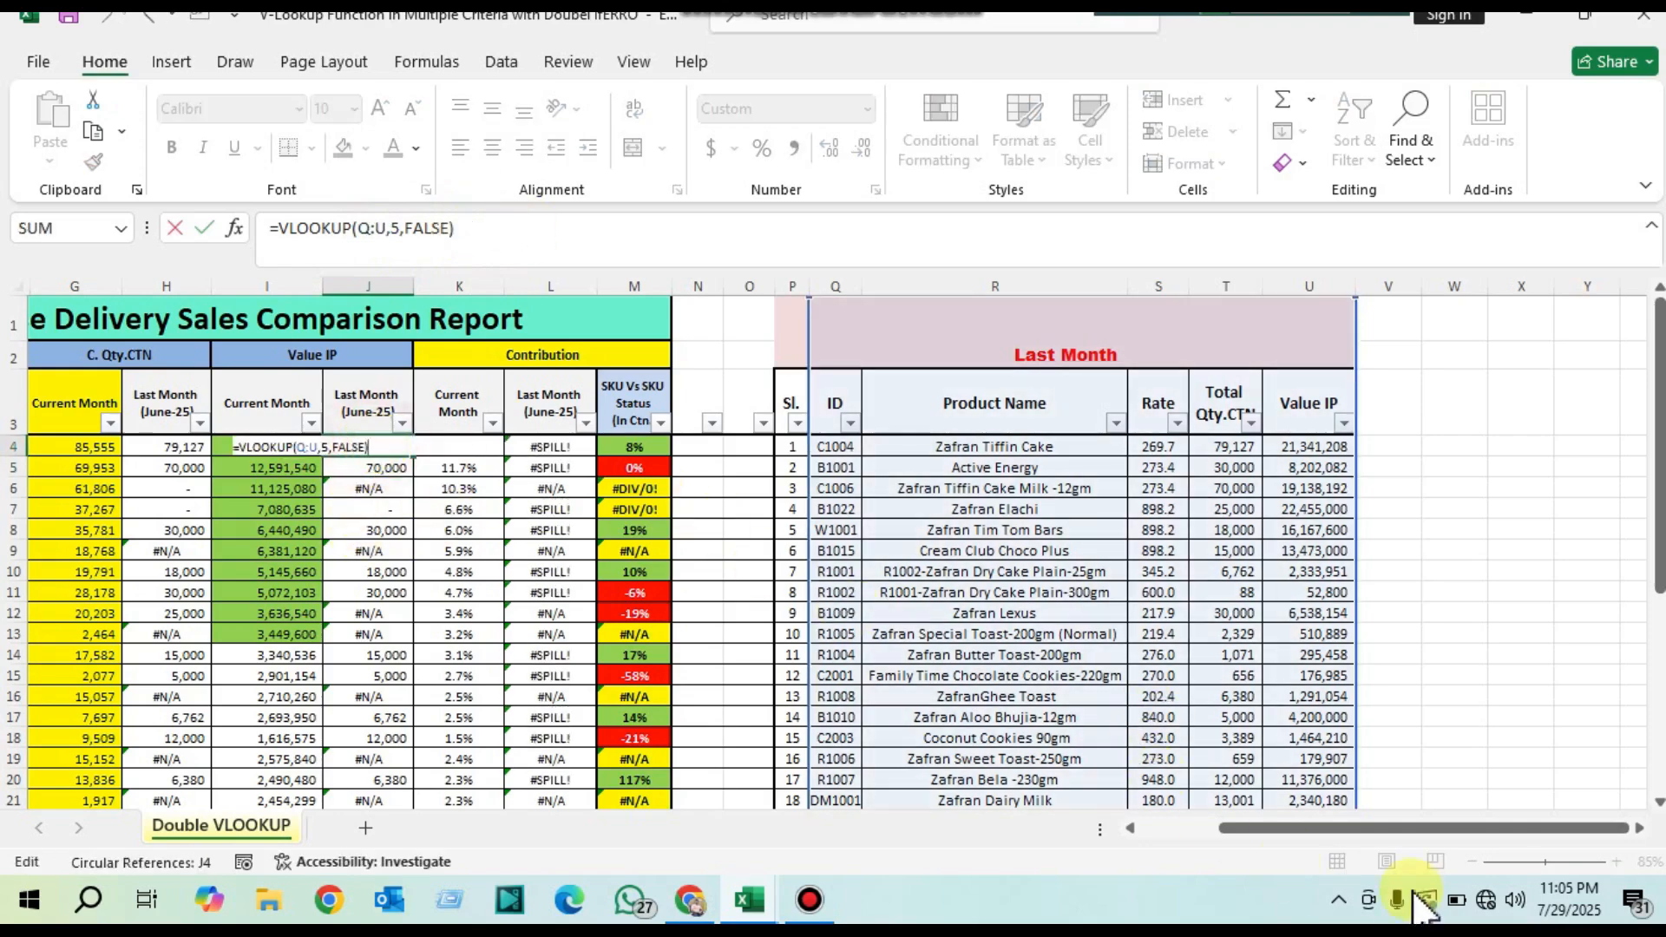
left_click_drag(1399, 829, 1321, 829)
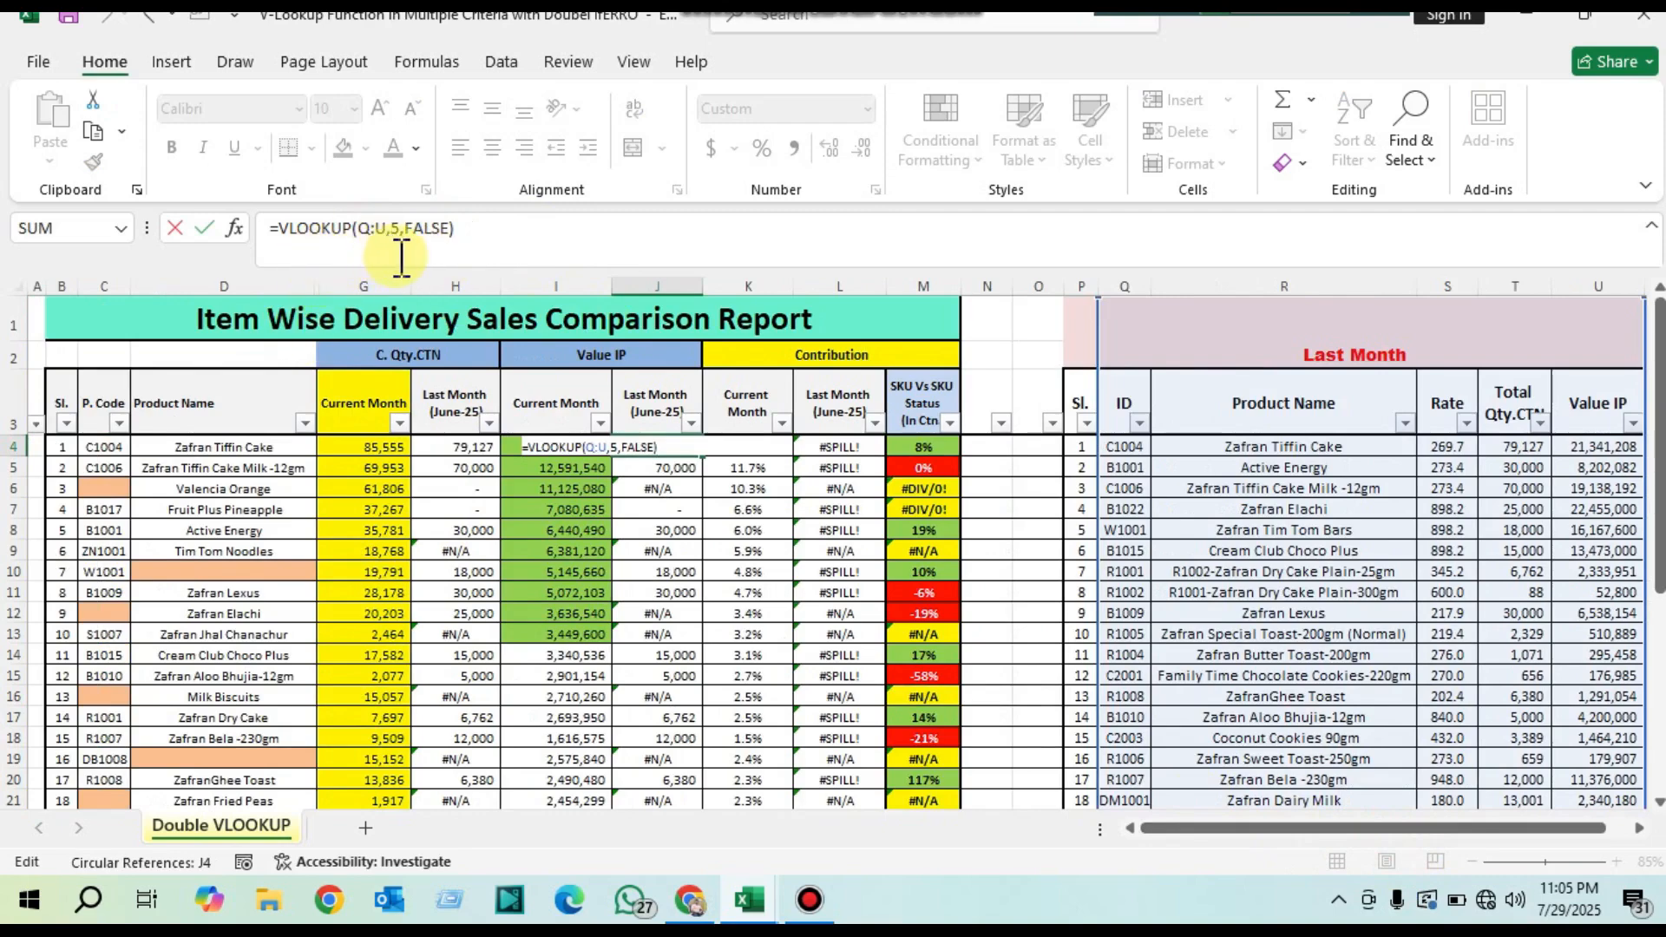
left_click(365, 228)
type(",")
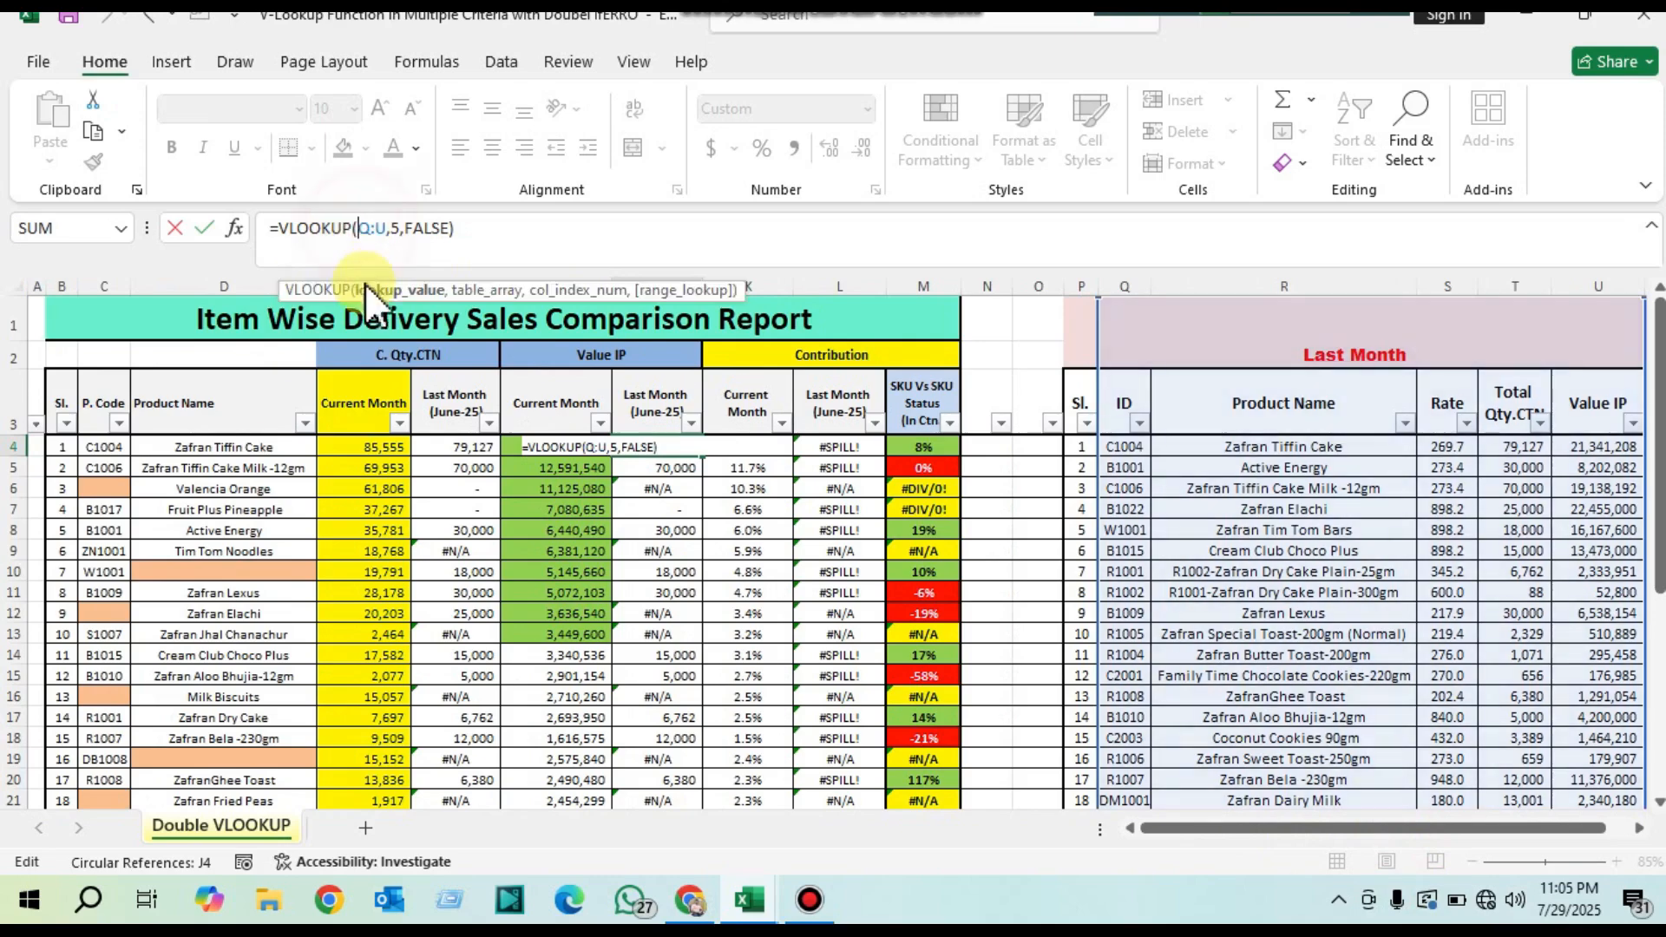
left_click(118, 444)
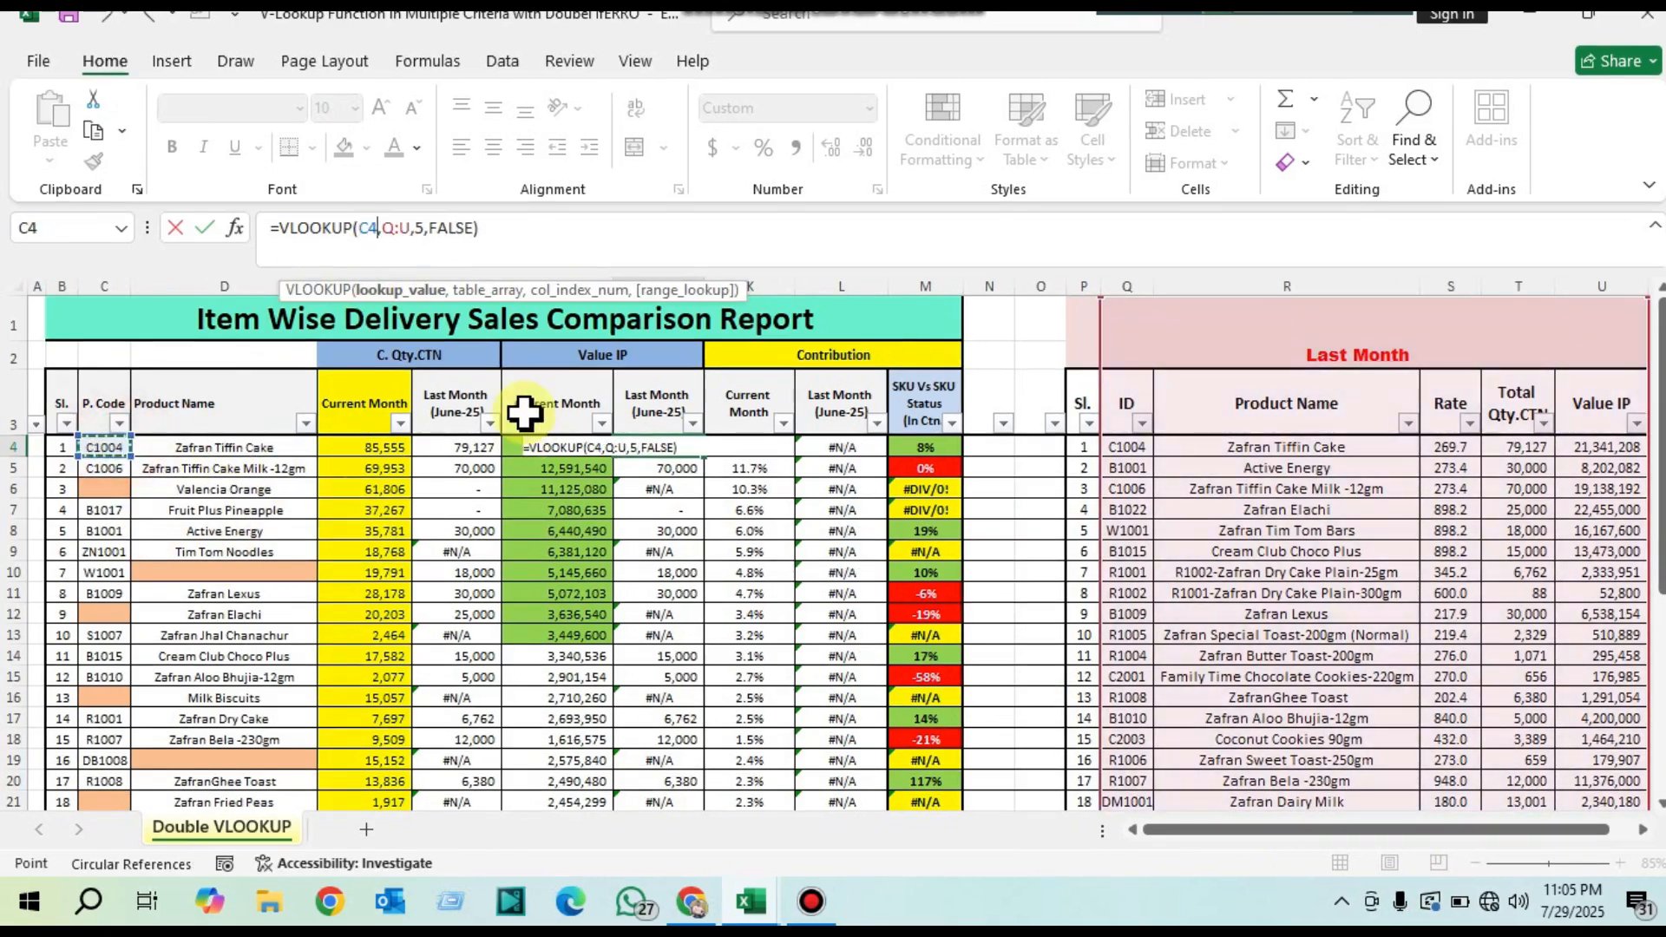
key("Return")
left_click(686, 447)
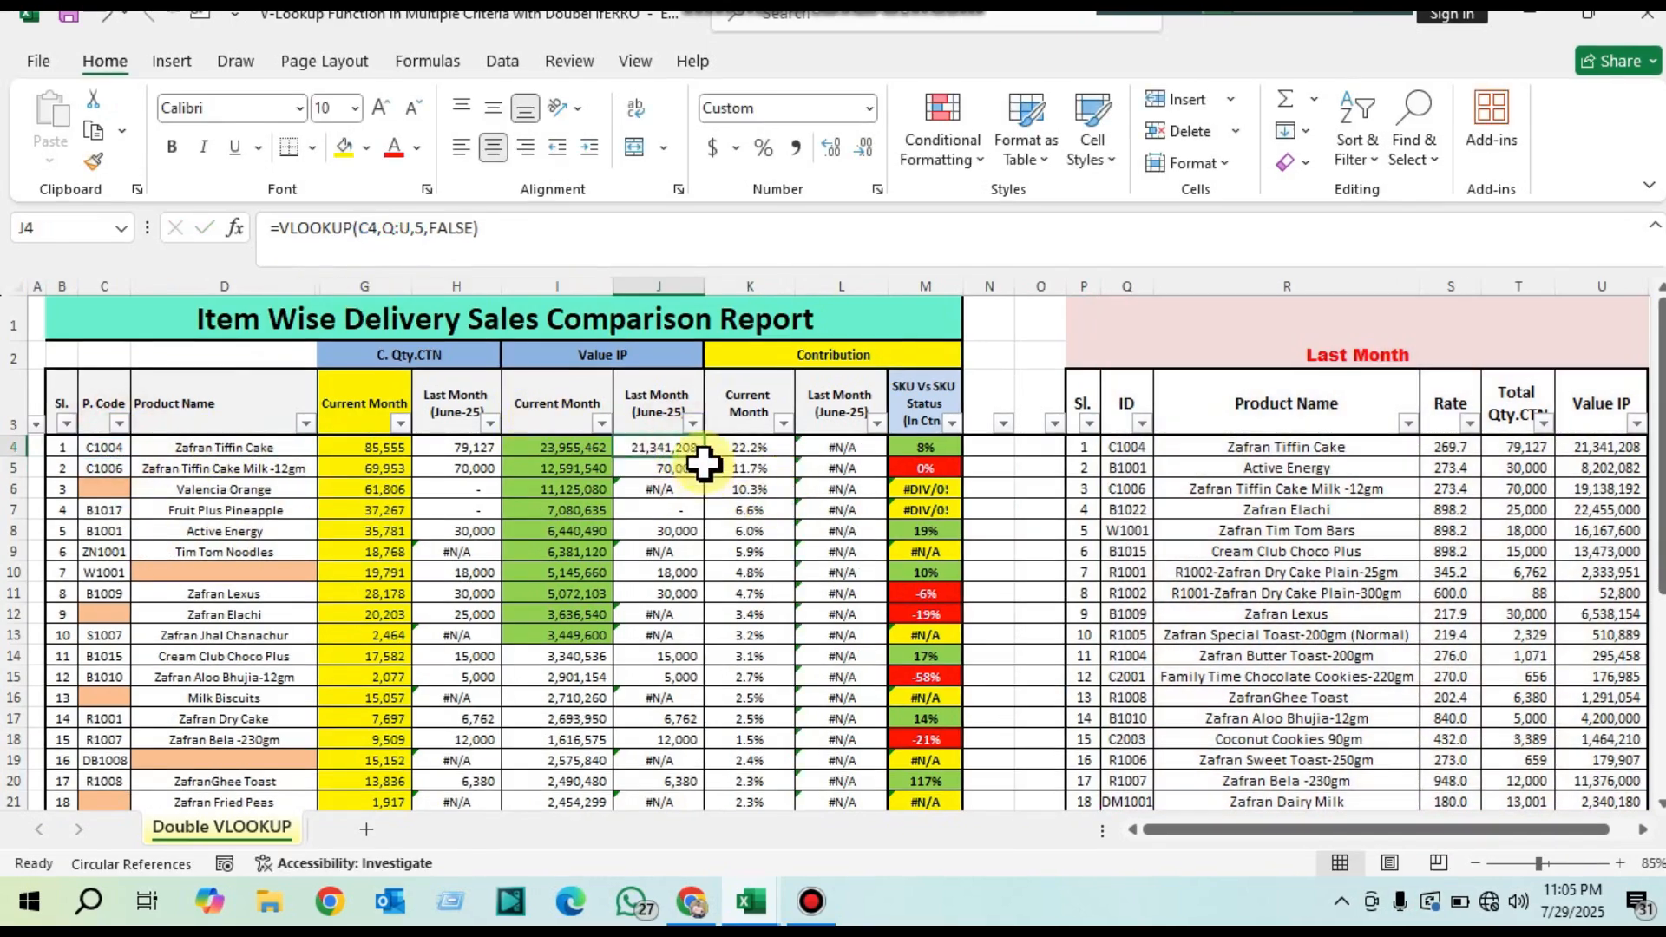
left_click_drag(708, 461, 706, 751)
scroll(723, 504, "up", 1)
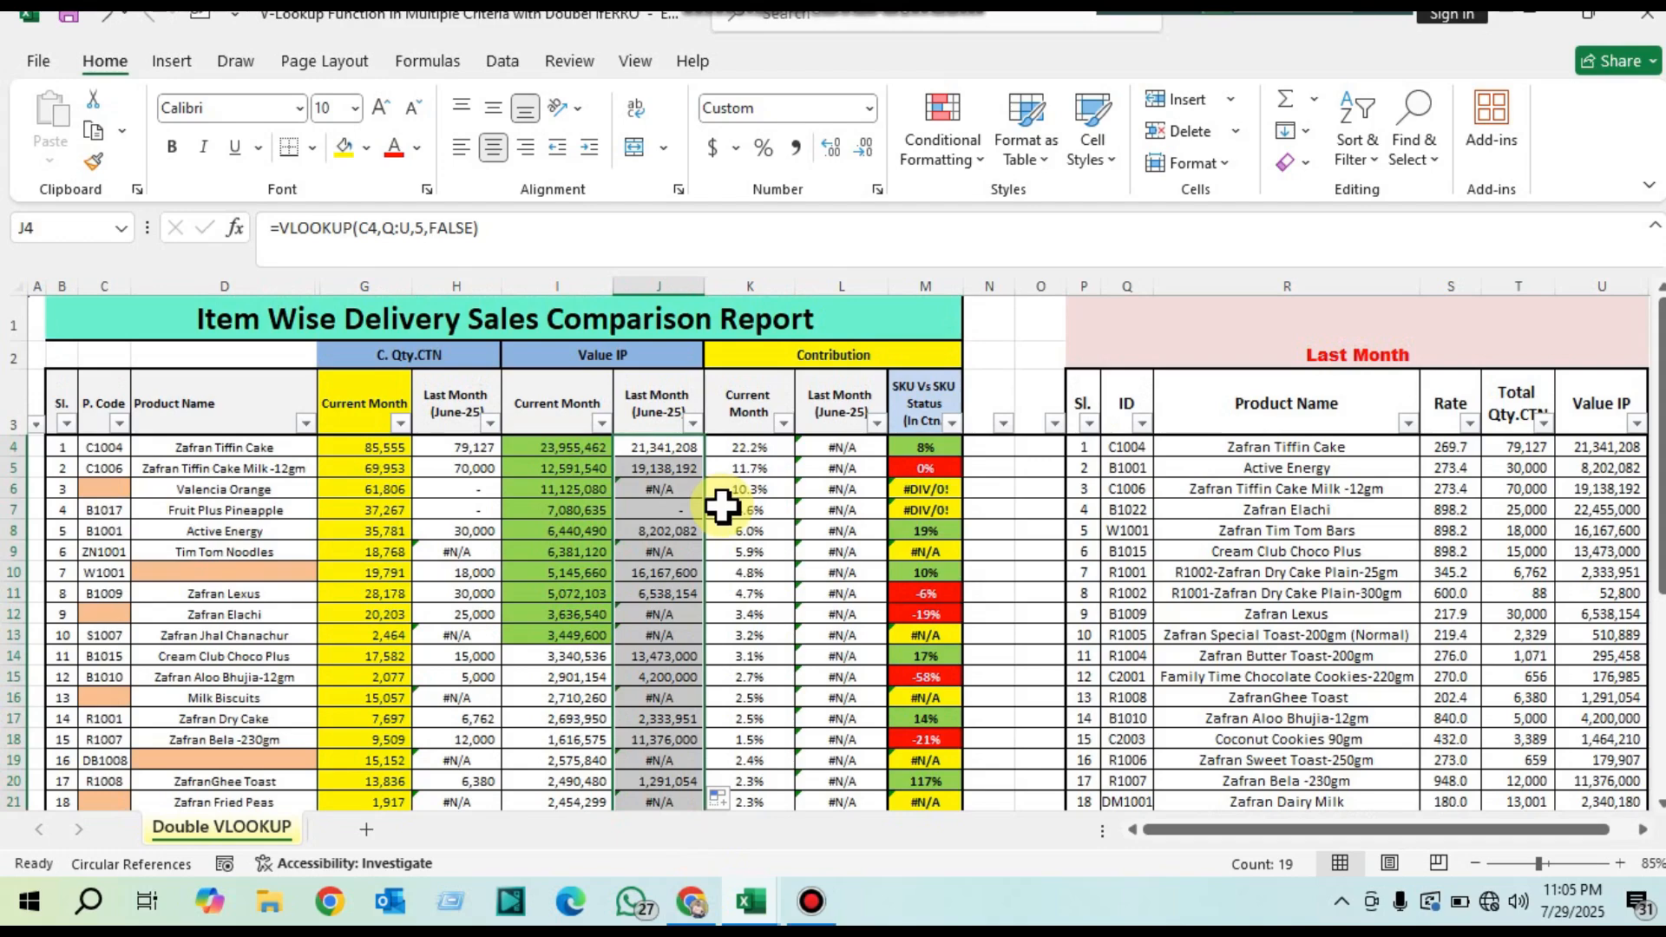
Step: Wrap the existing VLOOKUP in J4 in an IFERROR function, ready for a value_if_error argument
double_click(662, 447)
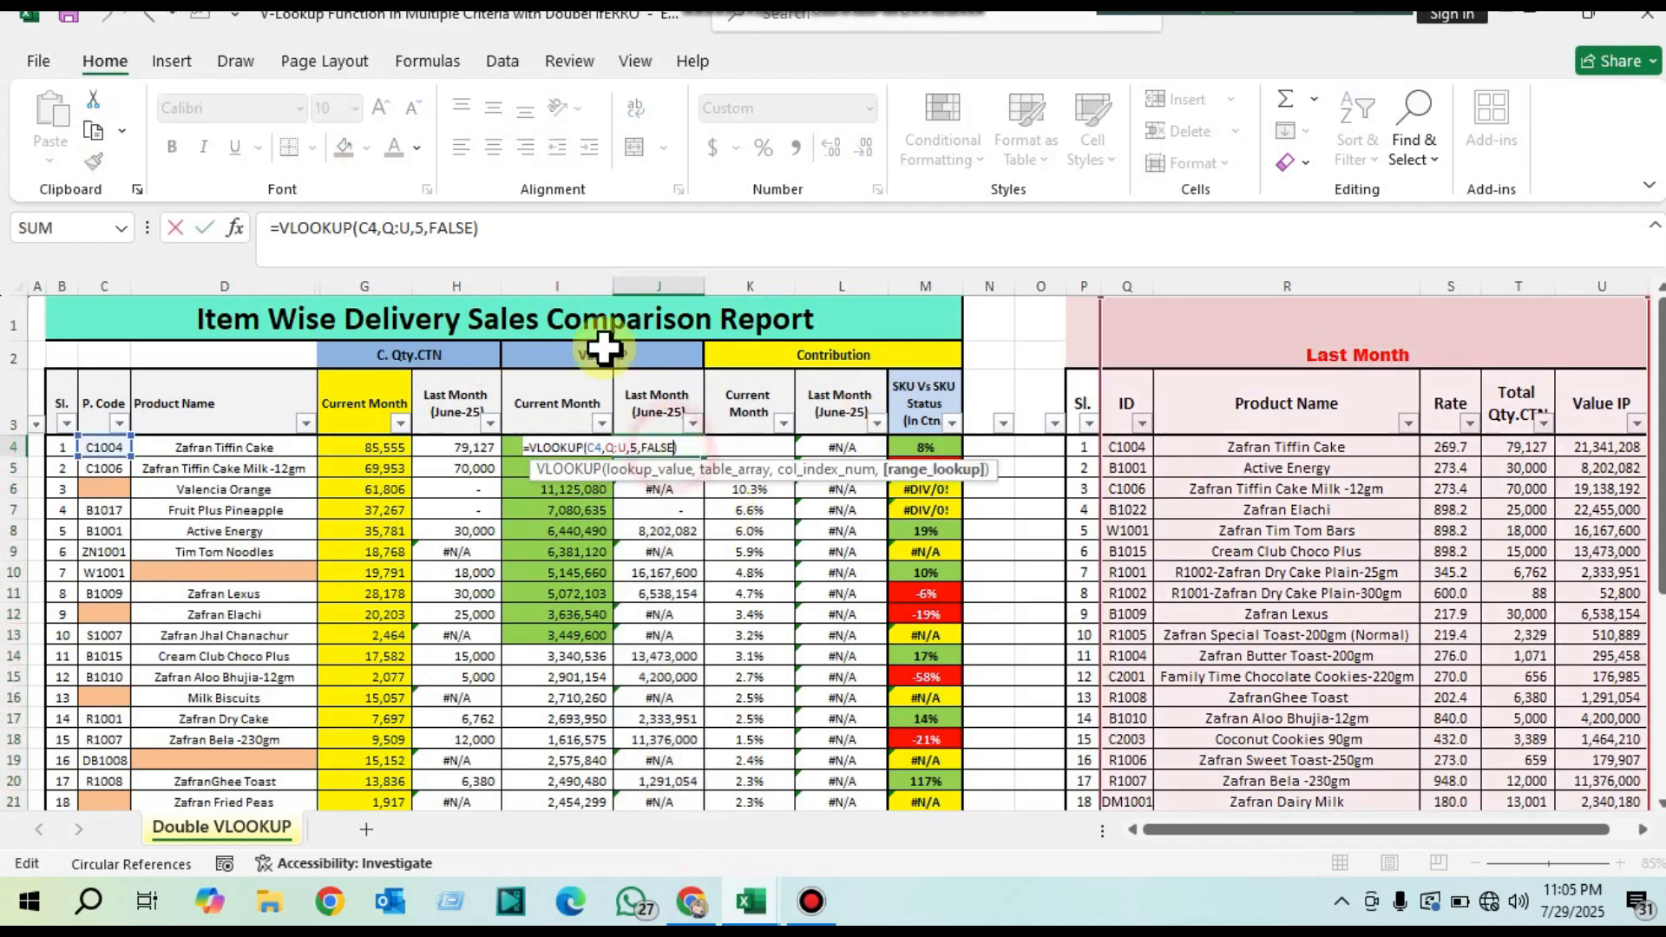
left_click(282, 230)
type("if")
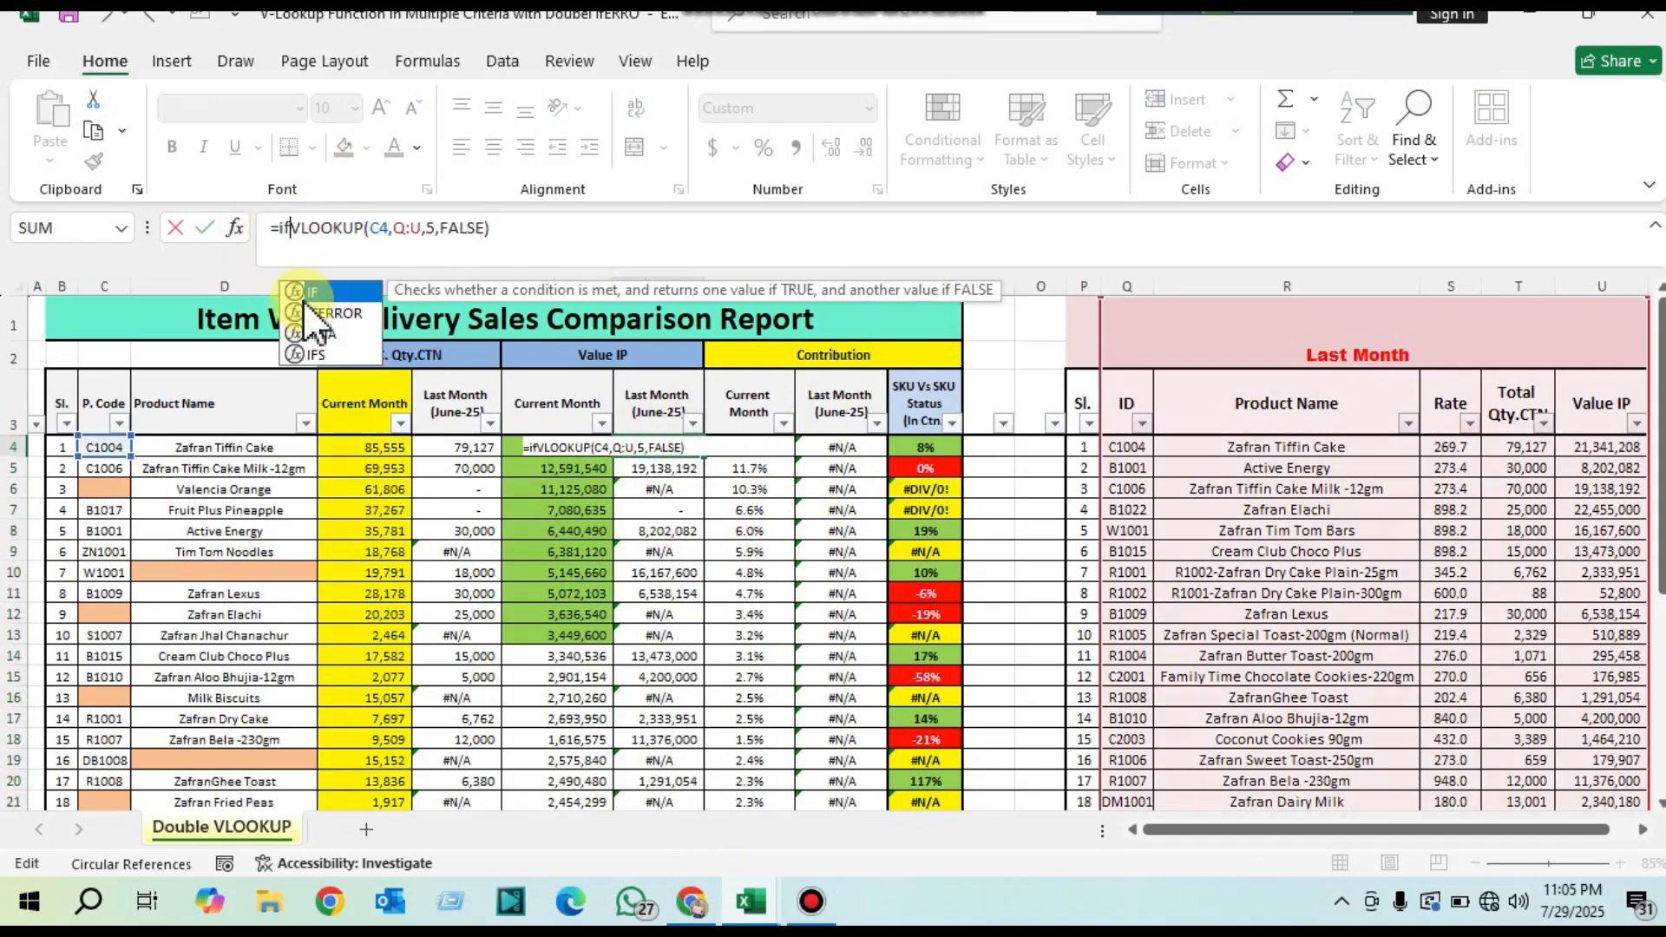
key("Down")
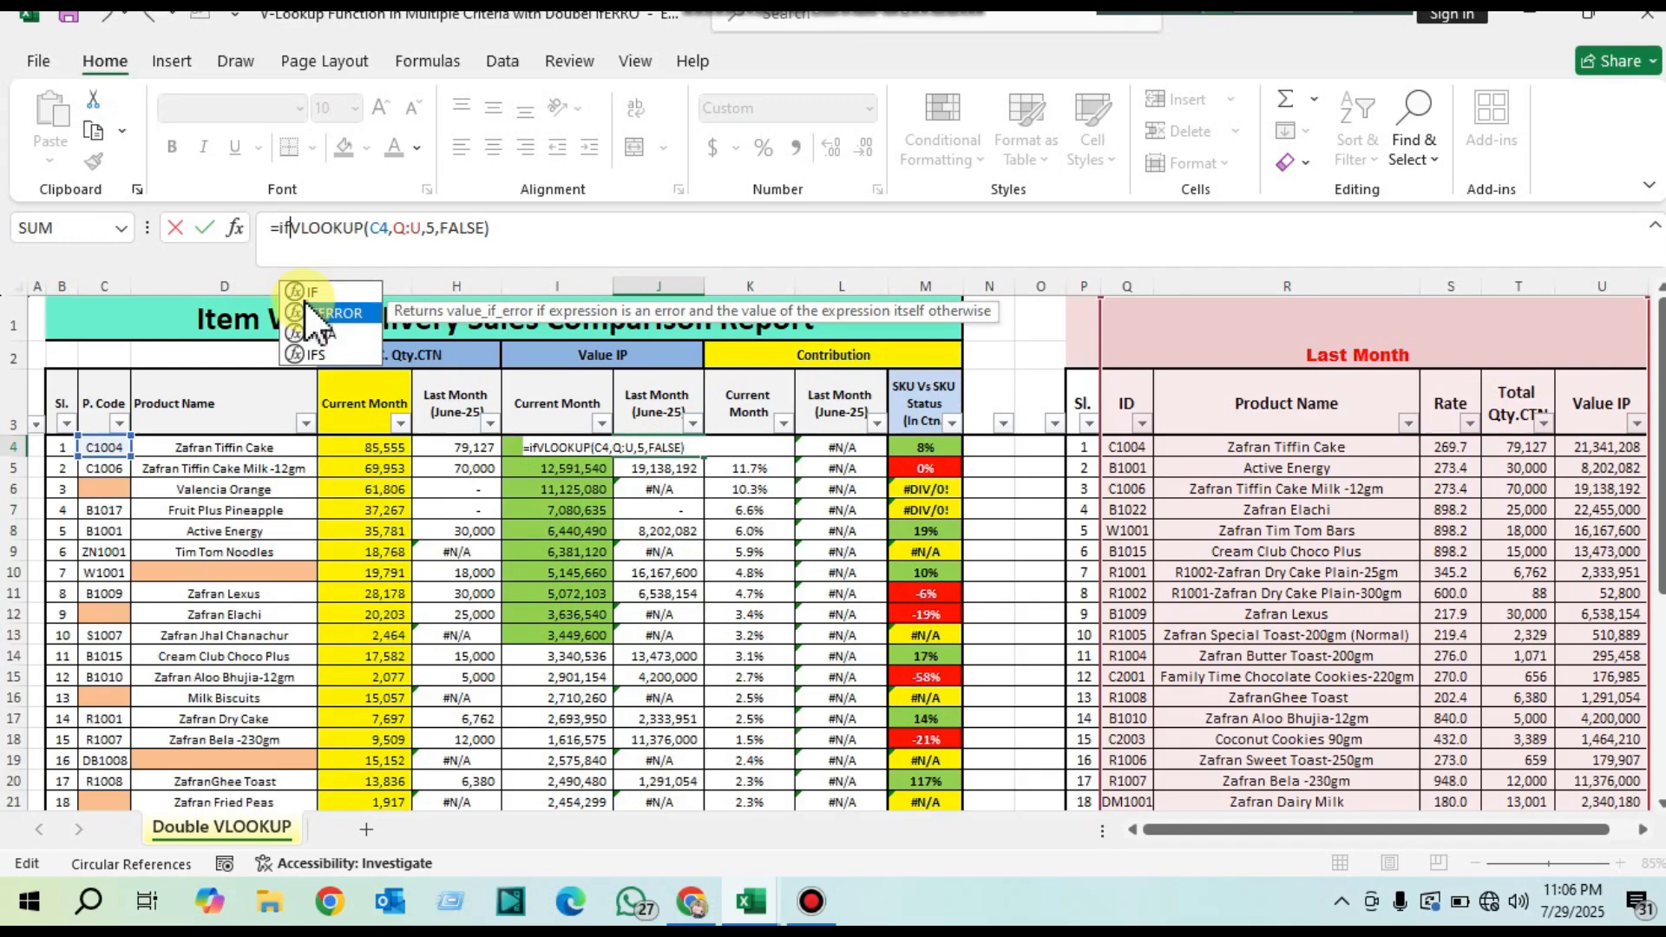
double_click(304, 305)
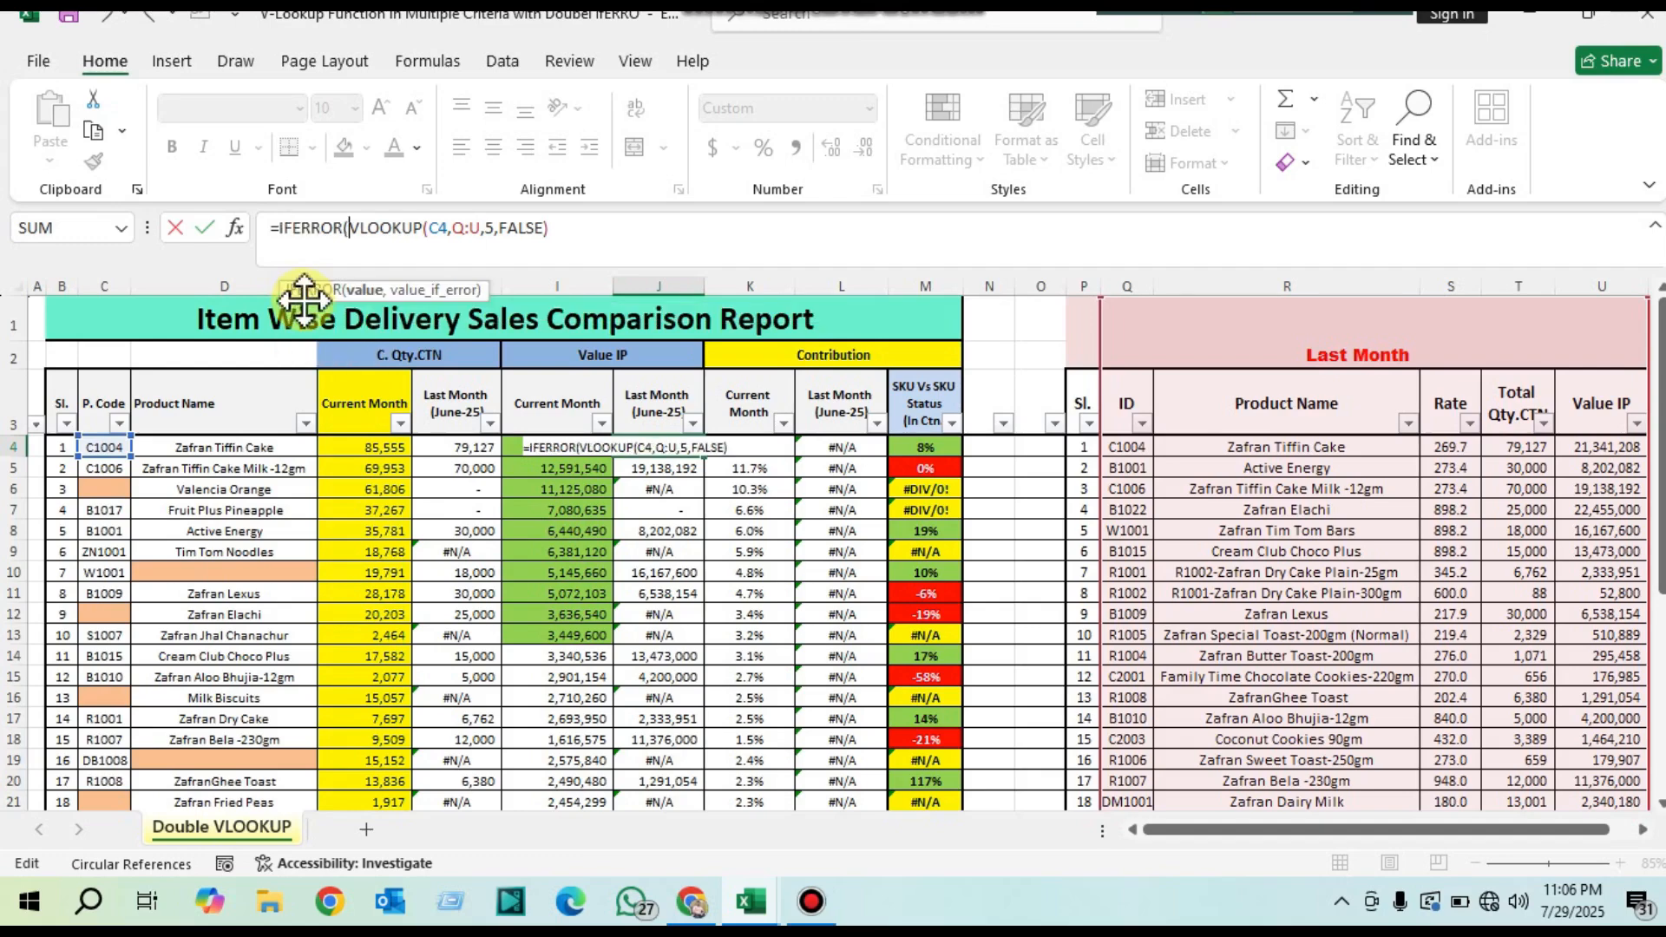
left_click(595, 248)
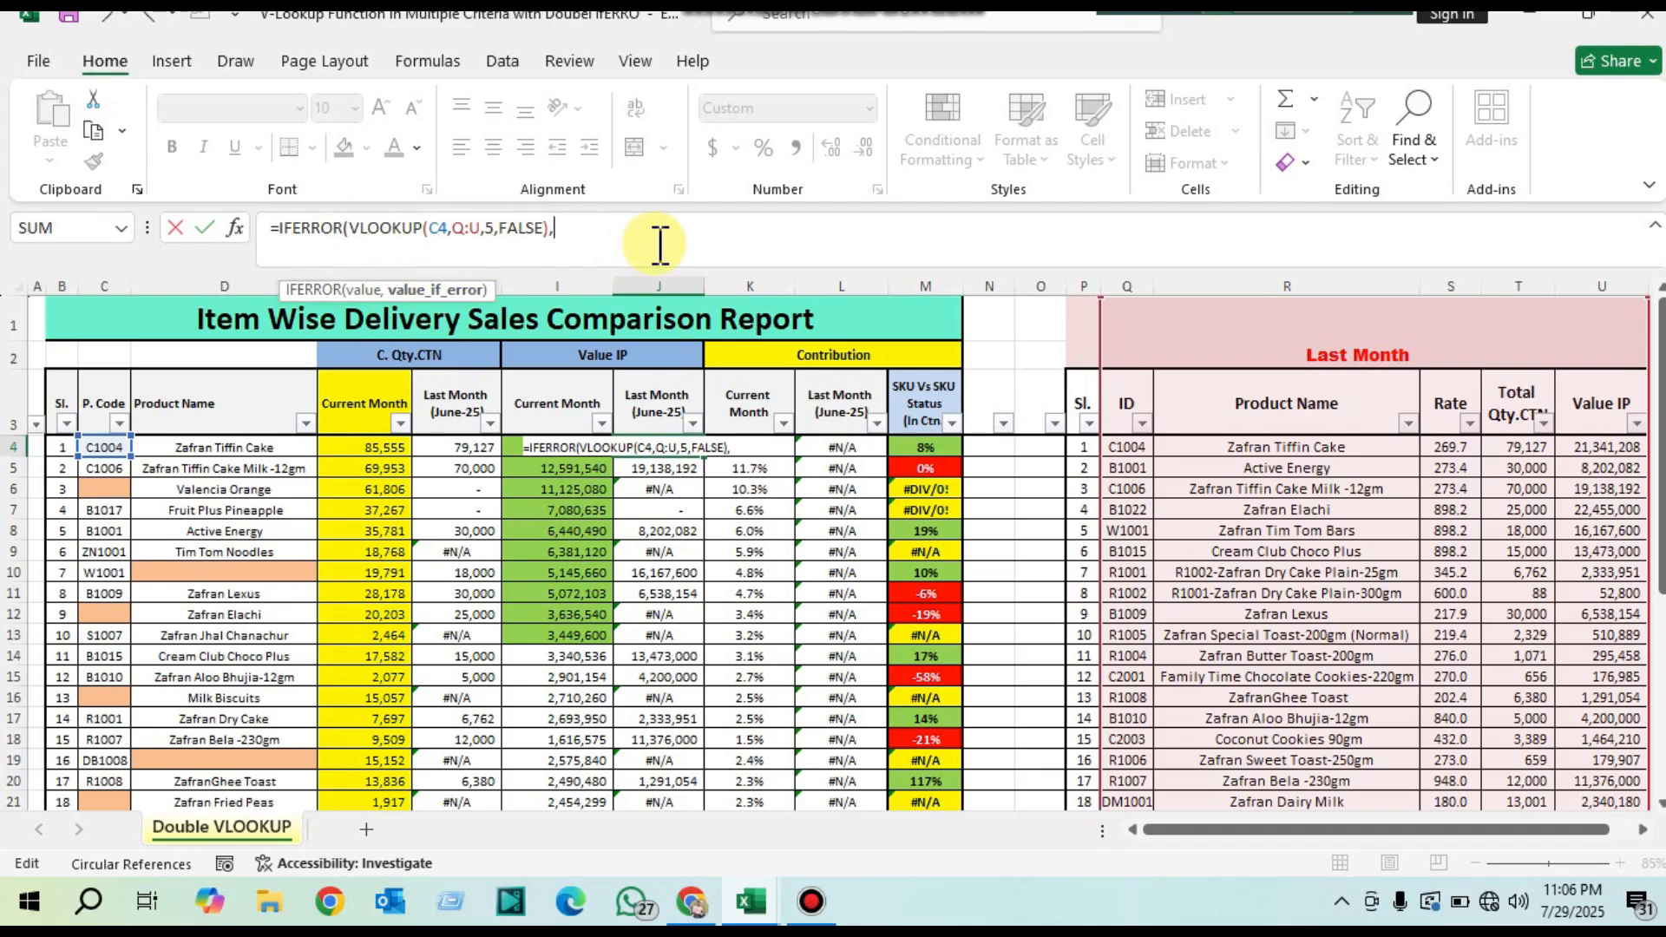
Step: Add a second VLOOKUP as IFERROR's fallback in J4, looking up product name D4 in columns R:U
type("vl")
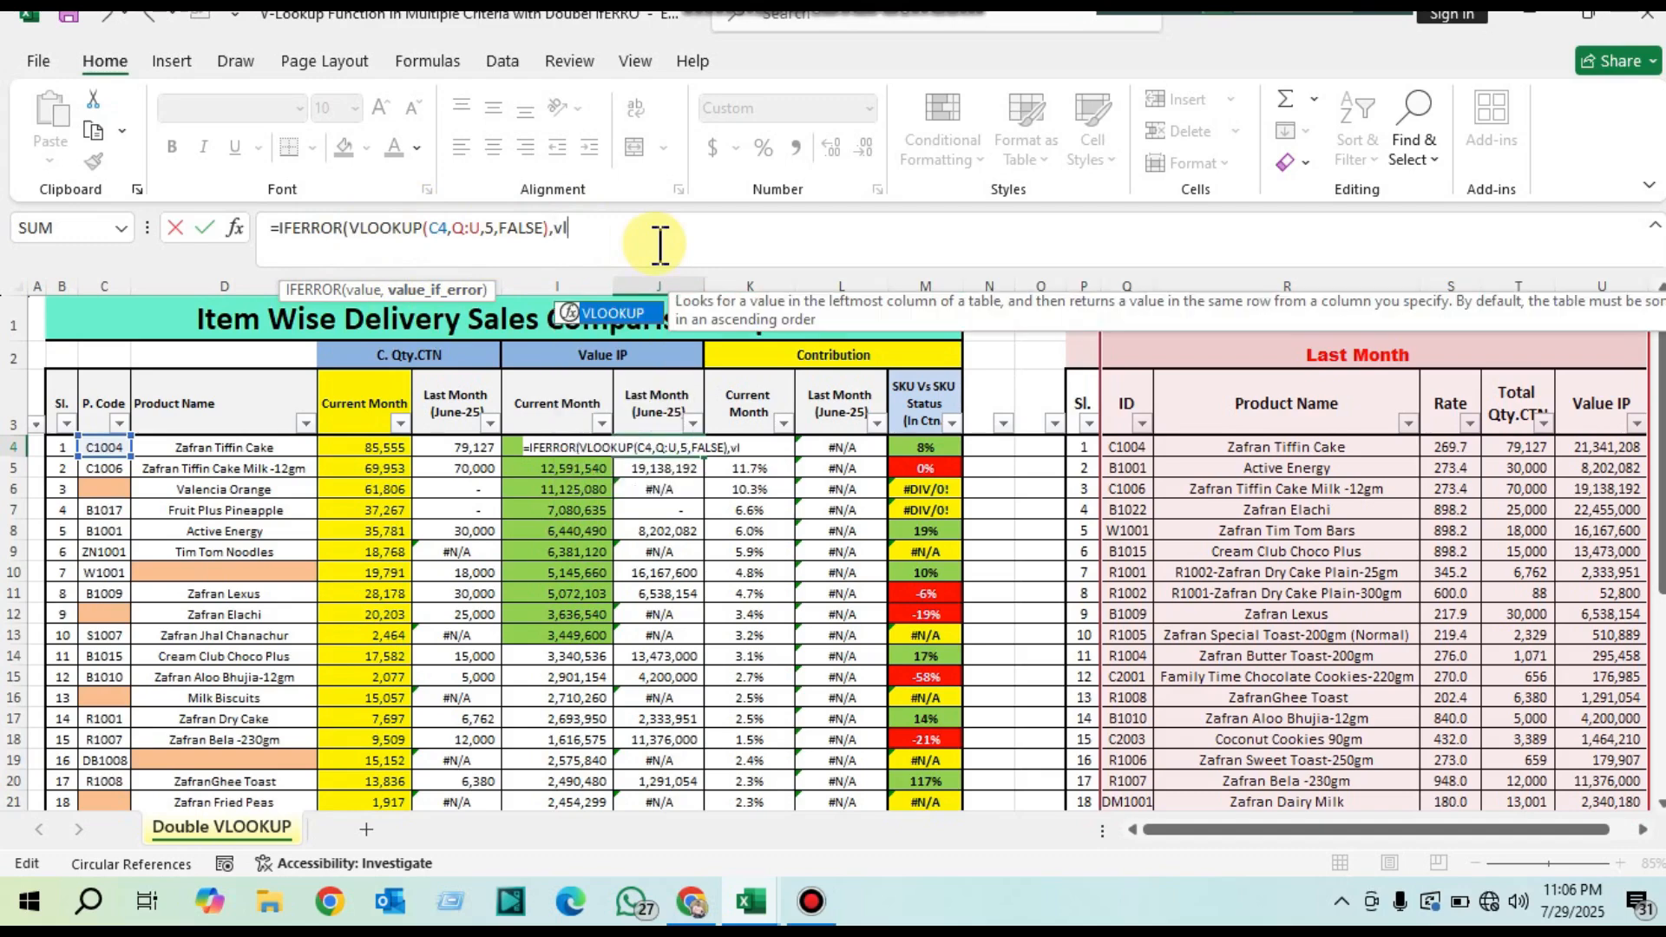
key("Tab")
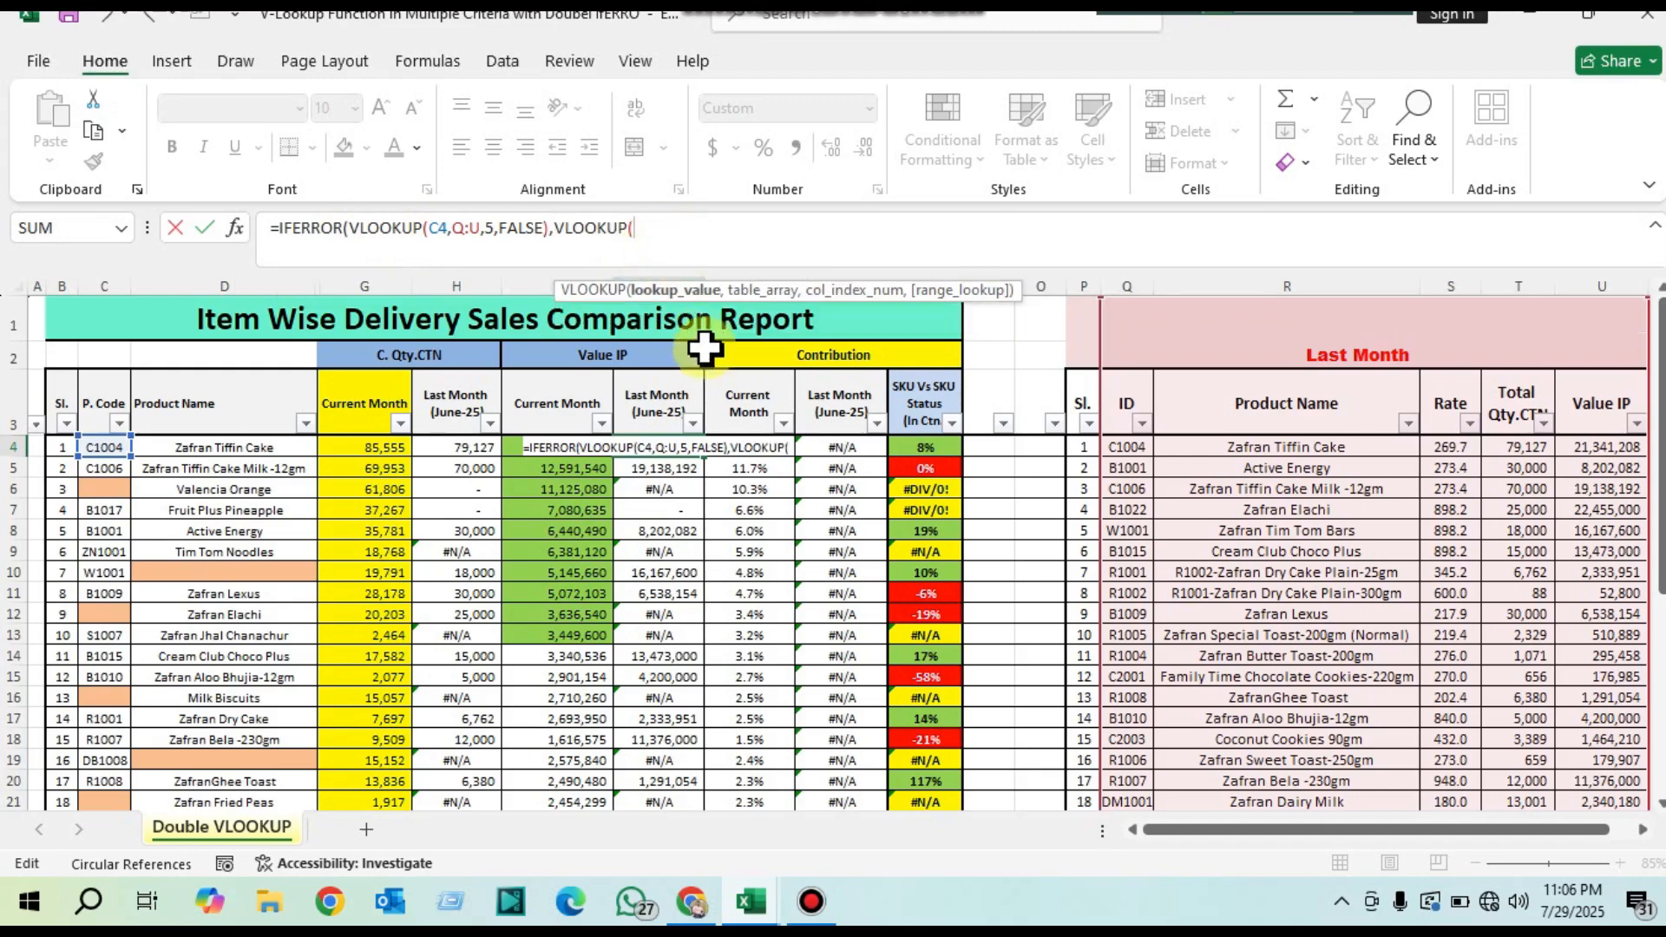
left_click(246, 440)
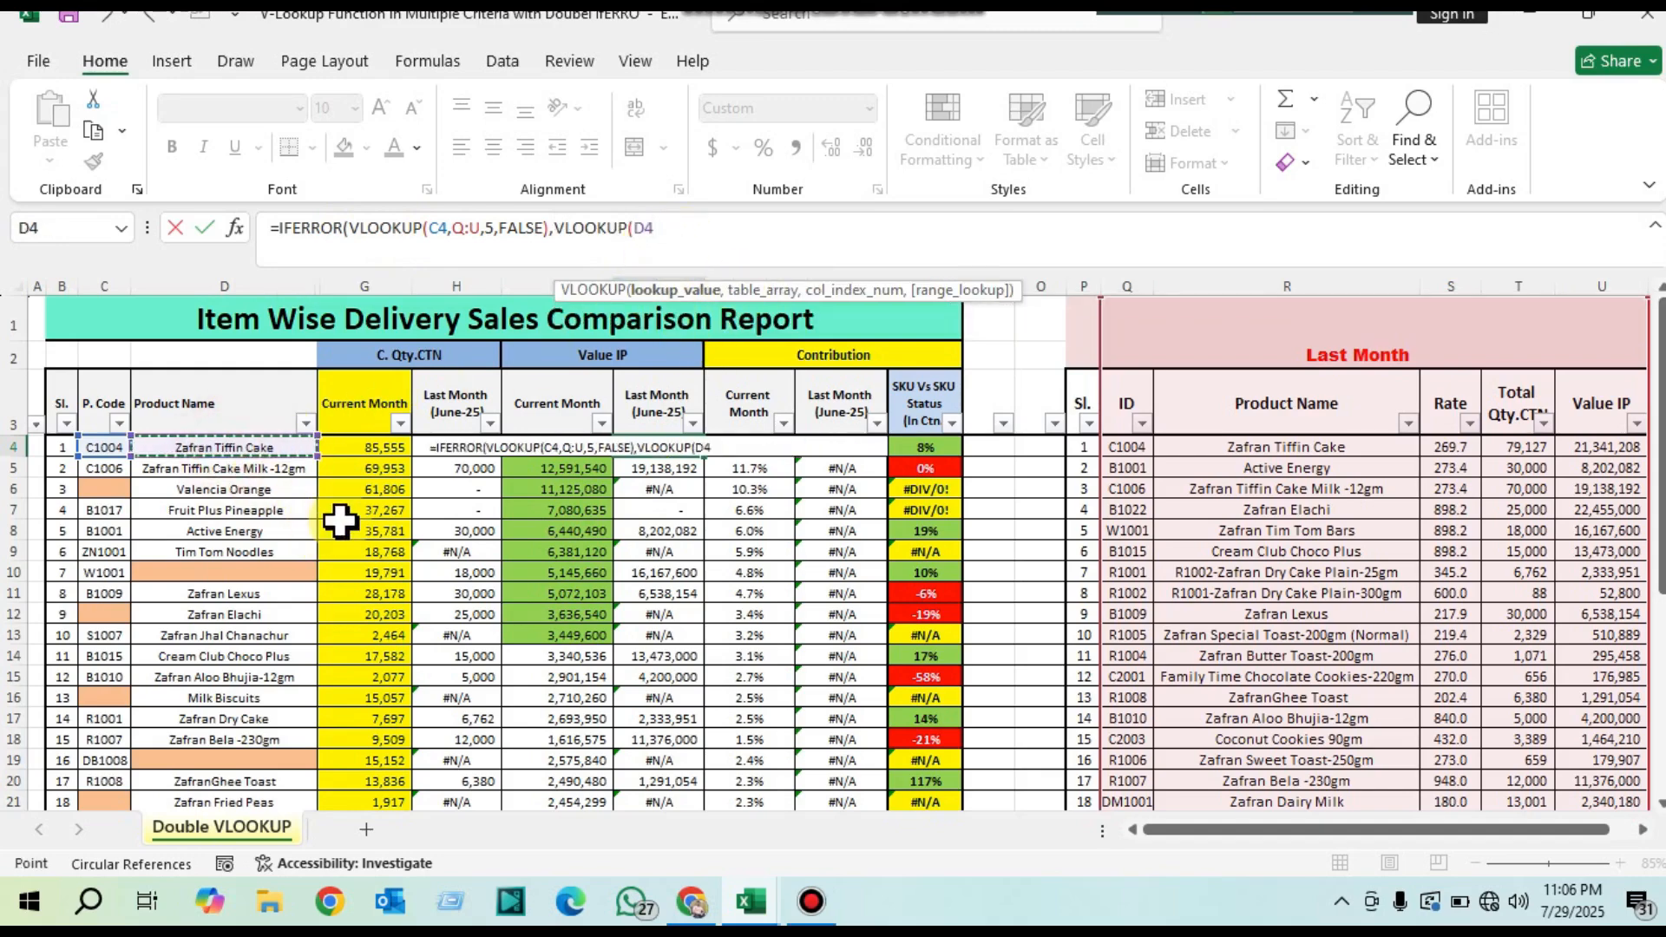
type(",")
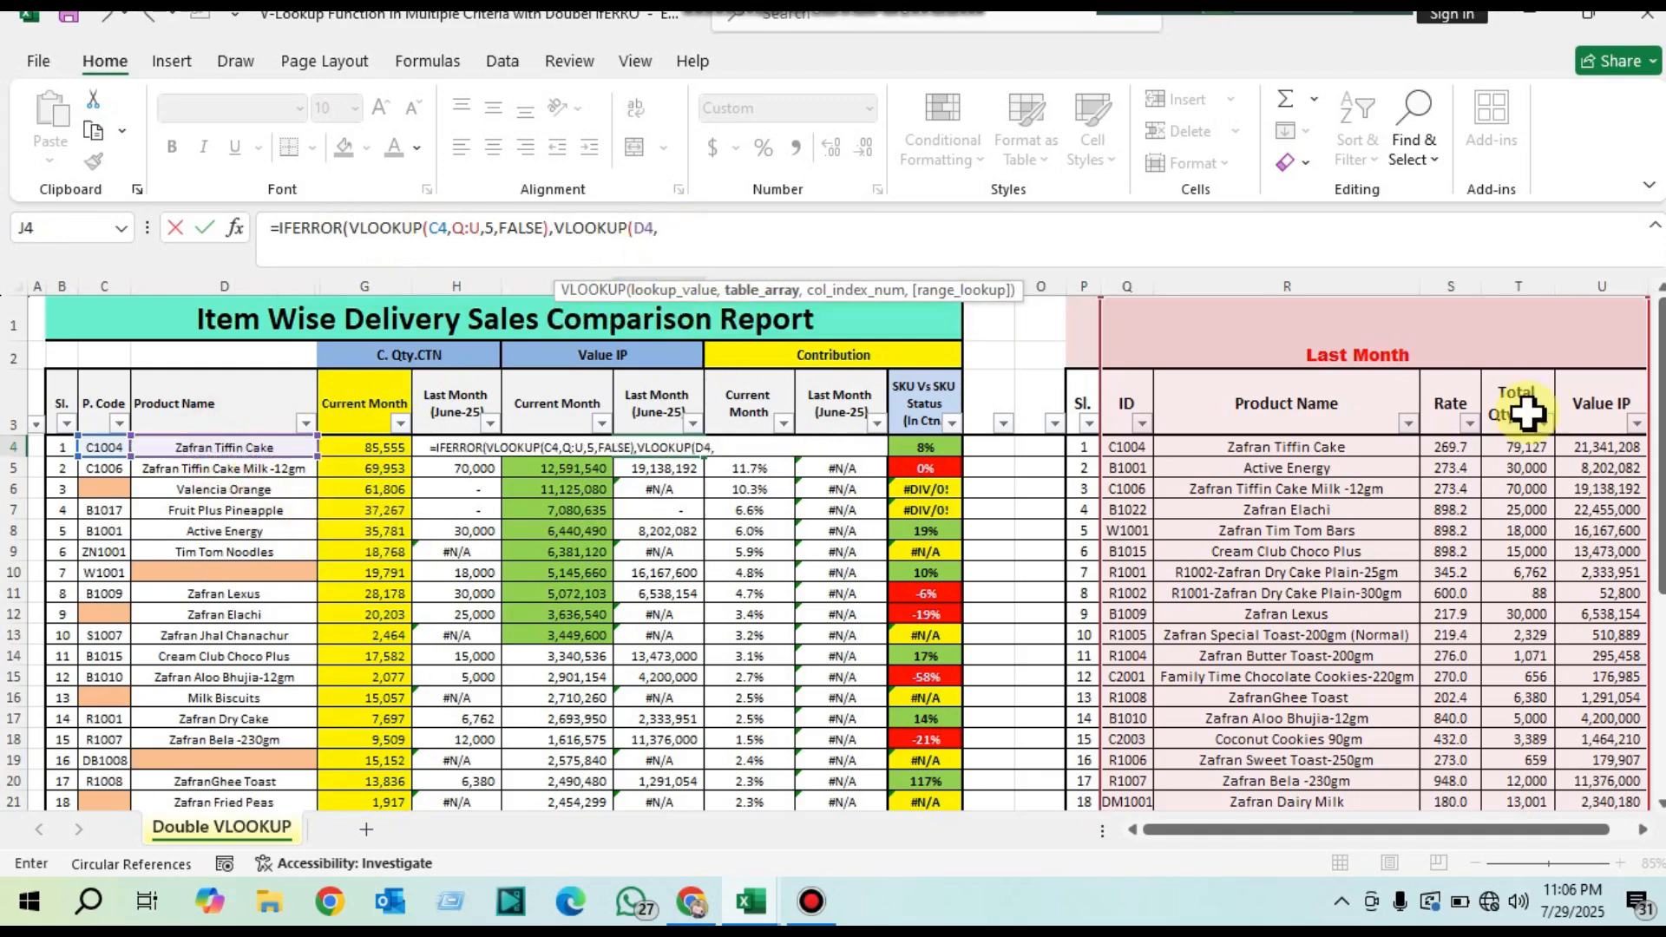
left_click(1287, 287)
left_click_drag(1455, 286, 1599, 298)
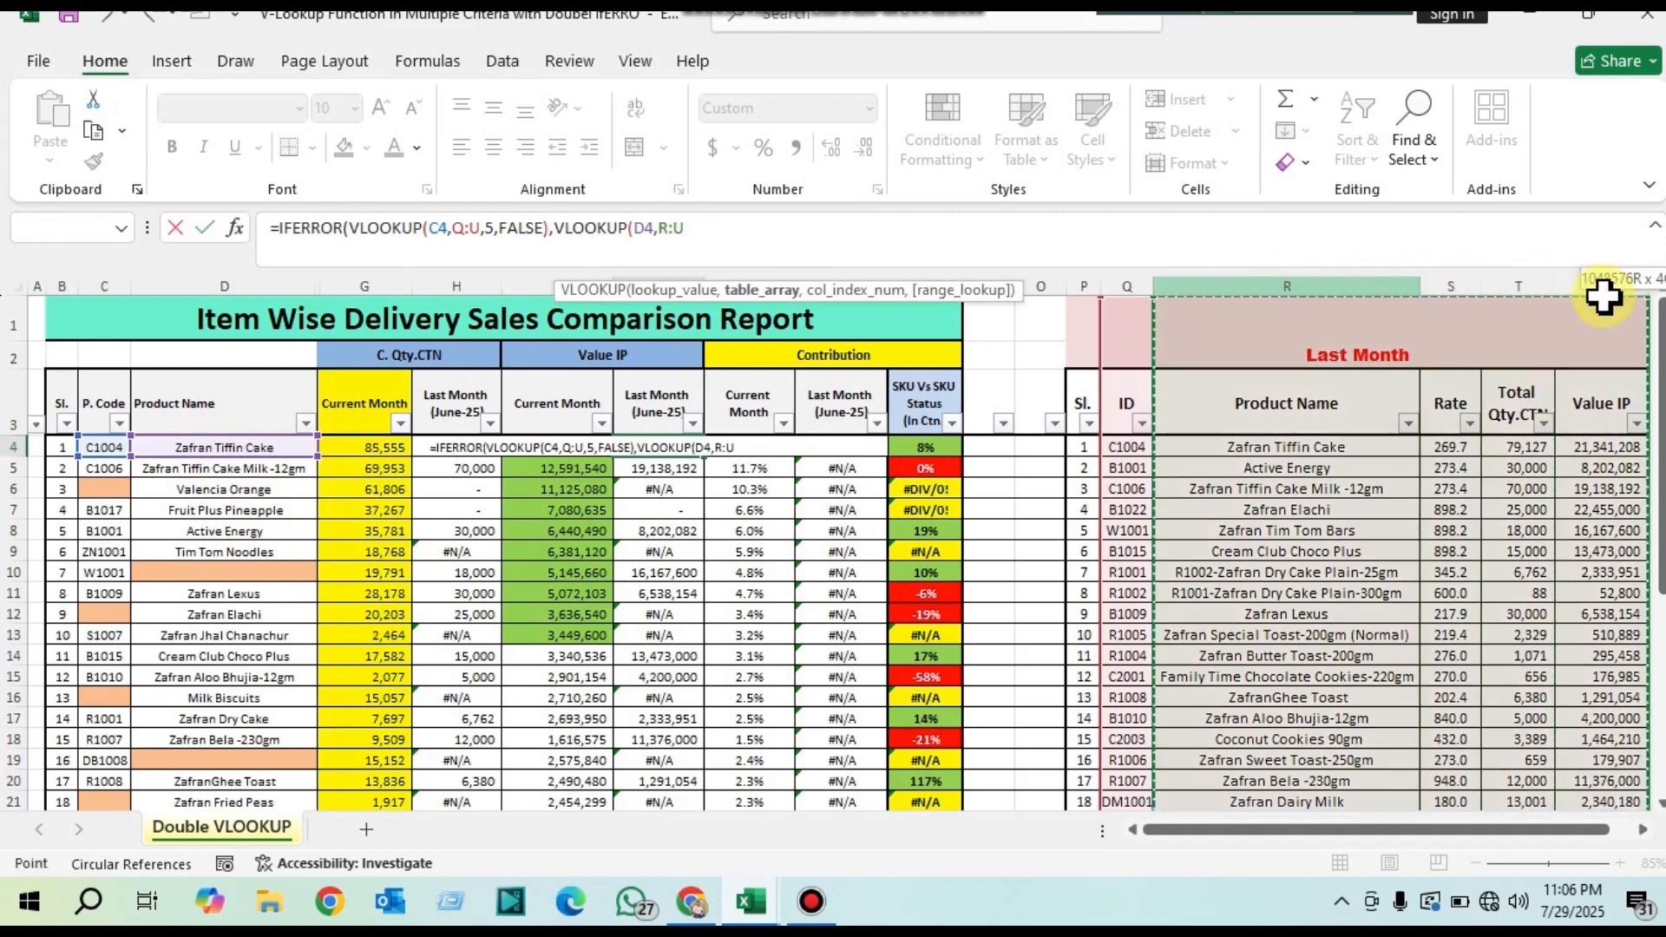
left_click_drag(1269, 286, 1622, 295)
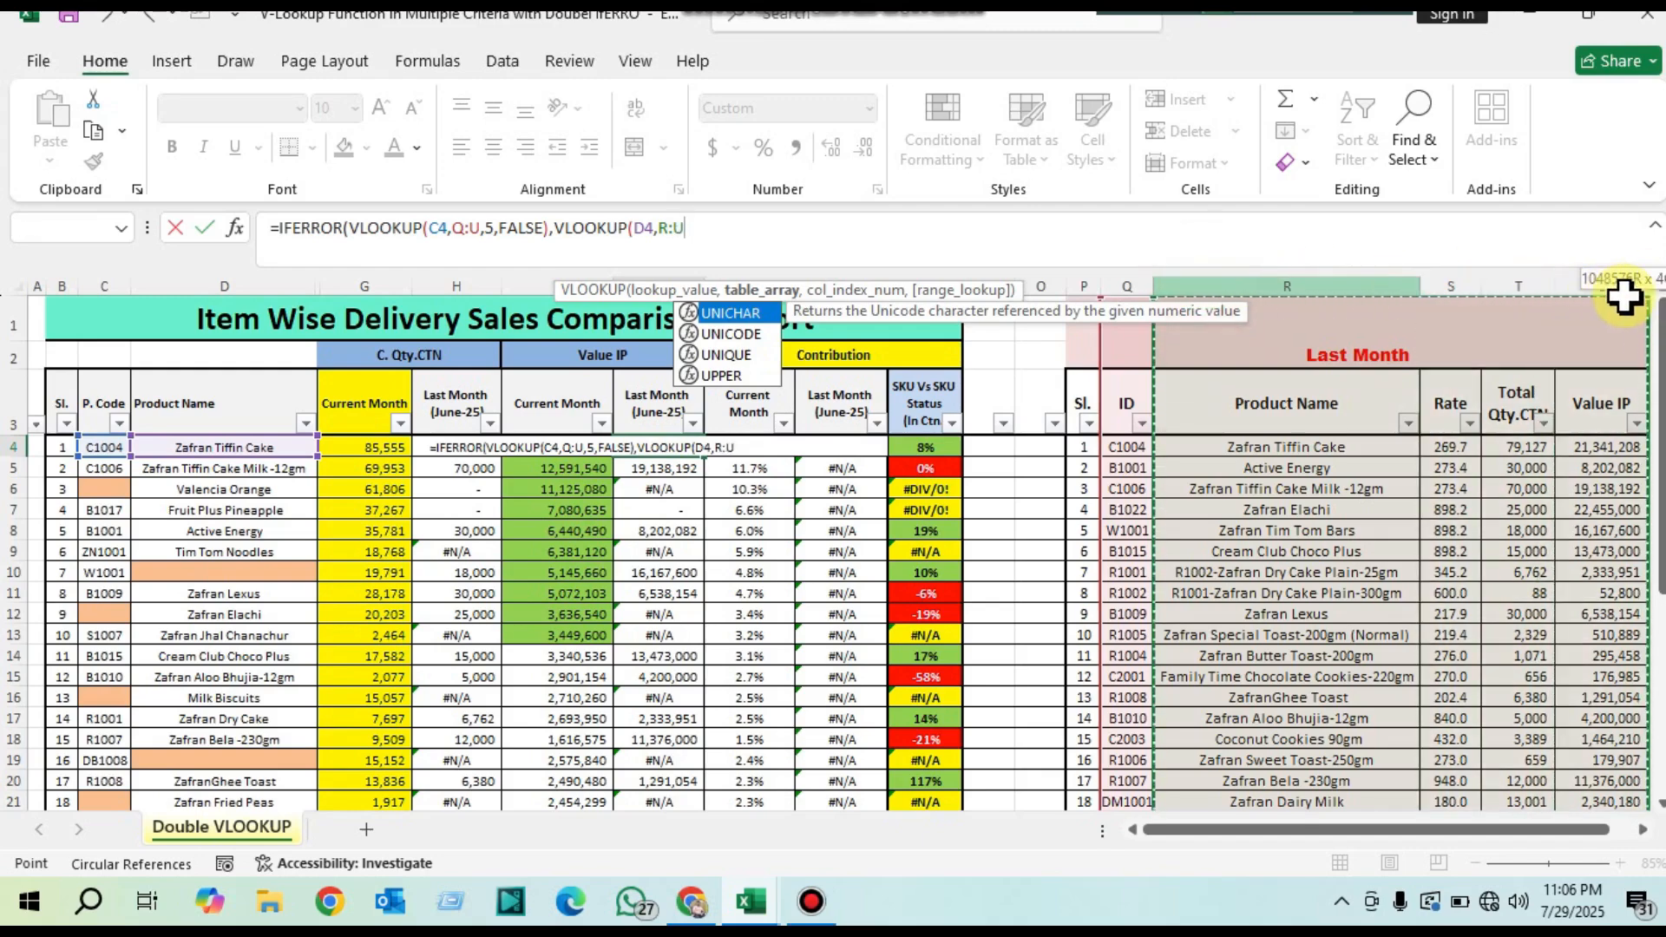
left_click_drag(1623, 296, 1623, 296)
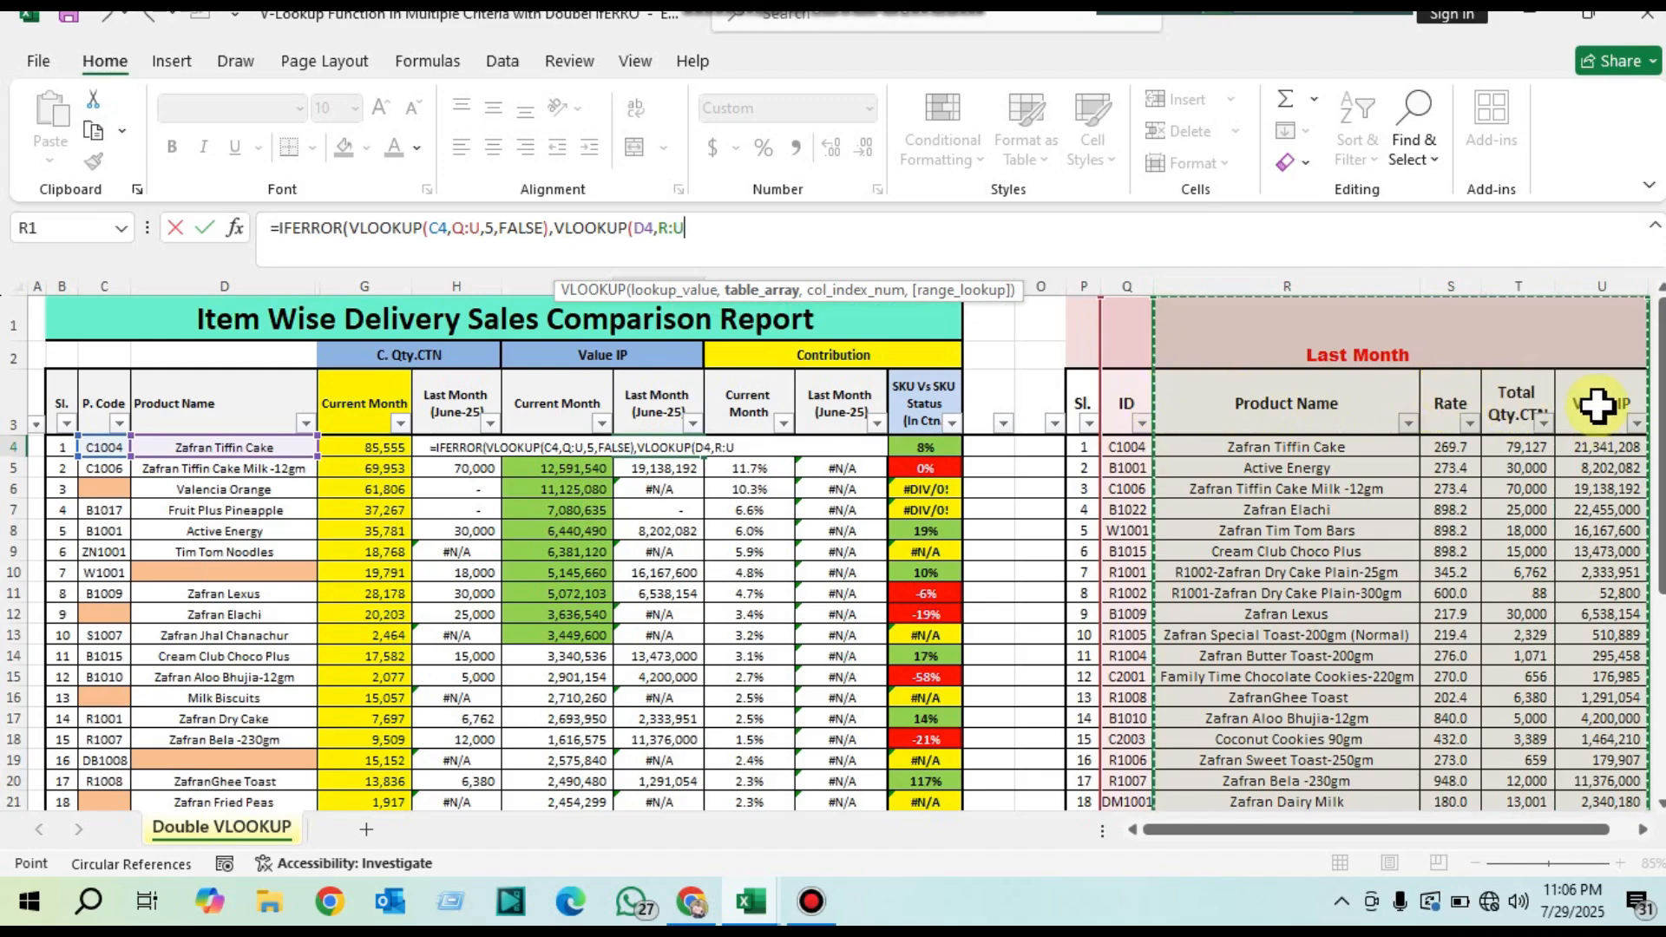
left_click_drag(1283, 286, 1562, 300)
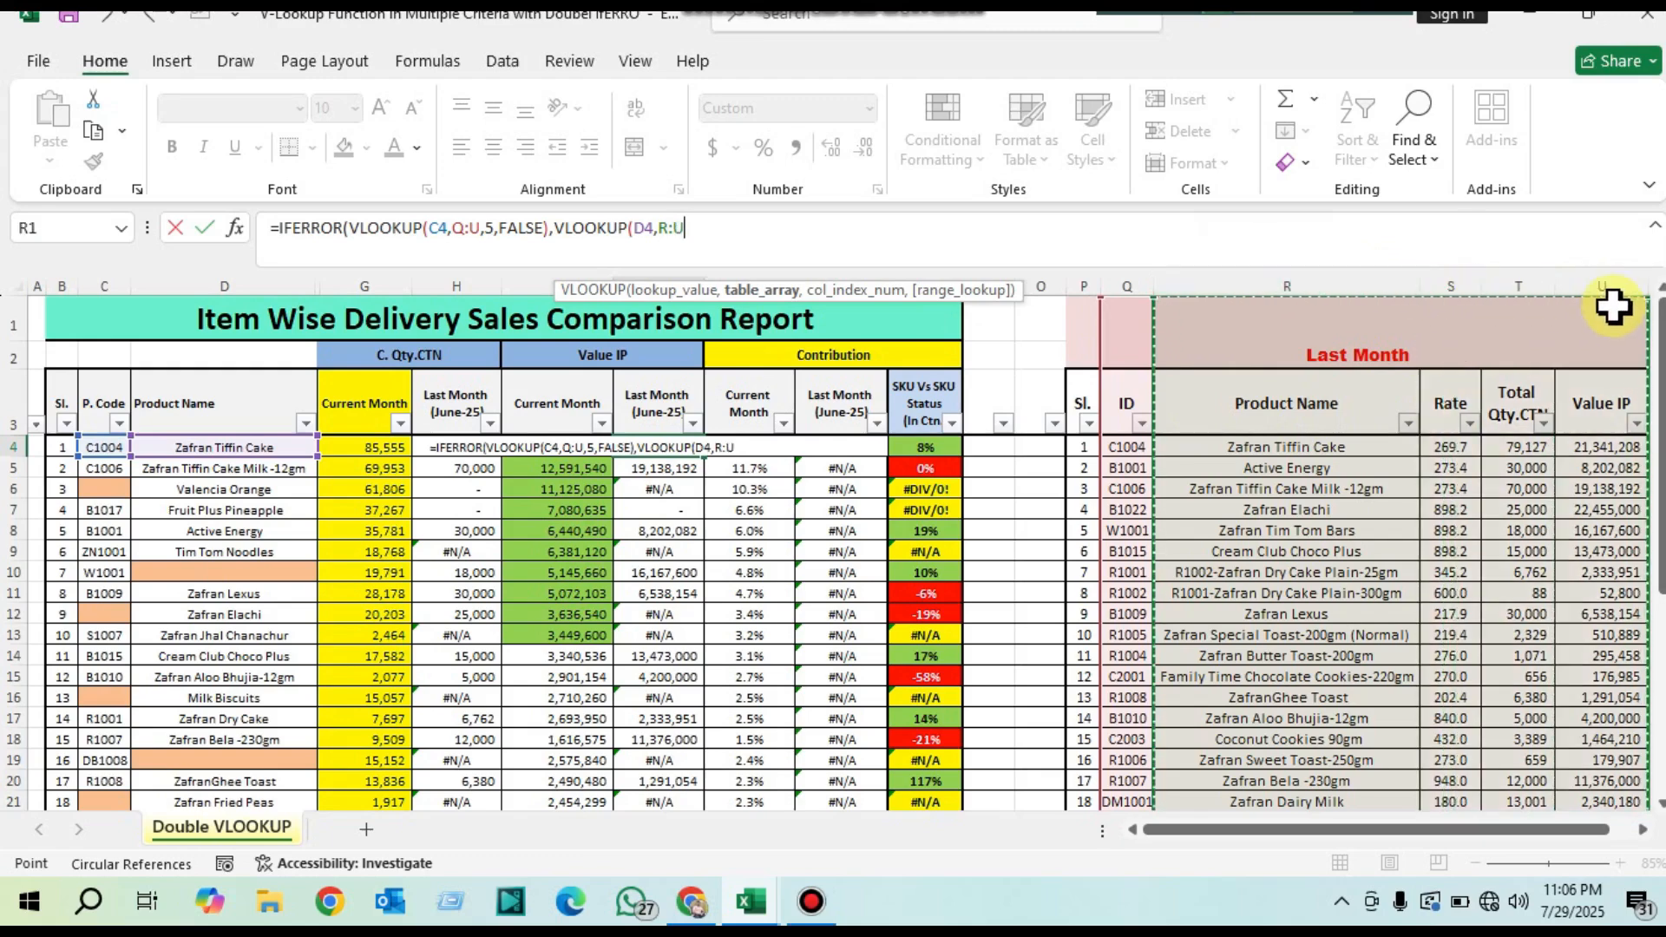
Step: Complete J4's fallback VLOOKUP with column index 4 and exact match FALSE, and enter the formula
type(",4,")
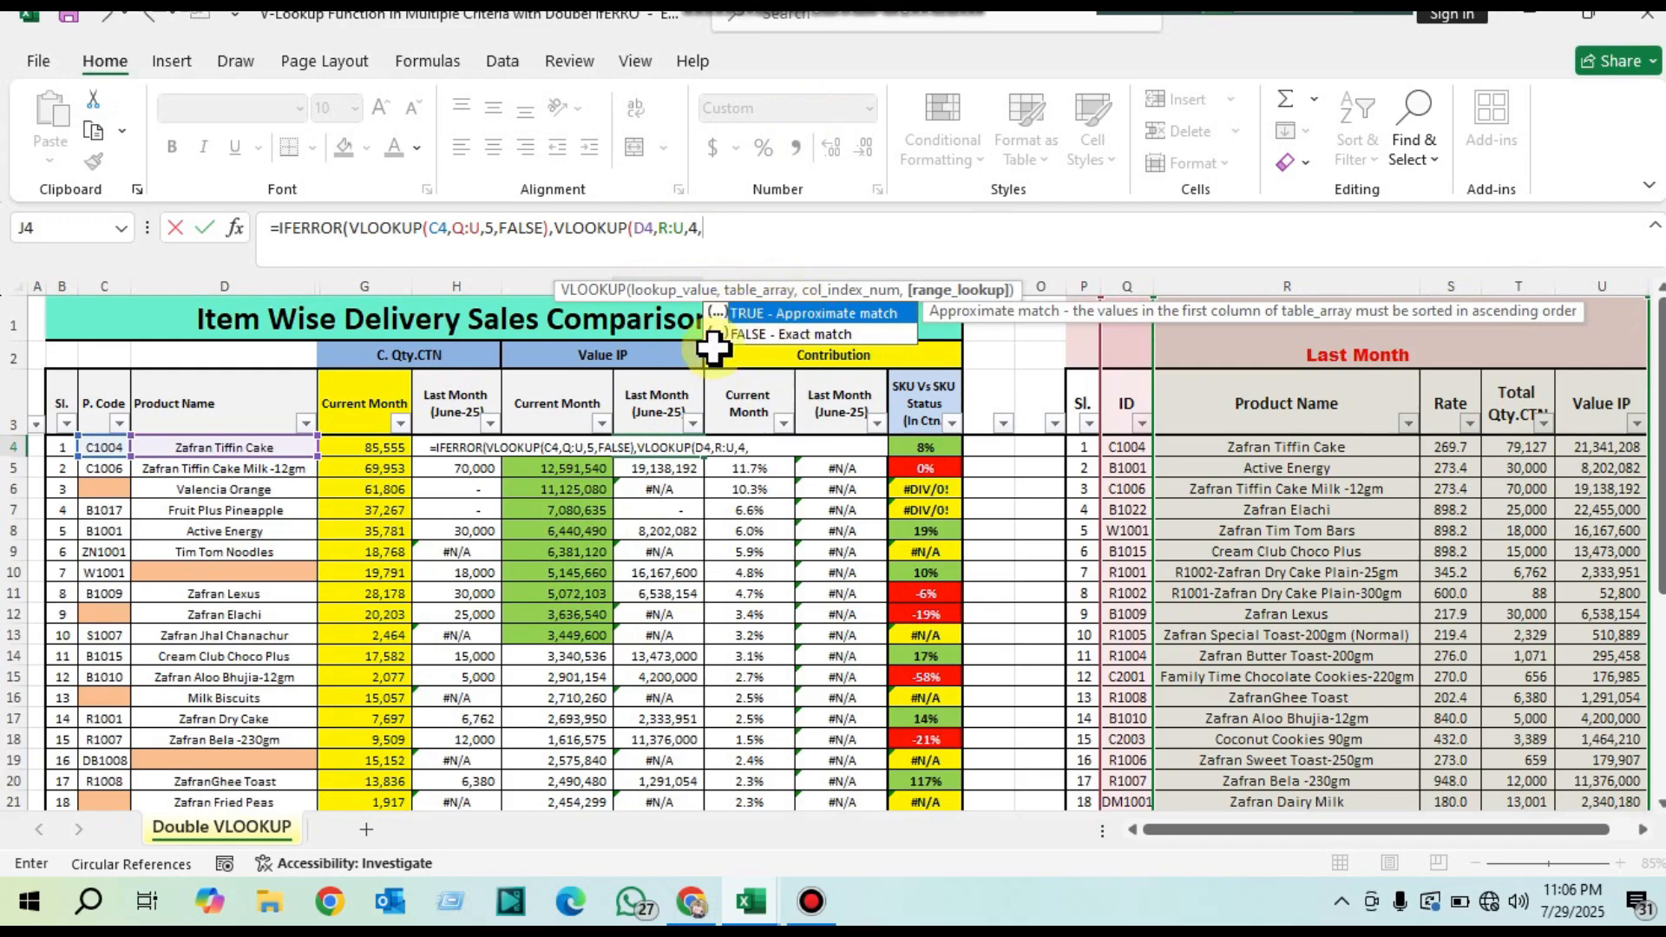
key("Down")
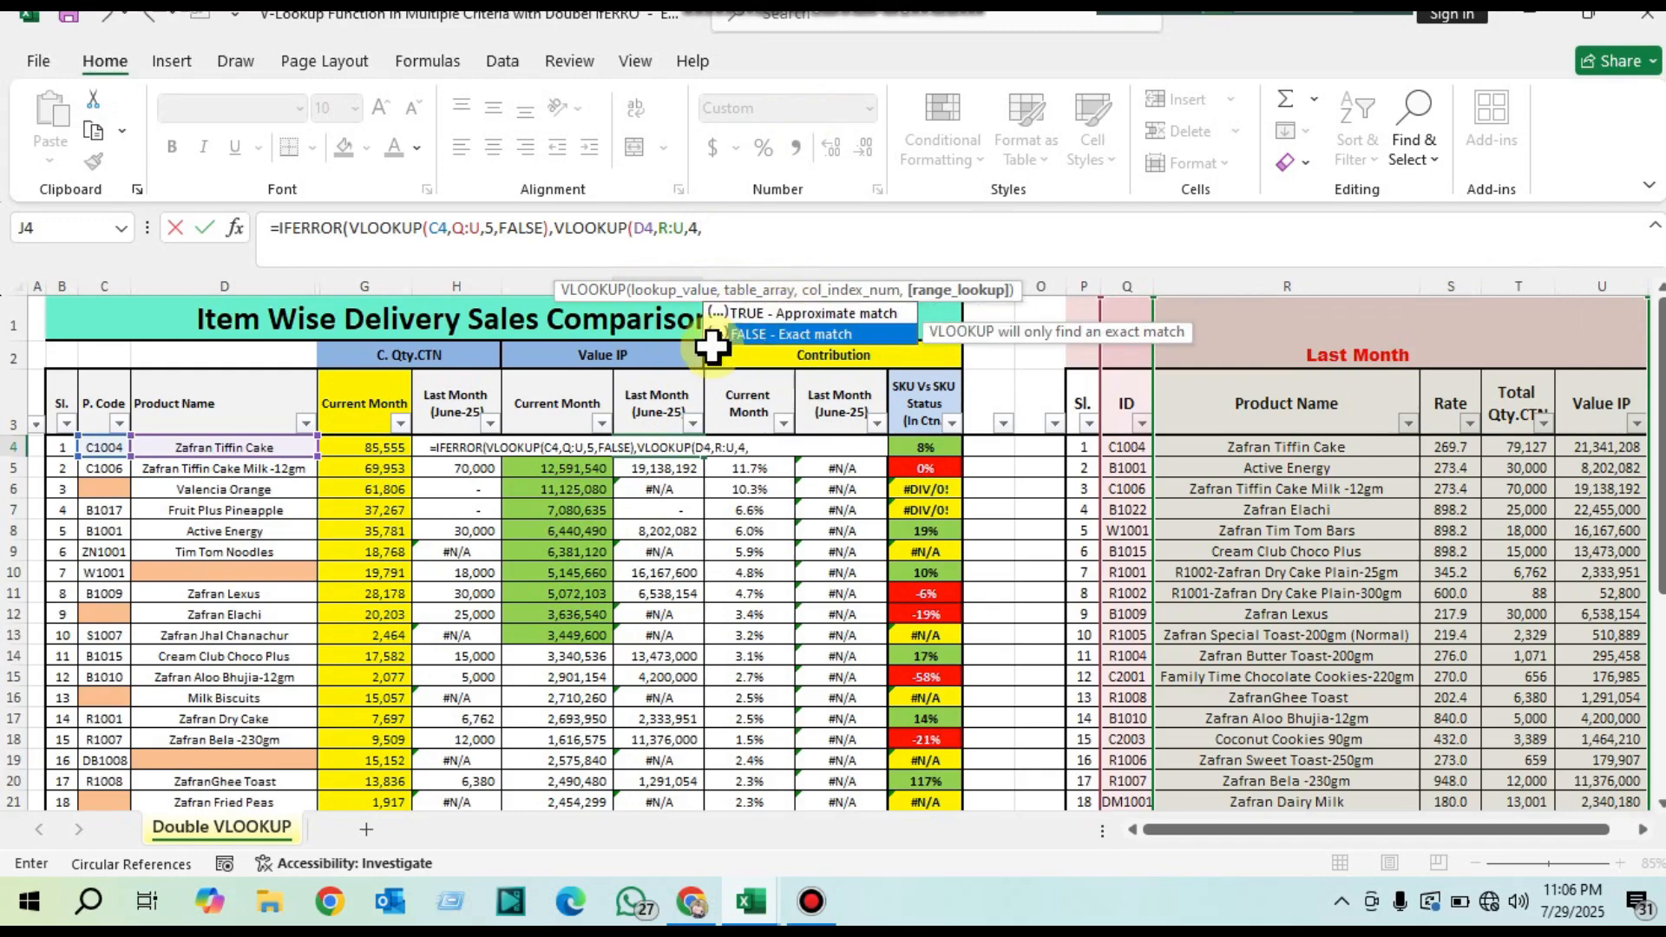
double_click(711, 344)
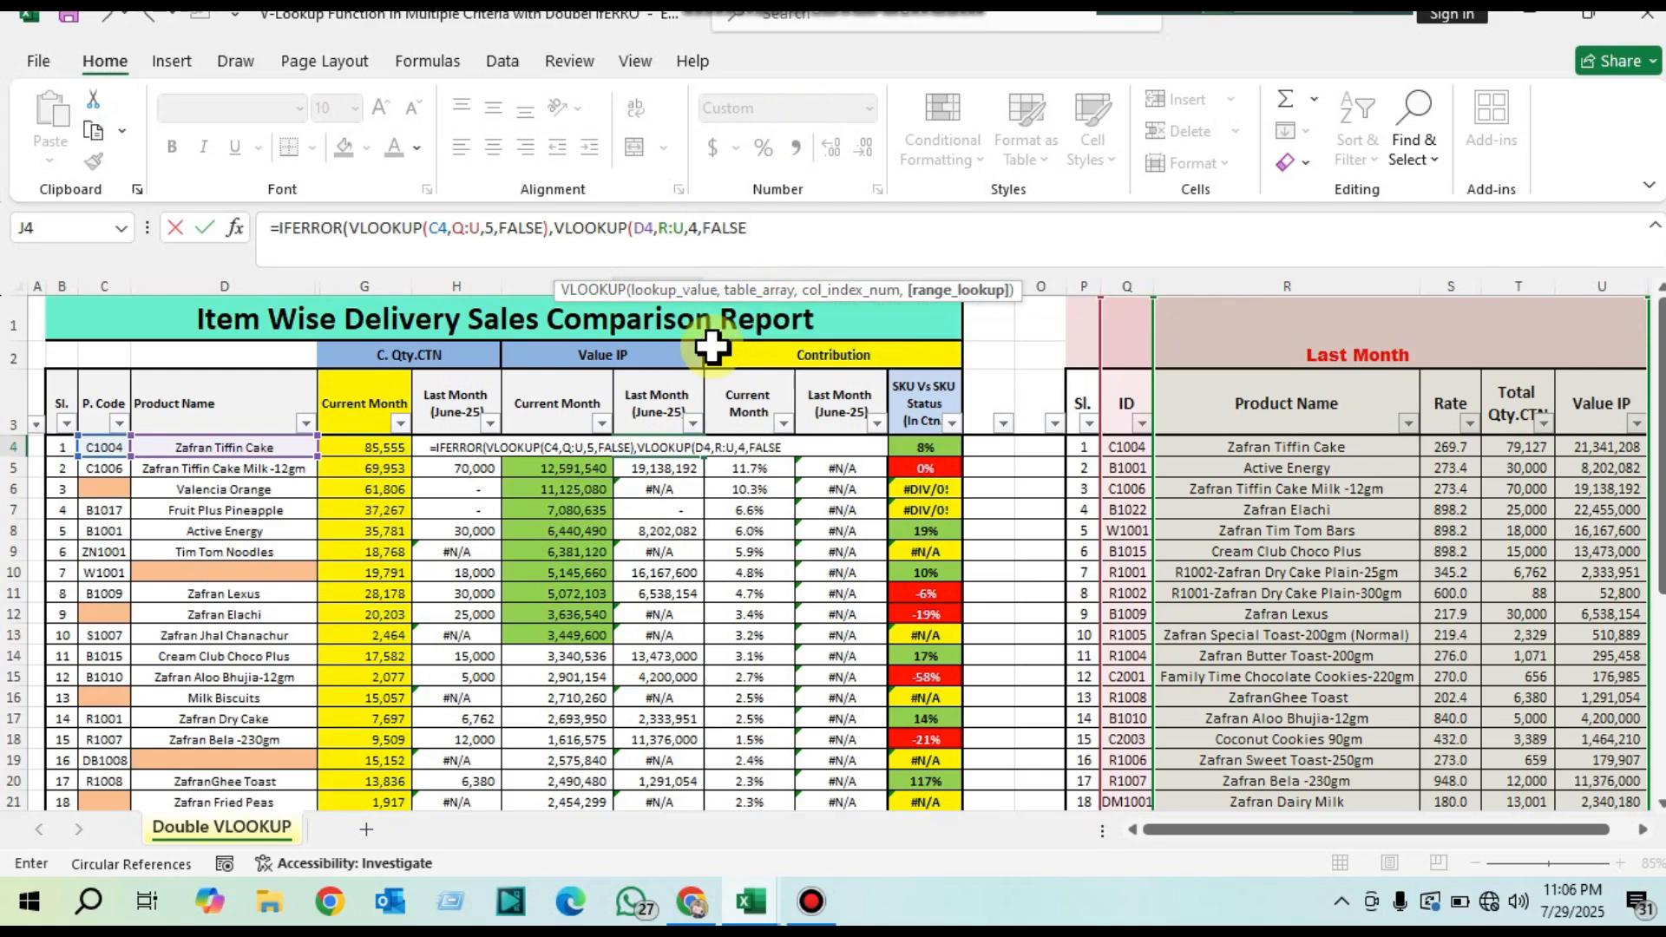
key("Return")
key("Return")
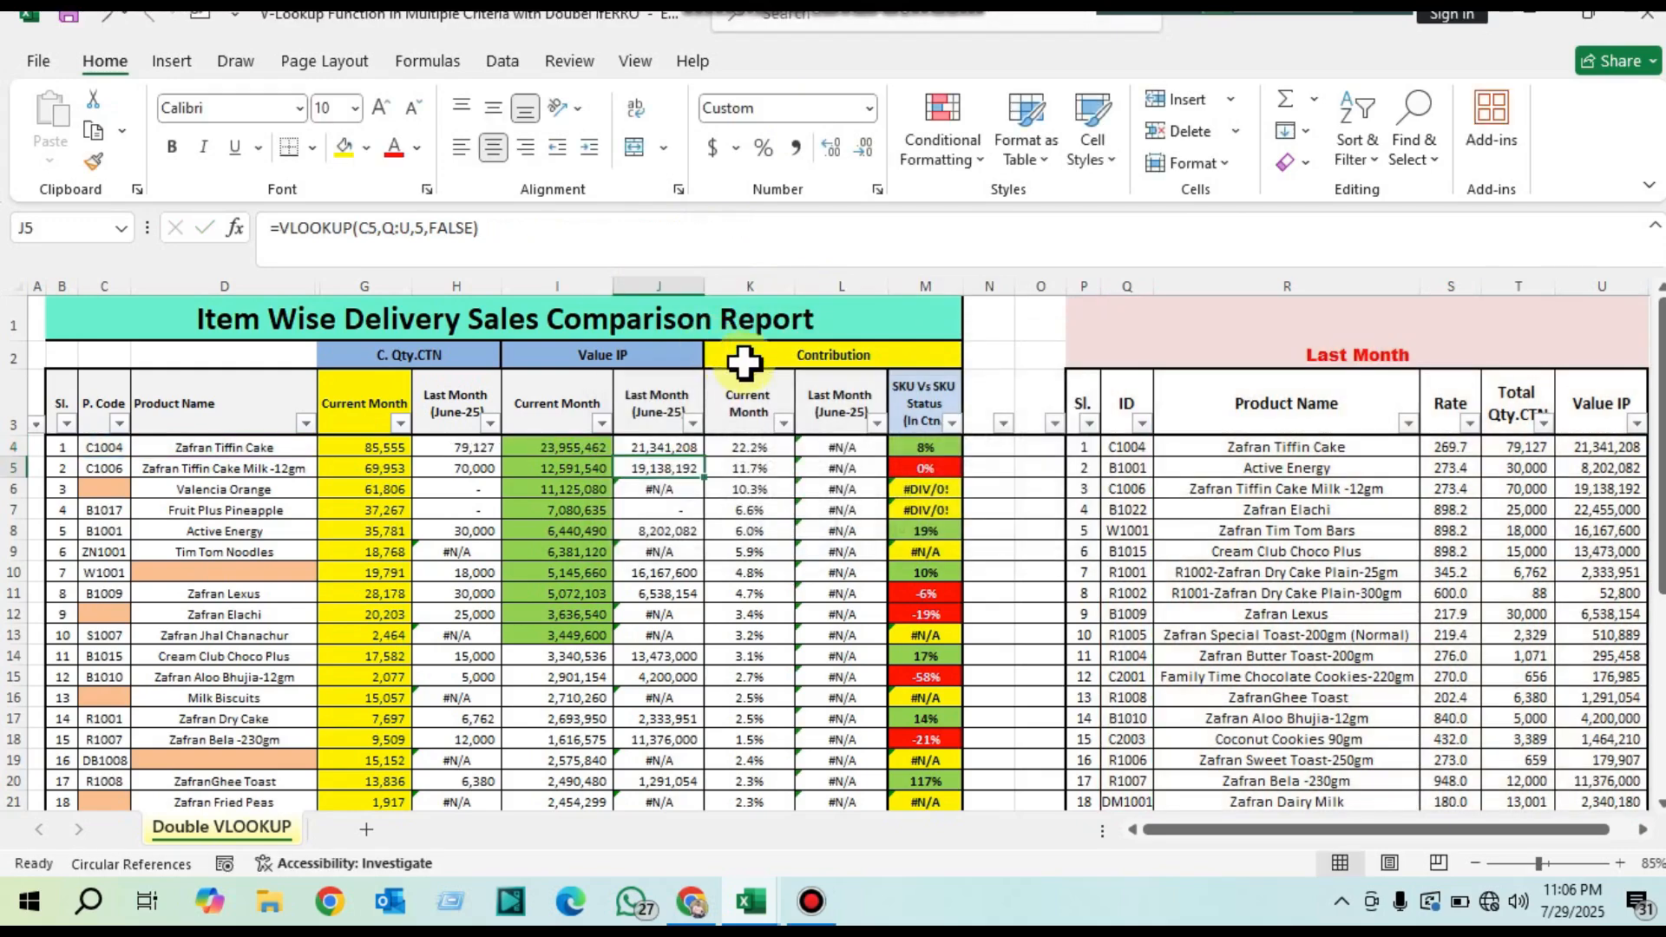
Step: Fill J4's IFERROR double VLOOKUP formula down the June-25 value column to J22
left_click(678, 444)
left_click_drag(703, 457, 679, 758)
scroll(586, 528, "up", 1)
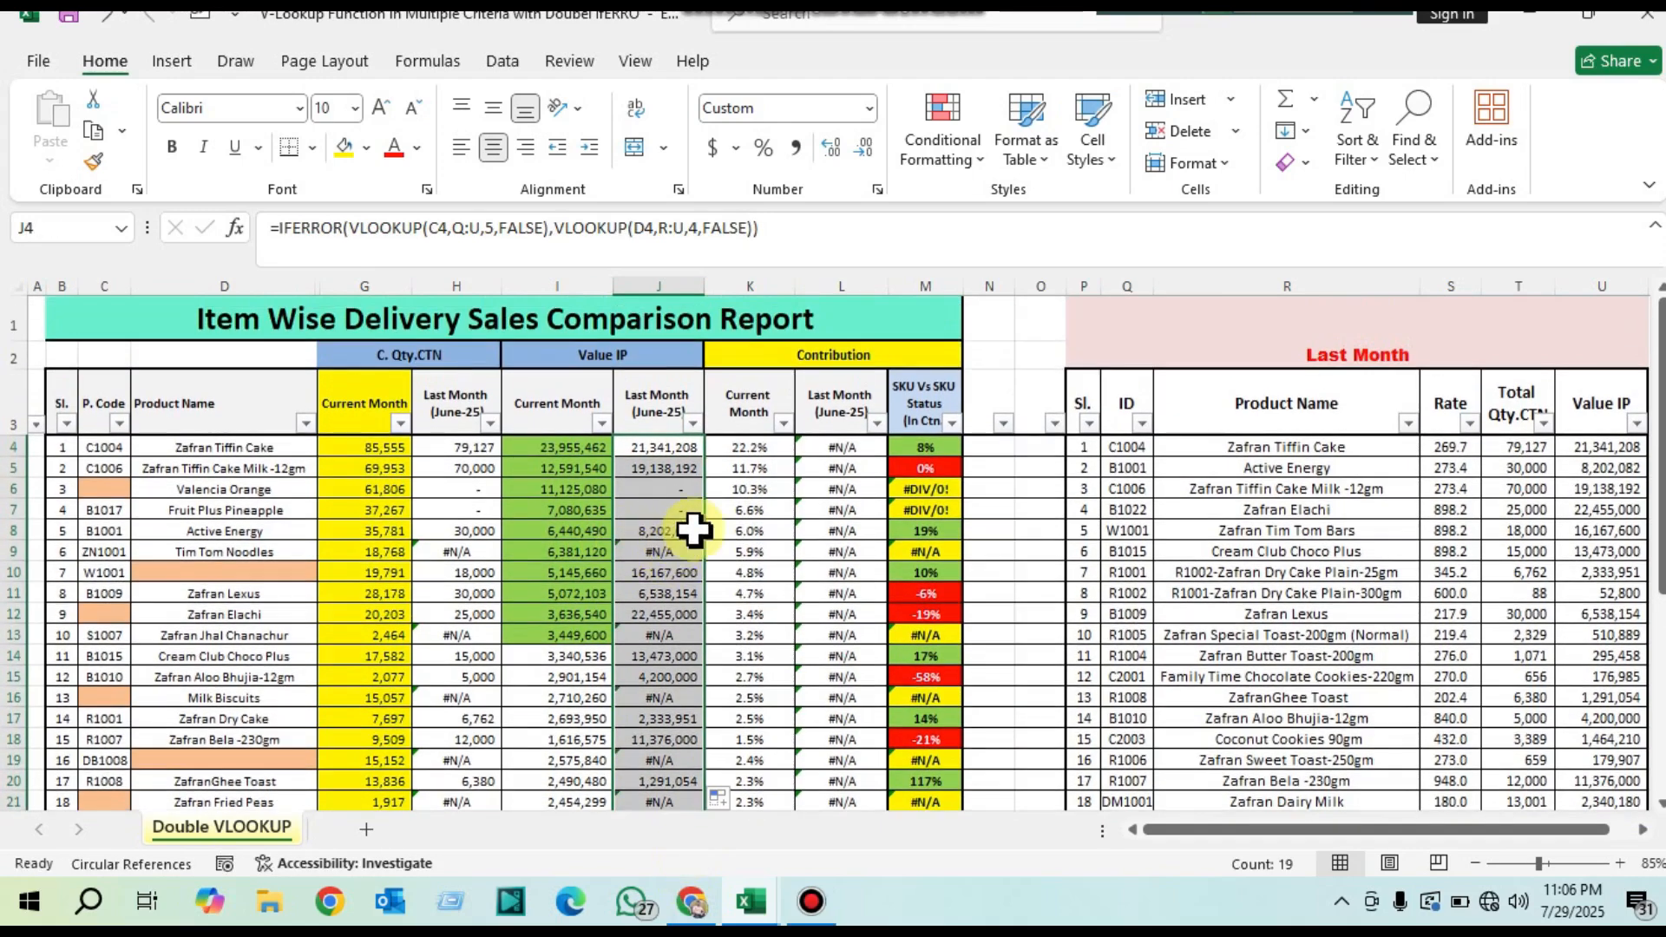
Step: Check the June-25 values against the report's codes and product names and the Last Month product names
left_click(664, 442)
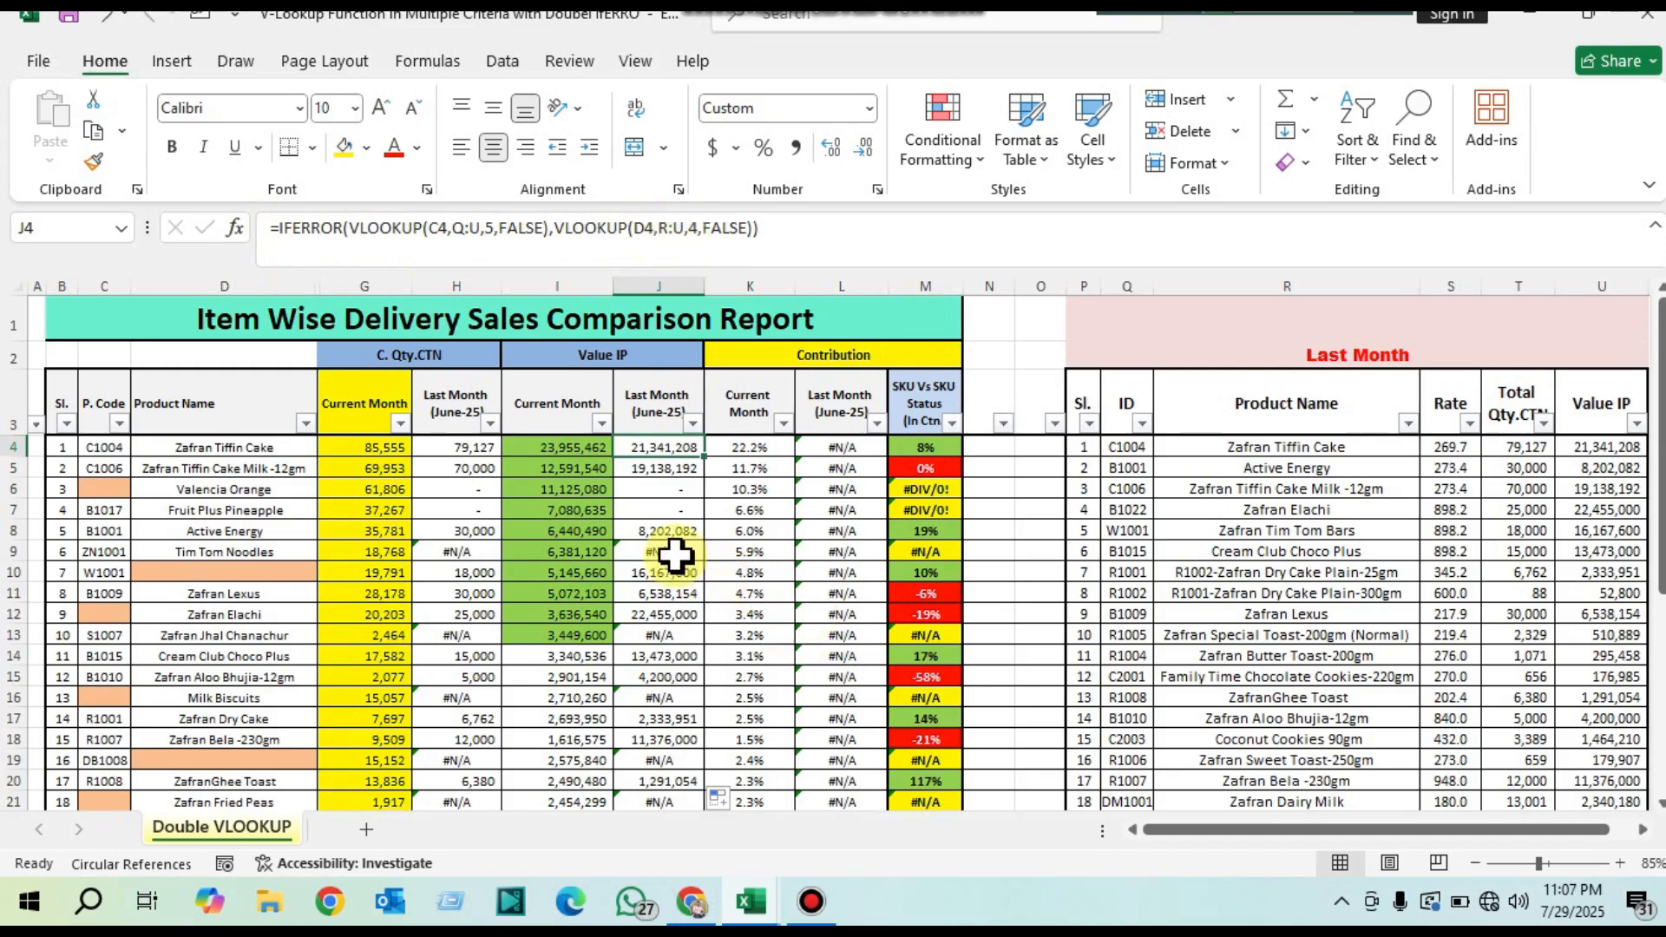
left_click_drag(100, 446, 240, 552)
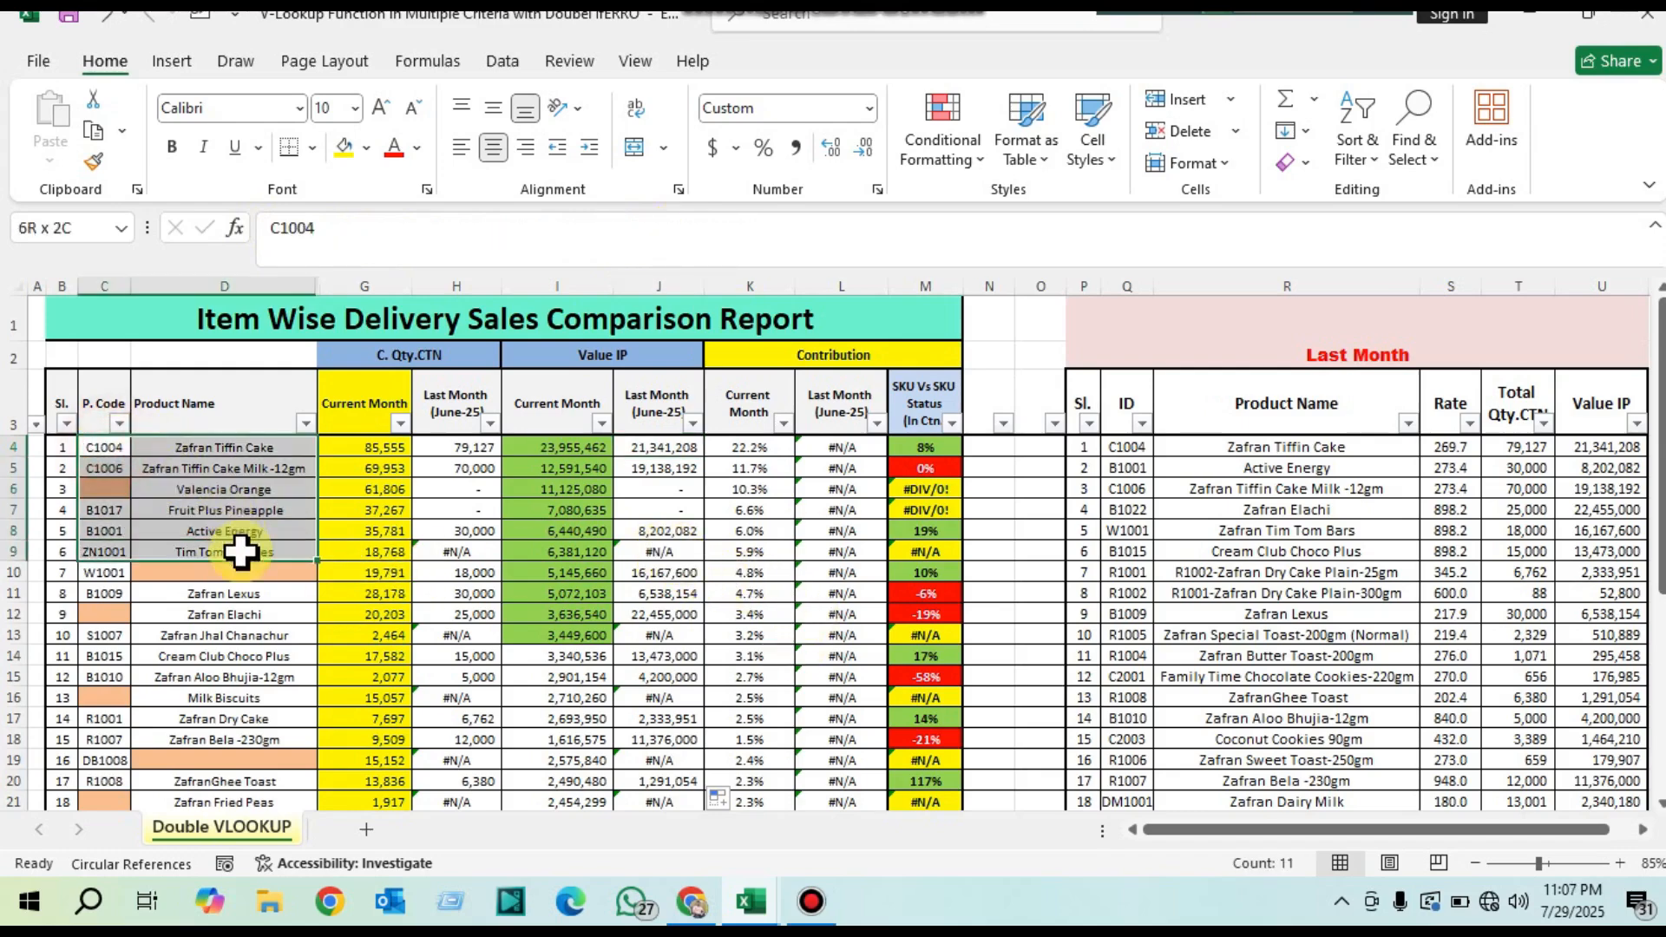
left_click_drag(1215, 489, 1363, 633)
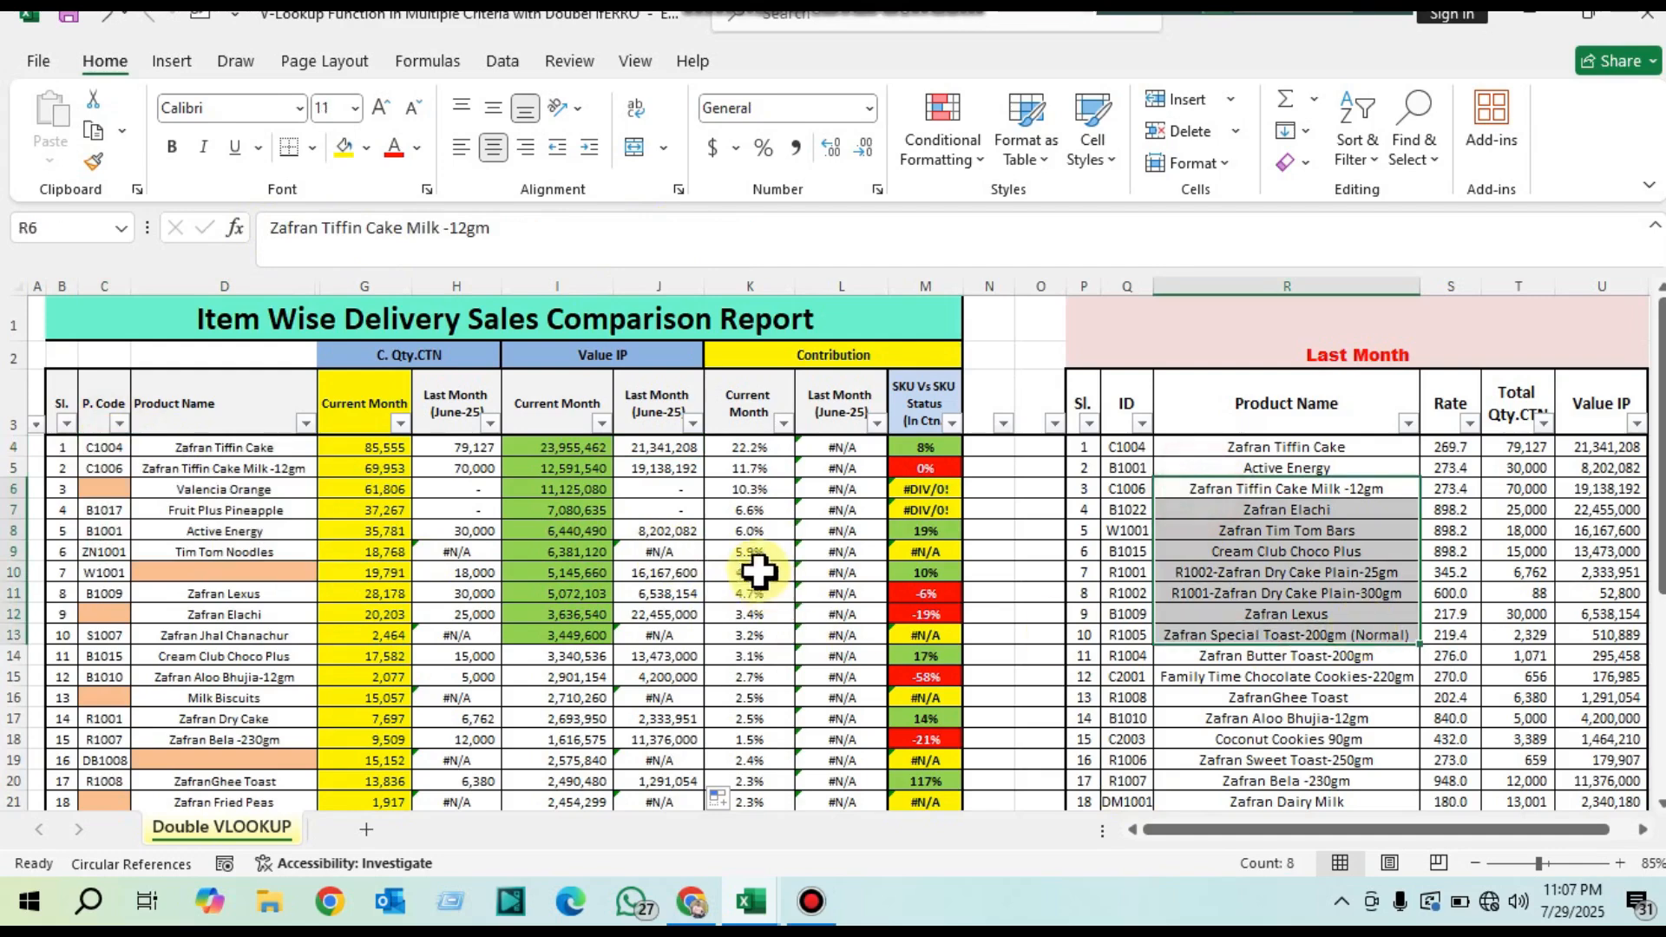
Step: Wrap J4's IFERROR double VLOOKUP formula in an outer IFERROR with "" as its fallback, accepting the closing-bracket correction
left_click(655, 549)
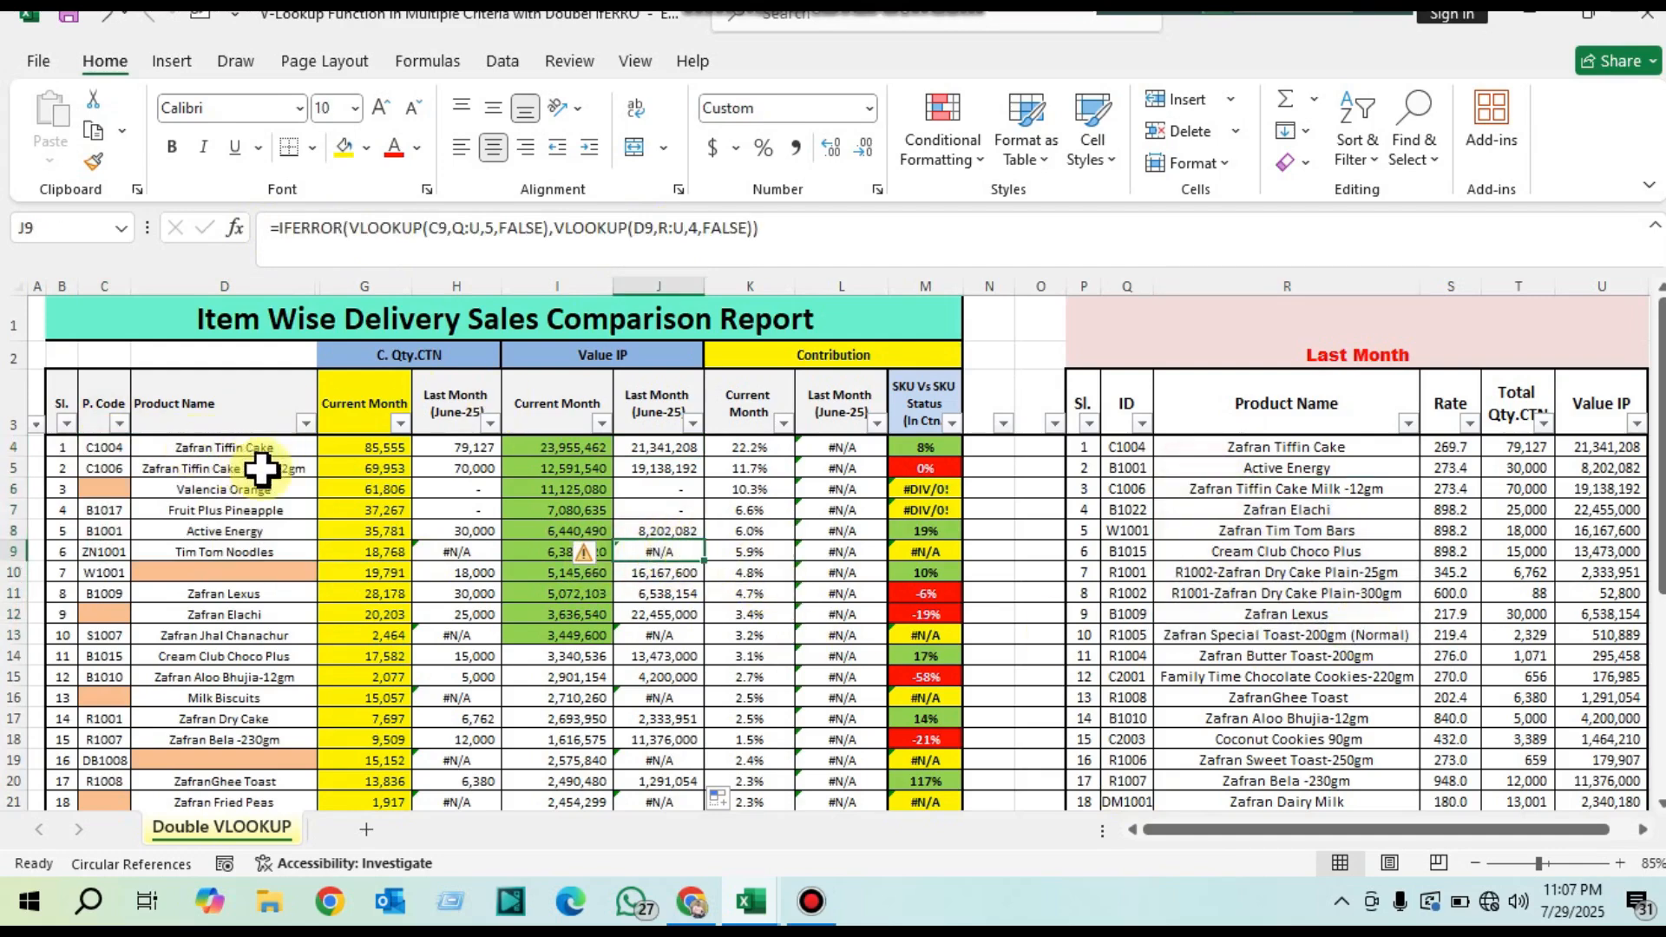
double_click(642, 447)
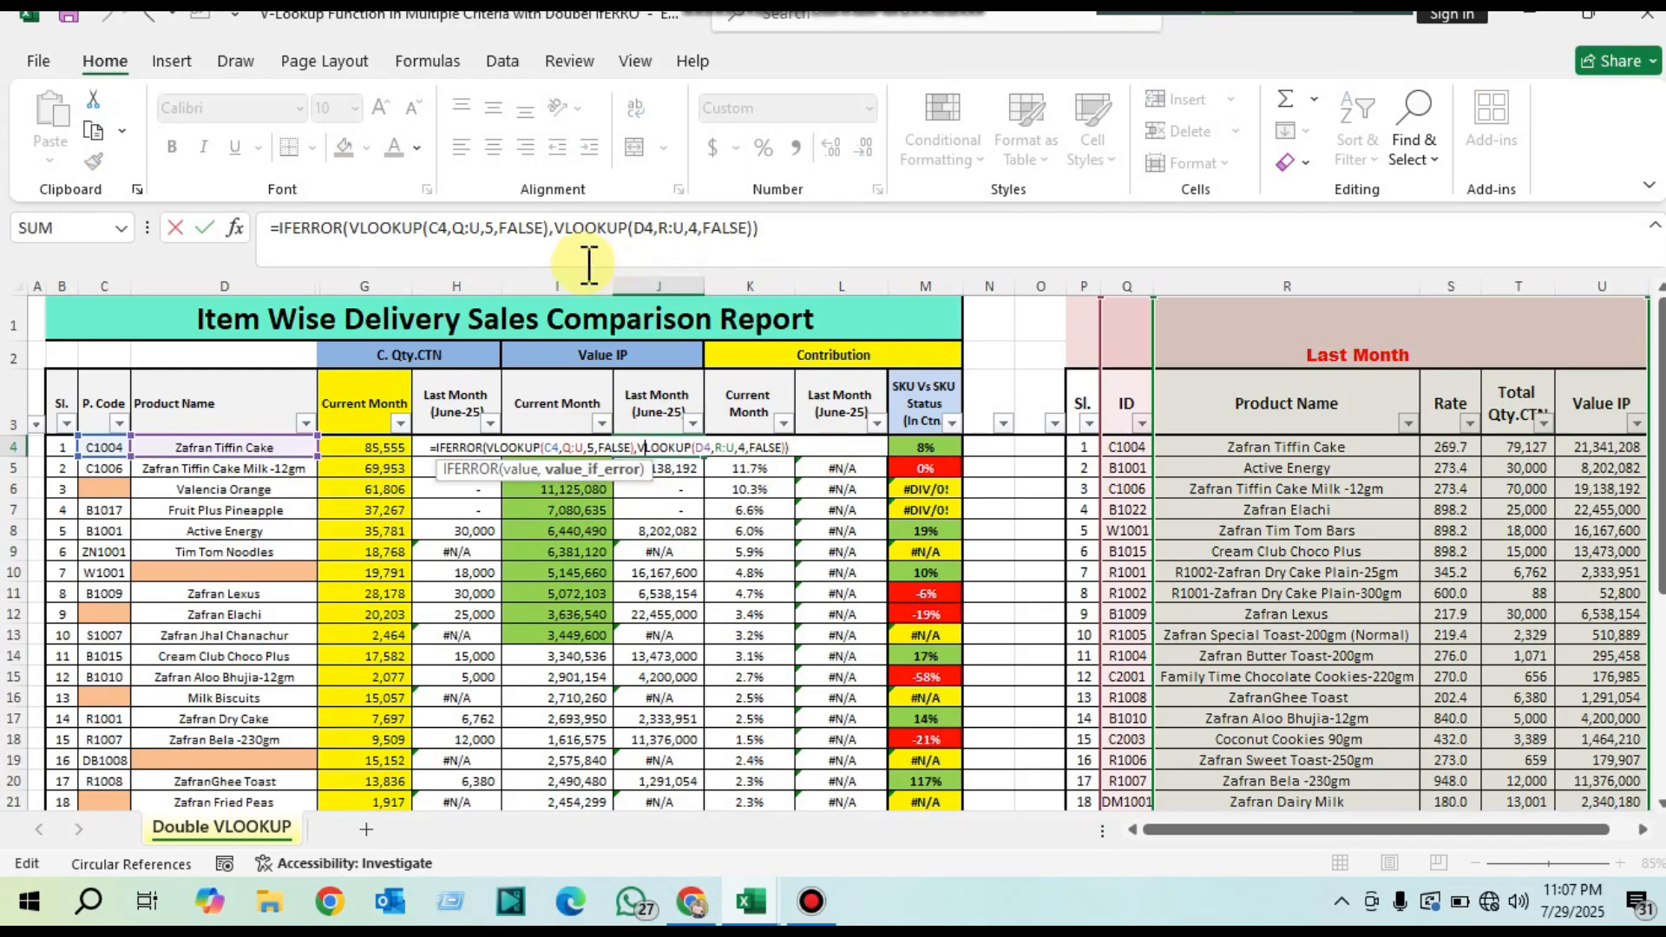
left_click(277, 228)
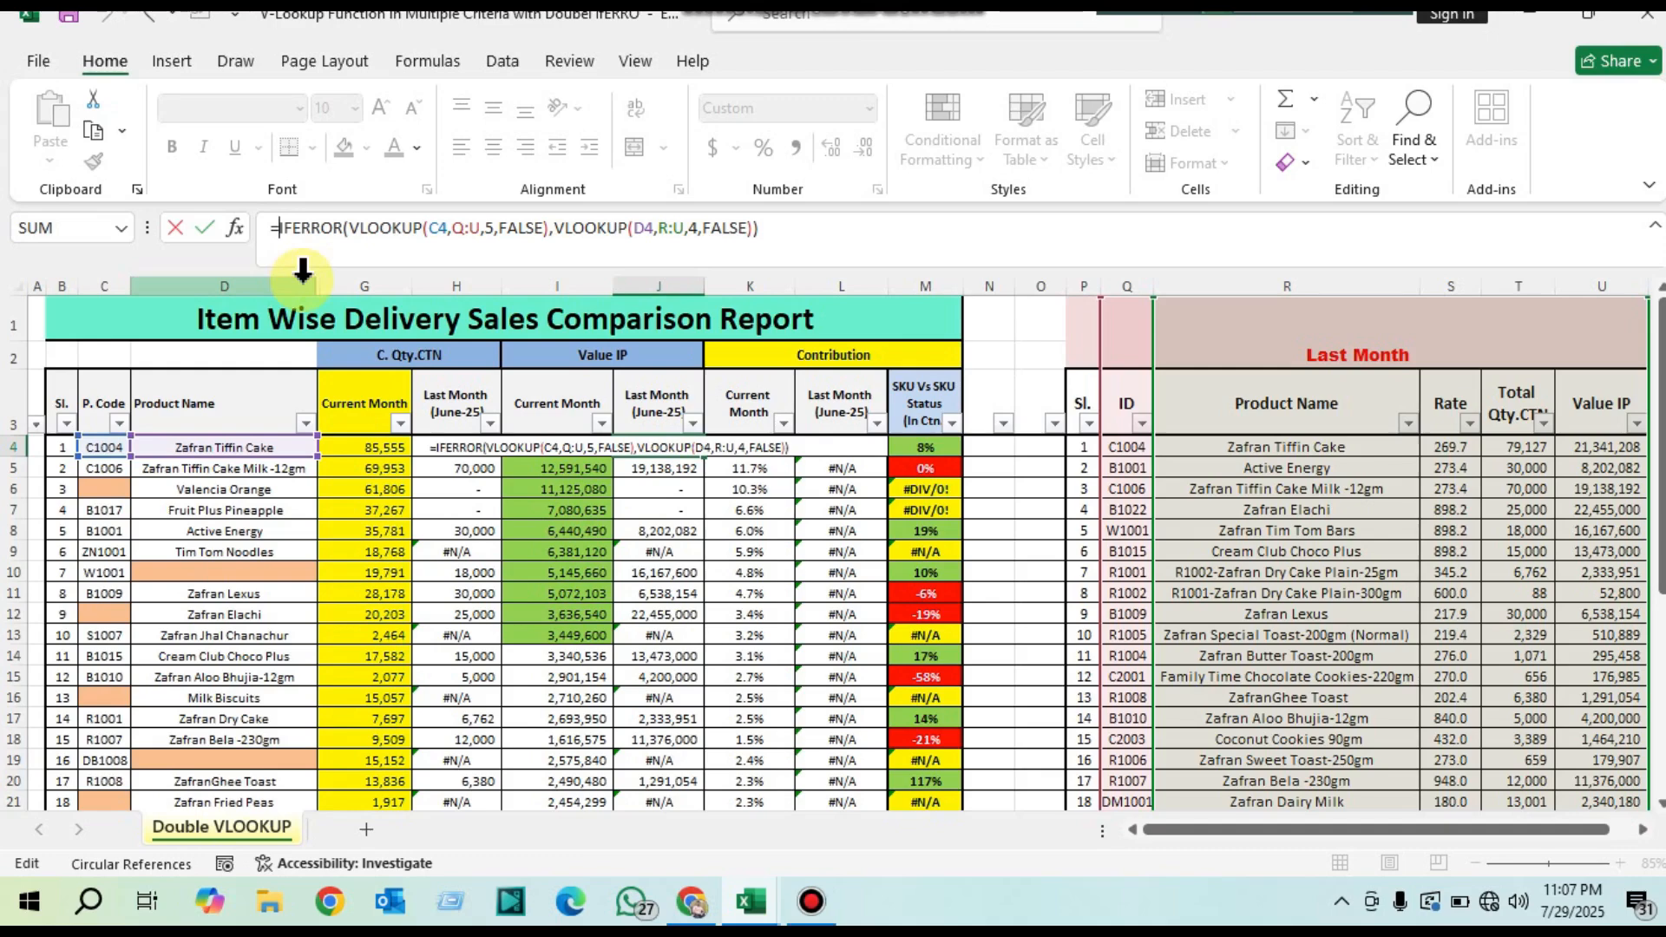
type("if")
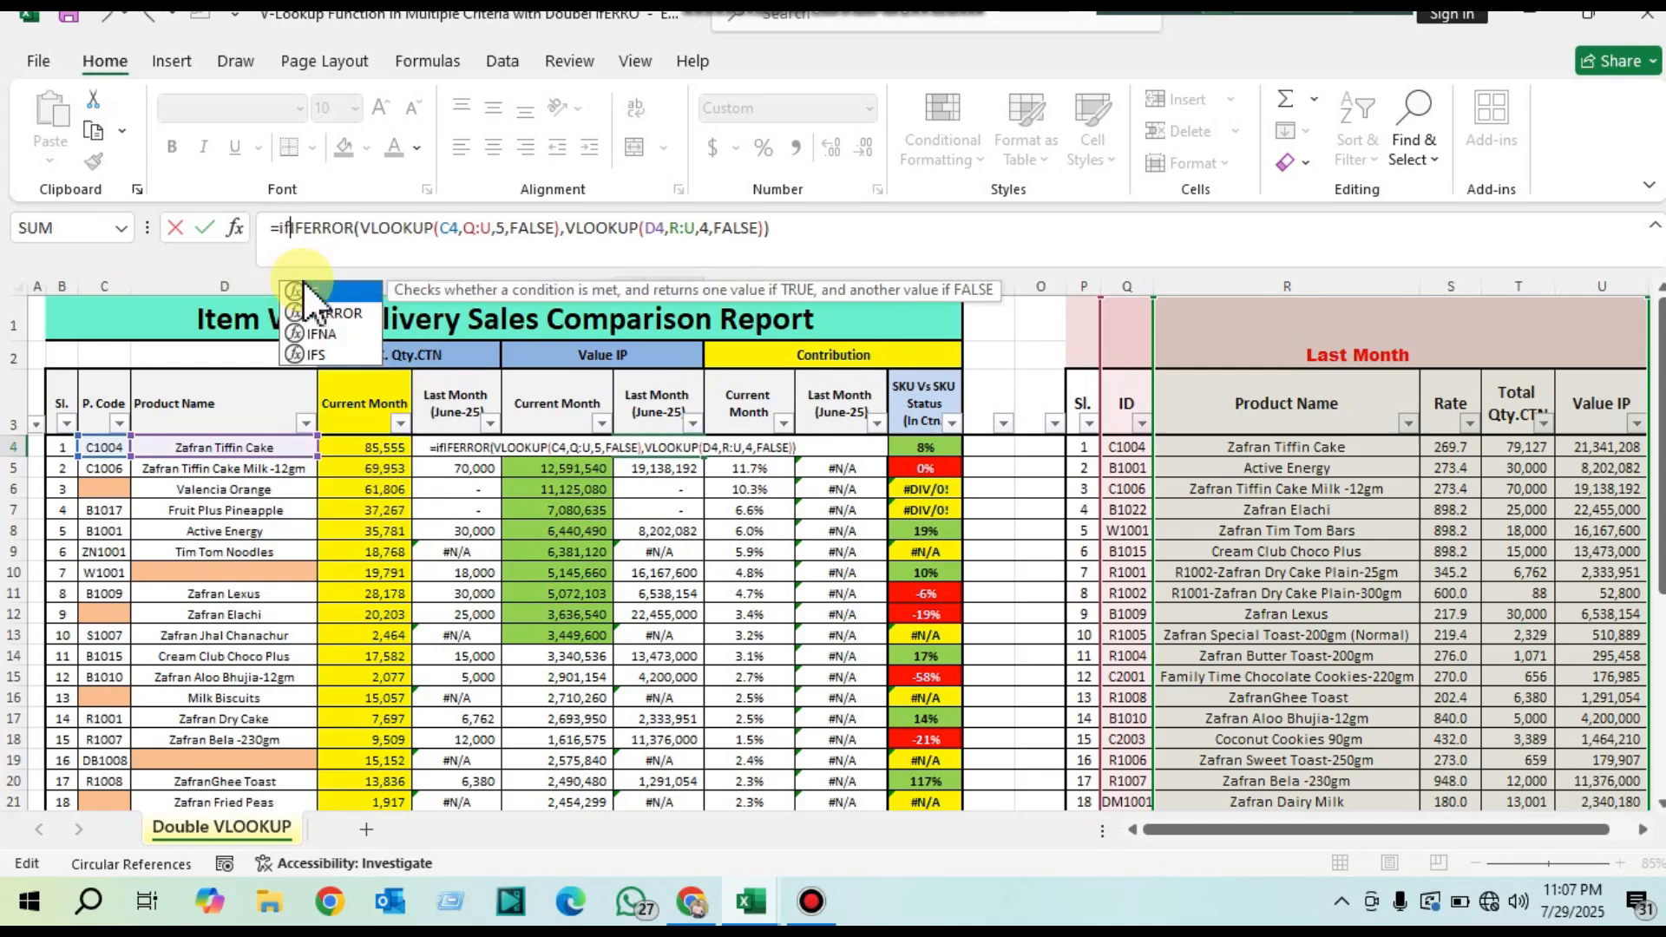
double_click(325, 312)
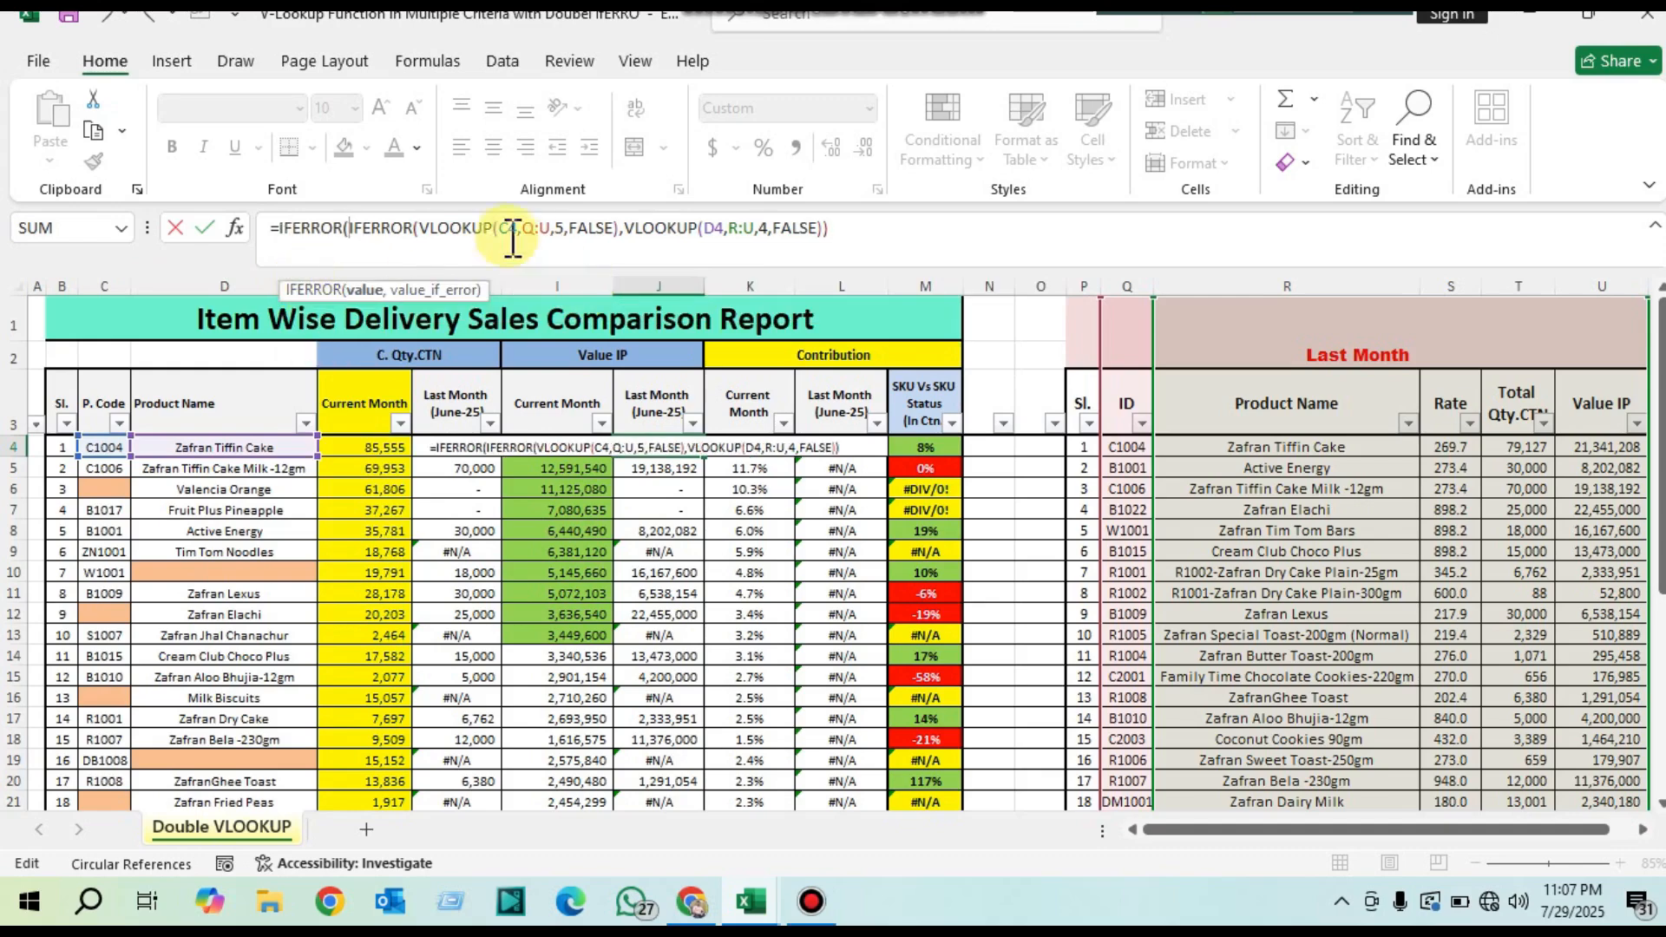
left_click(871, 249)
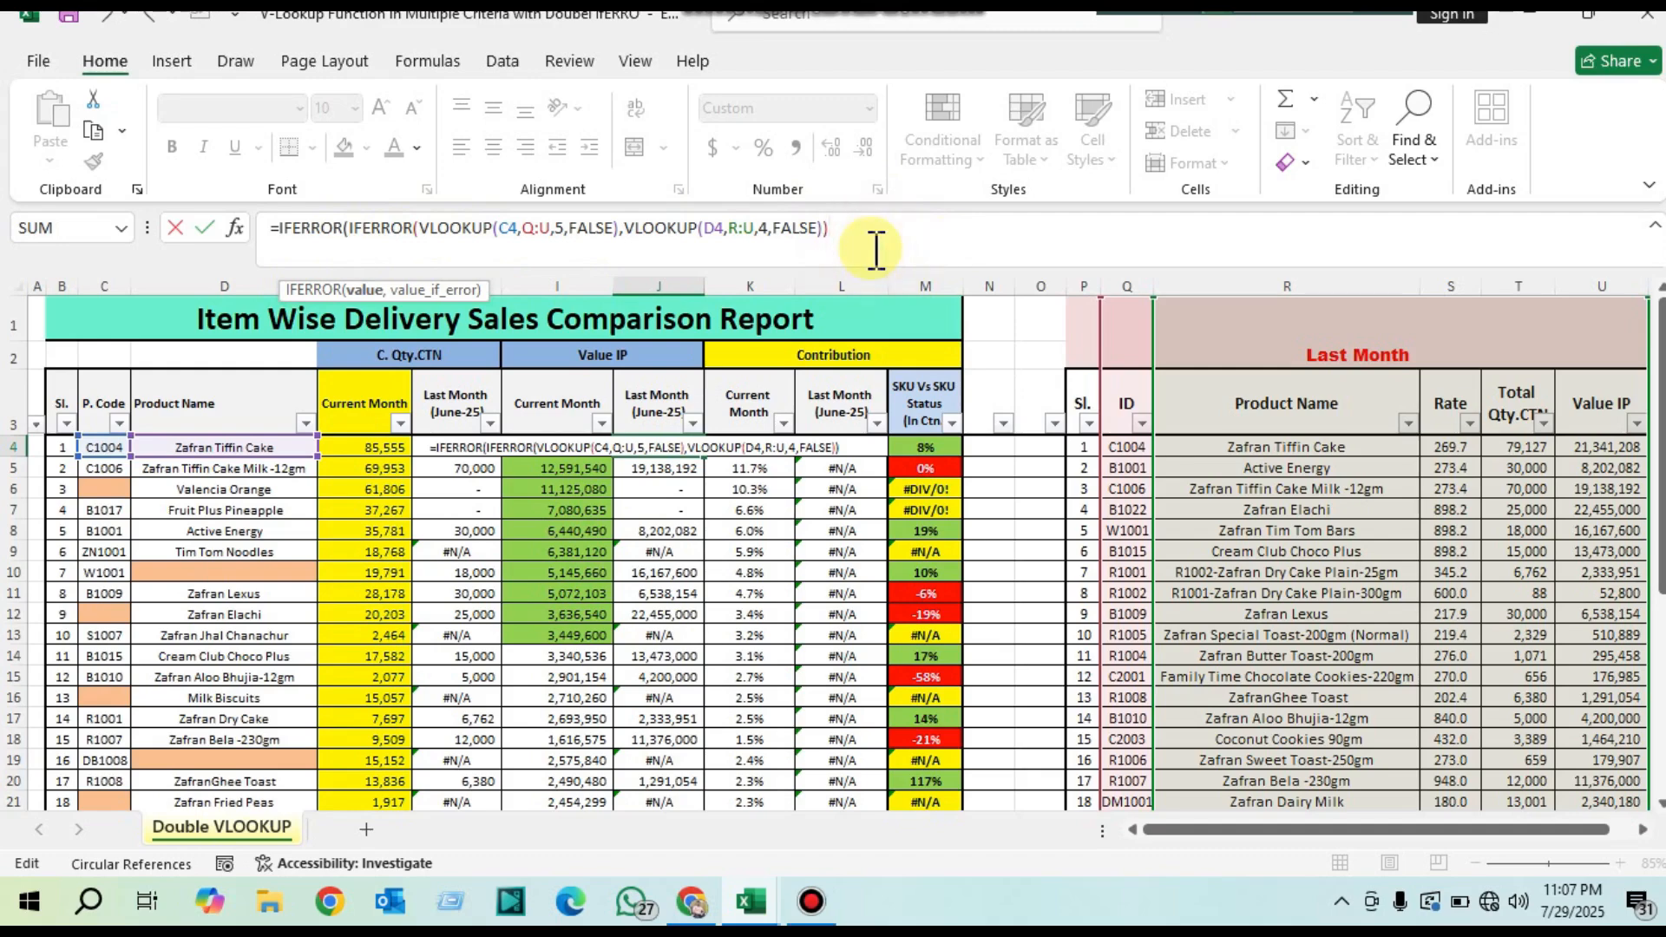
type(",")
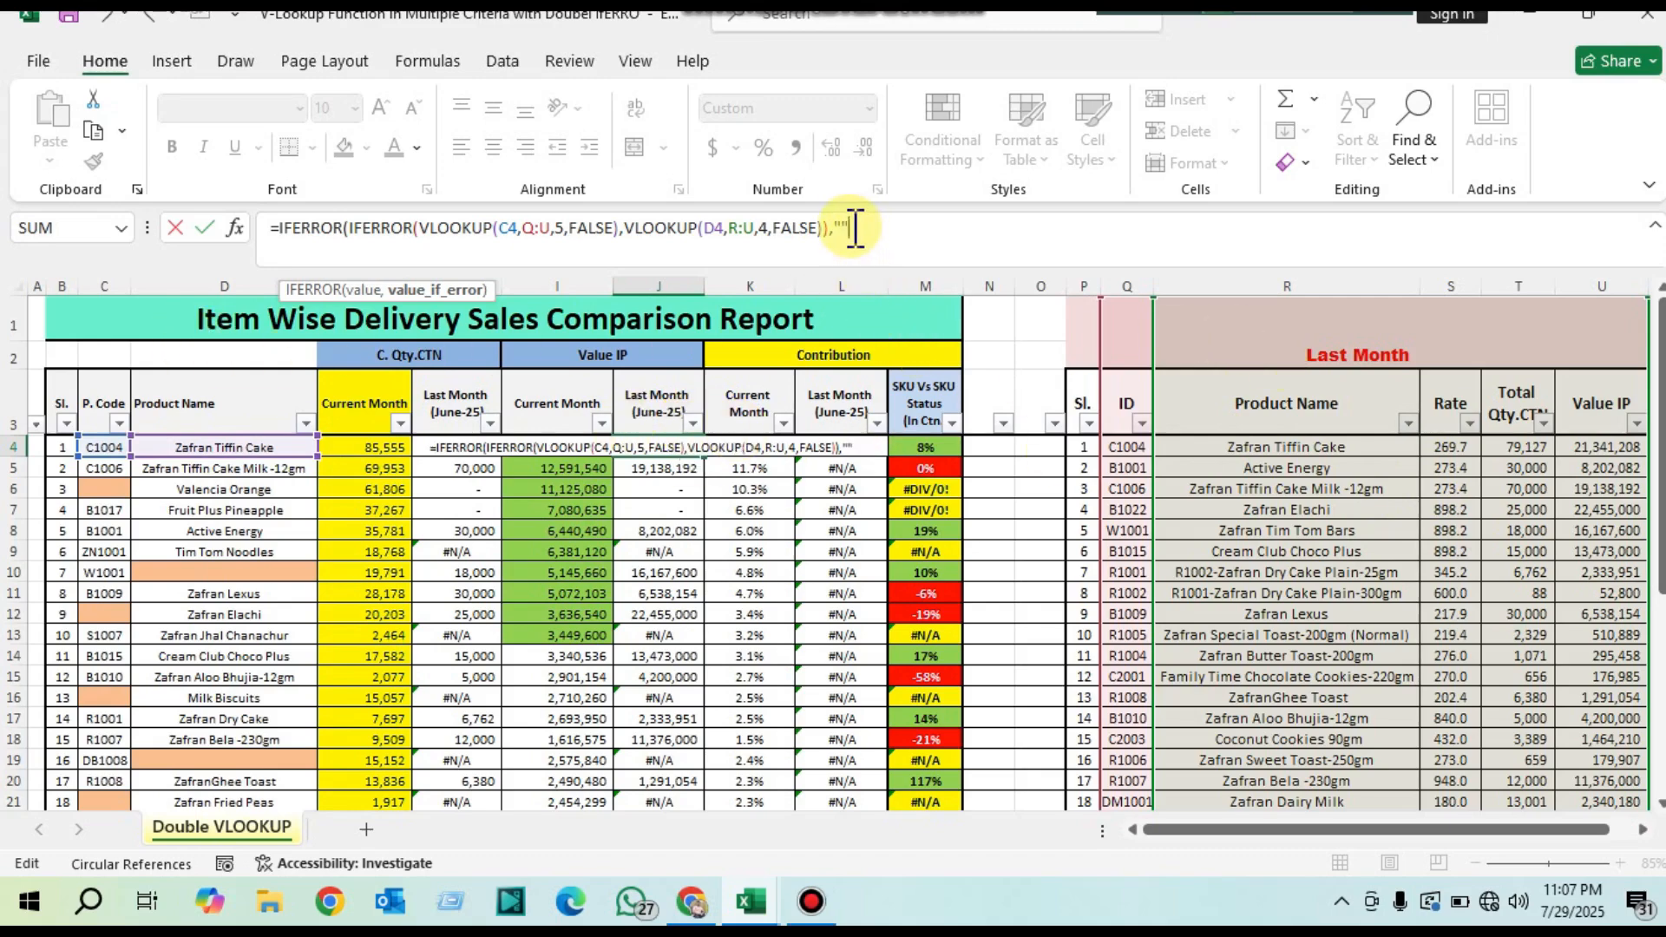
key("Return")
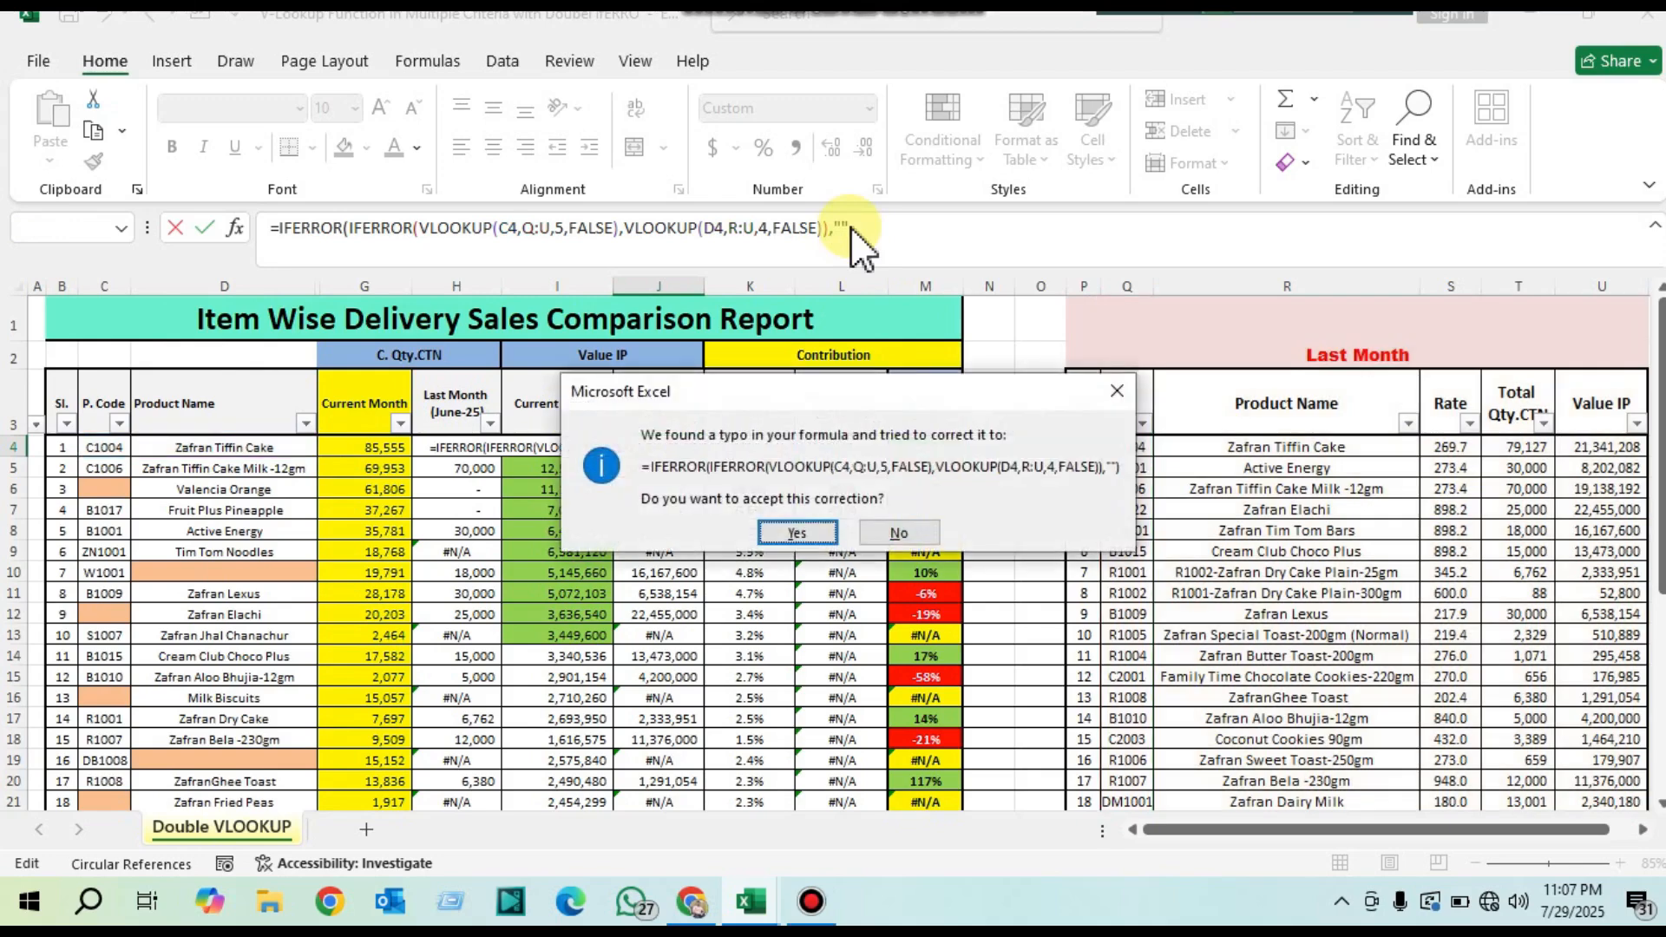
key("Return")
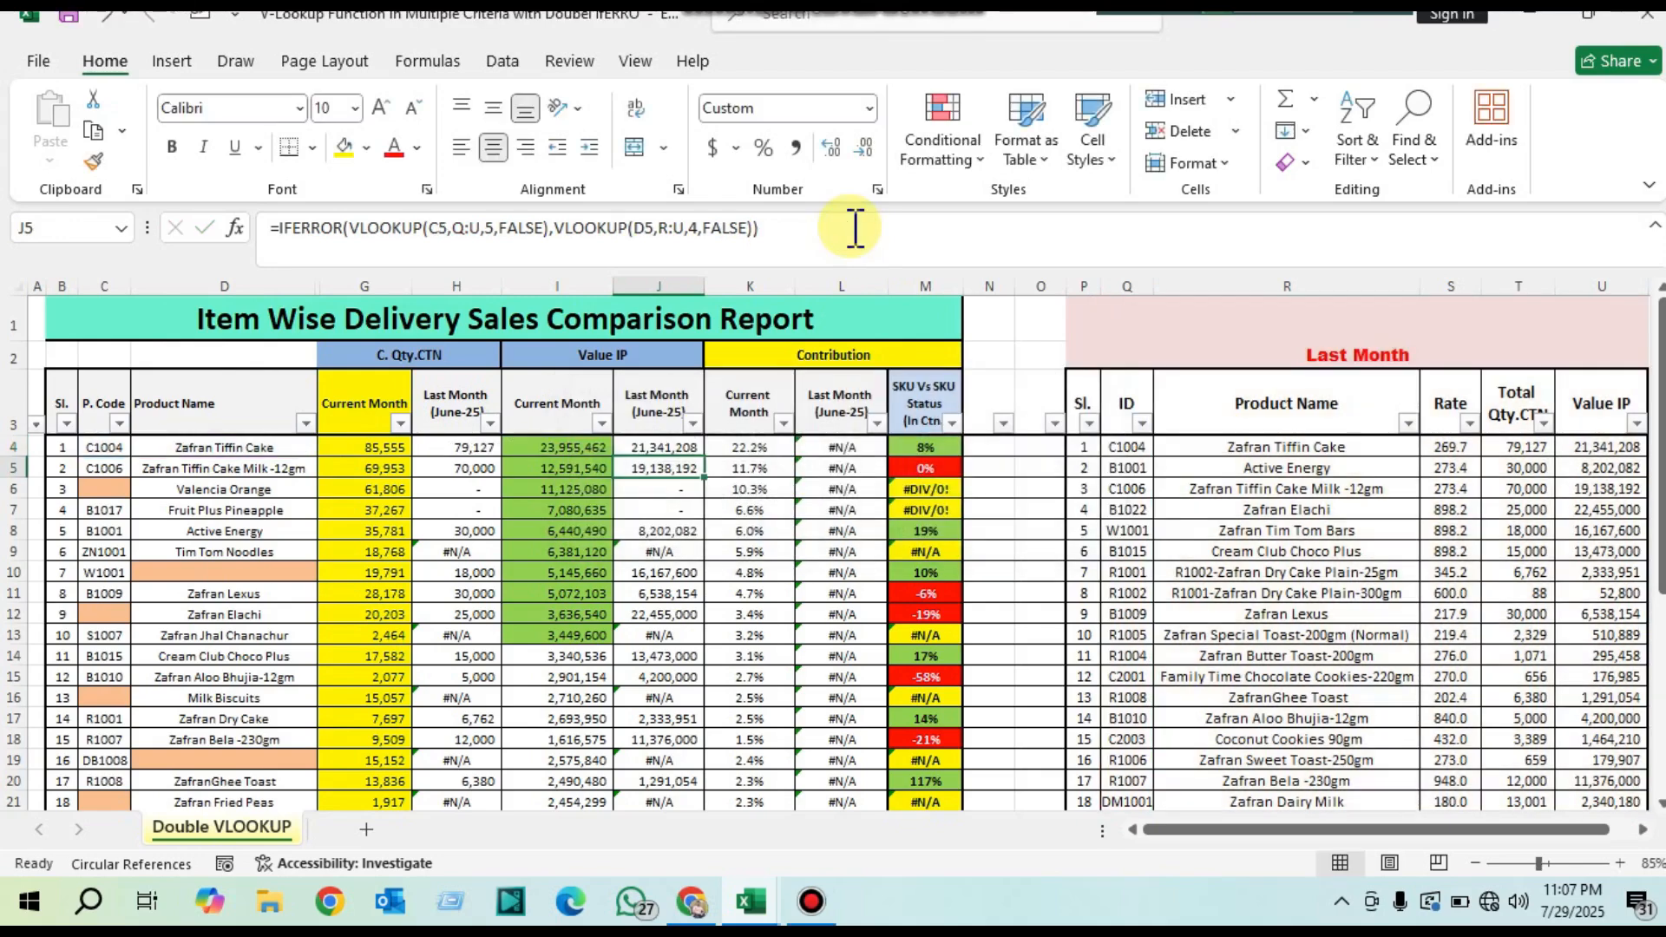
Step: Fill J4's nested IFERROR formula with the empty-text fallback down the June-25 value column to J22
left_click(673, 429)
left_click(690, 448)
left_click_drag(704, 458, 699, 751)
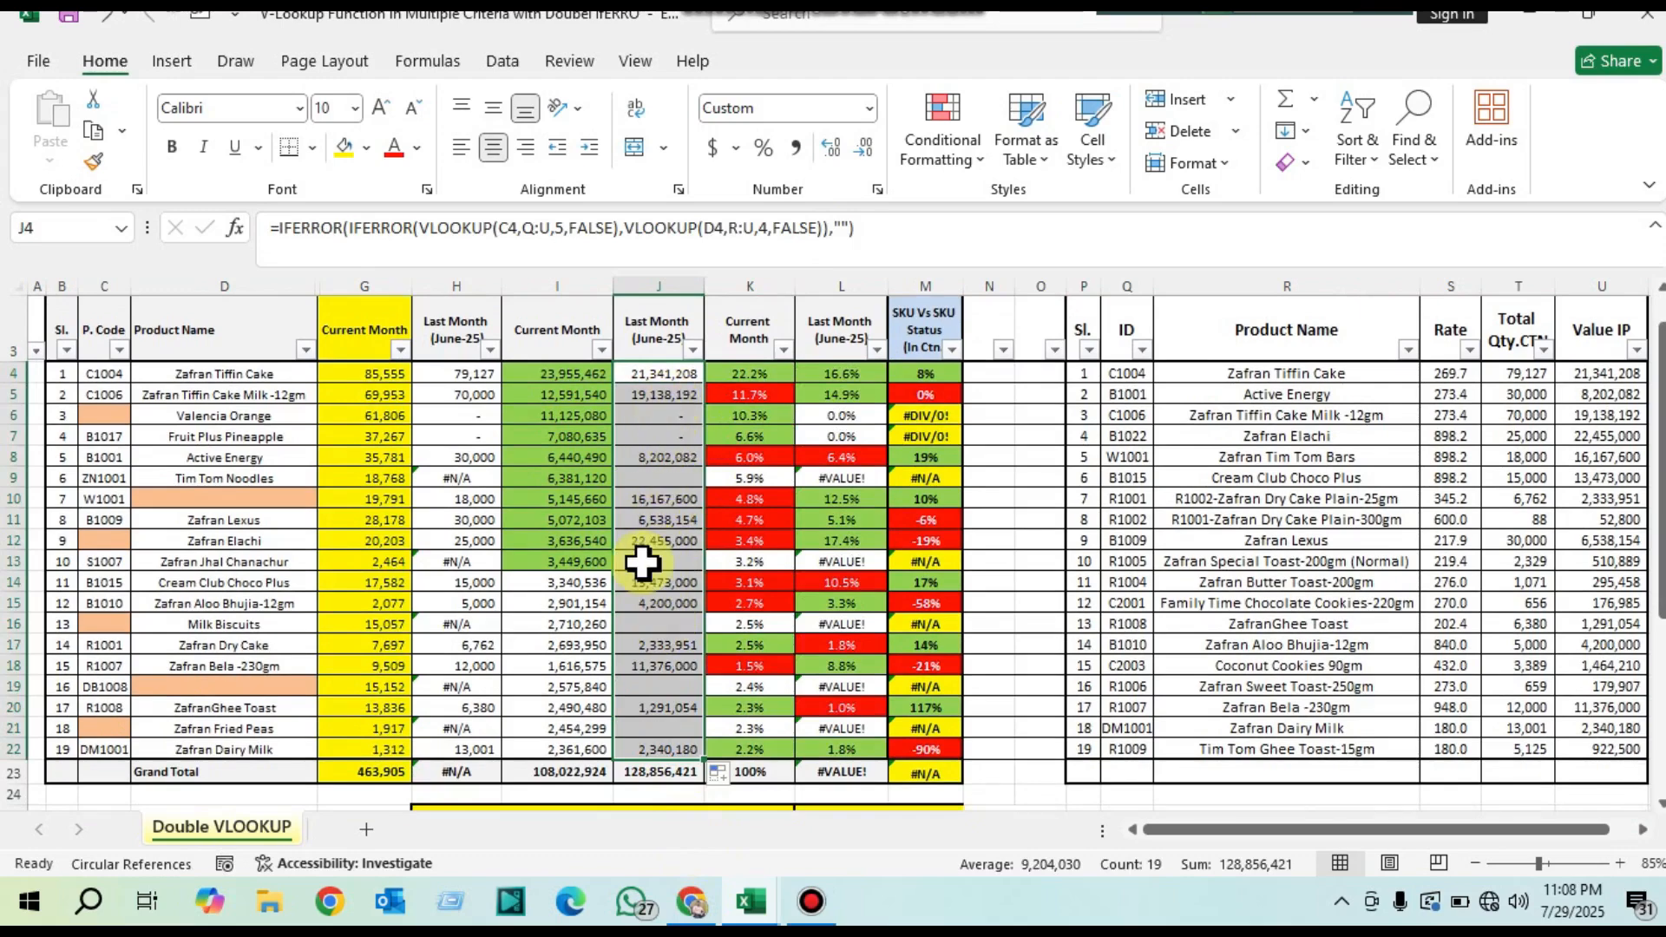
Step: Inspect the June-25 contribution formulas in L4:L22 and the grand total in J23 that they divide by
scroll(868, 529, "up", 1)
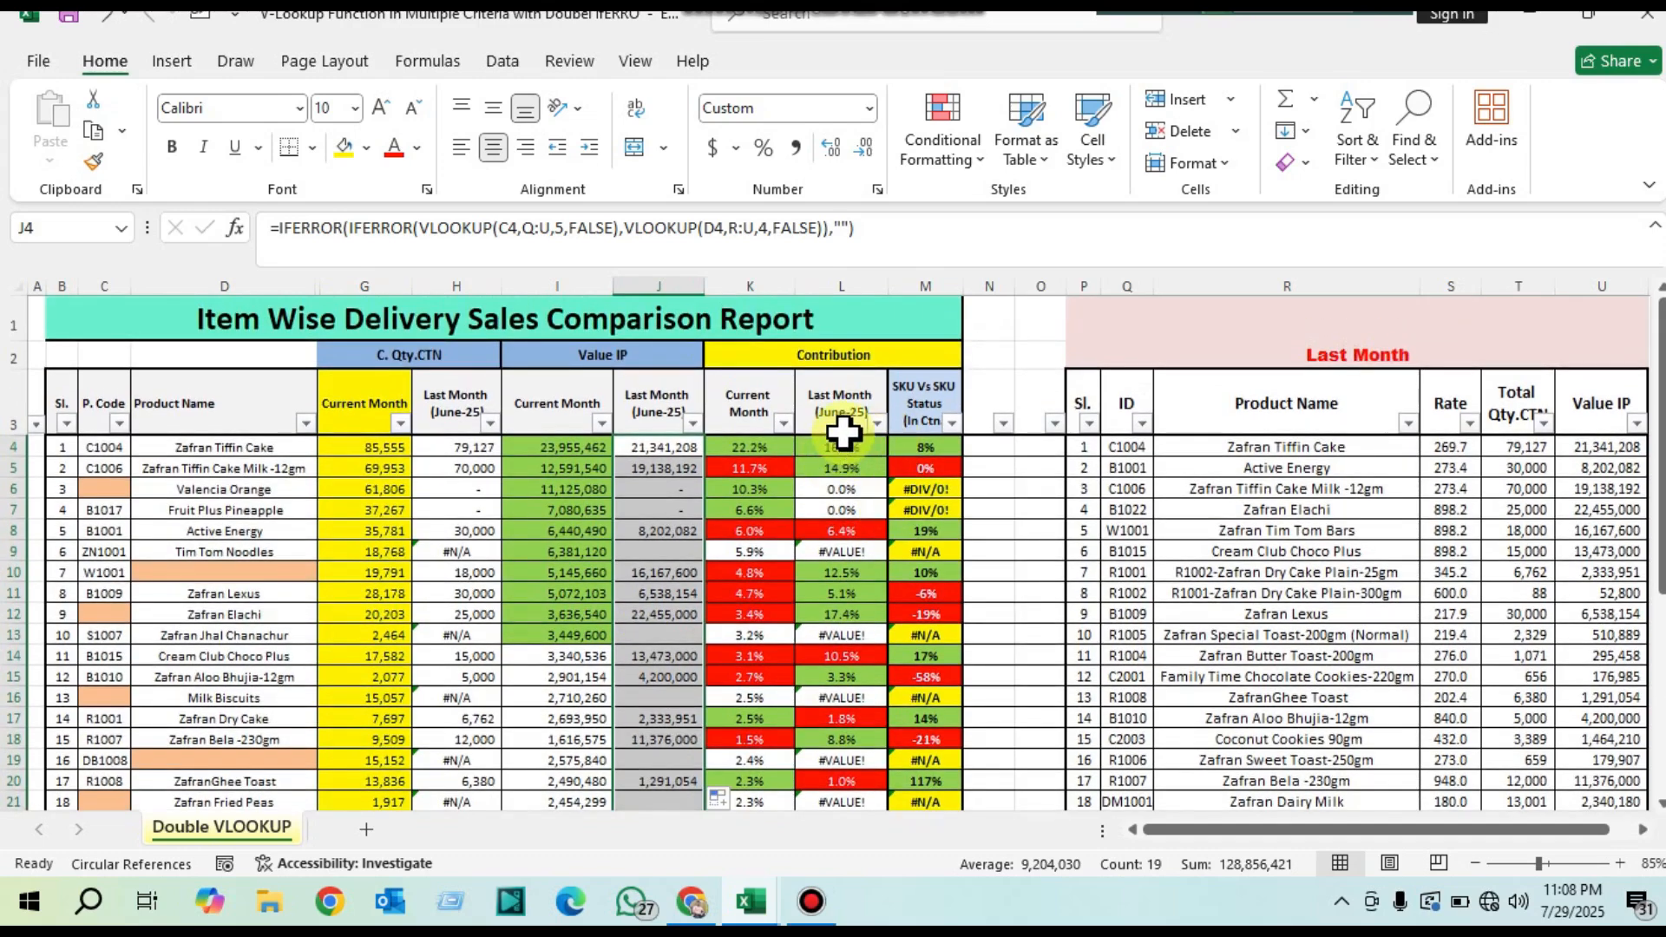
left_click_drag(841, 449, 824, 733)
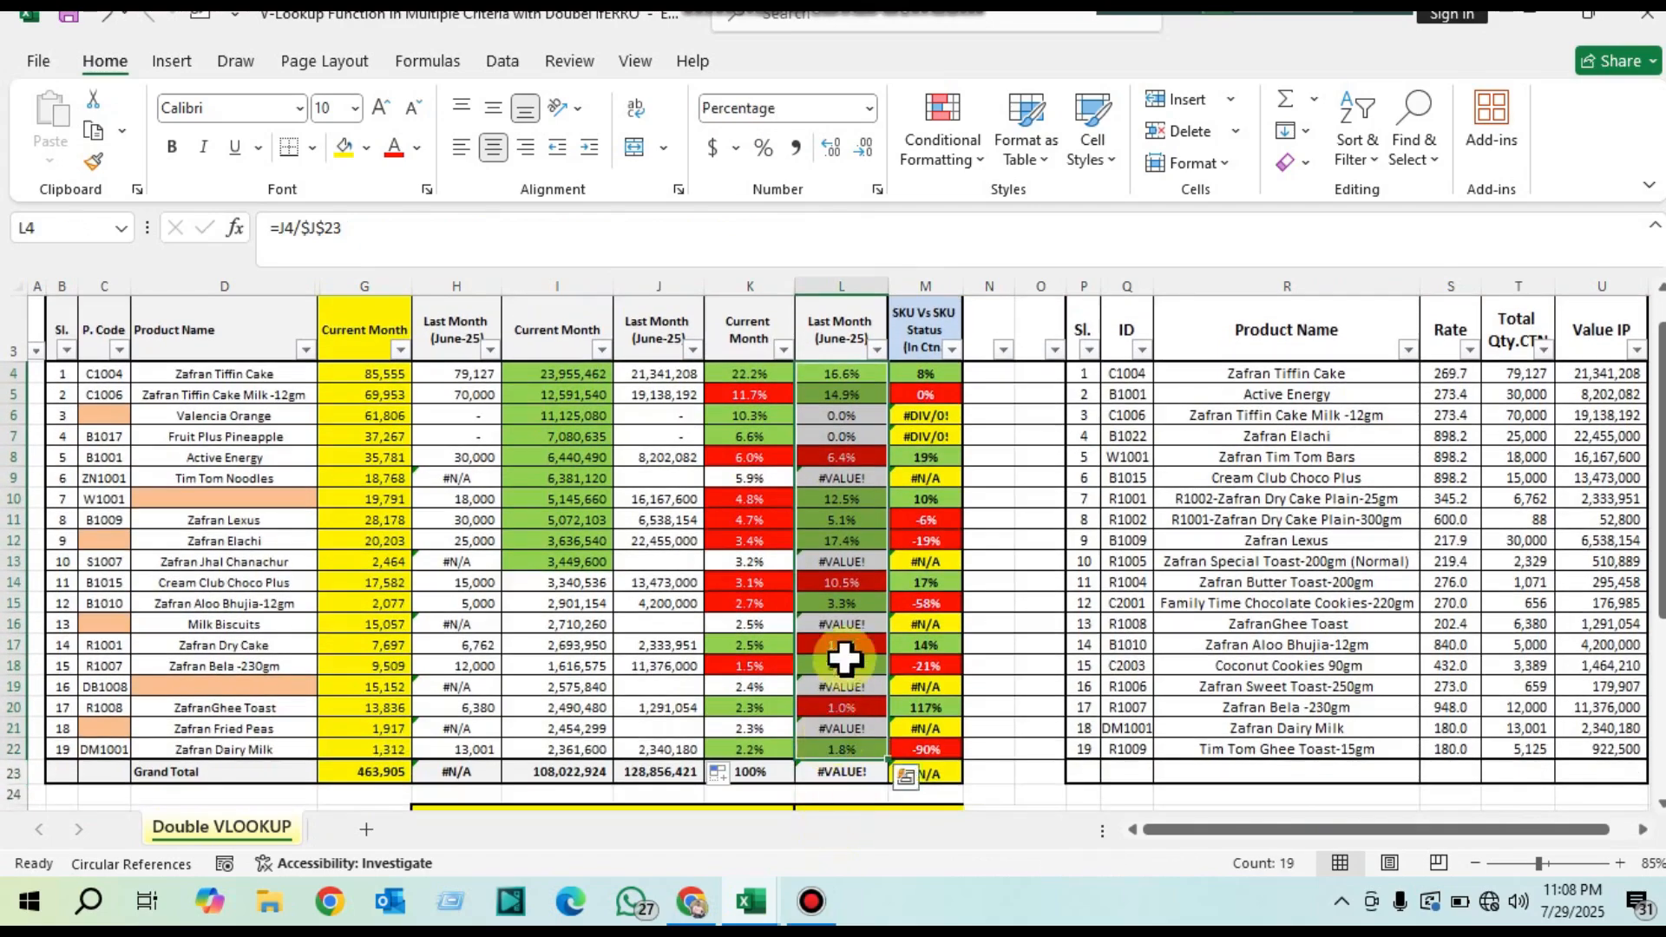
scroll(848, 521, "up", 1)
double_click(853, 449)
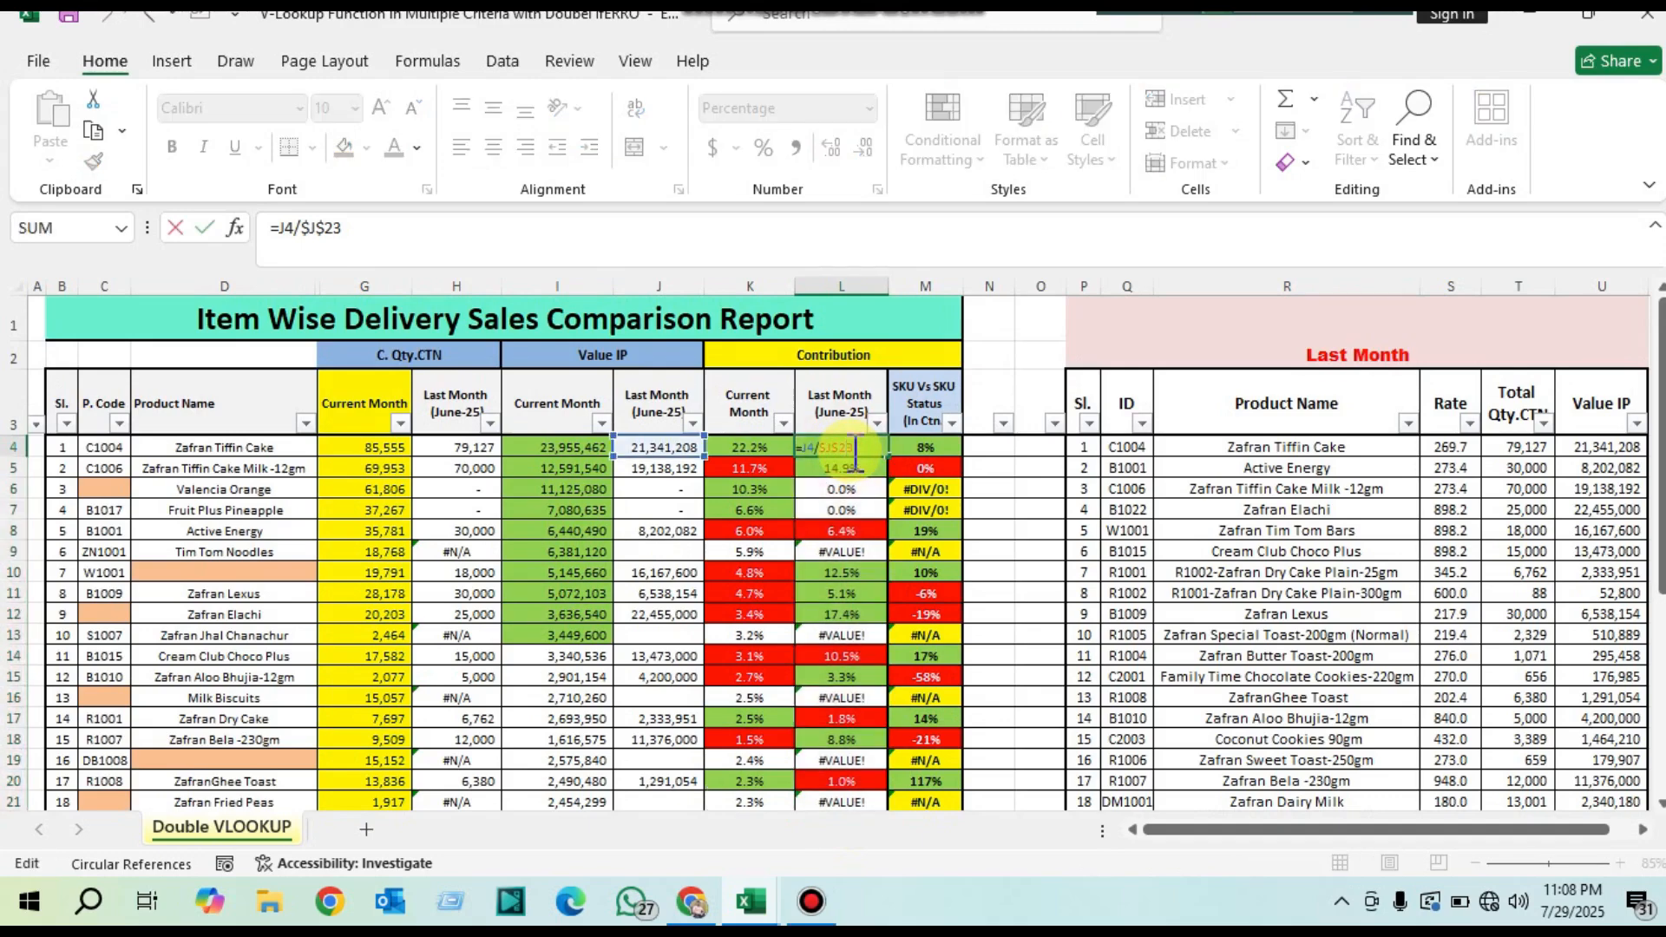
key("Return")
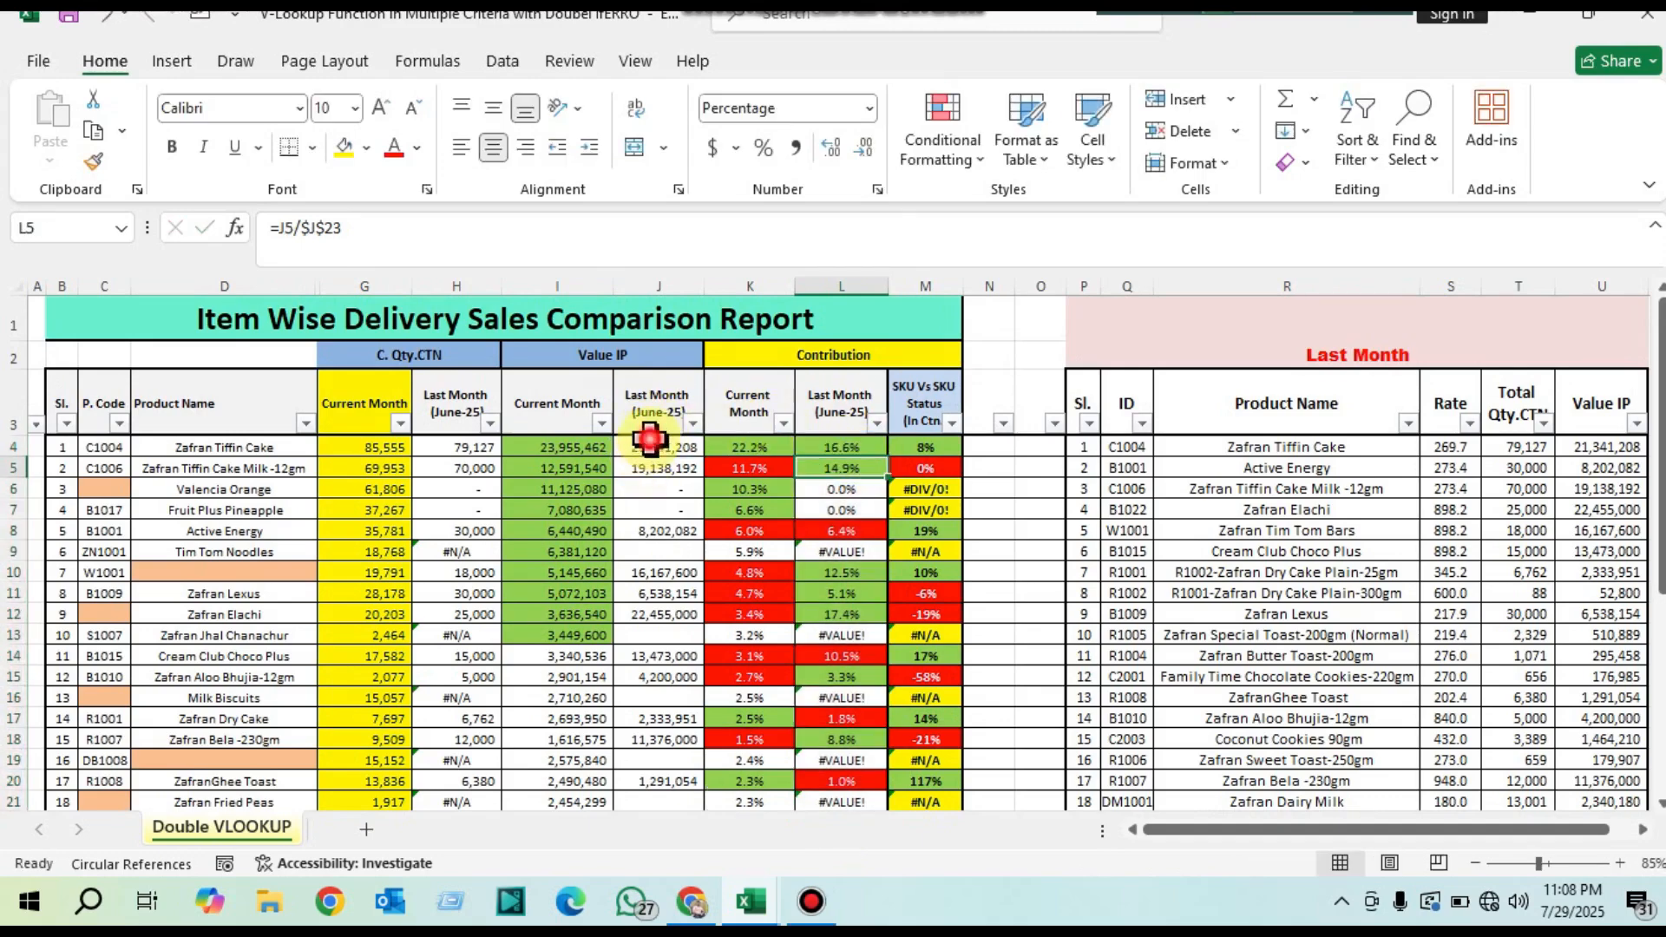
left_click_drag(651, 445, 682, 732)
scroll(669, 764, "down", 1)
left_click(660, 698)
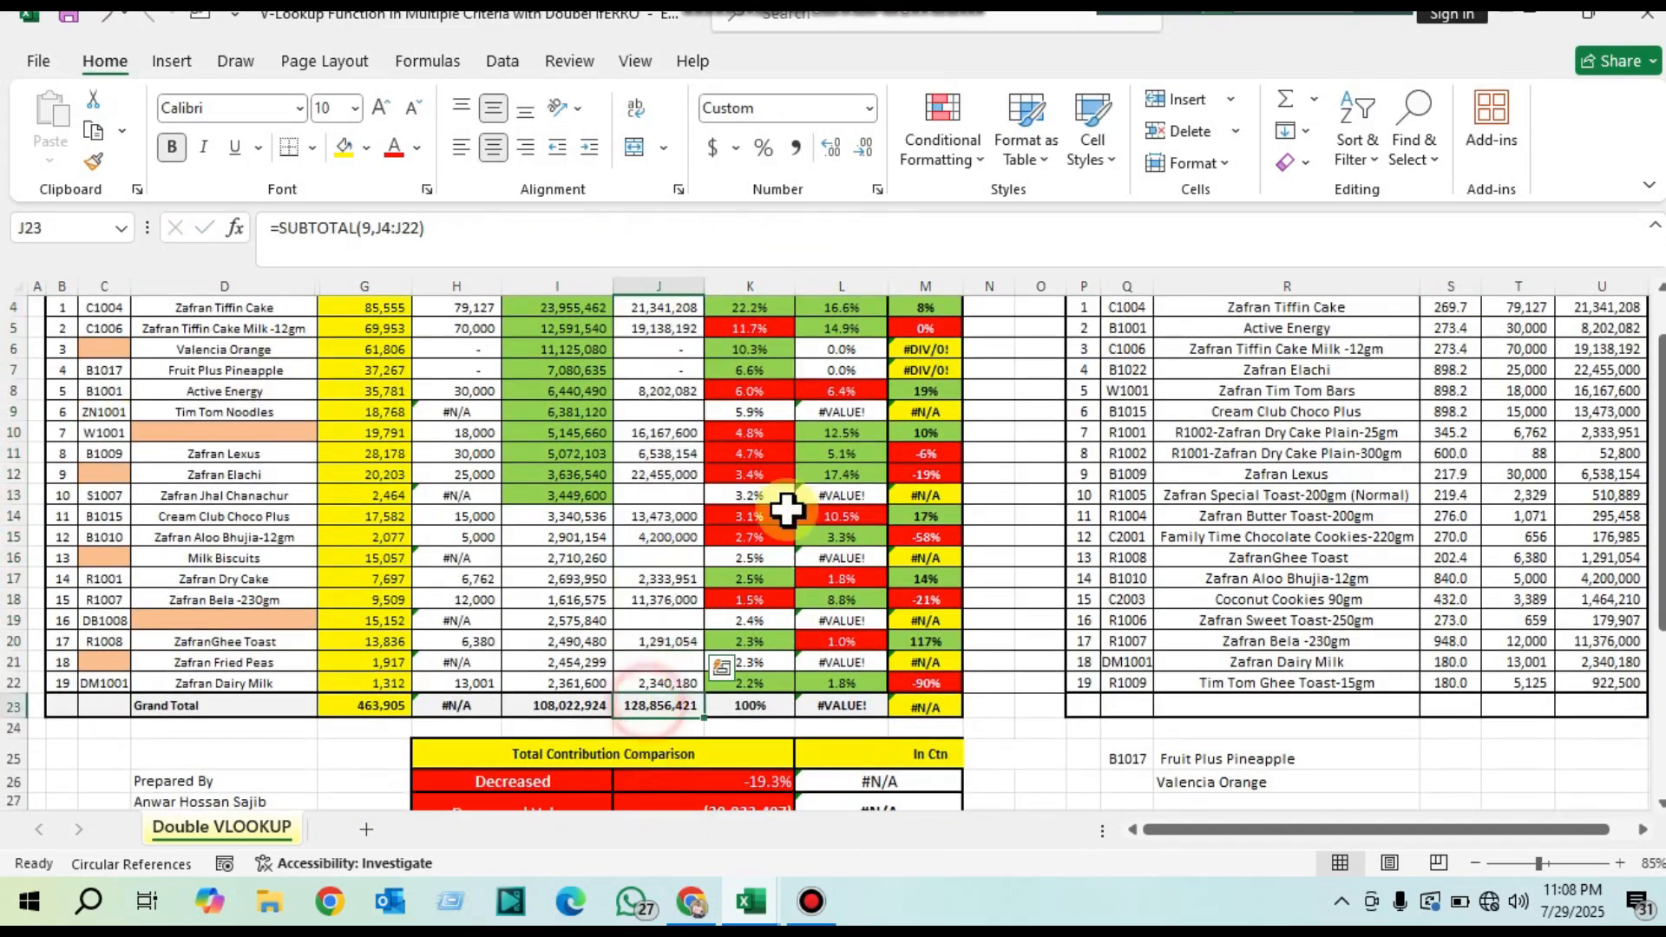
scroll(825, 477, "up", 1)
left_click(857, 446)
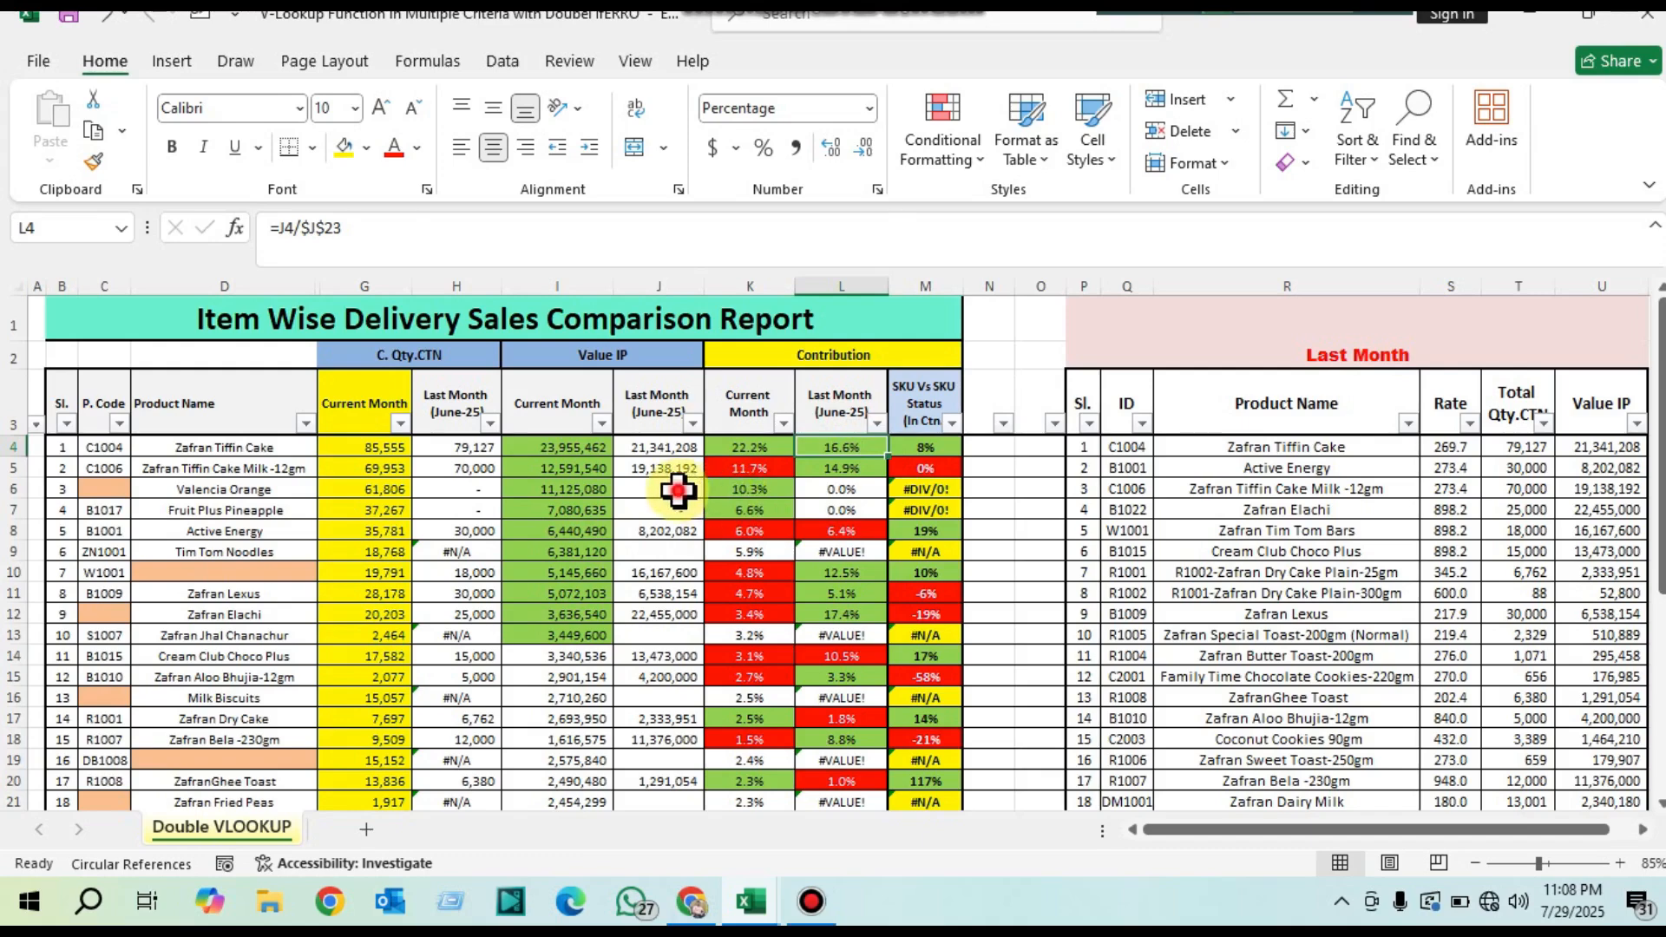
Step: Compare the June-25 values in J6:J7 with their contribution cells and examine the error cells in column L
mouse_move(681, 486)
left_mouse_down()
mouse_move(680, 521)
mouse_move(682, 502)
left_mouse_up()
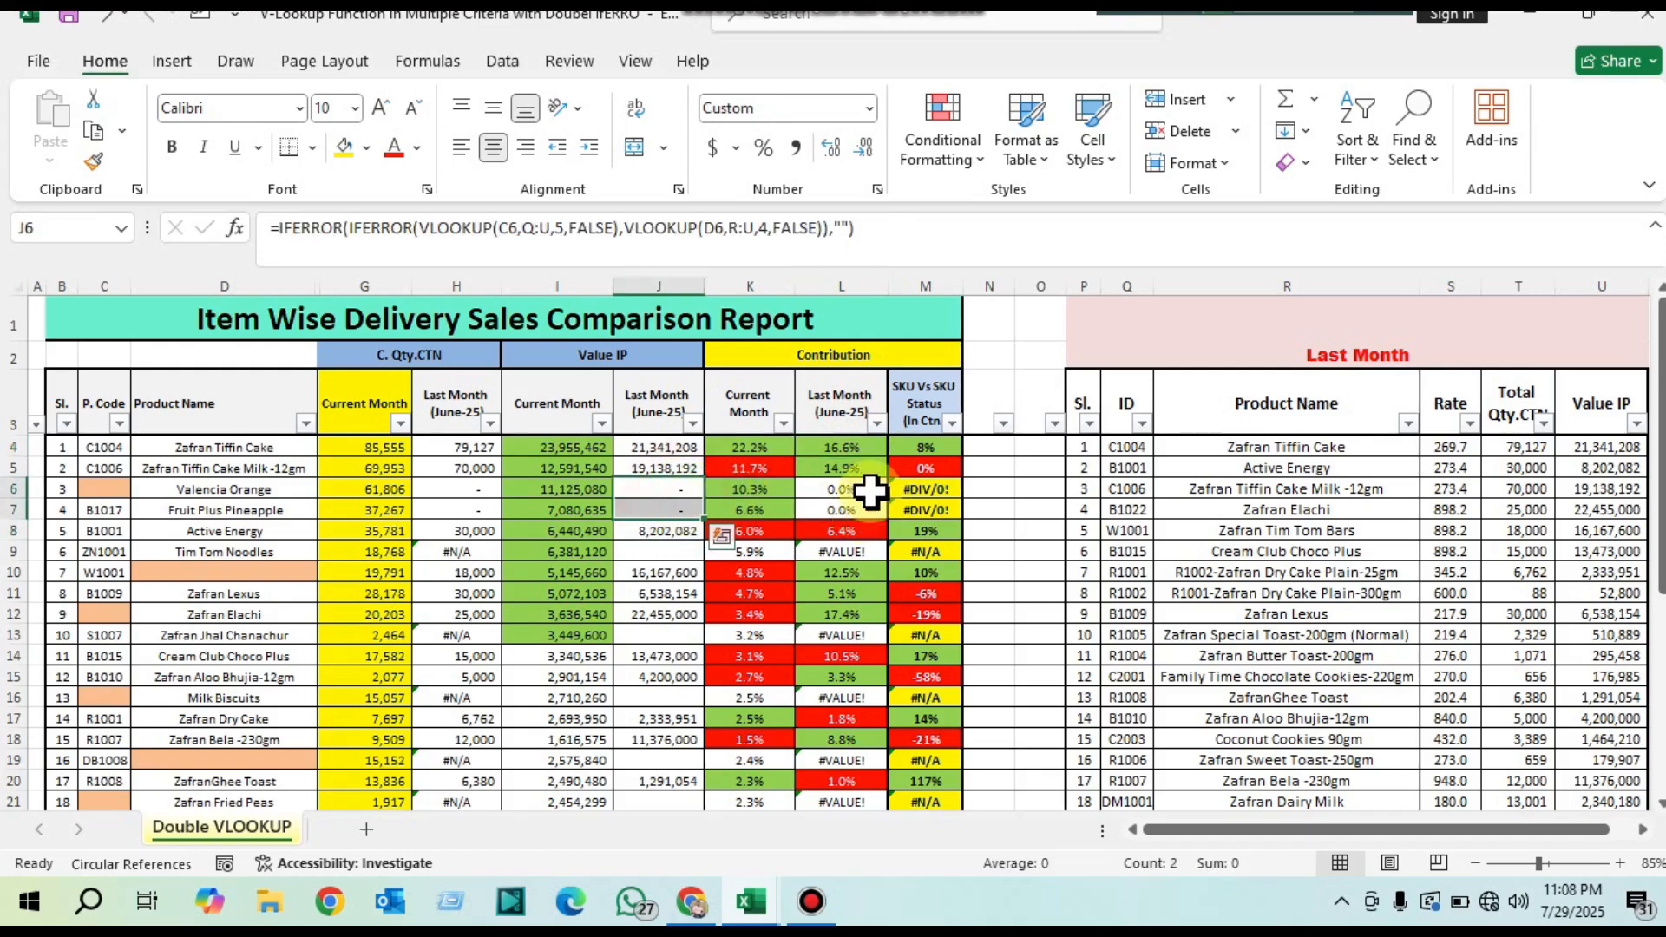
left_click_drag(862, 486, 863, 508)
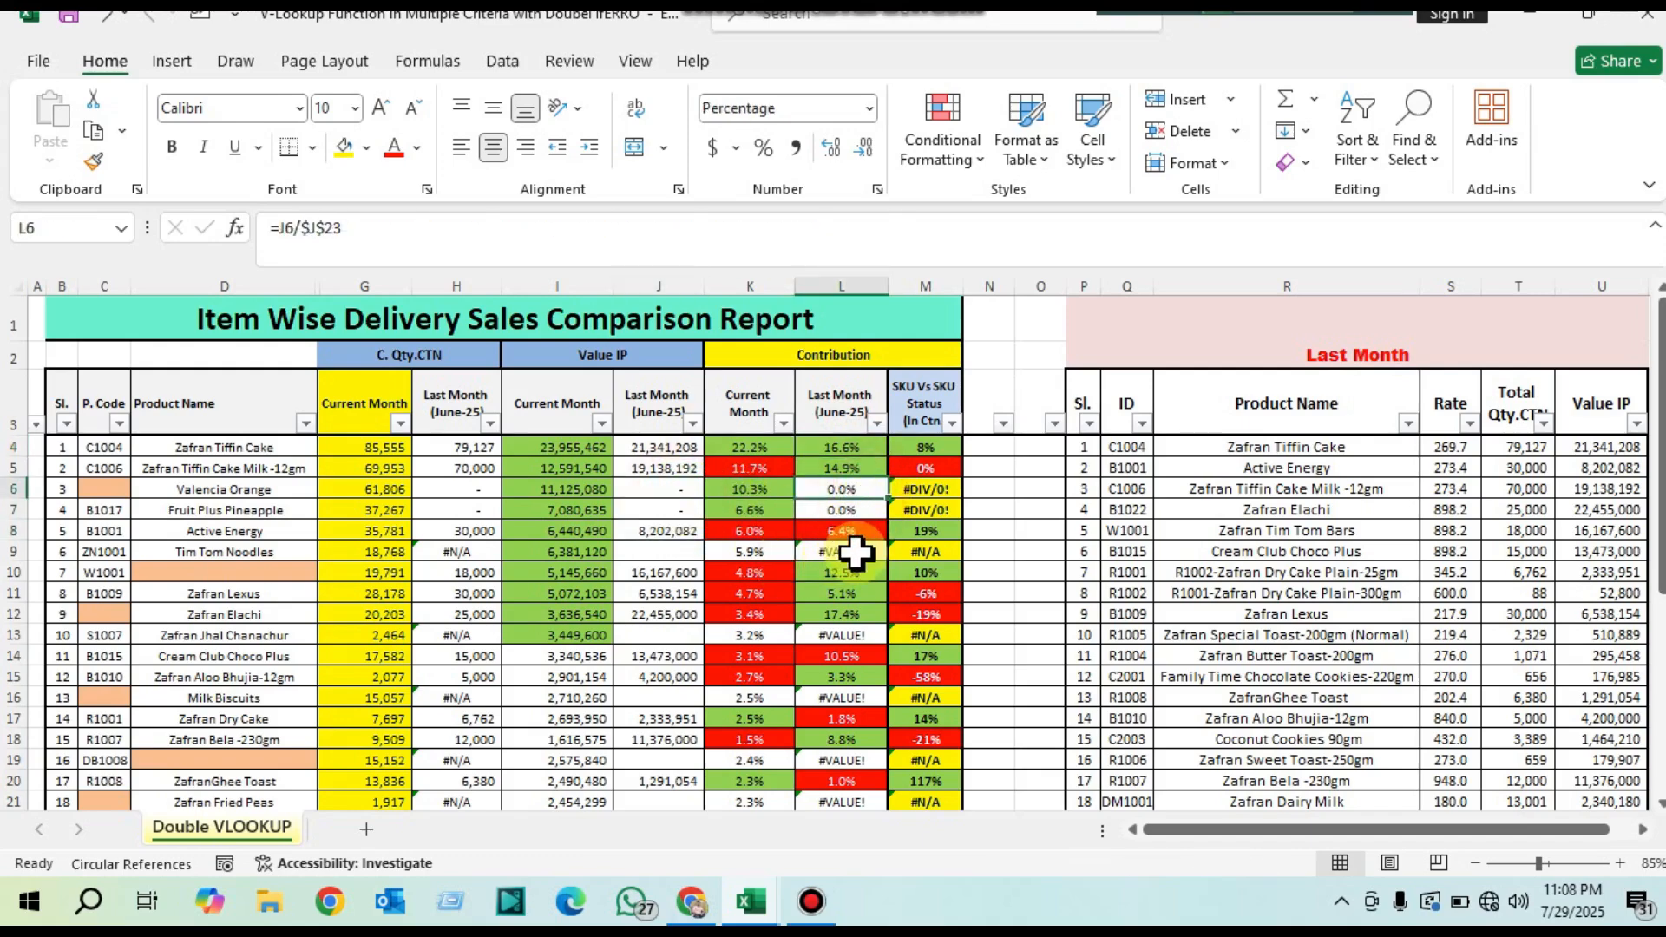
left_click(841, 555)
left_click(842, 638)
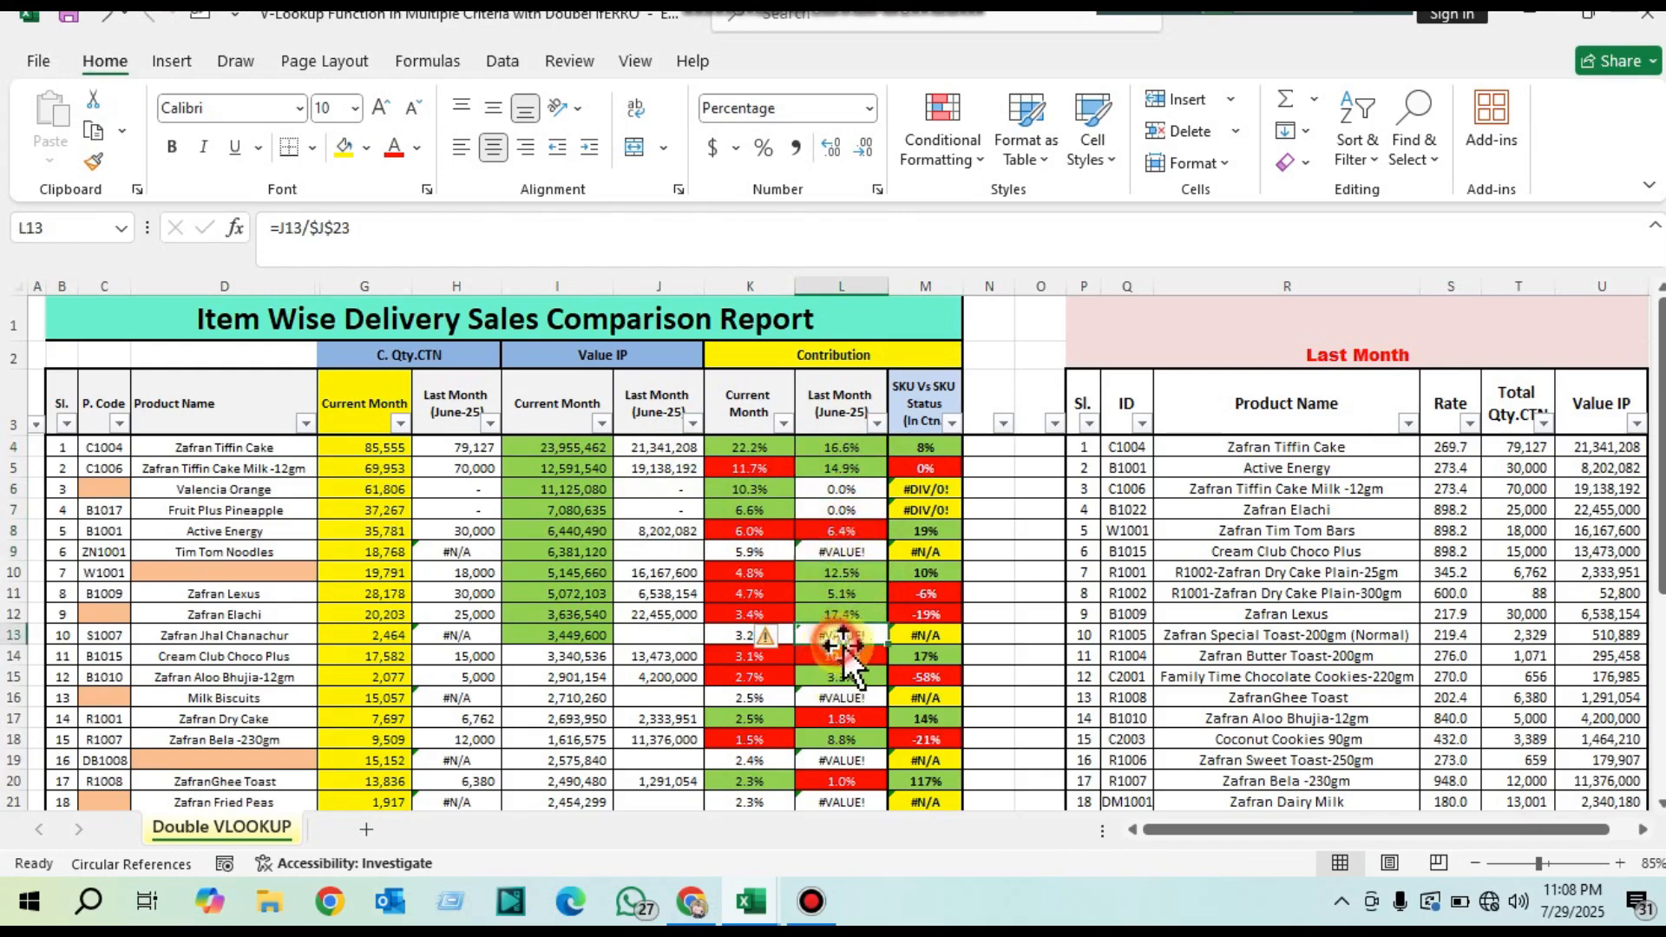
scroll(868, 642, "down", 1)
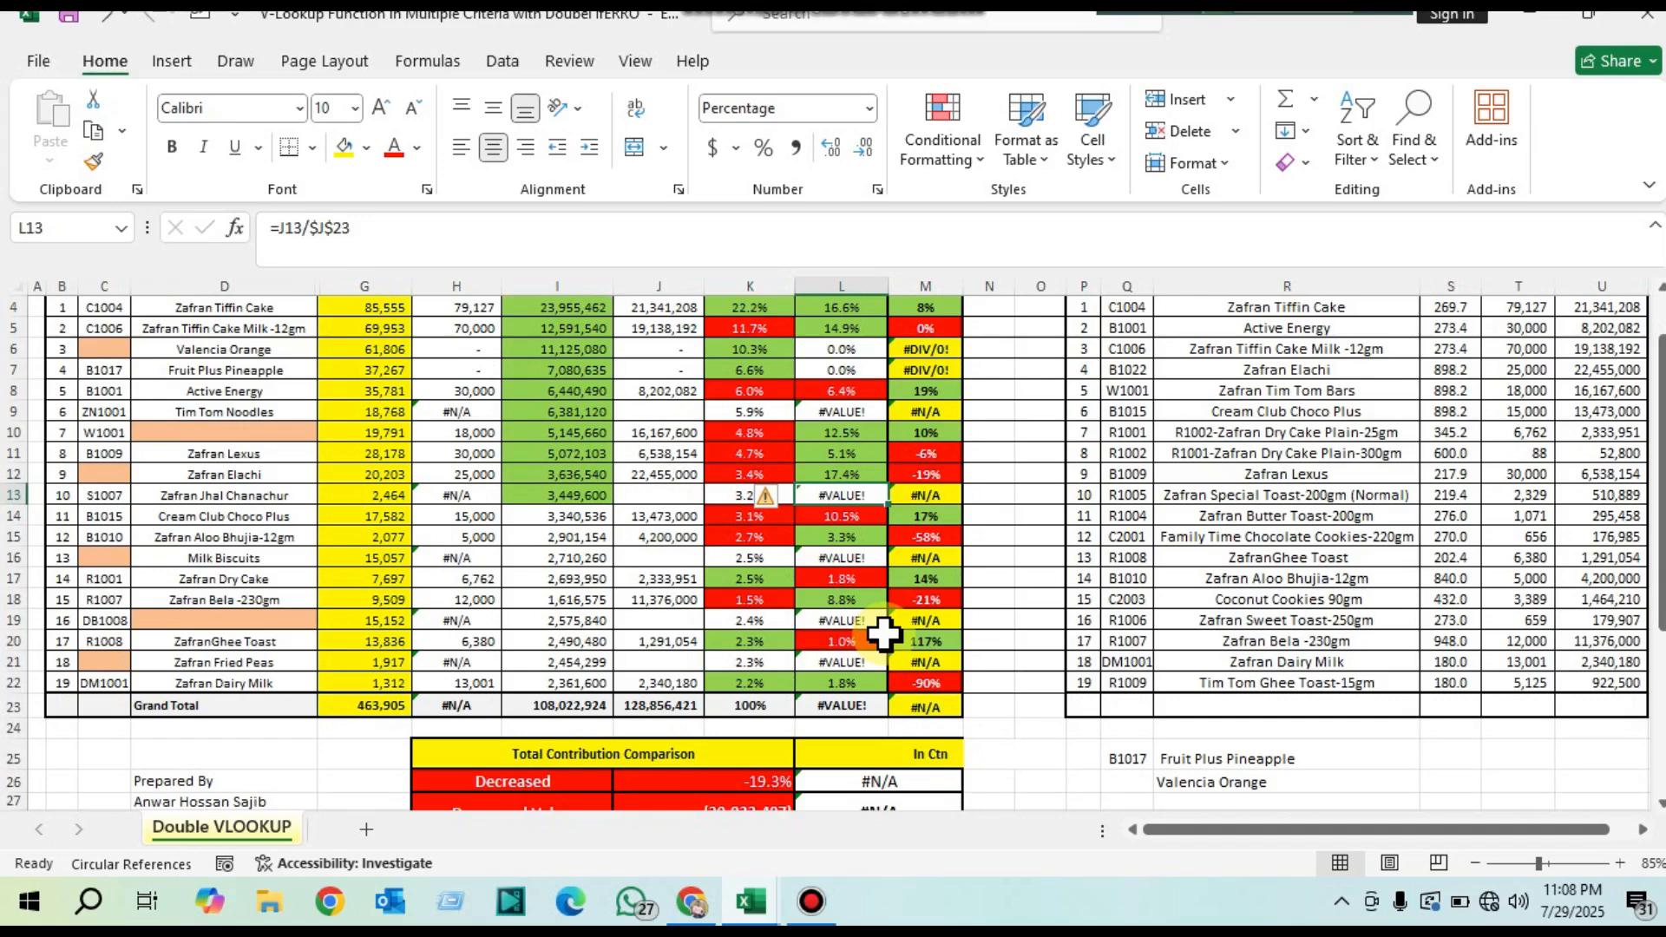
scroll(886, 633, "up", 1)
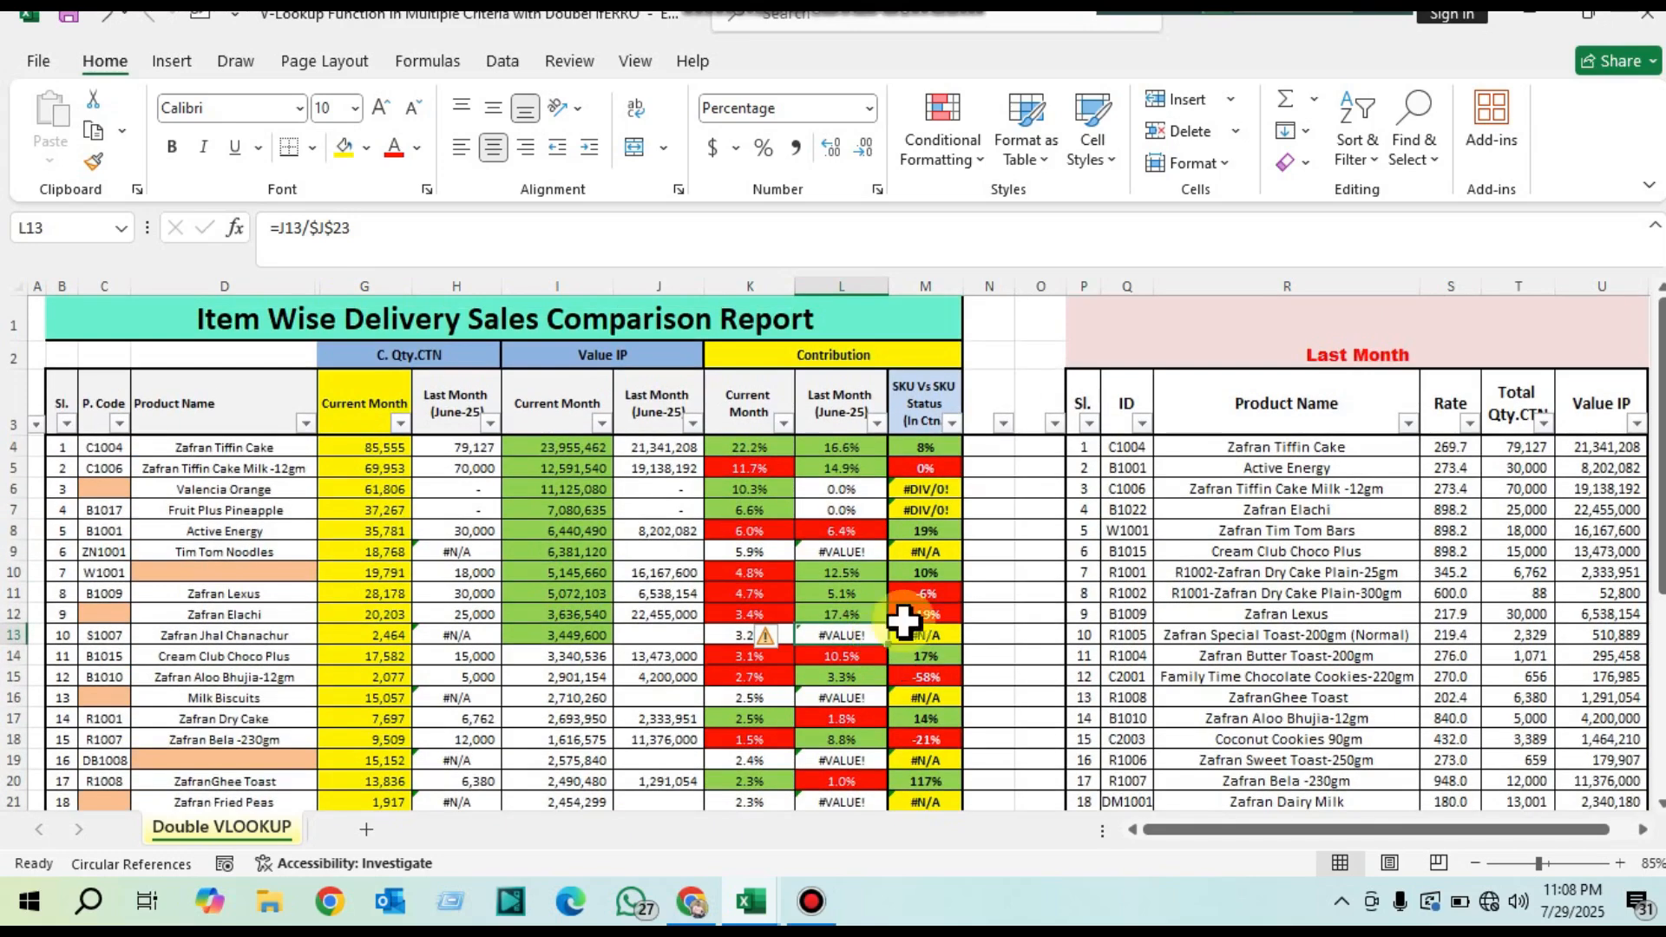
Step: Change J4's outer IFERROR fallback to "0" and fill the formula down the June-25 value column to J22
double_click(665, 446)
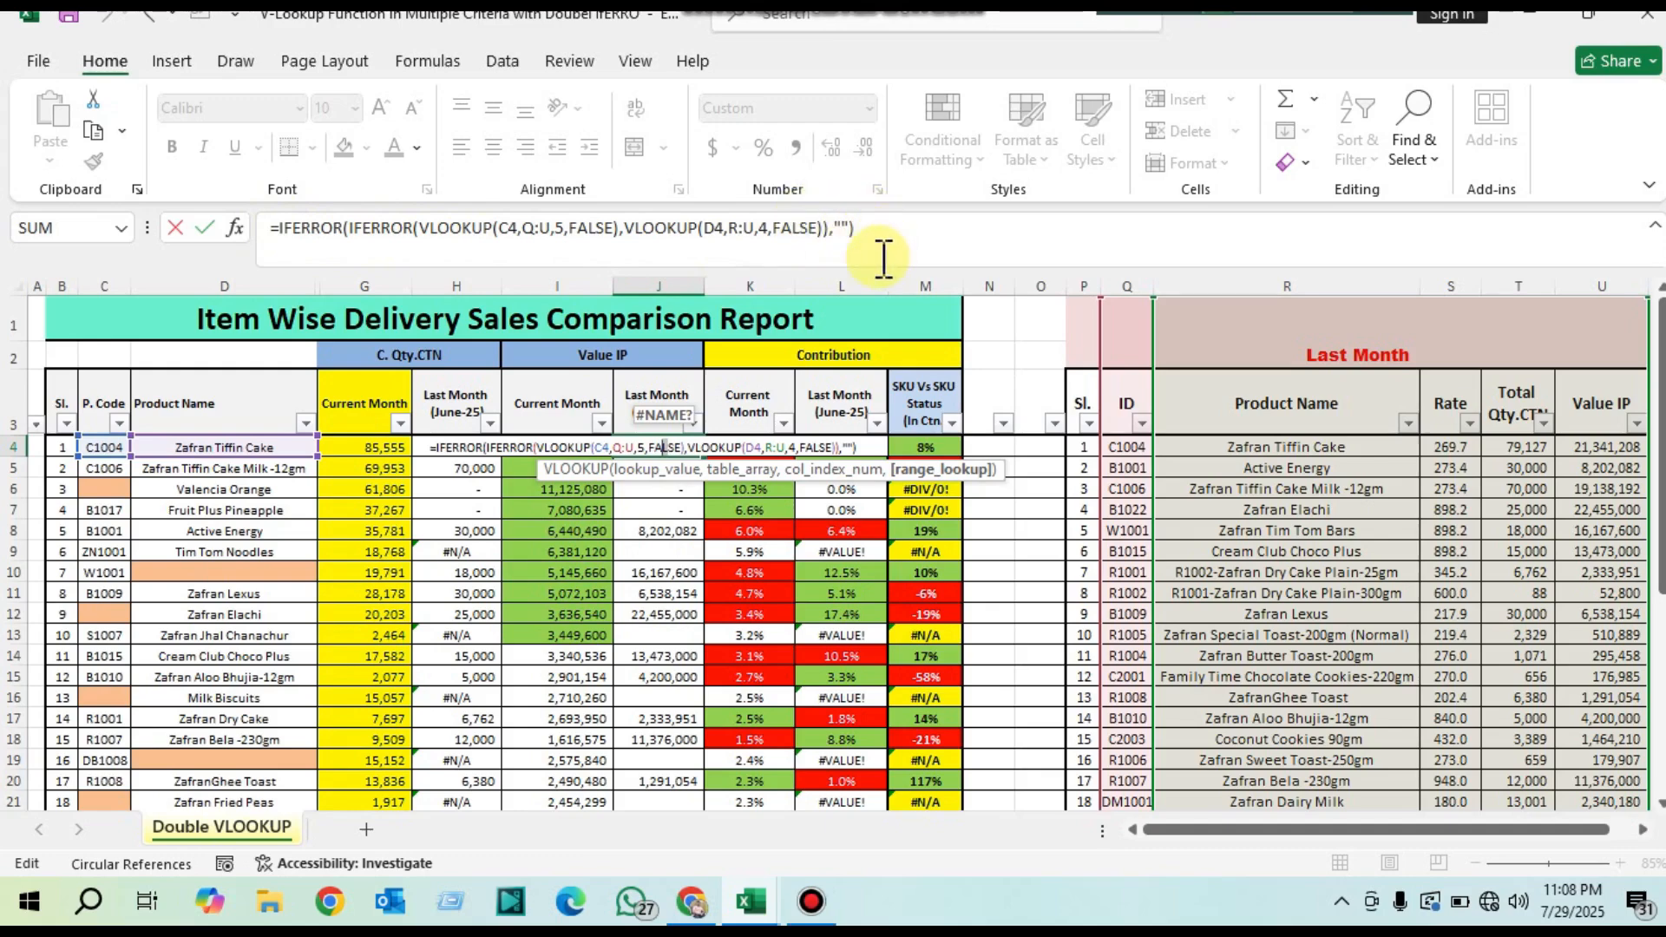
left_click(842, 227)
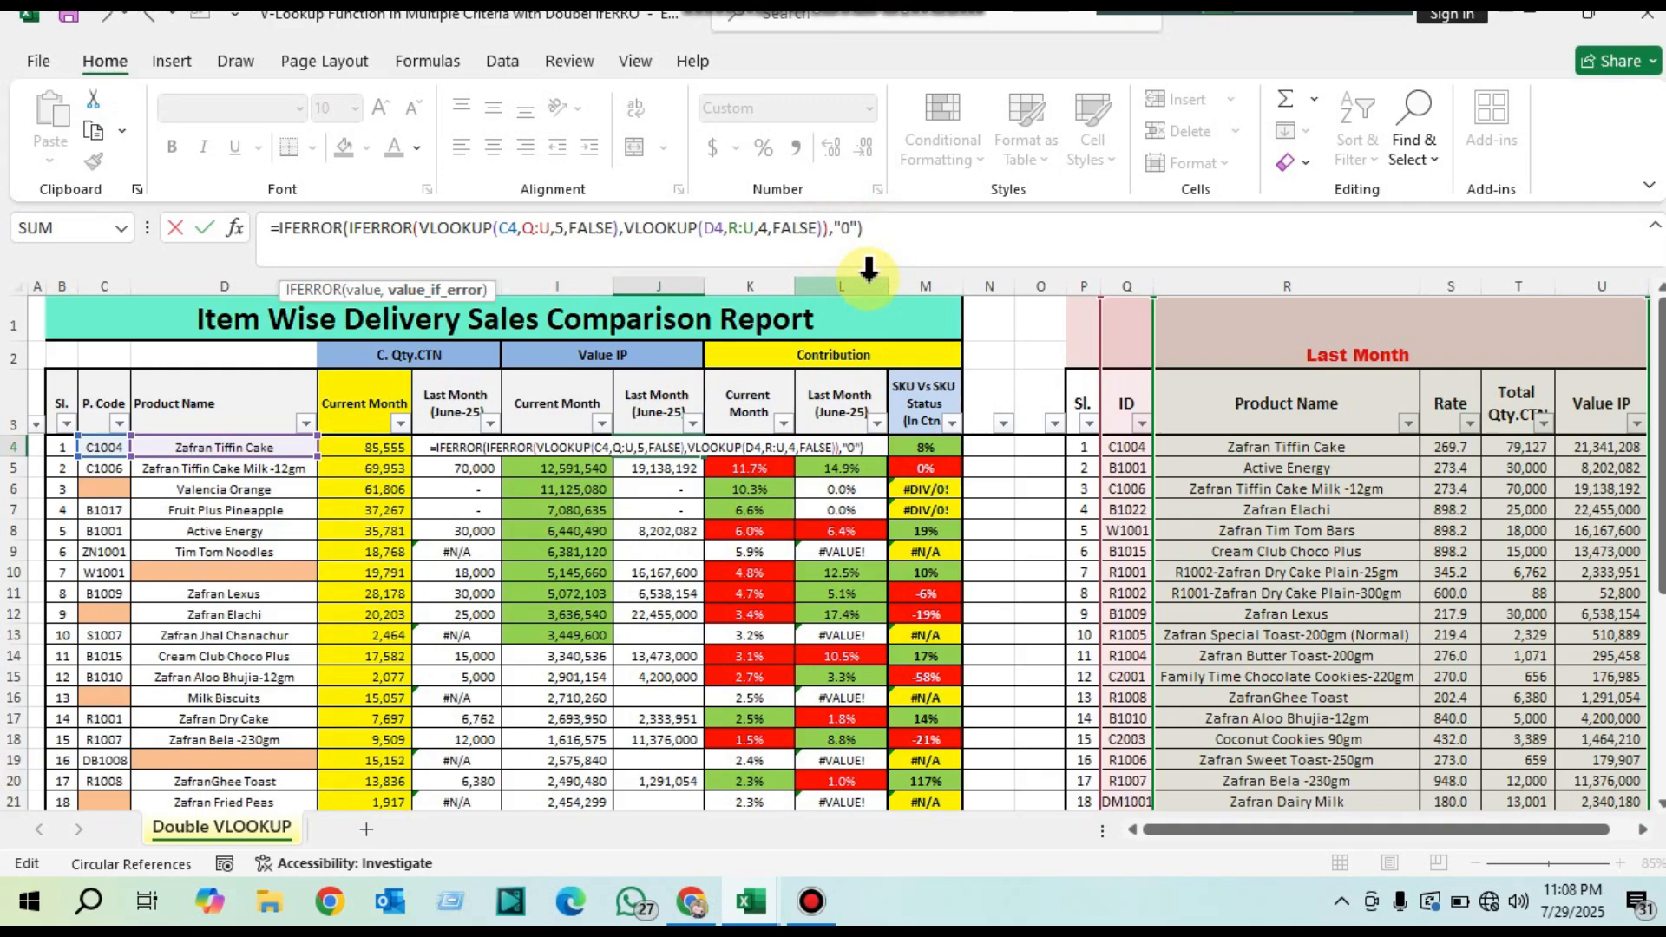
type("0")
key("Return")
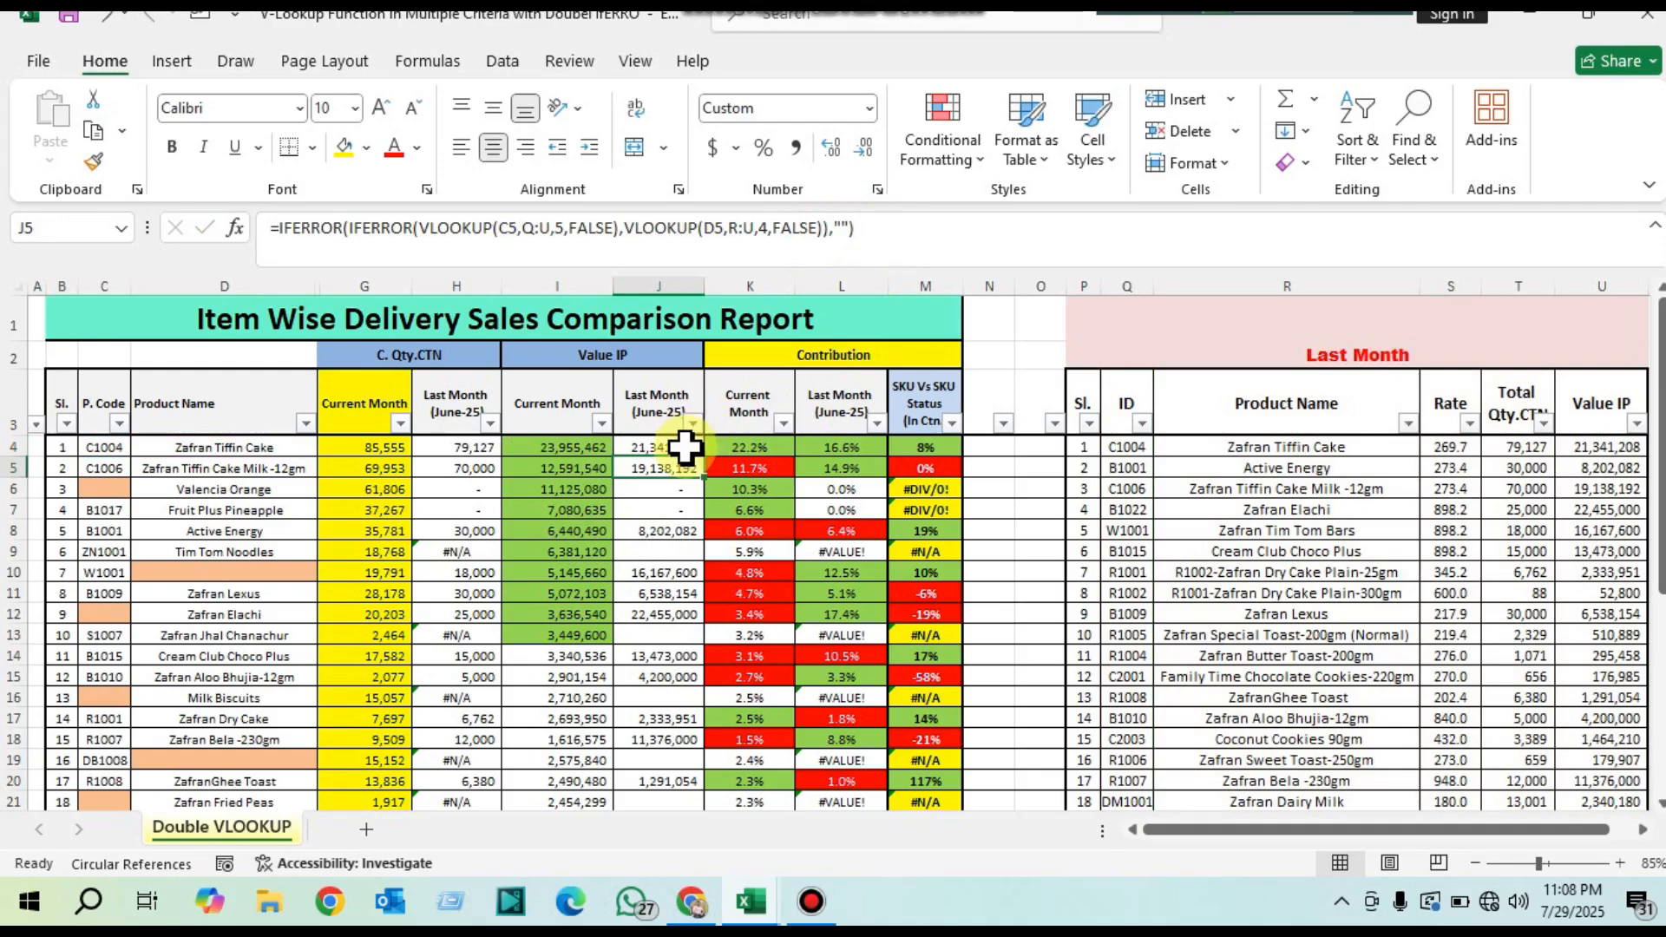
left_click(686, 447)
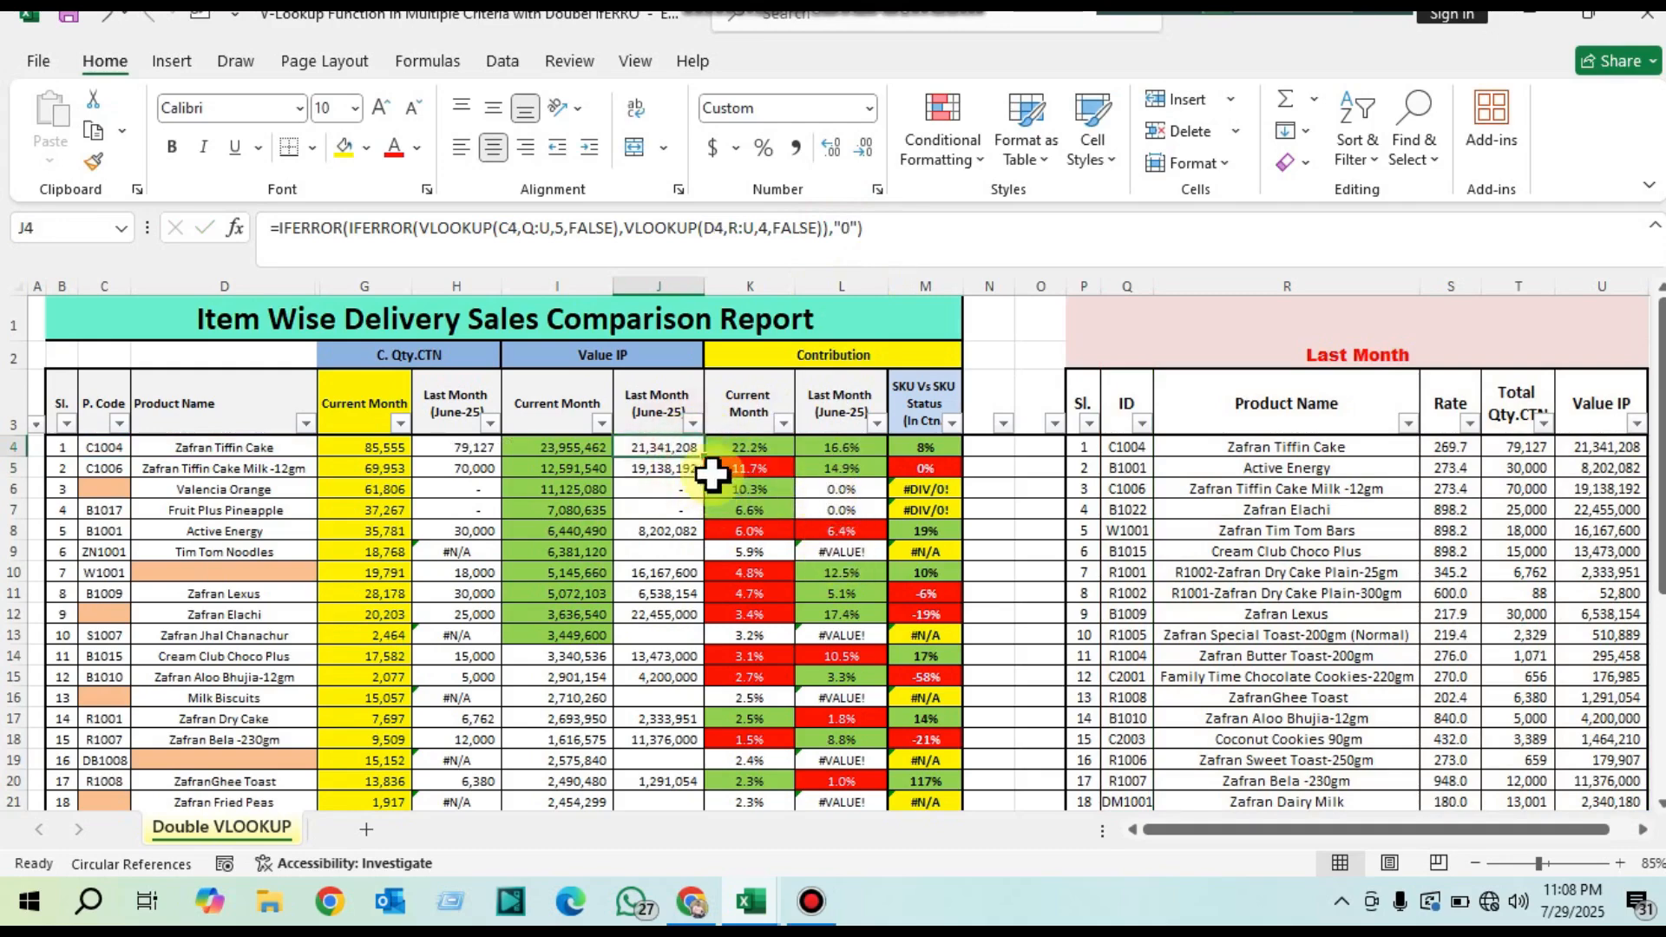
left_click_drag(703, 458, 707, 761)
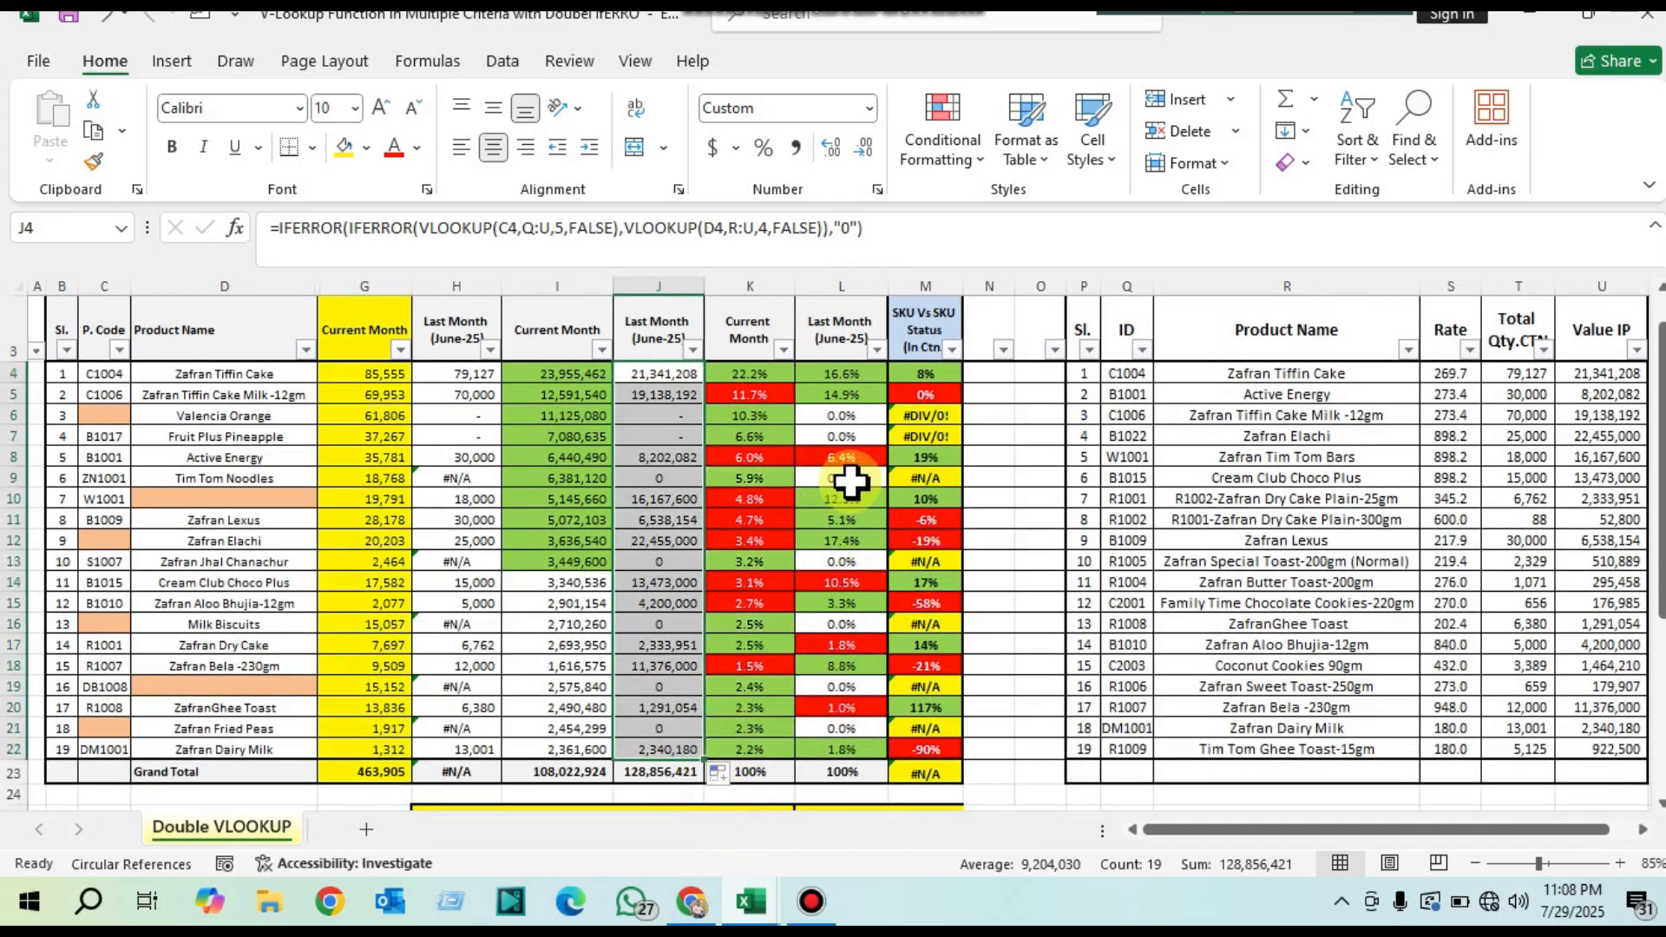
Step: Review J4's nested IFERROR formula and check the filled June-25 values against the contribution column
left_click(663, 373)
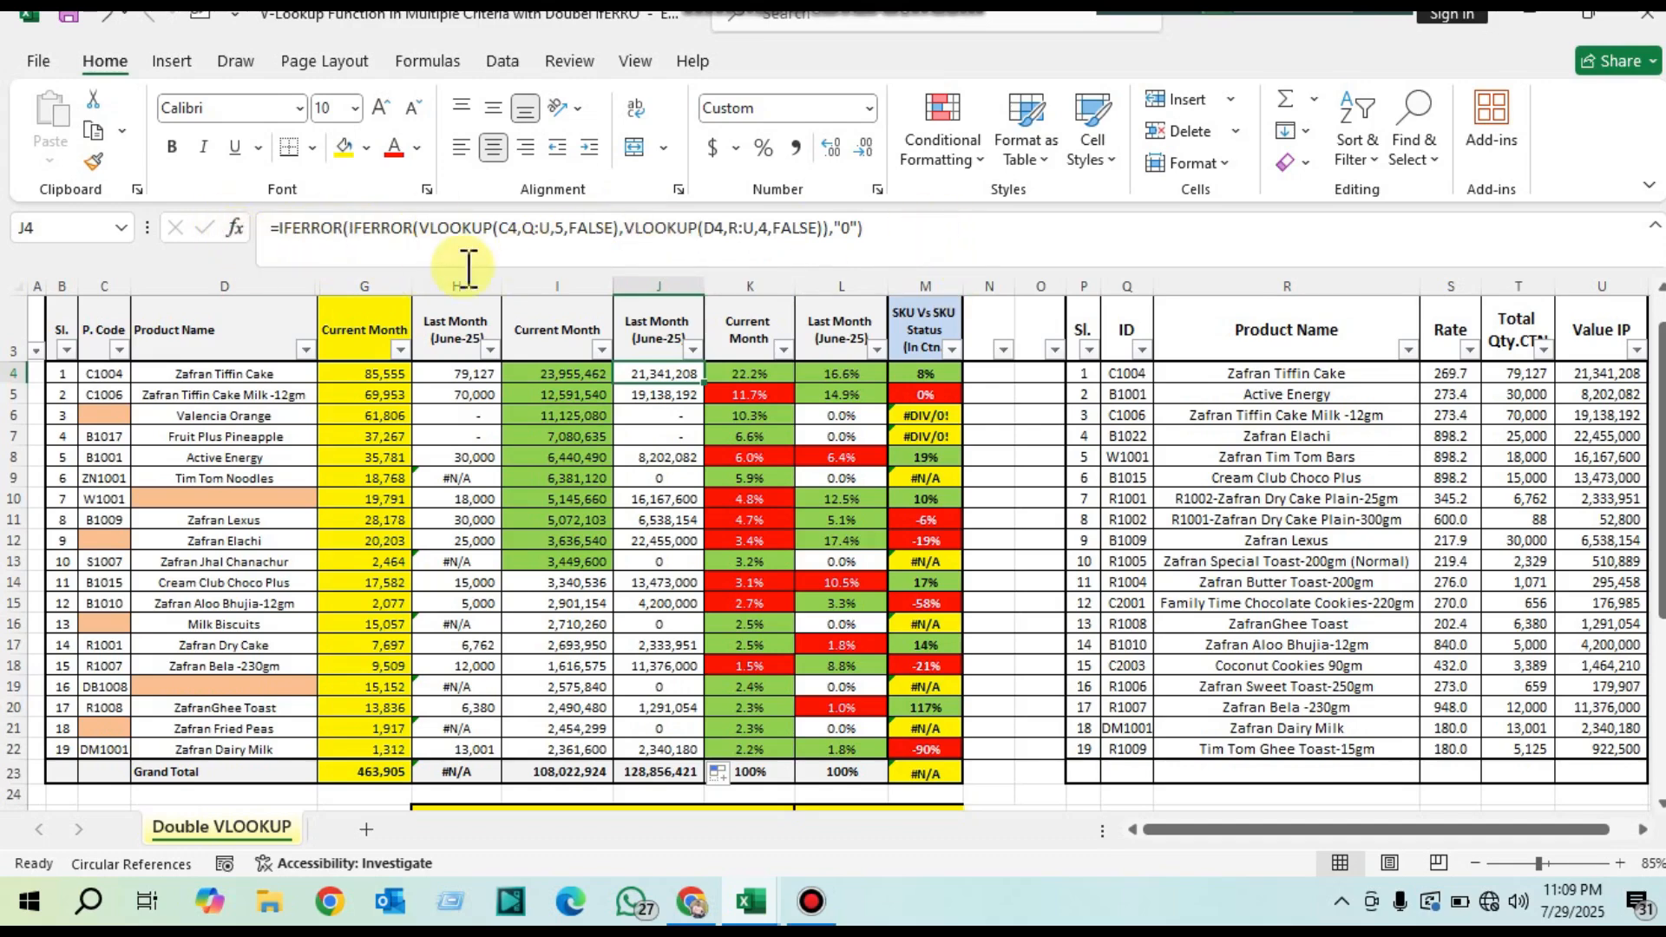
scroll(595, 327, "up", 2)
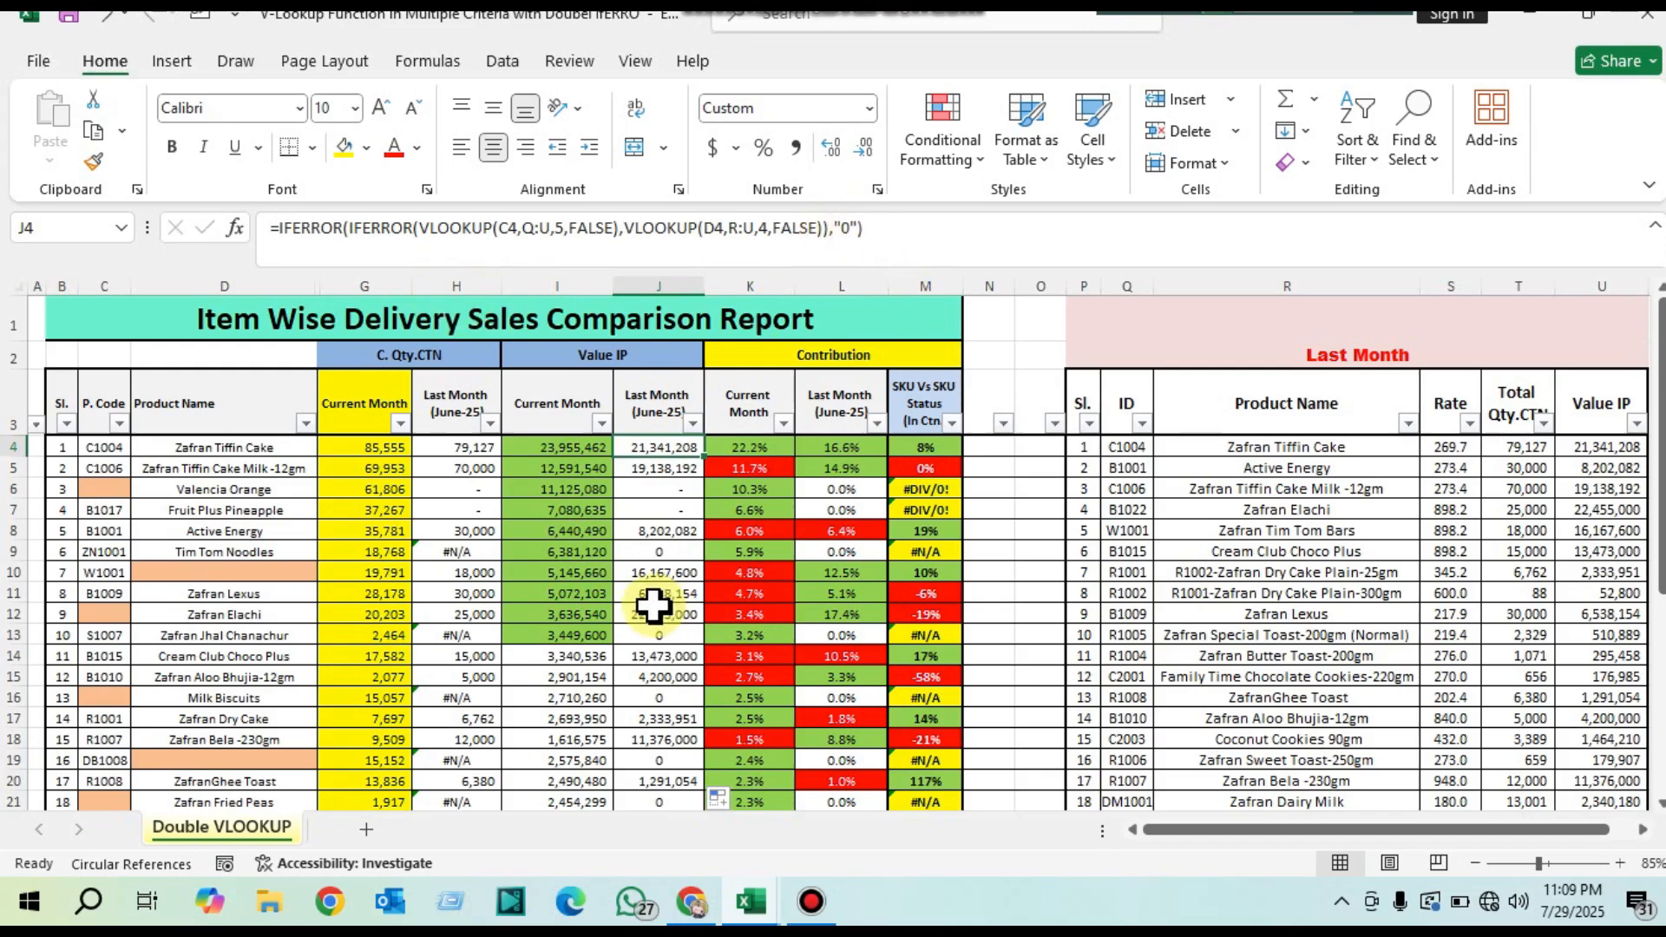
key("Down")
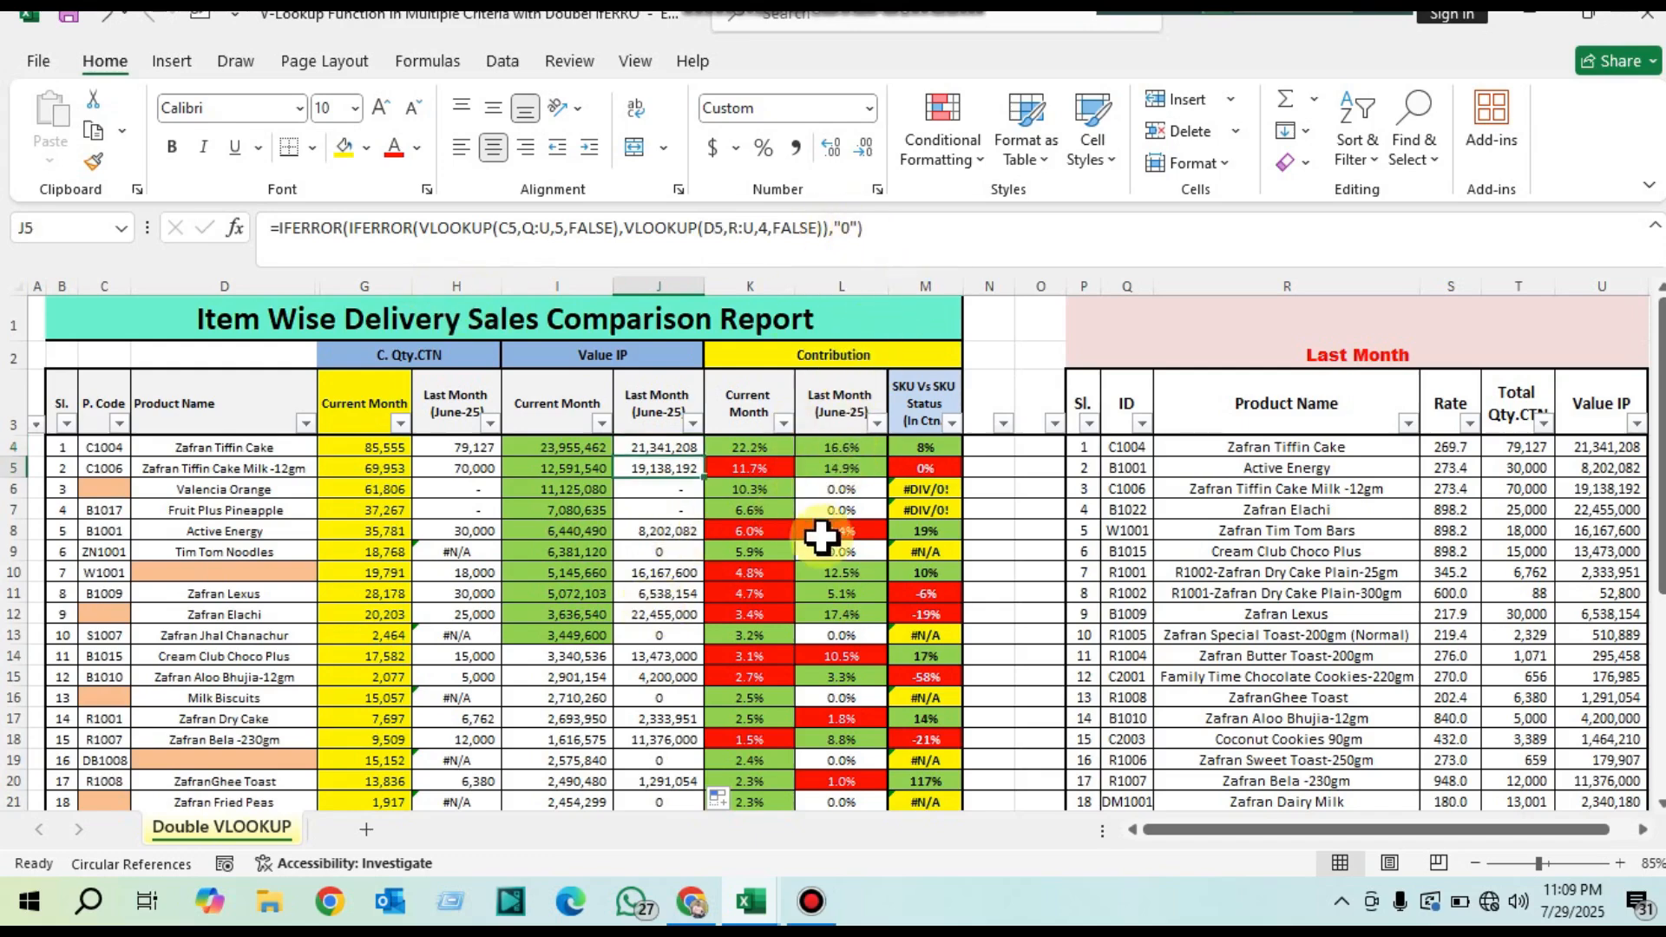
scroll(818, 532, "down", 3)
scroll(841, 551, "up", 3)
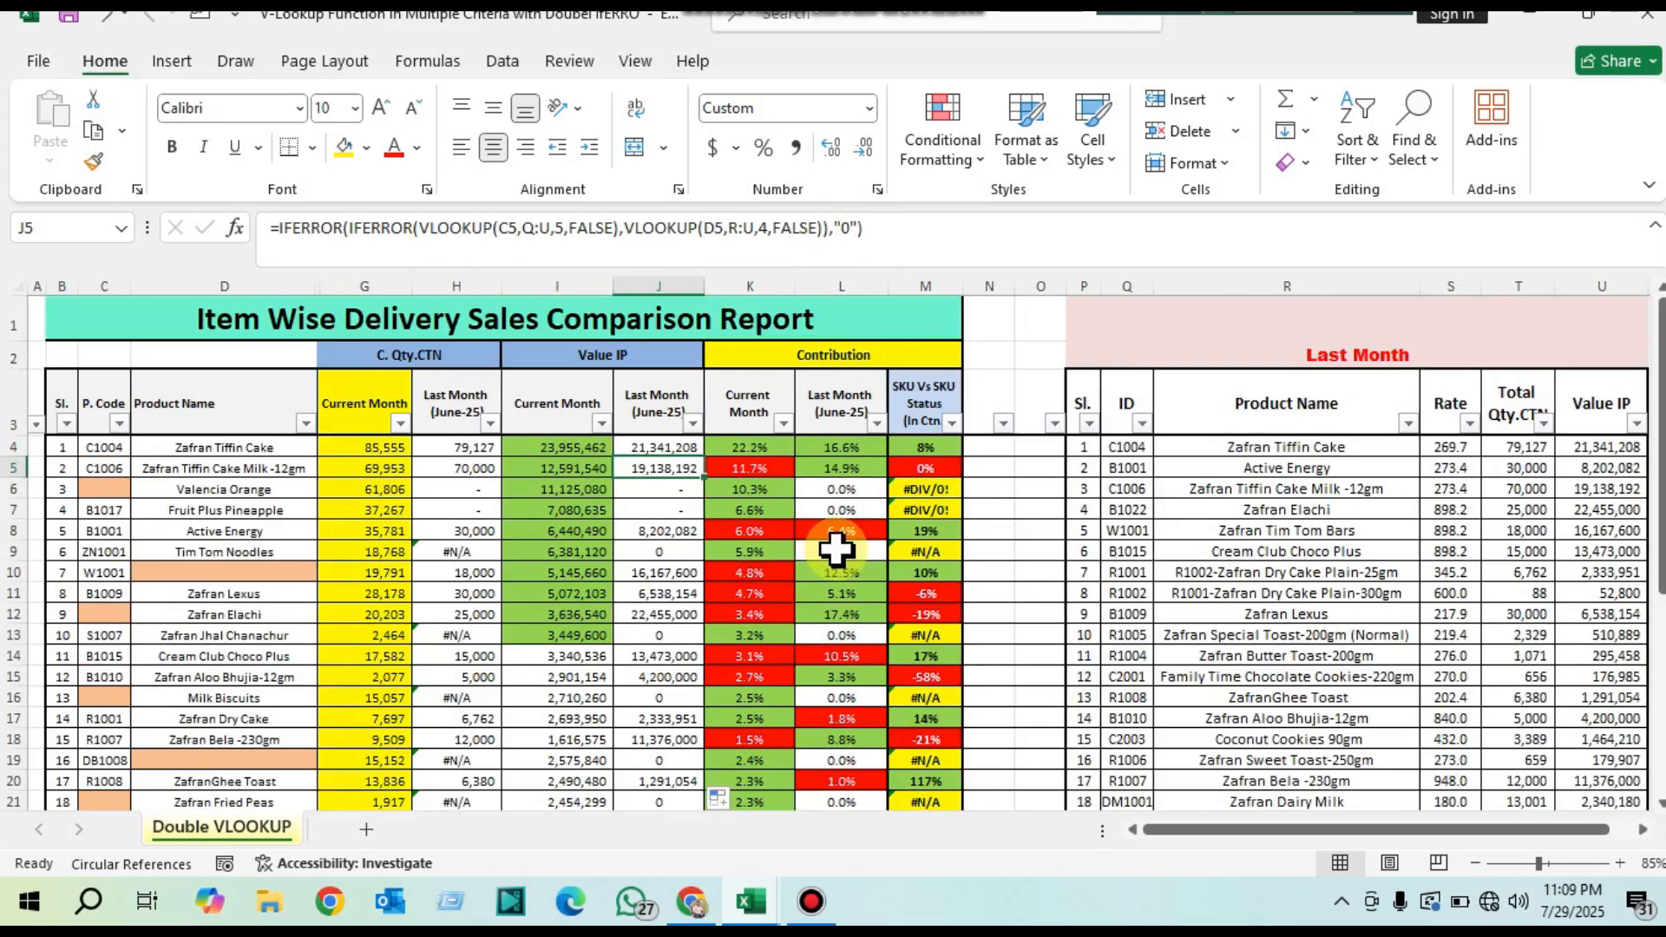